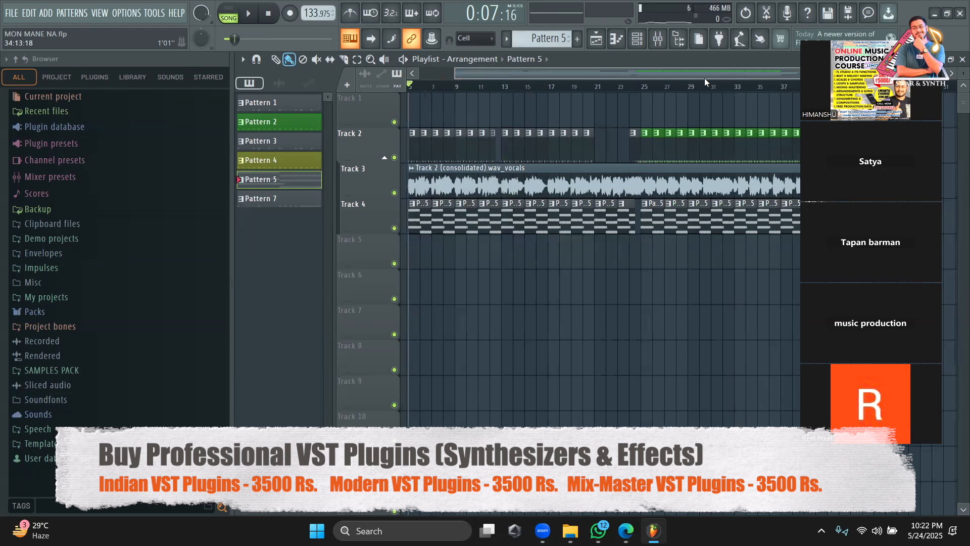
Move the playhead to bar 25, solo Track 2, and display Pattern 2's drum steps in the channel rack
{"action": "left_click", "coordinate": [644, 87]}
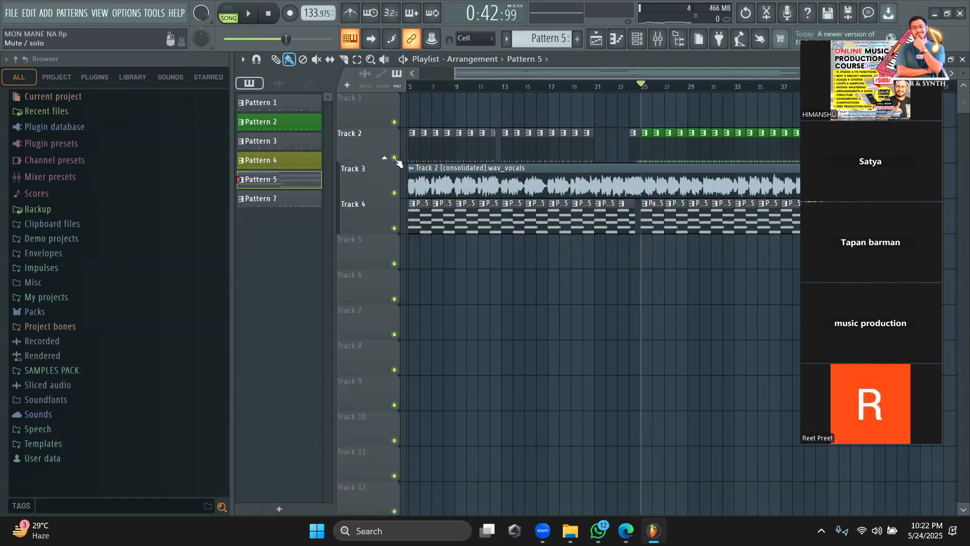
{"action": "right_click", "coordinate": [395, 158]}
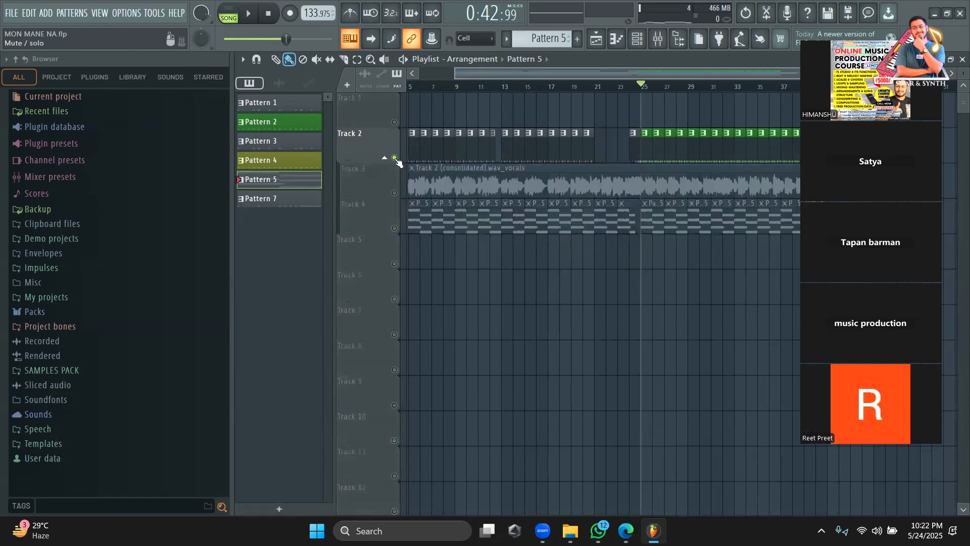
{"action": "double_click", "coordinate": [646, 153]}
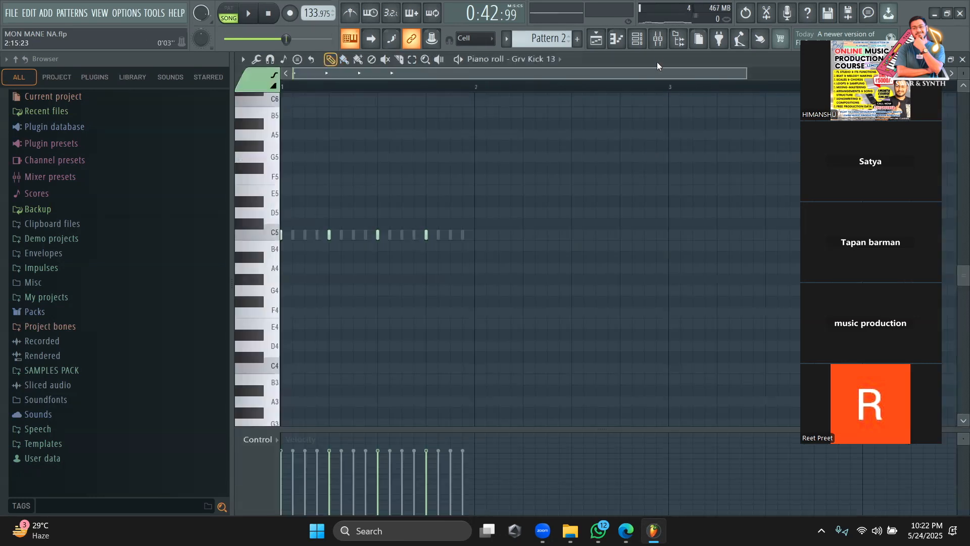
{"action": "left_click", "coordinate": [638, 41]}
Listen to Pattern 2's soloed drum beat from bar 25 and return to the playlist
{"action": "key", "text": "space"}
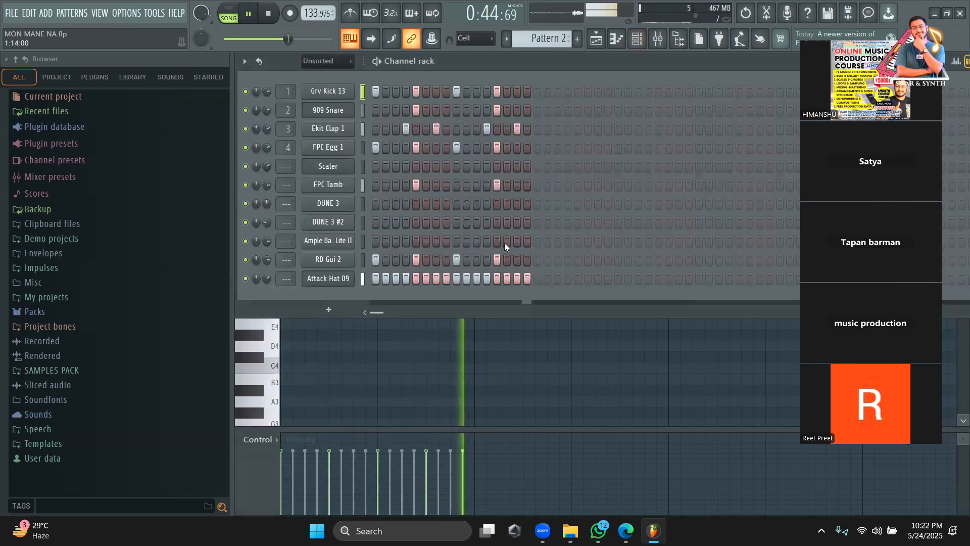
{"action": "key", "text": "space"}
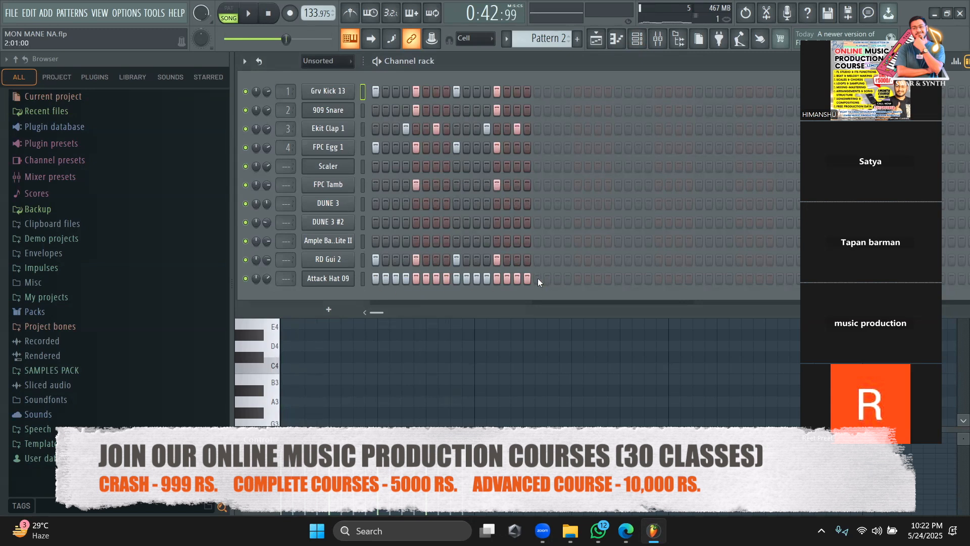
{"action": "key", "text": "space"}
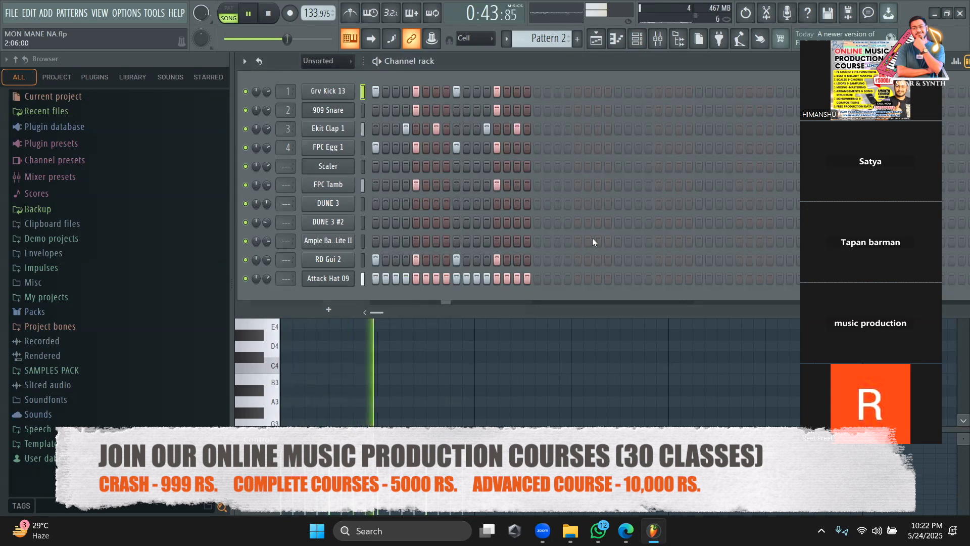
{"action": "key", "text": "space"}
{"action": "left_click", "coordinate": [601, 41]}
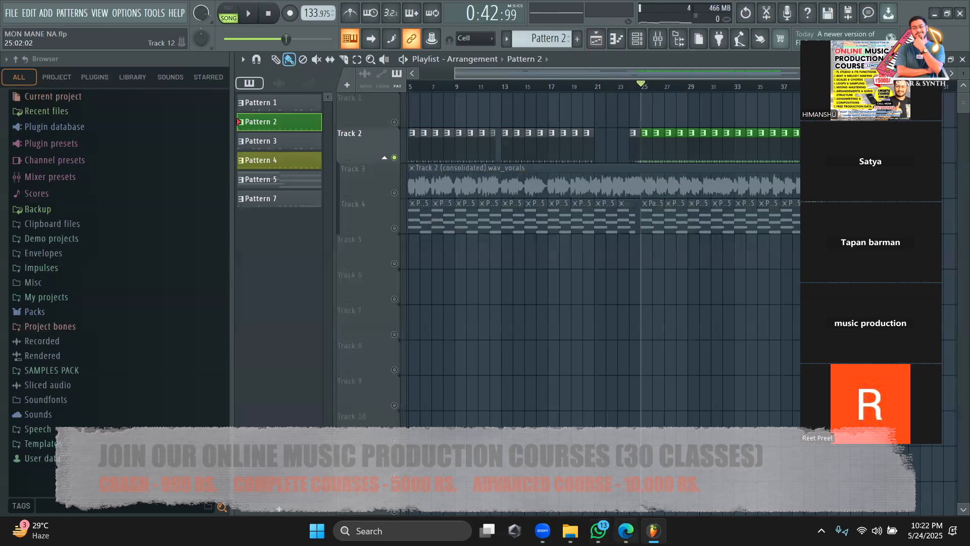
Switch to the Edge browser and search YouTube for "440 VOLT"
{"action": "left_click", "coordinate": [626, 531]}
{"action": "left_click", "coordinate": [215, 10]}
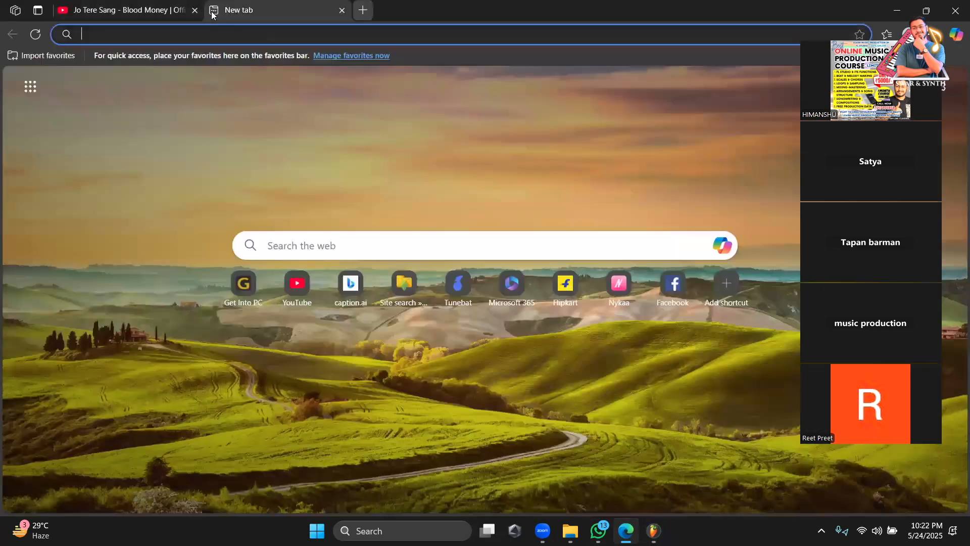
{"action": "left_click", "coordinate": [309, 288]}
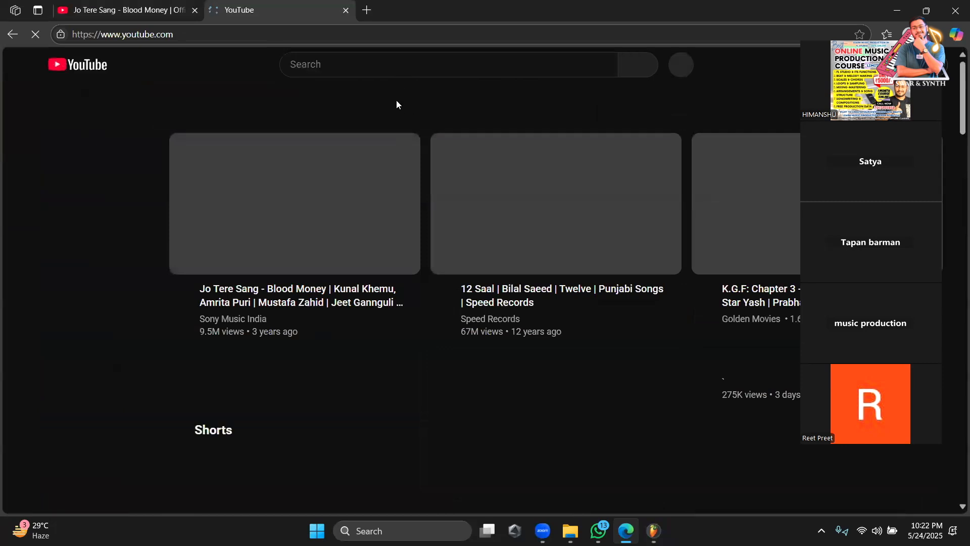
{"action": "left_click", "coordinate": [359, 68]}
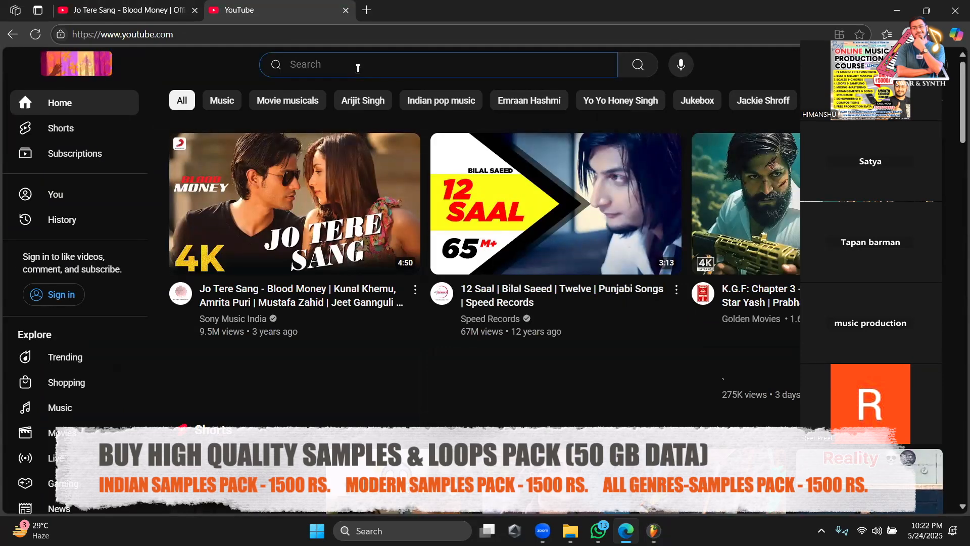
{"action": "type", "text": "440 VOLT"}
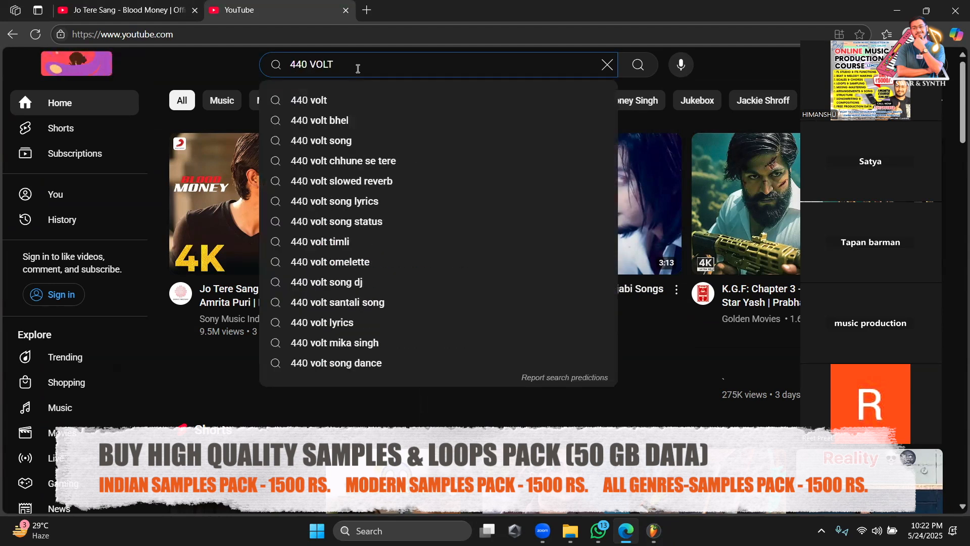
{"action": "key", "text": "Return"}
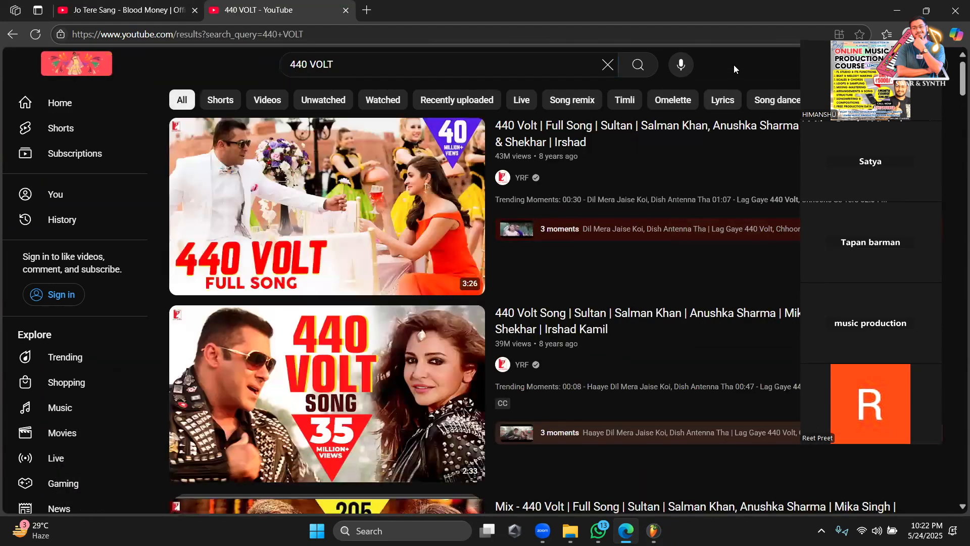
Return to FL Studio and unsolo the playlist so that every track is active
{"action": "left_click", "coordinate": [654, 530]}
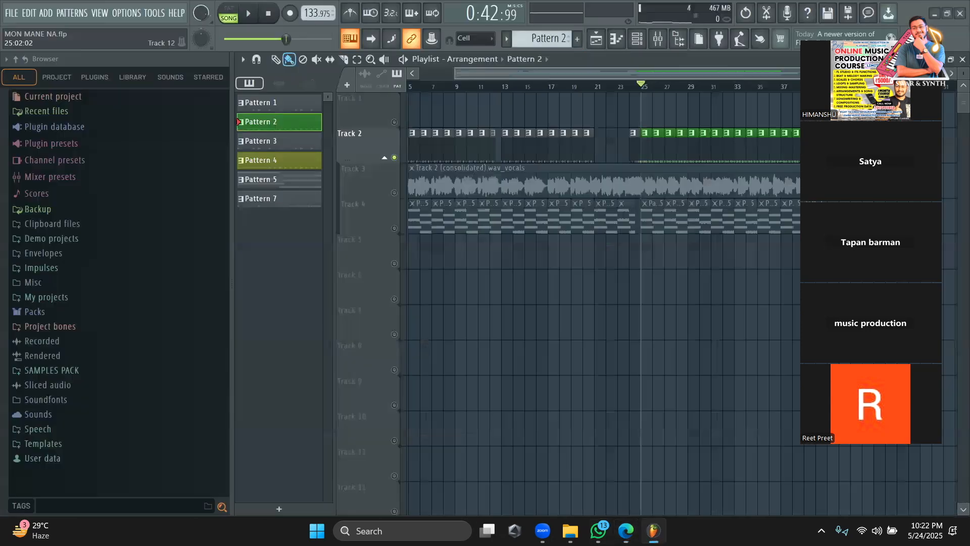
{"action": "left_click_drag", "start_coordinate": [565, 70], "coordinate": [359, 108]}
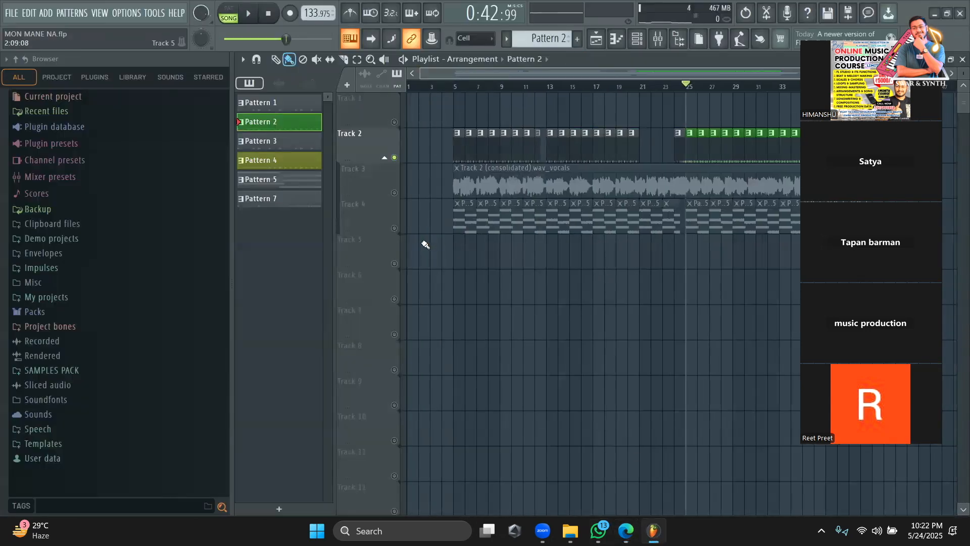
{"action": "right_click", "coordinate": [395, 230]}
{"action": "right_click", "coordinate": [396, 230]}
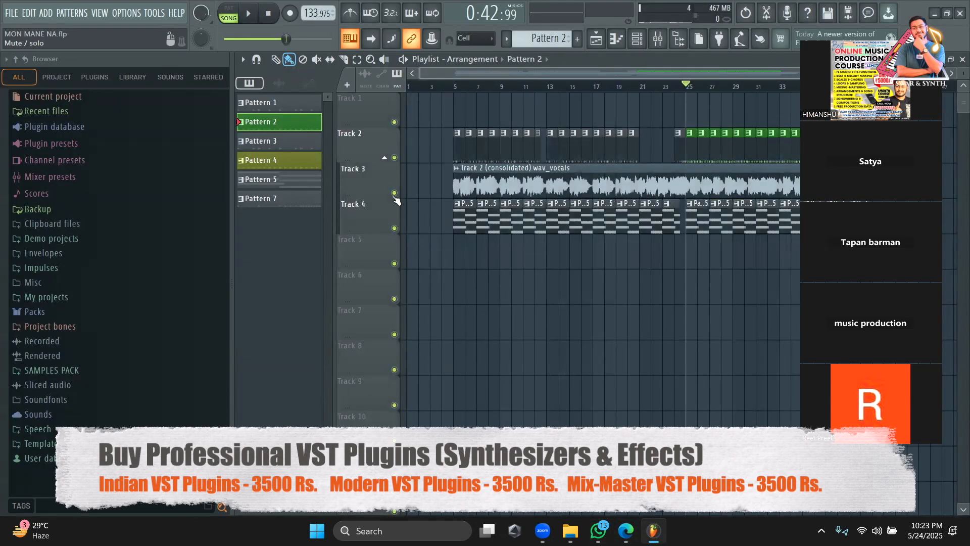
{"action": "left_click_drag", "start_coordinate": [510, 74], "coordinate": [743, 70]}
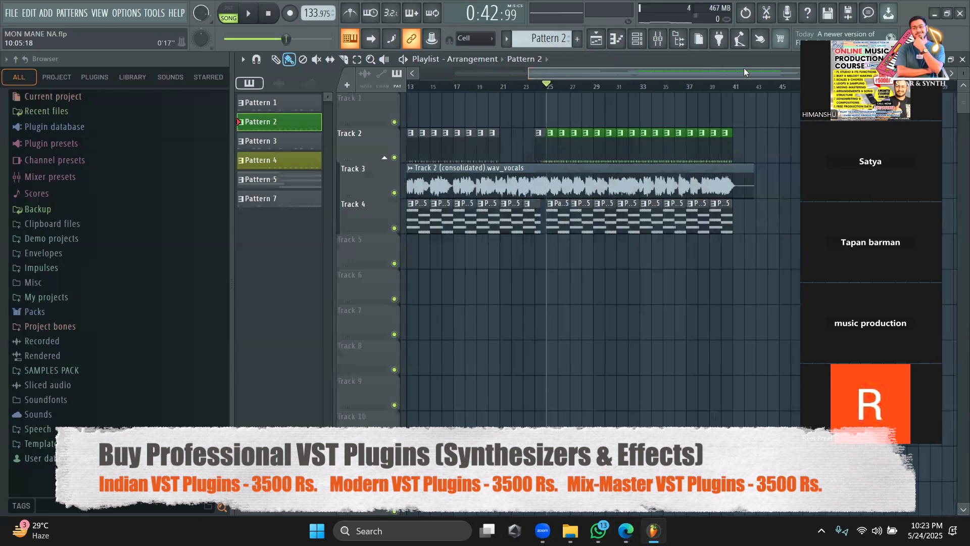
{"action": "left_click", "coordinate": [822, 38]}
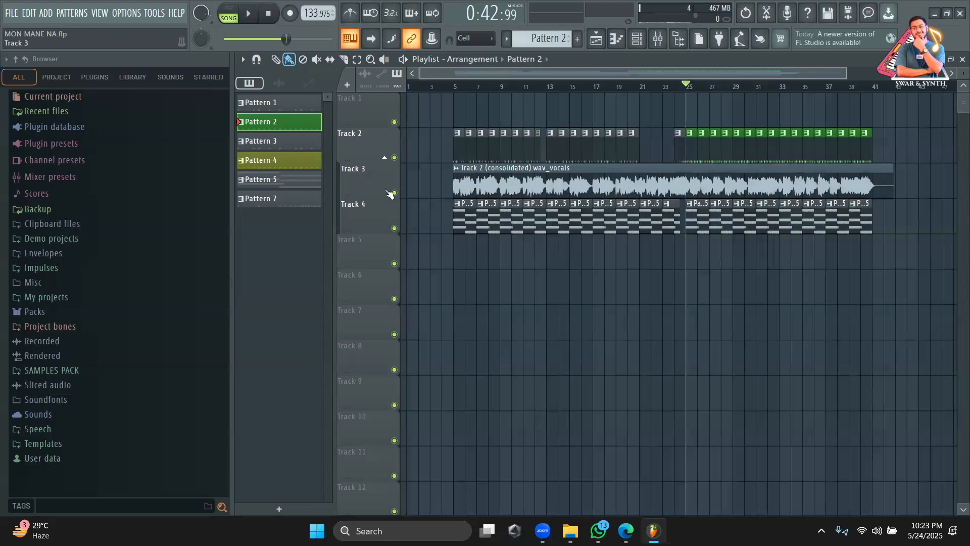
Place the "Track 2 (consolidated)" audio clip on Track 1 at about bar 8 and solo that track
{"action": "left_click", "coordinate": [279, 83]}
{"action": "left_click_drag", "start_coordinate": [281, 123], "coordinate": [490, 113]}
{"action": "right_click", "coordinate": [394, 122]}
Listen to the soloed audio clip on Track 1 from bar 25
{"action": "key", "text": "space"}
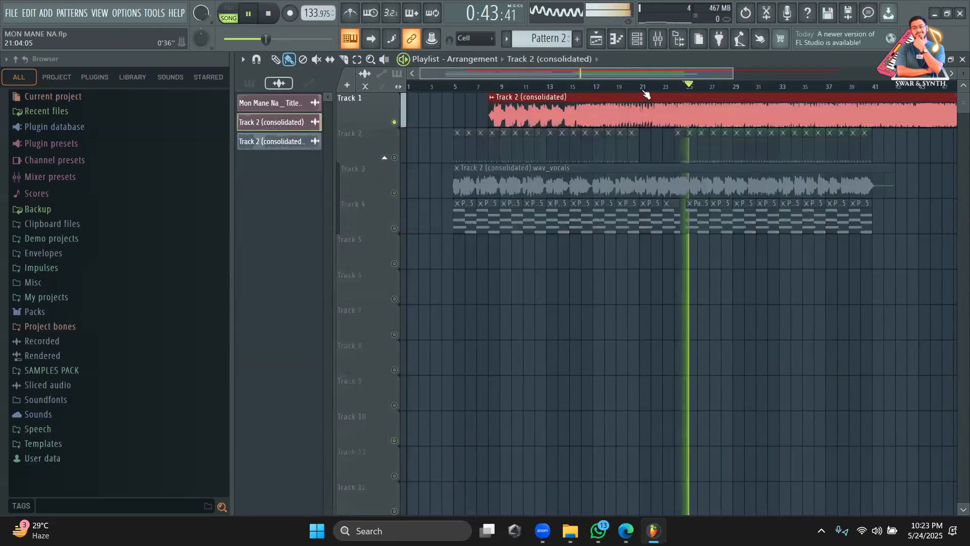
{"action": "left_click_drag", "start_coordinate": [661, 73], "coordinate": [681, 76]}
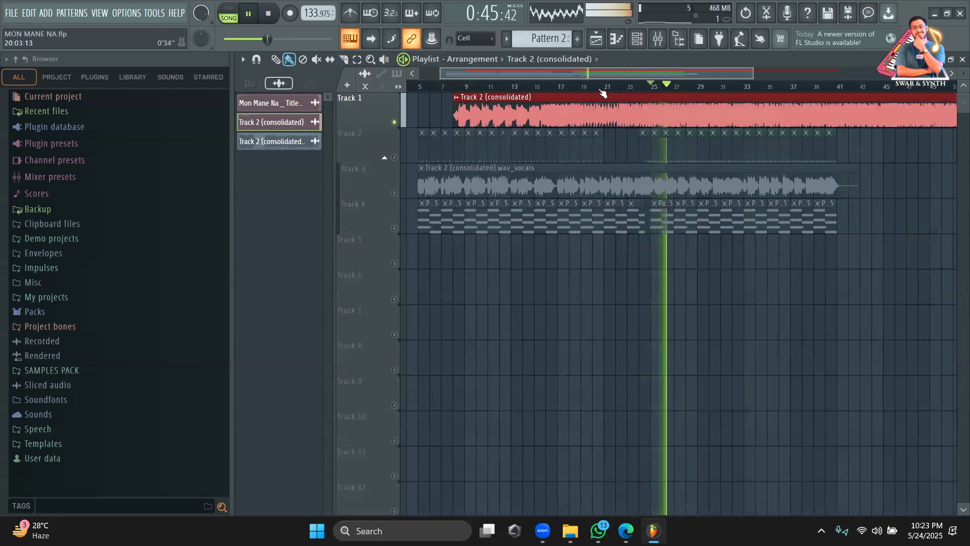
{"action": "key", "text": "space"}
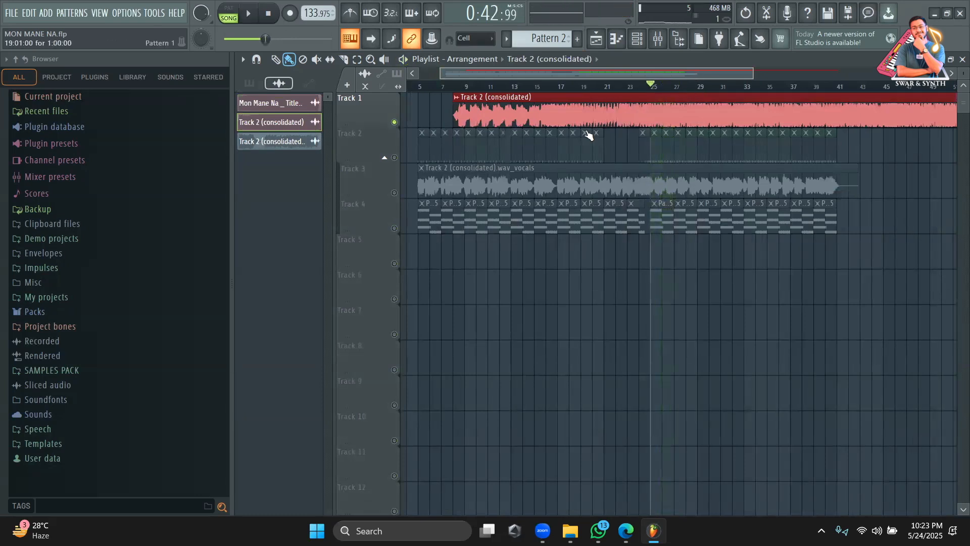
Examine the stem extraction options for the audio clip on Track 1, leaving without extracting
{"action": "right_click", "coordinate": [455, 100]}
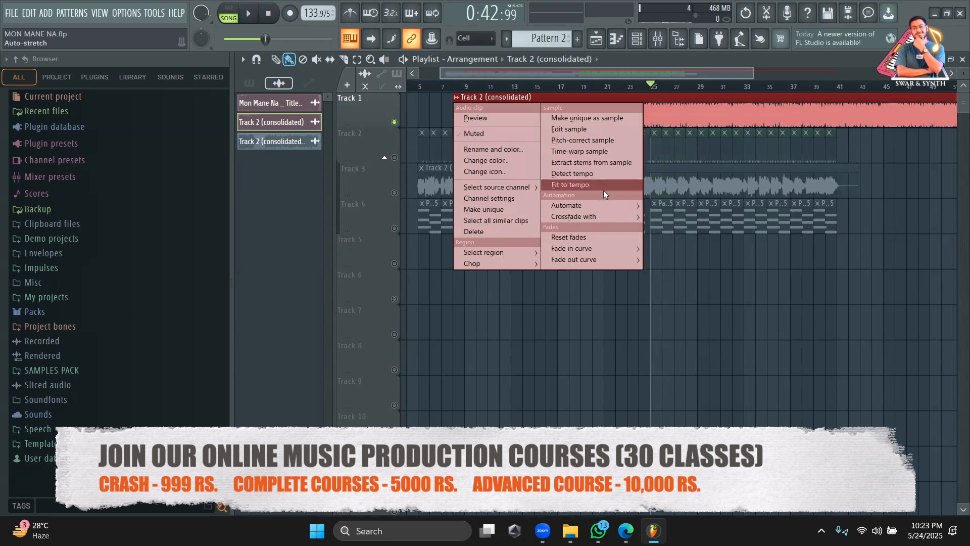
{"action": "left_click", "coordinate": [579, 165]}
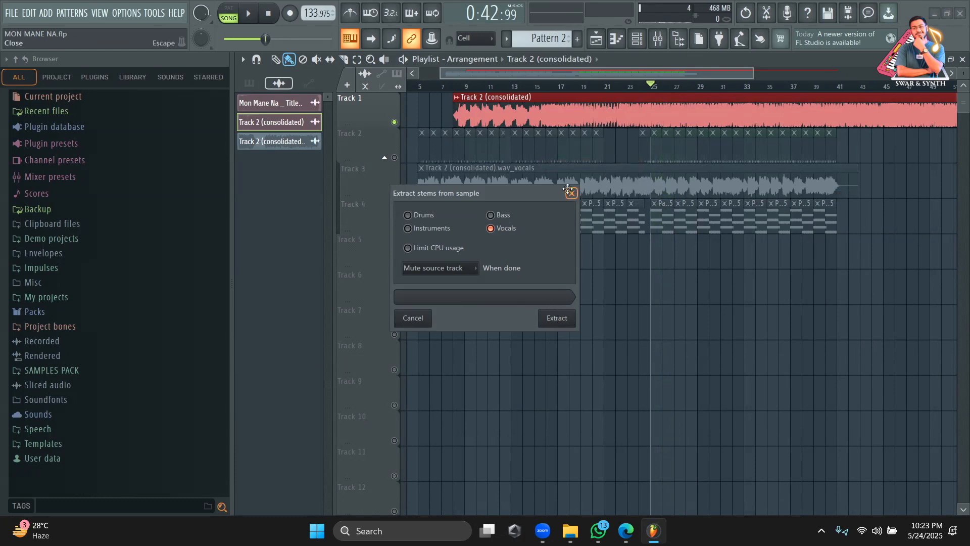
{"action": "left_click", "coordinate": [571, 192]}
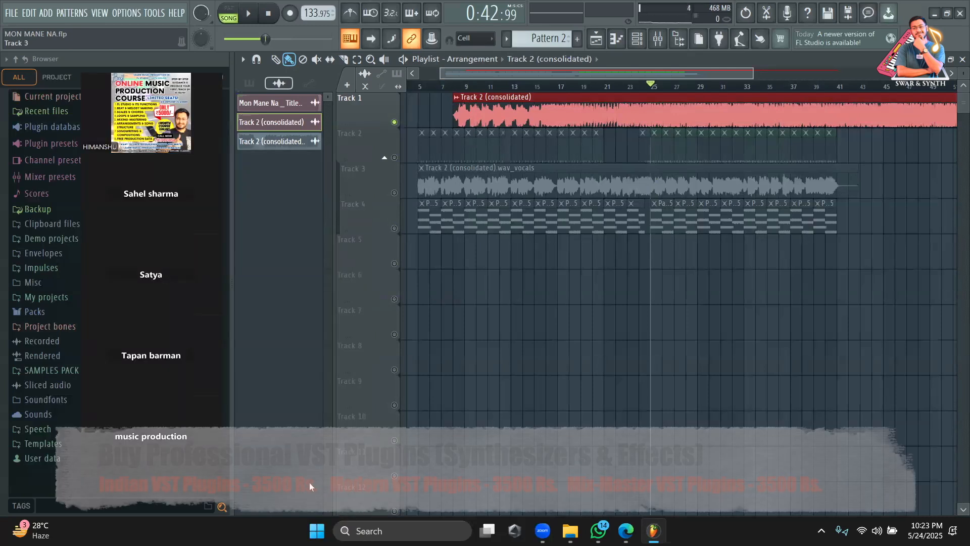
Check the "440 VOLT" YouTube results in the Edge browser and return to FL Studio
{"action": "mouse_move", "coordinate": [598, 530]}
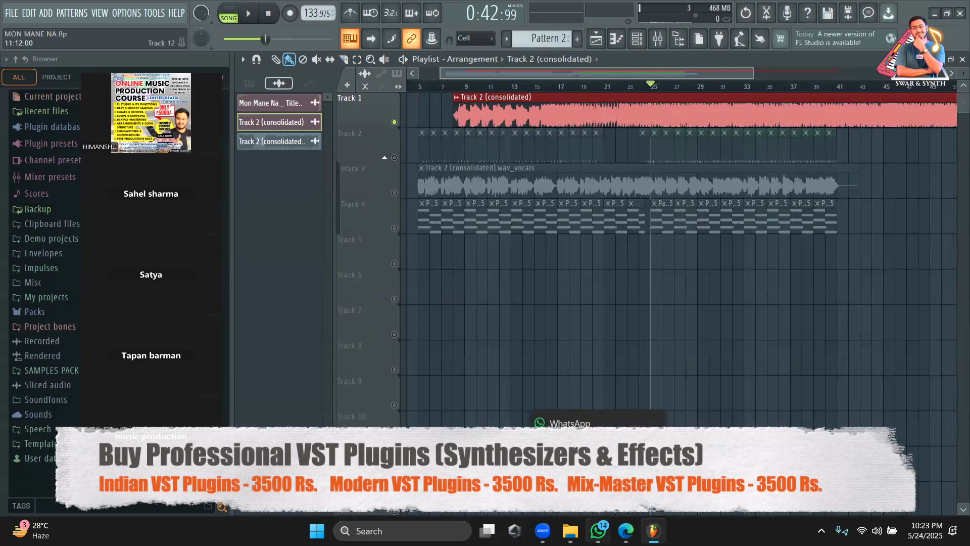
{"action": "left_click", "coordinate": [626, 470]}
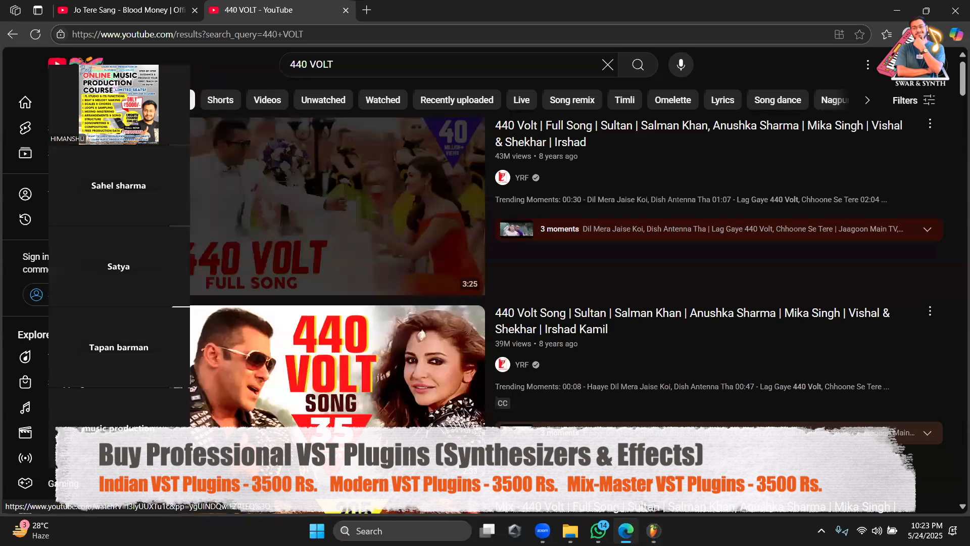
{"action": "key", "text": "alt+Tab"}
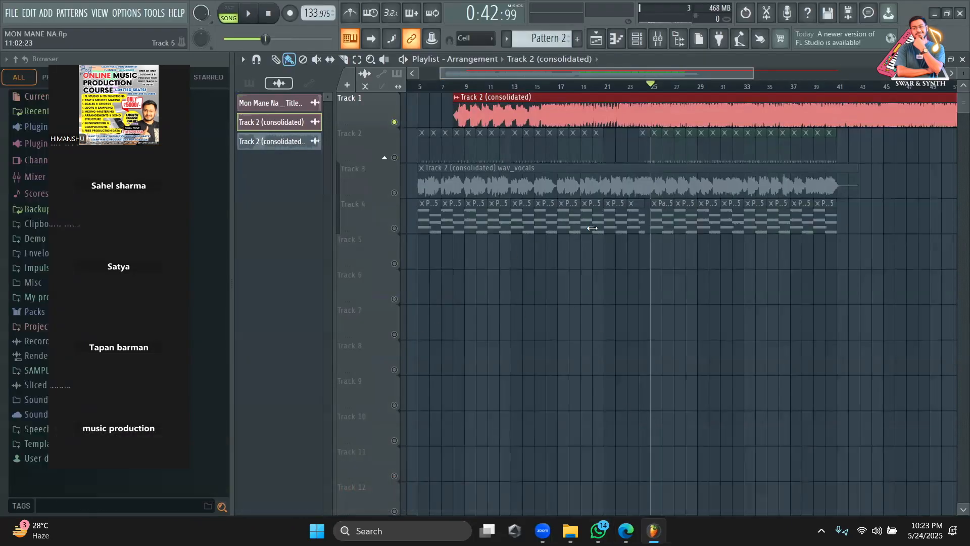
Try stem extraction options on the Track 1 clip by selecting drums, bass, instruments and vocals, and close the dialog without extracting
{"action": "left_click", "coordinate": [458, 98]}
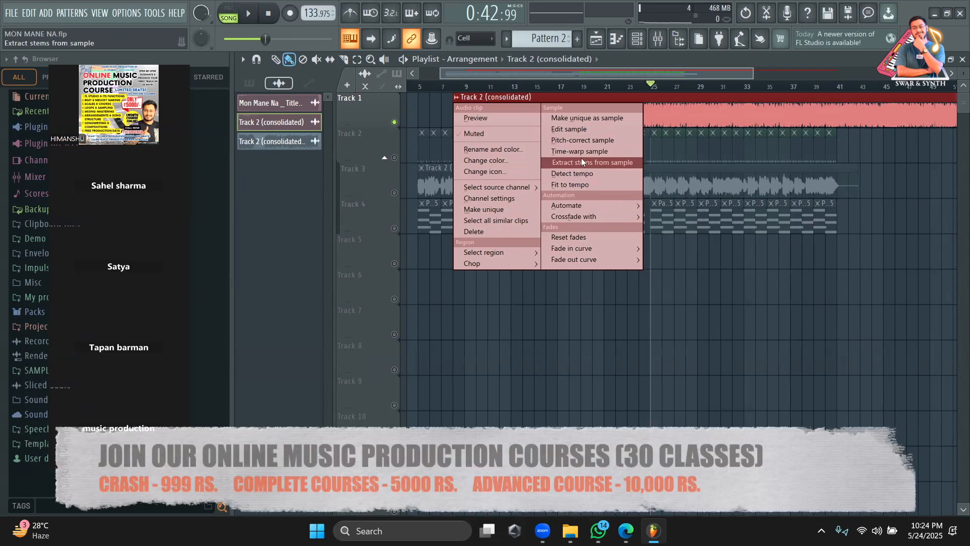
{"action": "left_click", "coordinate": [581, 162]}
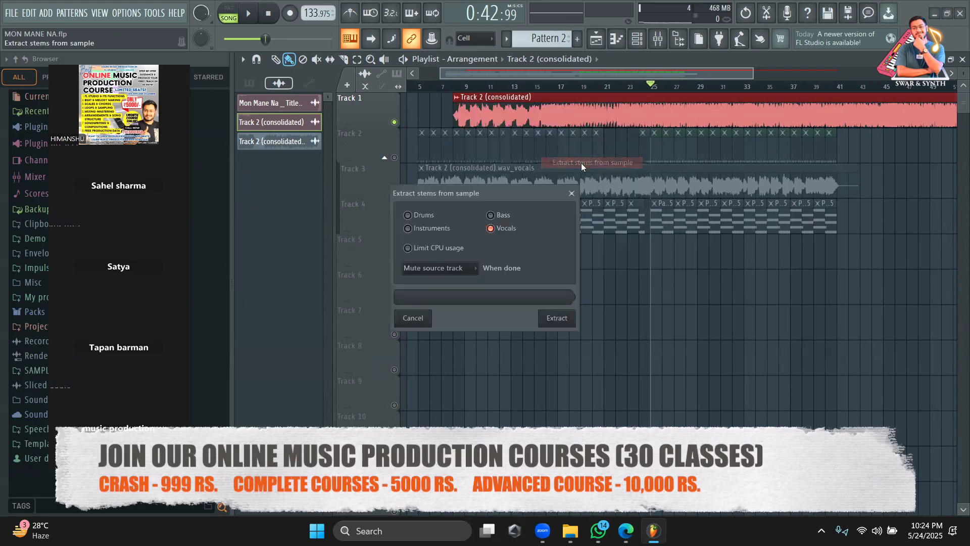
{"action": "left_click", "coordinate": [498, 231]}
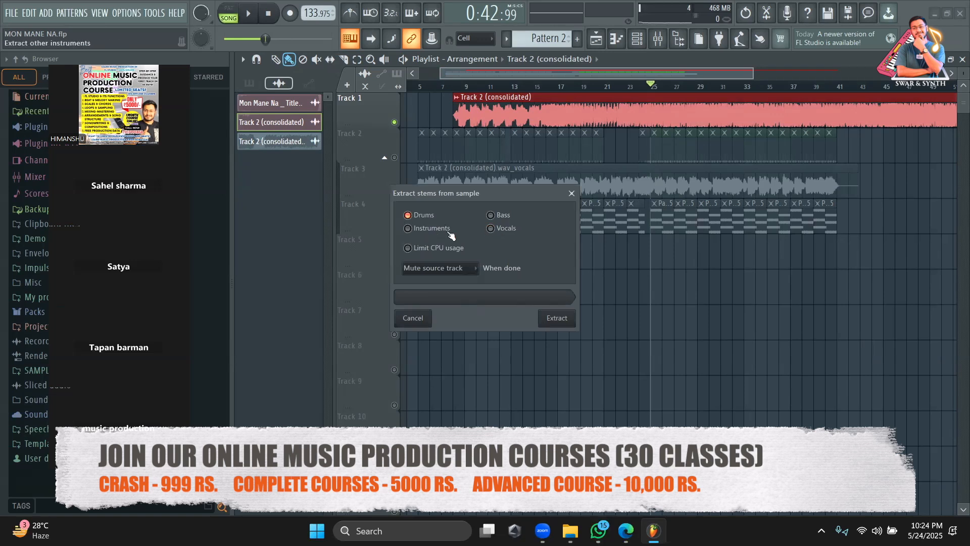
{"action": "left_click", "coordinate": [433, 232]}
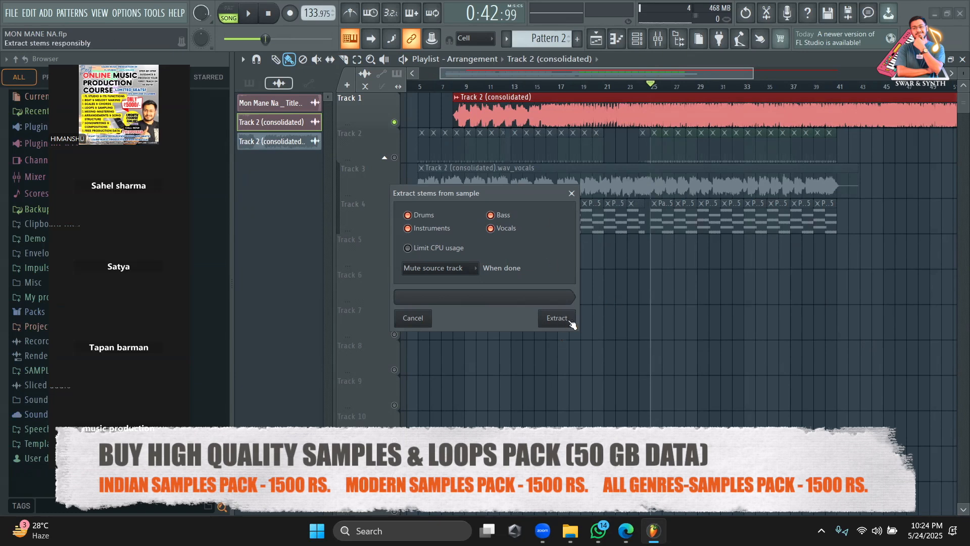
{"action": "left_click", "coordinate": [572, 195]}
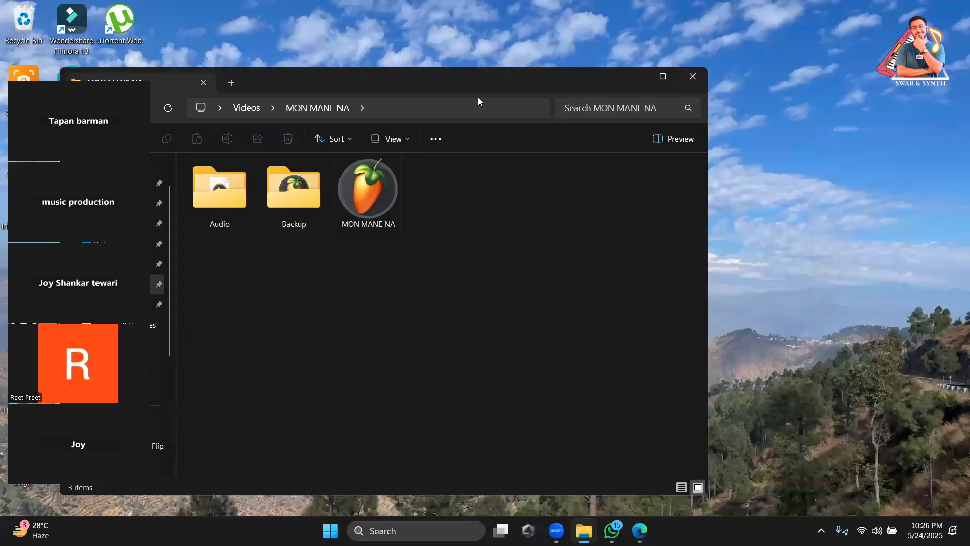
Move the open folder window and the meeting panel aside, and display the new empty project's playlist
{"action": "left_click_drag", "start_coordinate": [471, 86], "coordinate": [695, 65]}
{"action": "left_click_drag", "start_coordinate": [84, 79], "coordinate": [189, 64]}
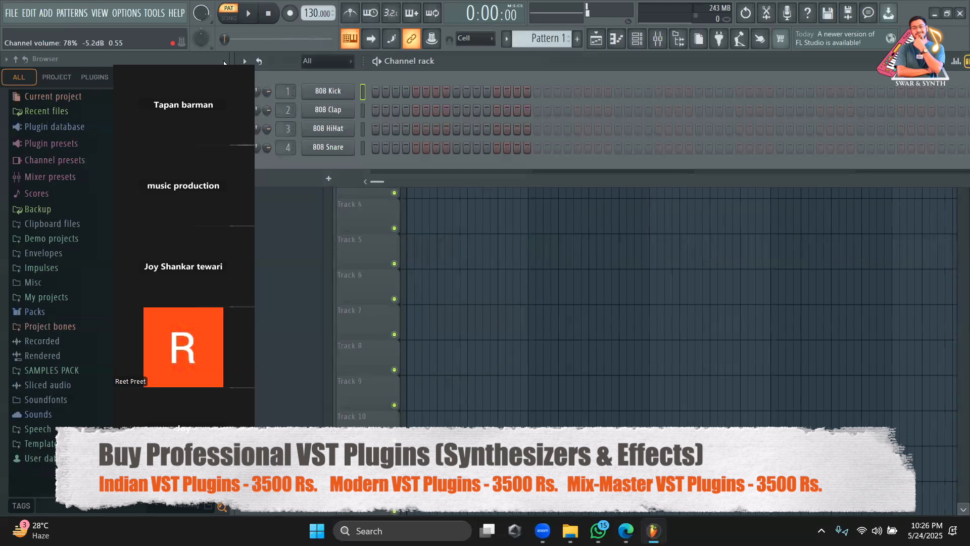
{"action": "left_click_drag", "start_coordinate": [224, 61], "coordinate": [135, 61]}
{"action": "left_click", "coordinate": [596, 40]}
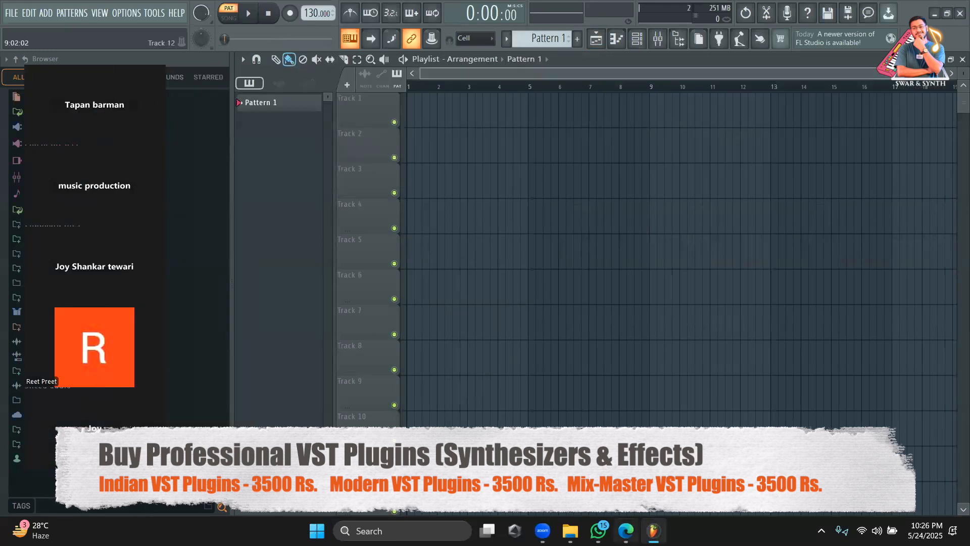
Bring the "440 Volt (From _Sultan_)-yt.savetube.me" audio file from the Downloads folder into the playlist on Track 1
{"action": "mouse_move", "coordinate": [571, 530]}
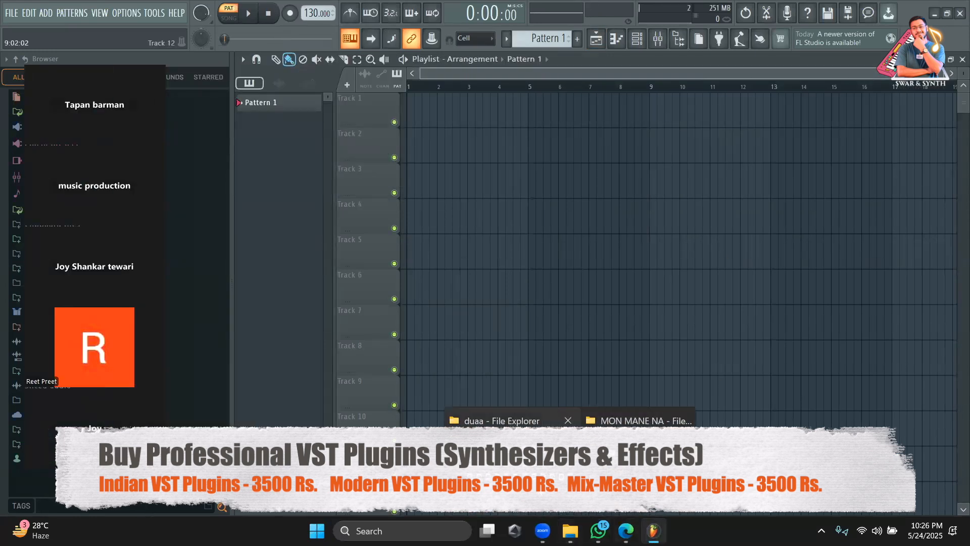
{"action": "left_click", "coordinate": [624, 458]}
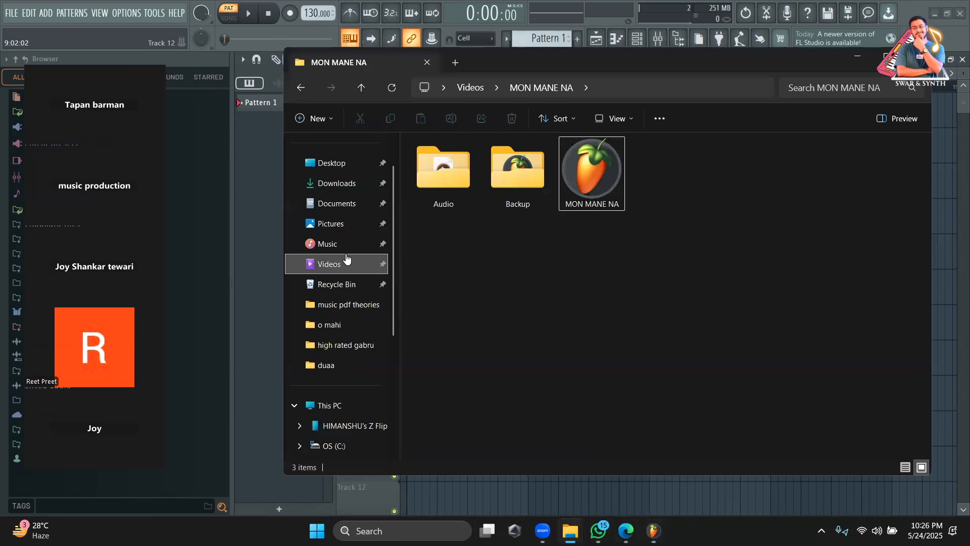
{"action": "left_click", "coordinate": [336, 183]}
{"action": "left_click_drag", "start_coordinate": [467, 210], "coordinate": [449, 115]}
{"action": "left_click_drag", "start_coordinate": [476, 74], "coordinate": [488, 75]}
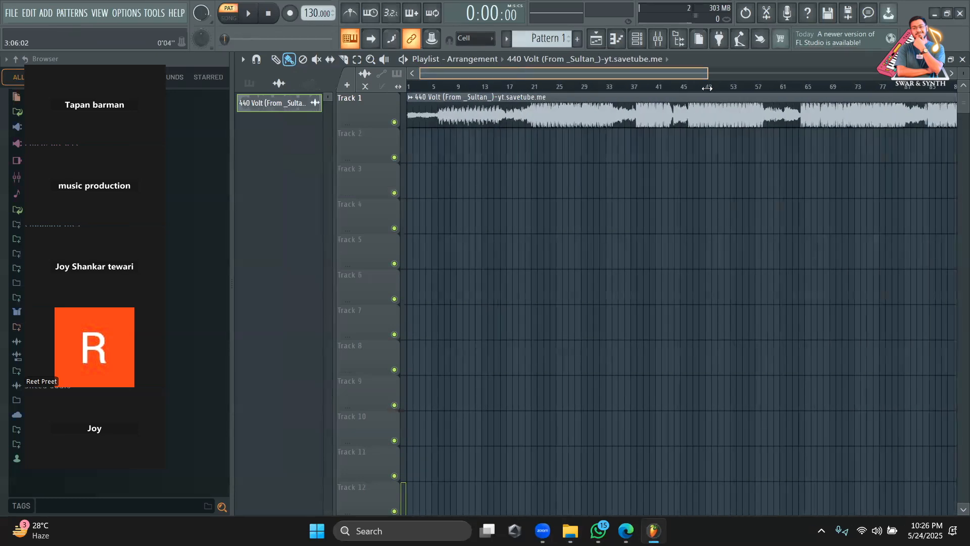
Listen to the 440 Volt clip from about bar 21, and examine its waveform through to the end of the song
{"action": "left_click", "coordinate": [479, 89]}
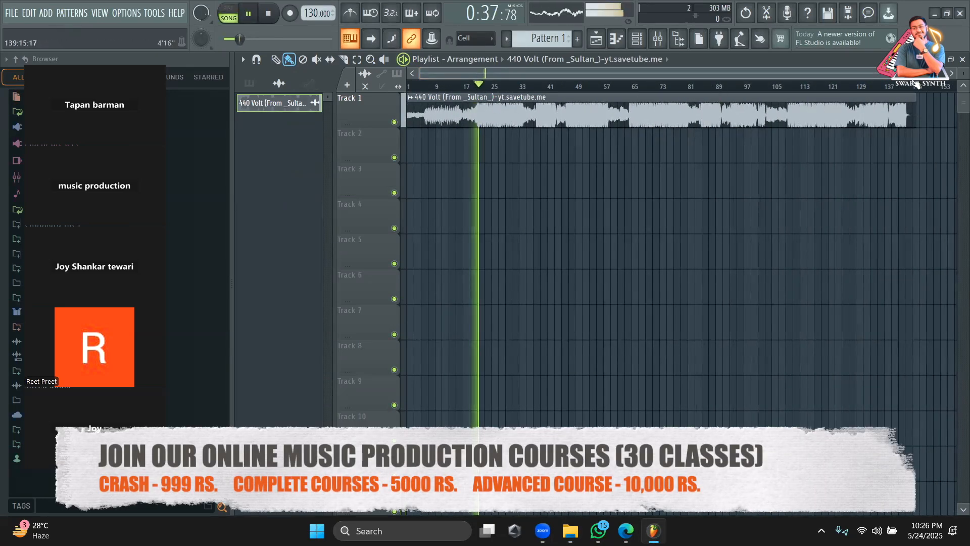
{"action": "left_click_drag", "start_coordinate": [924, 73], "coordinate": [656, 76]}
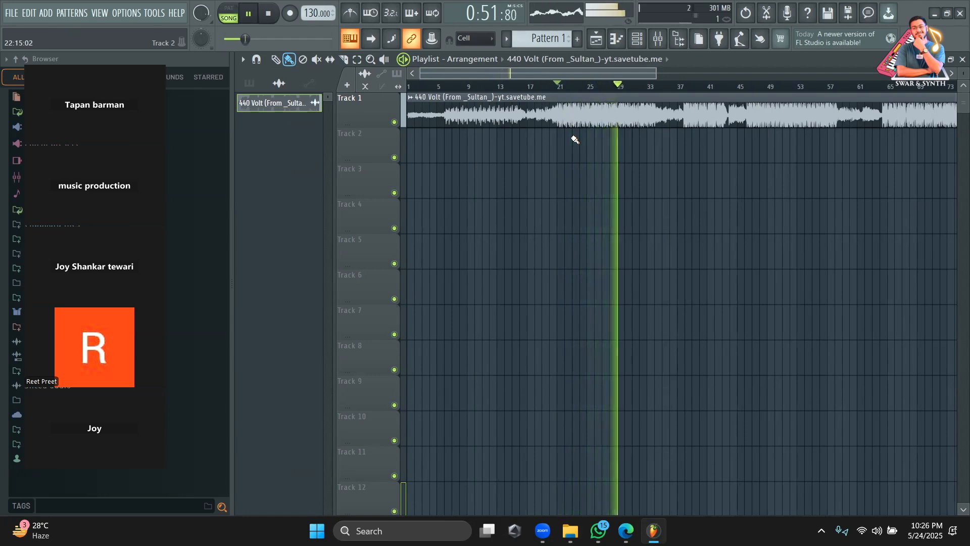
{"action": "key", "text": "space"}
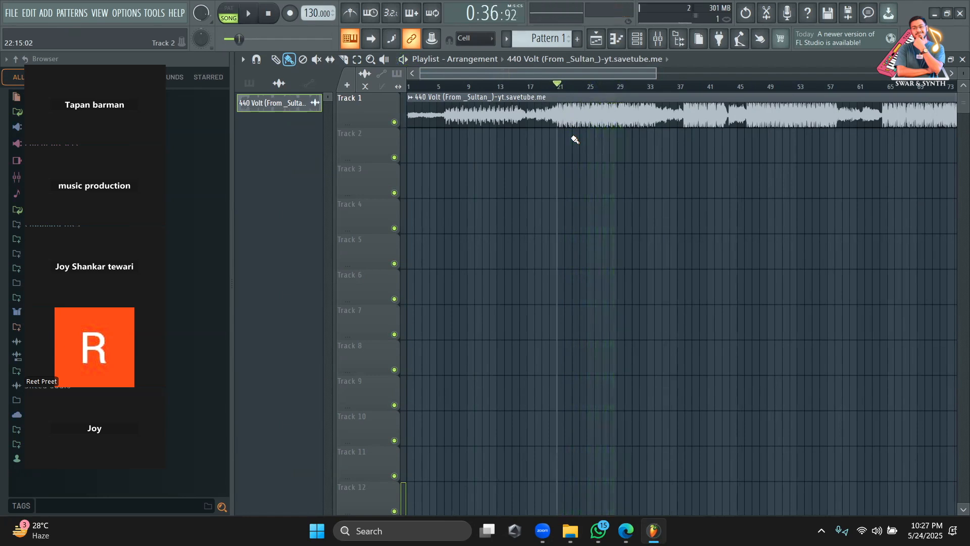
{"action": "left_click_drag", "start_coordinate": [656, 75], "coordinate": [625, 76]}
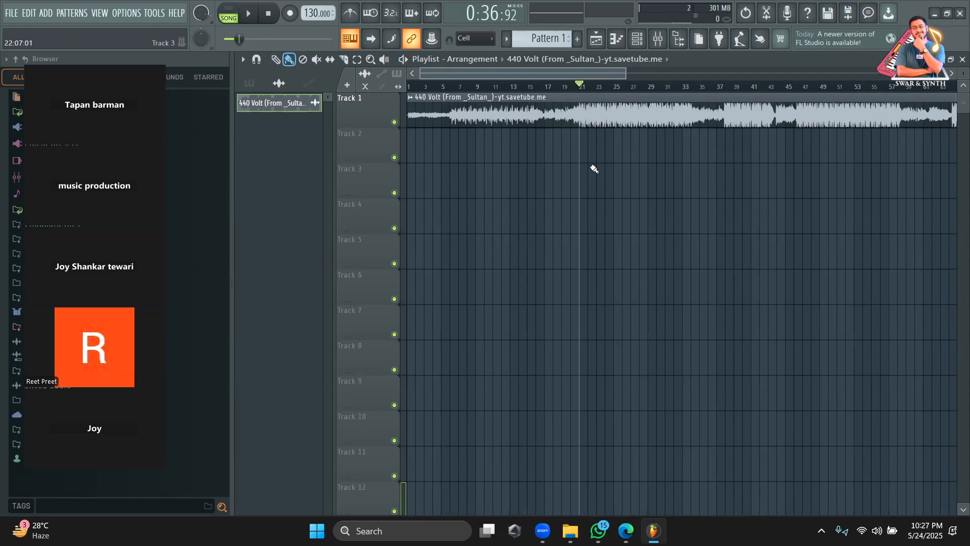
{"action": "left_click_drag", "start_coordinate": [626, 75], "coordinate": [639, 94]}
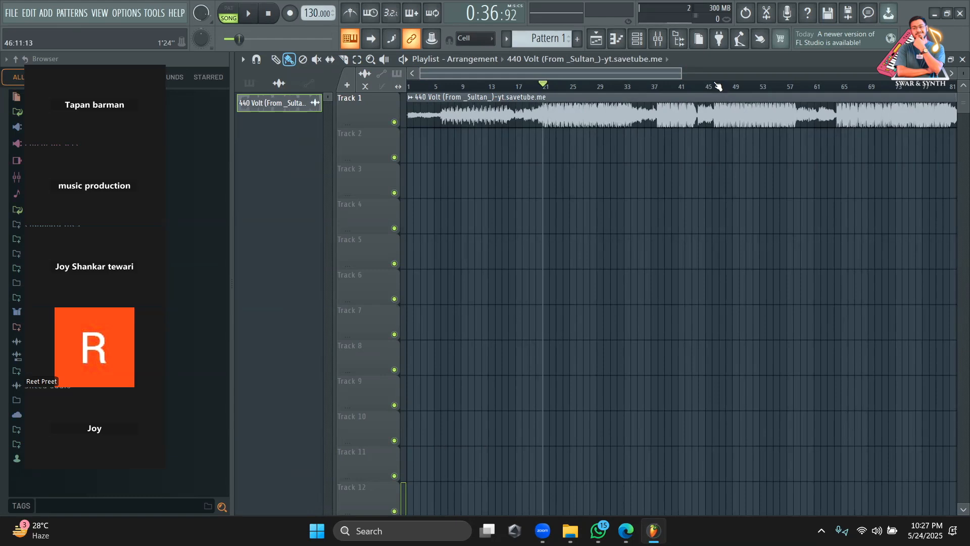
{"action": "left_click_drag", "start_coordinate": [679, 68], "coordinate": [817, 79]}
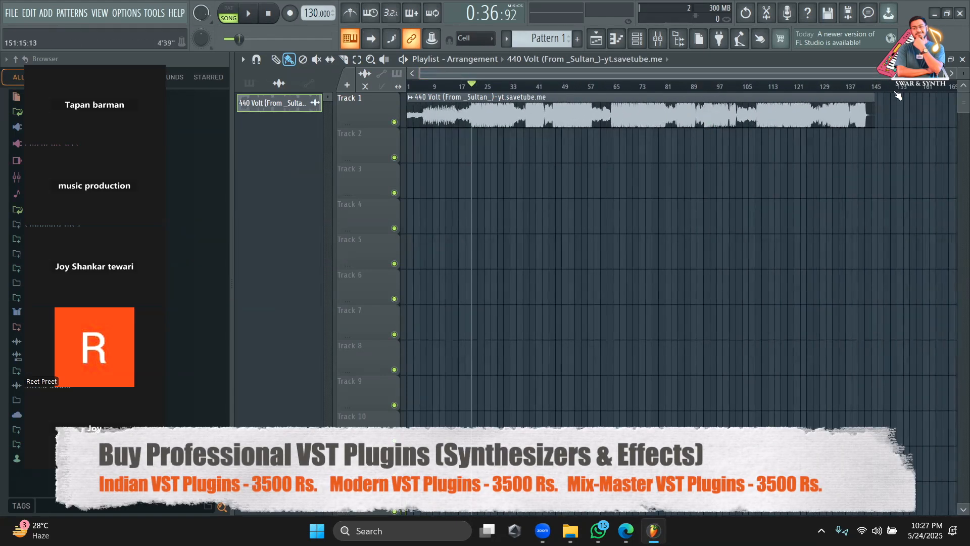
{"action": "left_click_drag", "start_coordinate": [943, 74], "coordinate": [737, 89]}
{"action": "left_click", "coordinate": [893, 89]}
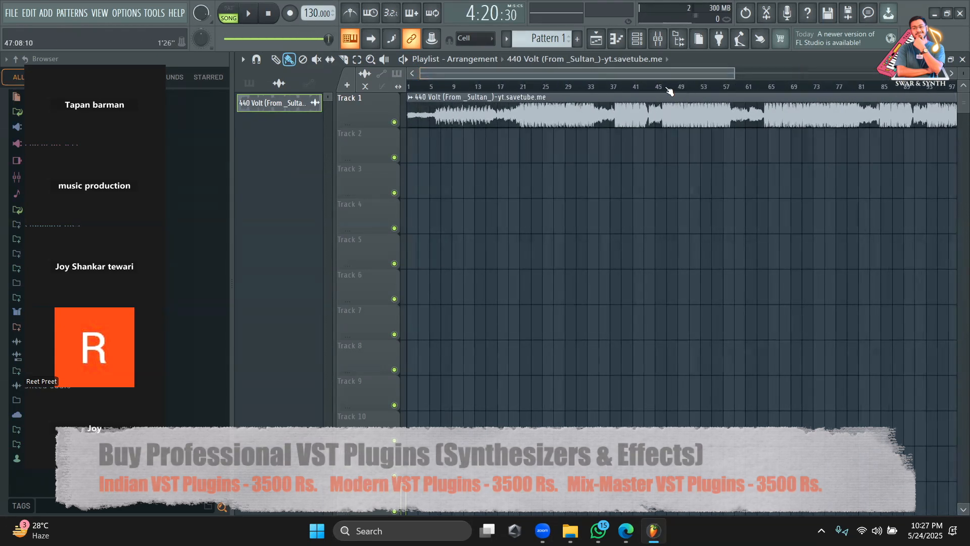
Audition the 440 Volt clip from about bars 49, 46 and 27, and stop playback with the playhead near bar 21
{"action": "left_click", "coordinate": [678, 87]}
{"action": "key", "text": "space"}
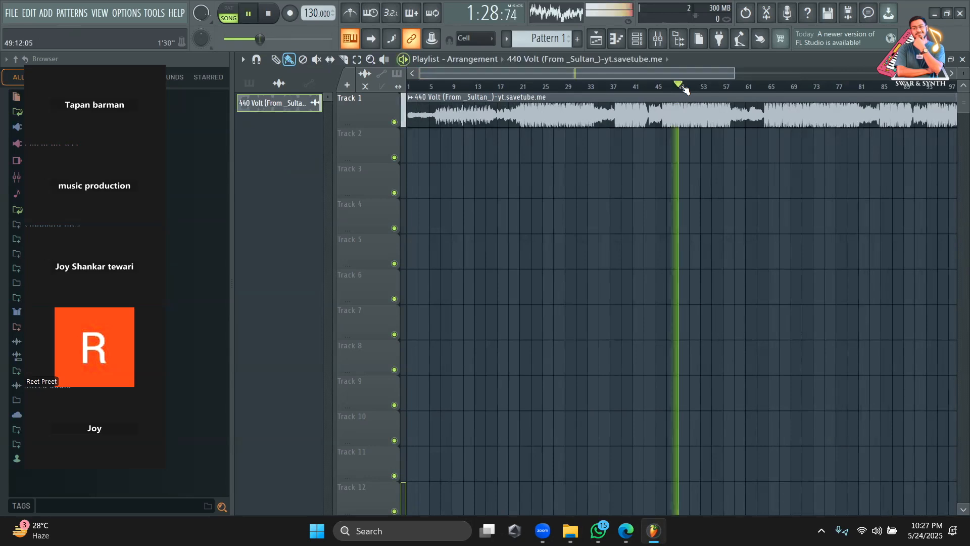
{"action": "left_click", "coordinate": [663, 87]}
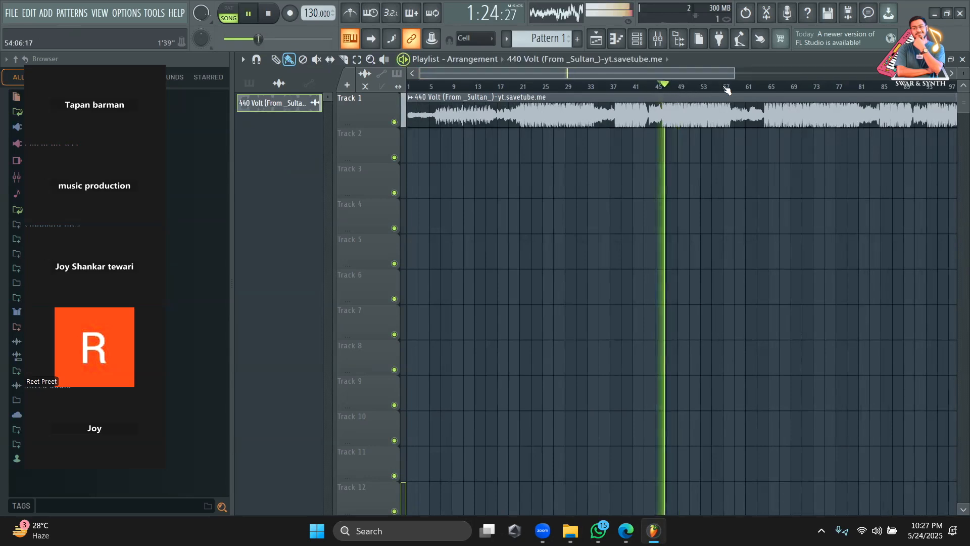
{"action": "left_click", "coordinate": [553, 87]}
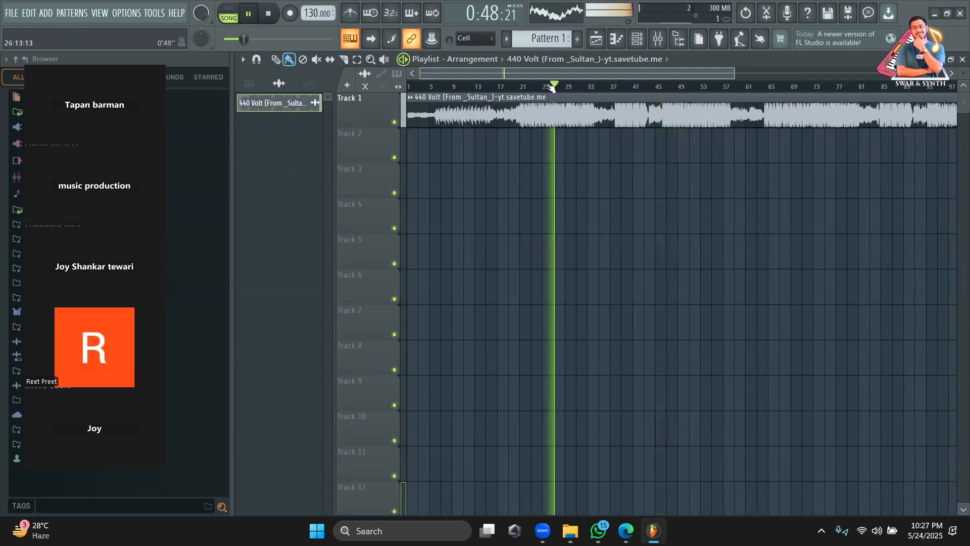
{"action": "left_click", "coordinate": [519, 87]}
{"action": "key", "text": "space"}
Select the first 60 bars of the song and consolidate Track 1 using the time selection
{"action": "left_click_drag", "start_coordinate": [755, 94], "coordinate": [395, 117]}
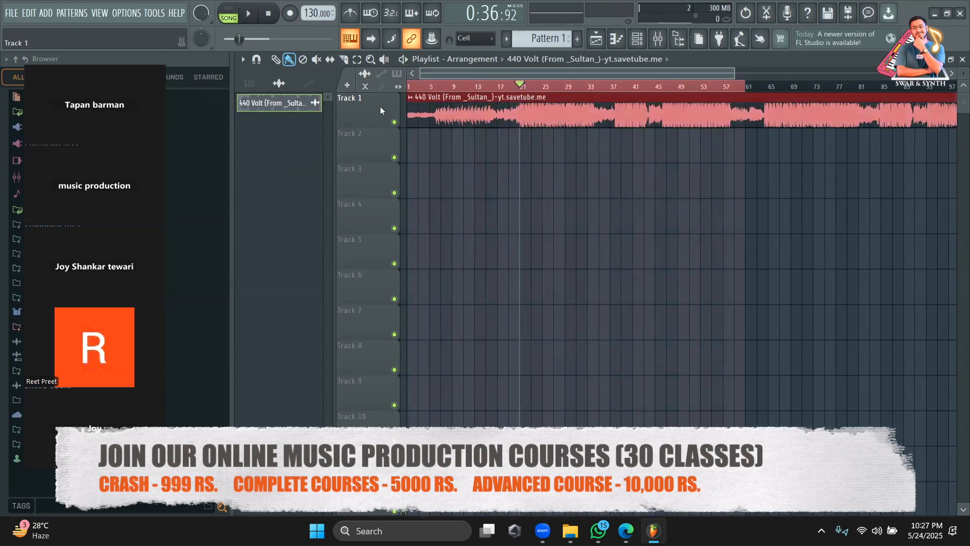
{"action": "right_click", "coordinate": [380, 106]}
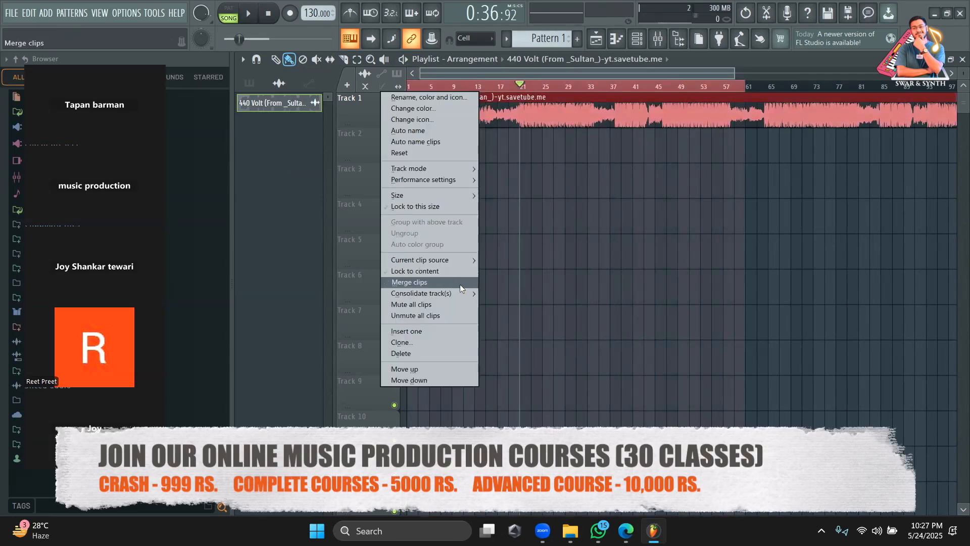
{"action": "mouse_move", "coordinate": [461, 290]}
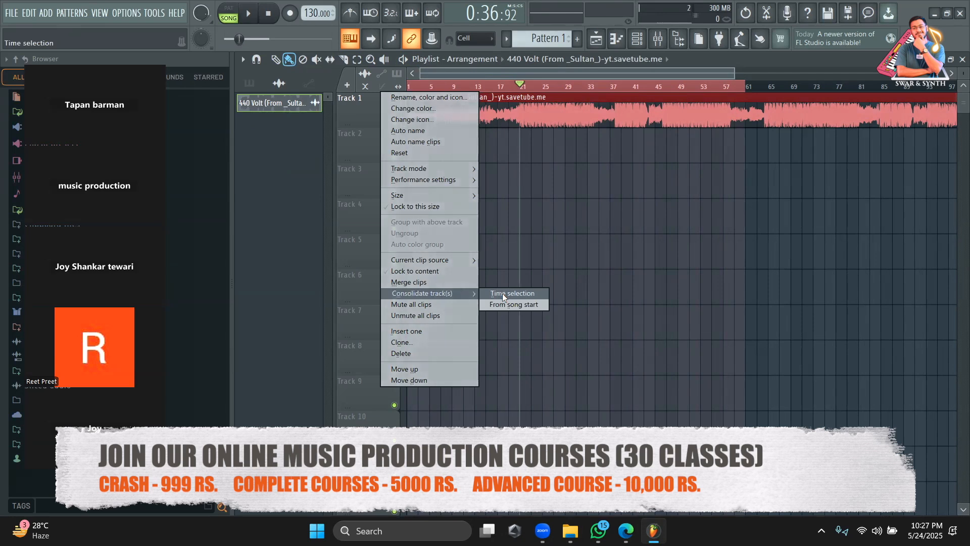
{"action": "left_click", "coordinate": [502, 294]}
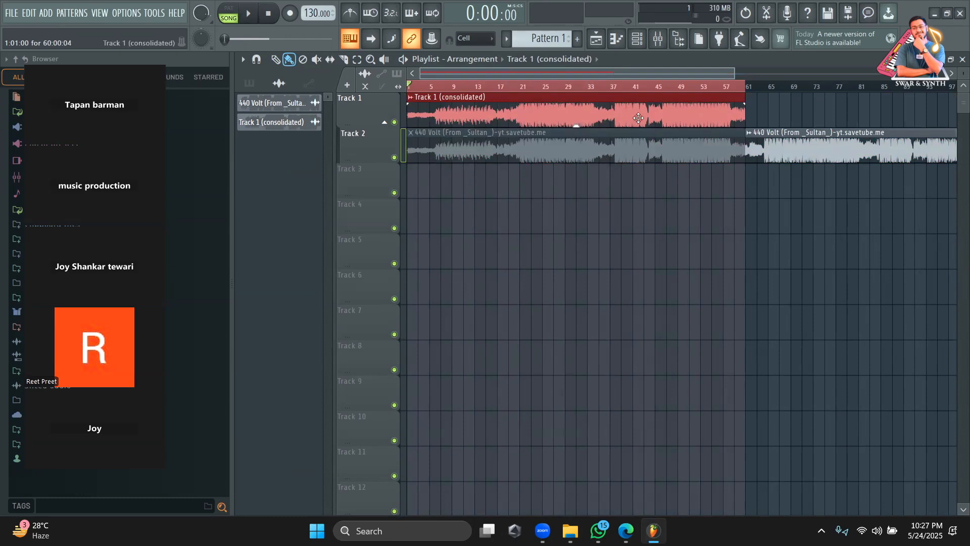
Delete the original clips on Track 2 and check the consolidated clip's stem extraction options, closing the dialog without extracting
{"action": "right_click", "coordinate": [829, 155]}
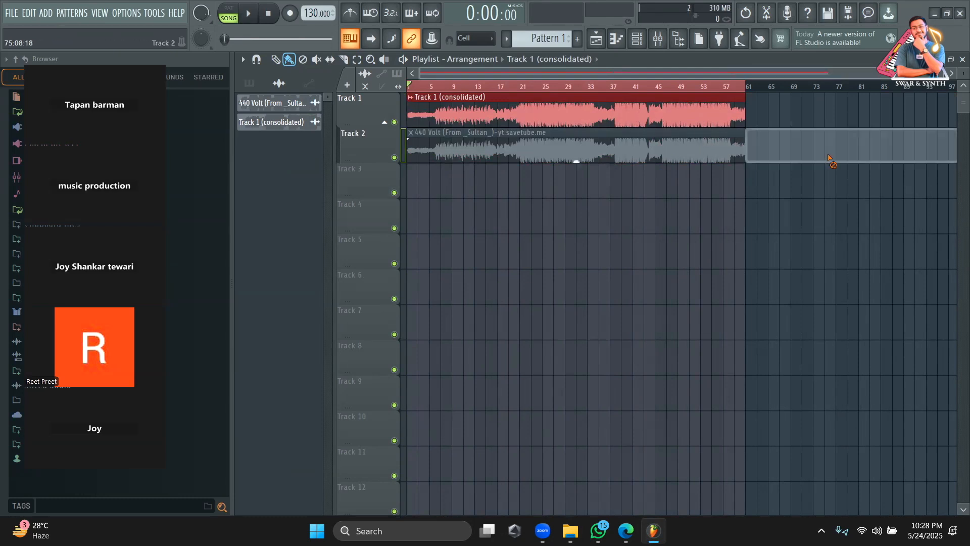
{"action": "right_click", "coordinate": [552, 154]}
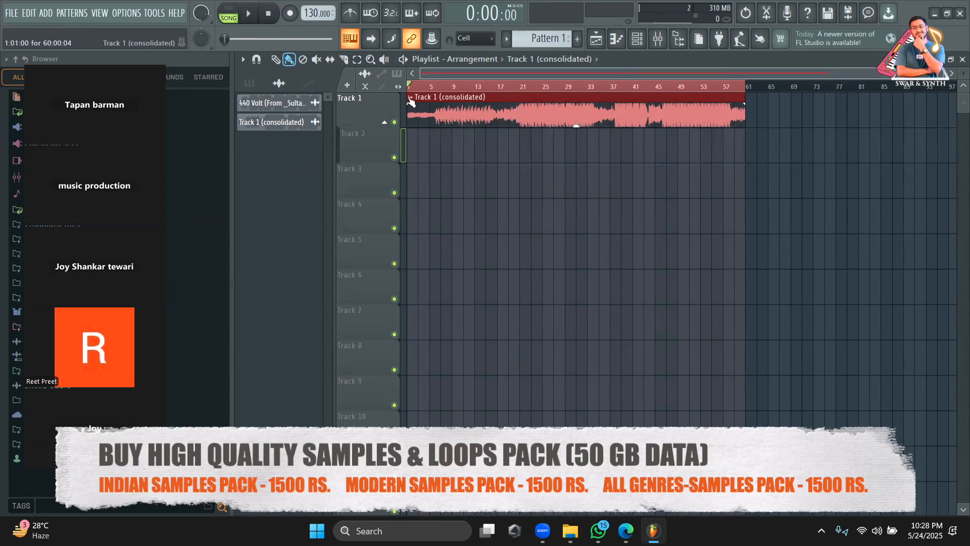
{"action": "left_click", "coordinate": [411, 97]}
{"action": "left_click", "coordinate": [529, 164]}
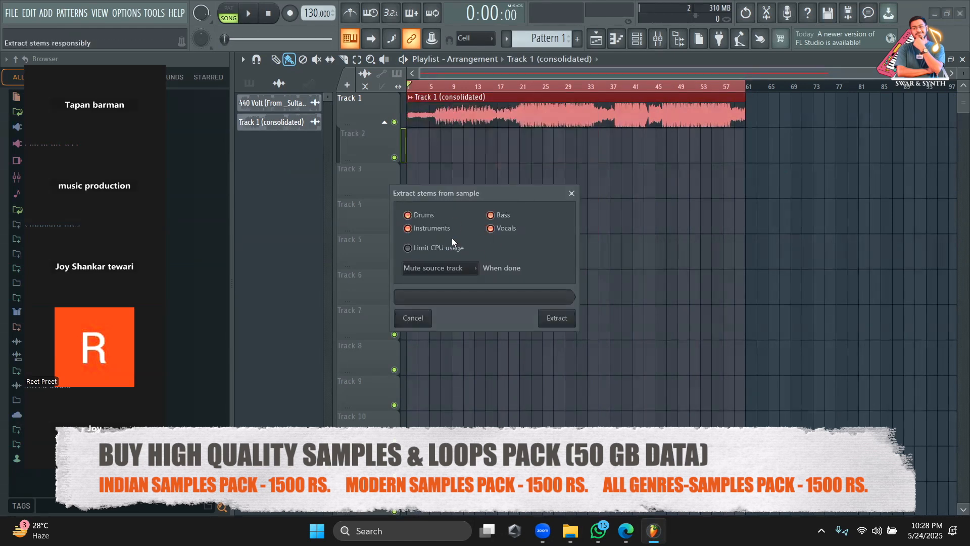
{"action": "left_click_drag", "start_coordinate": [503, 195], "coordinate": [635, 157]}
{"action": "left_click", "coordinate": [551, 181]}
{"action": "left_click", "coordinate": [552, 182]}
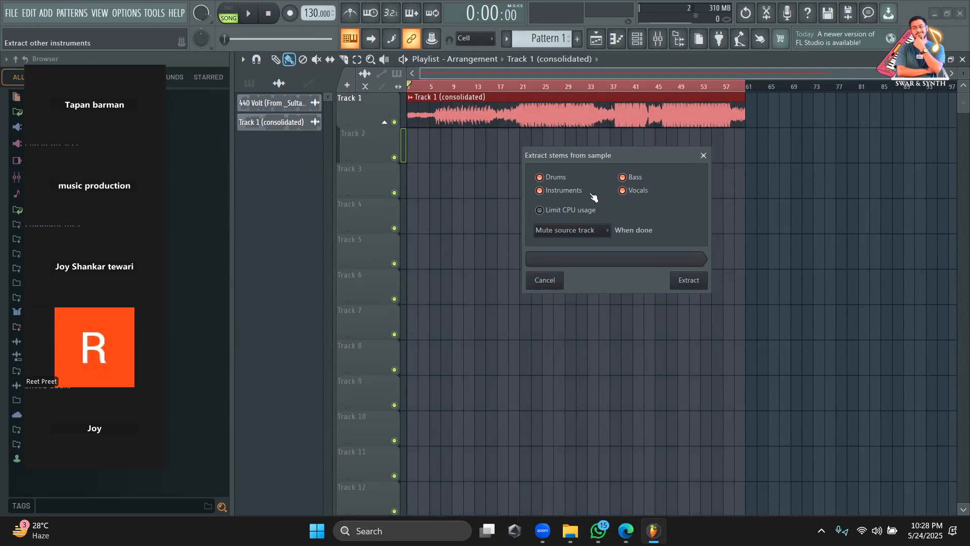
{"action": "left_click_drag", "start_coordinate": [630, 155], "coordinate": [609, 154]}
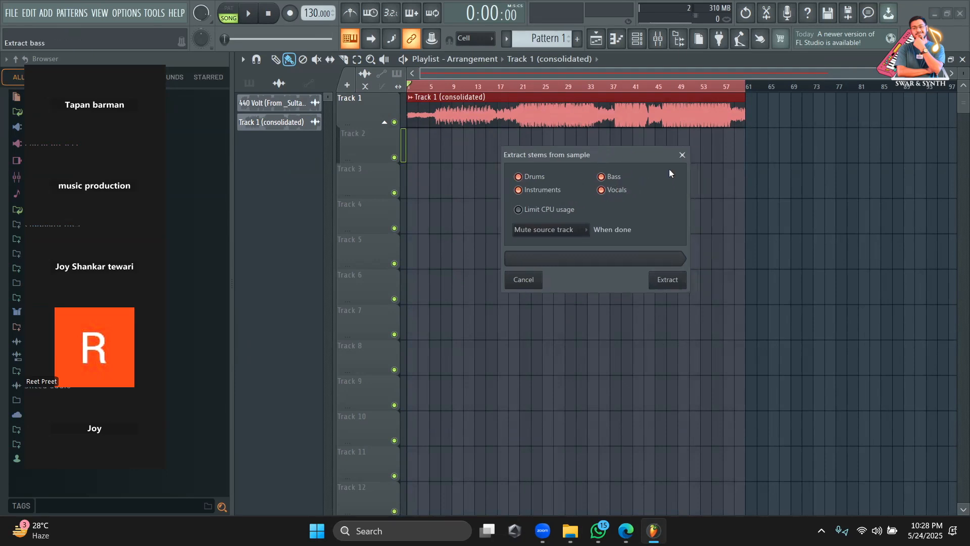
{"action": "left_click", "coordinate": [683, 157]}
Undo the Track 2 clip deletion and try a time selection up to about bar 65 for consolidating Track 2, without consolidating it
{"action": "key", "text": "ctrl+z"}
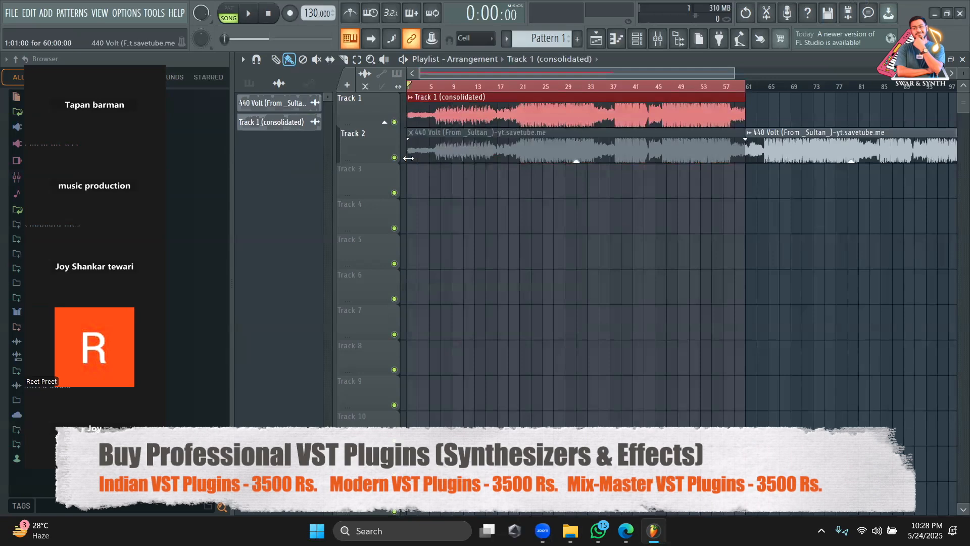
{"action": "right_click", "coordinate": [765, 89]}
{"action": "left_click", "coordinate": [766, 89]}
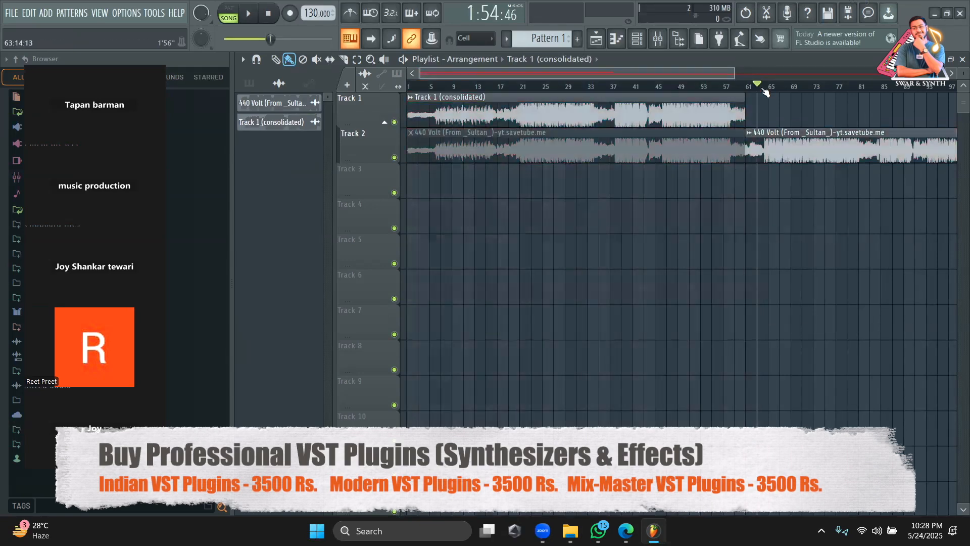
{"action": "left_click_drag", "start_coordinate": [781, 90], "coordinate": [366, 132]}
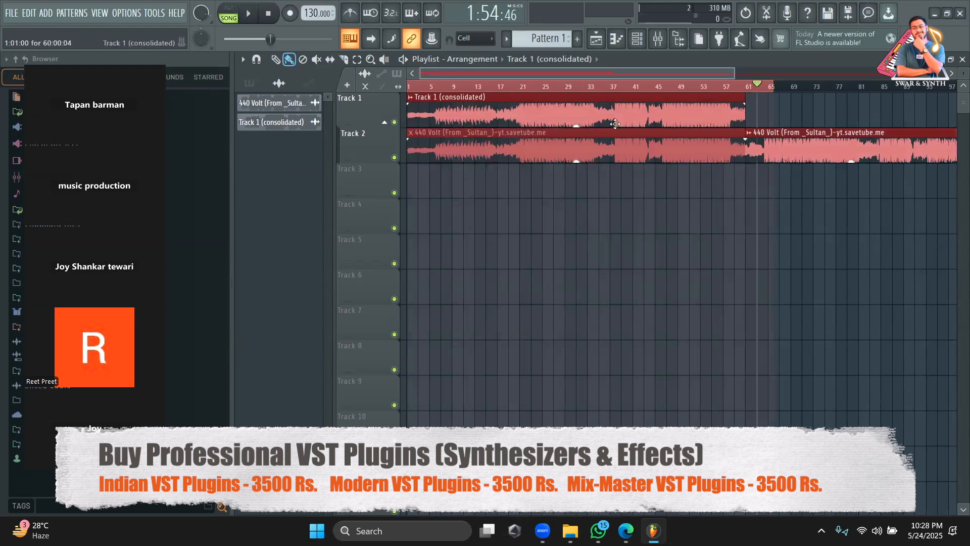
{"action": "left_click", "coordinate": [786, 84]}
{"action": "left_click", "coordinate": [779, 86], "text": "ctrl"}
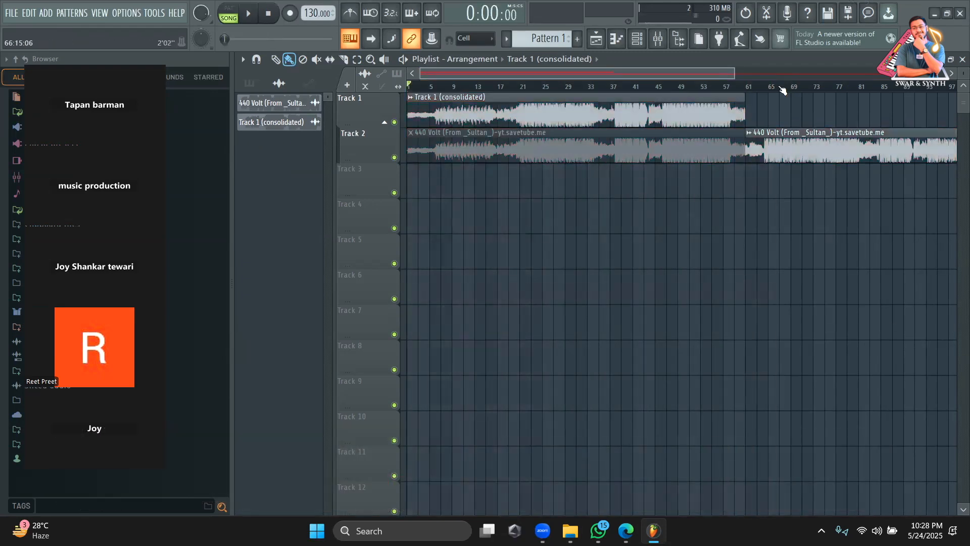
{"action": "left_click_drag", "start_coordinate": [780, 89], "coordinate": [317, 138]}
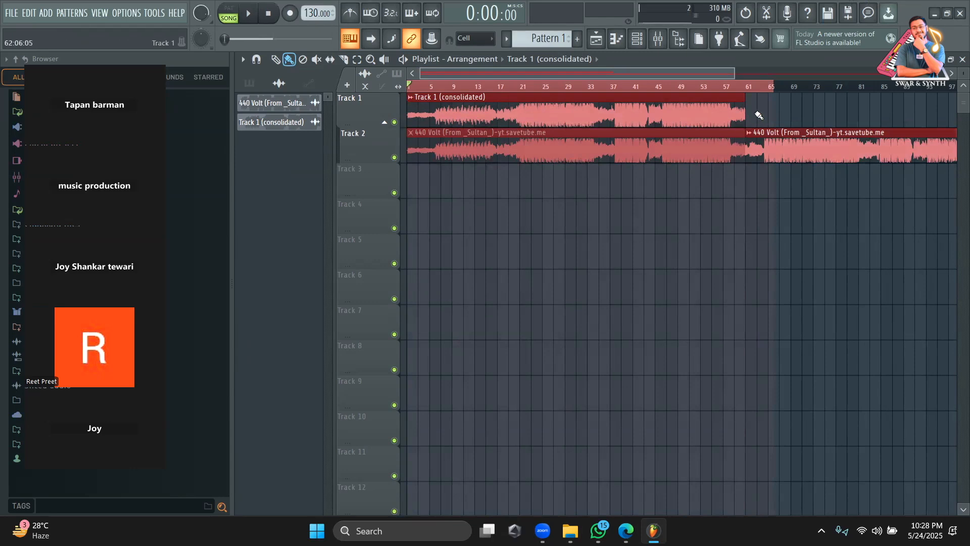
{"action": "right_click", "coordinate": [372, 147]}
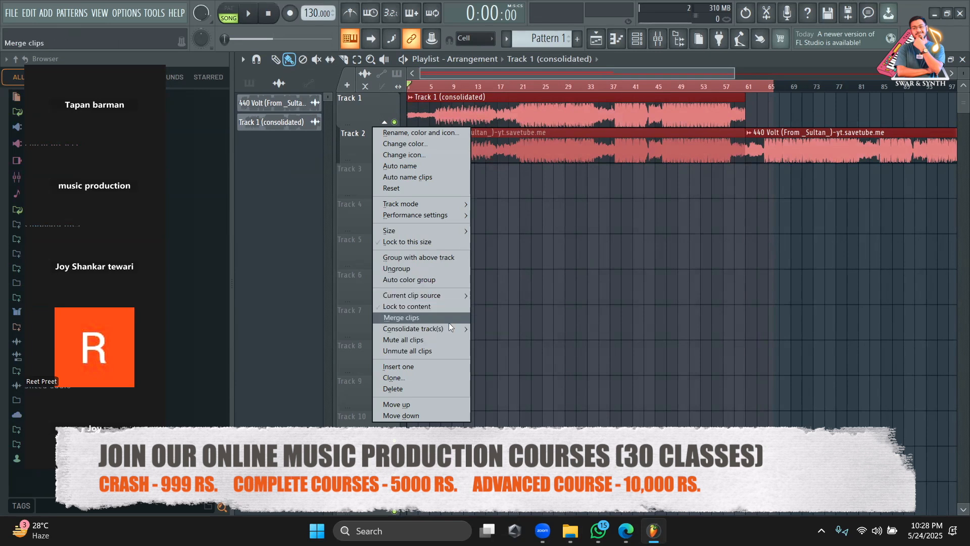
{"action": "mouse_move", "coordinate": [452, 327]}
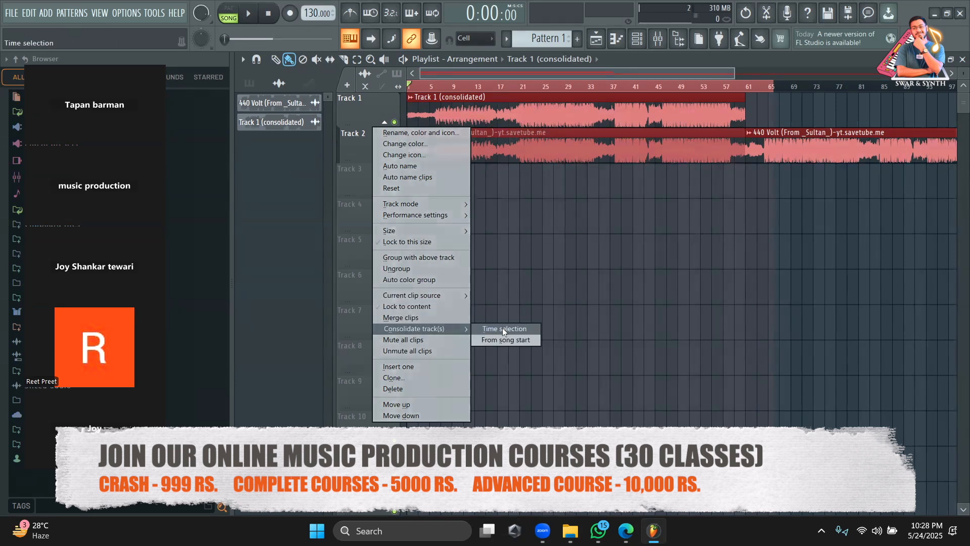
{"action": "left_click", "coordinate": [758, 89]}
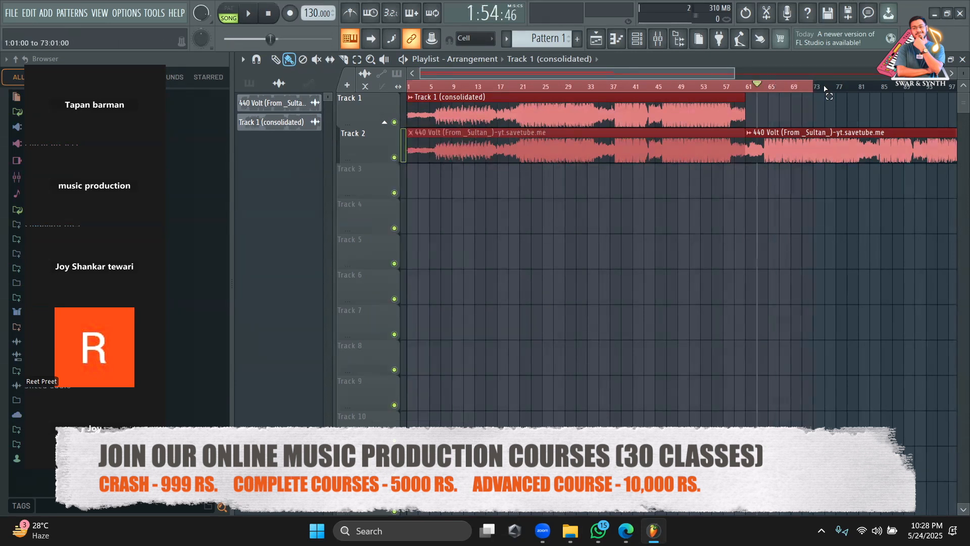
Restore the time selection to the first 60 bars and delete both original 440 Volt clips from Track 2
{"action": "left_click_drag", "start_coordinate": [771, 110], "coordinate": [751, 113]}
{"action": "left_click", "coordinate": [753, 114], "text": "ctrl"}
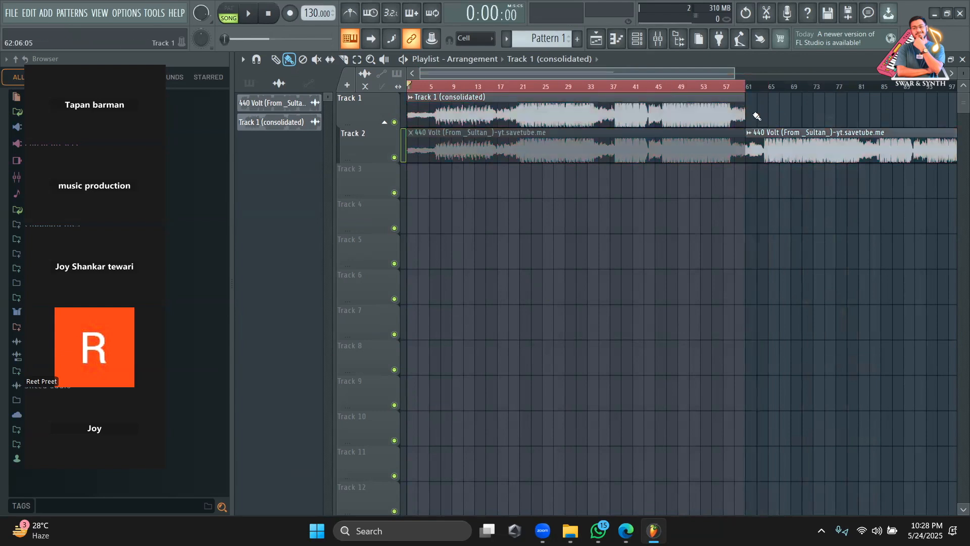
{"action": "right_click", "coordinate": [672, 158]}
{"action": "right_click", "coordinate": [873, 139]}
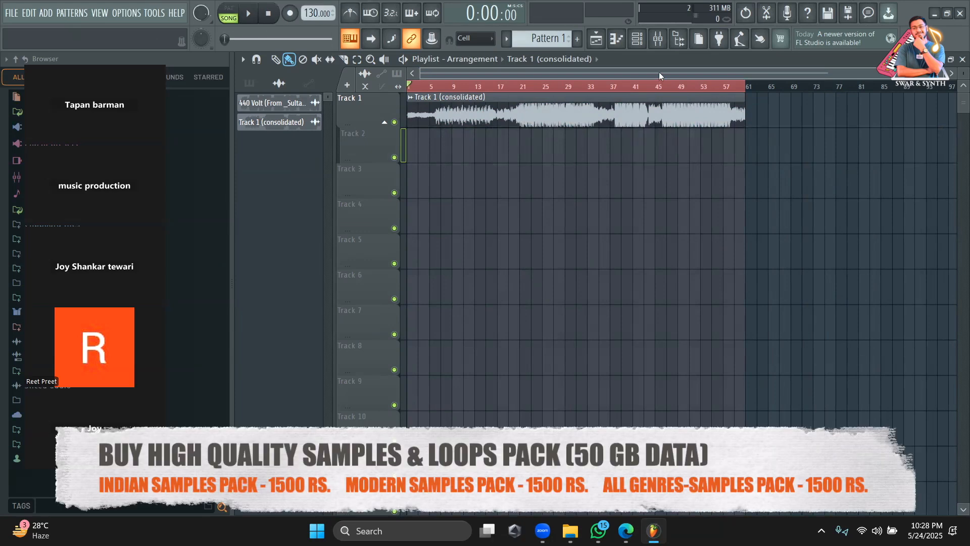
Extract drums, bass, instruments and vocals stems from the consolidated Track 1 clip, muting the source track when done
{"action": "left_click", "coordinate": [411, 101]}
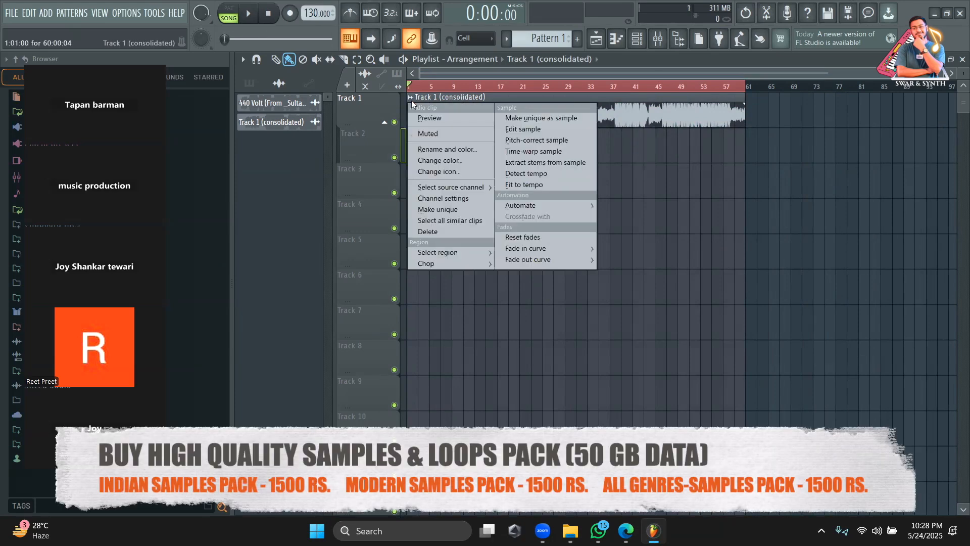
{"action": "left_click", "coordinate": [541, 160]}
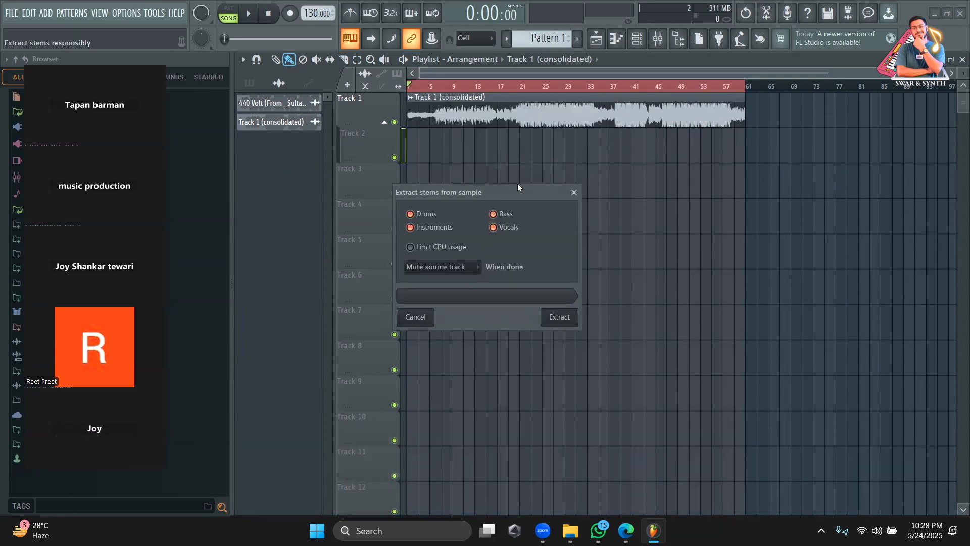
{"action": "left_click_drag", "start_coordinate": [517, 186], "coordinate": [612, 153]}
{"action": "left_click", "coordinate": [654, 286]}
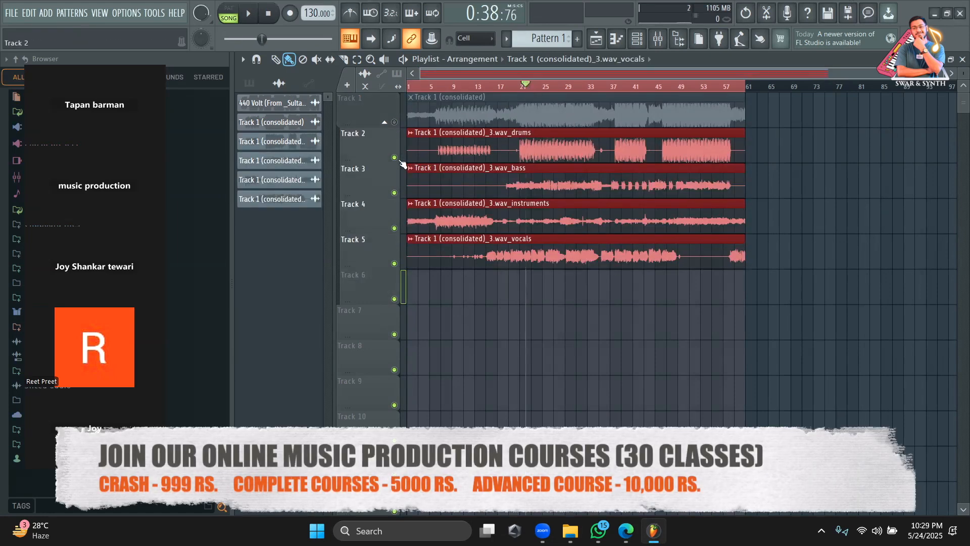
Solo the drums stem on Track 2 and audition it from about bar 22
{"action": "right_click", "coordinate": [394, 157]}
{"action": "key", "text": "space"}
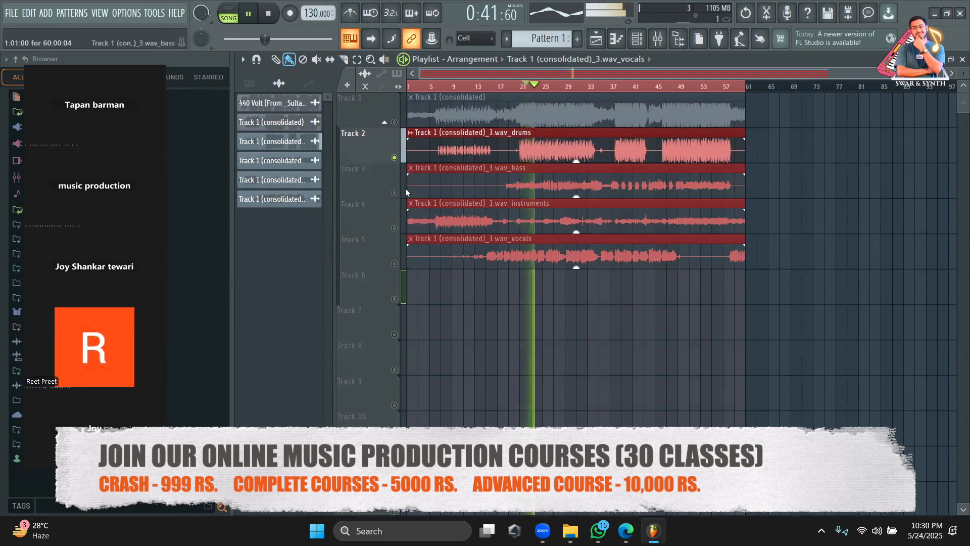
{"action": "key", "text": "space"}
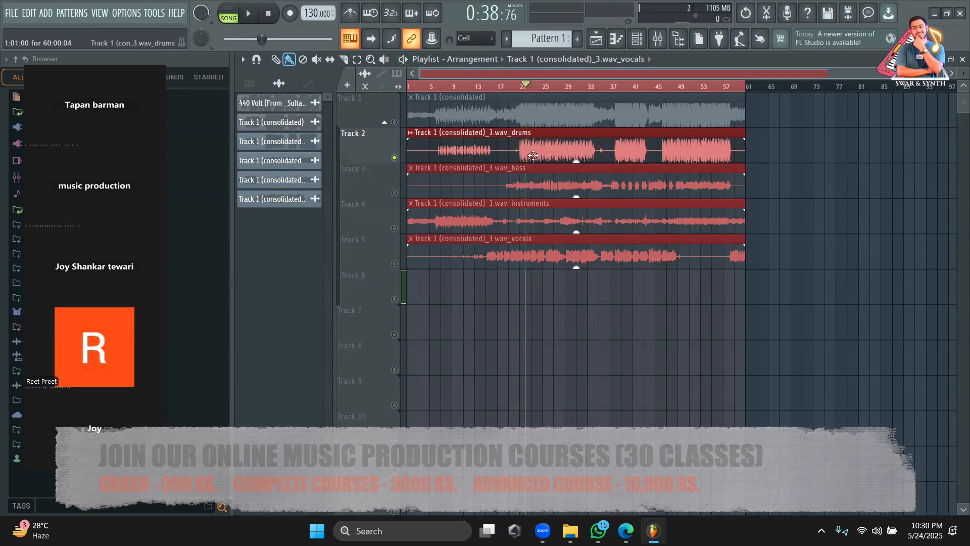
{"action": "key", "text": "space"}
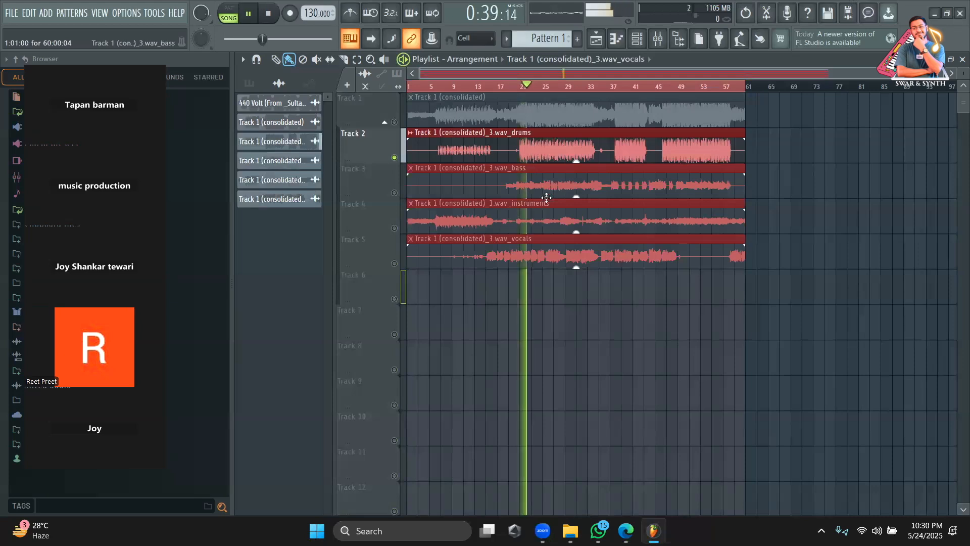
{"action": "key", "text": "space"}
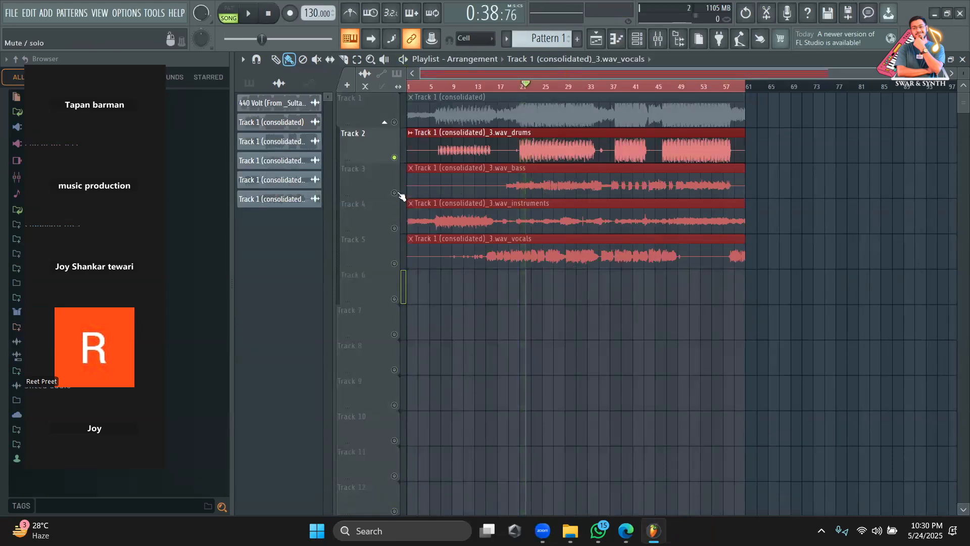
Solo the bass stem on Track 3 and listen to it briefly
{"action": "left_click", "coordinate": [394, 193], "text": "ctrl"}
{"action": "key", "text": "space"}
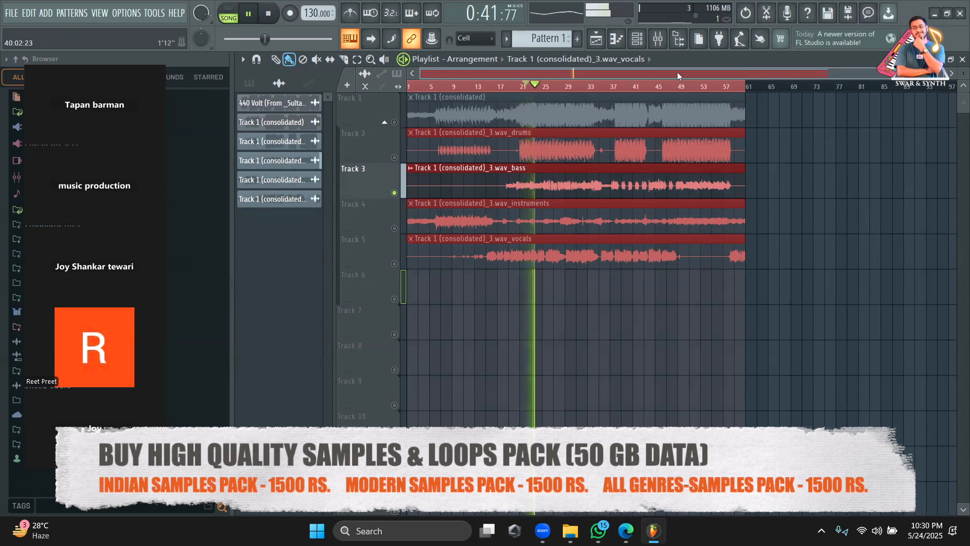
{"action": "key", "text": "space"}
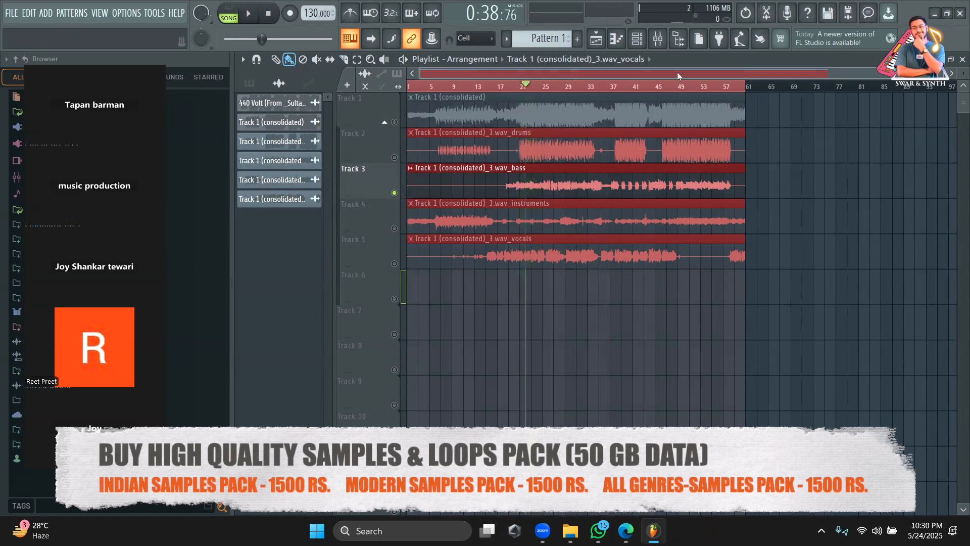
Unmute the drums stem on Track 2 and view its audio clip settings, closing them without changes
{"action": "left_click", "coordinate": [394, 158]}
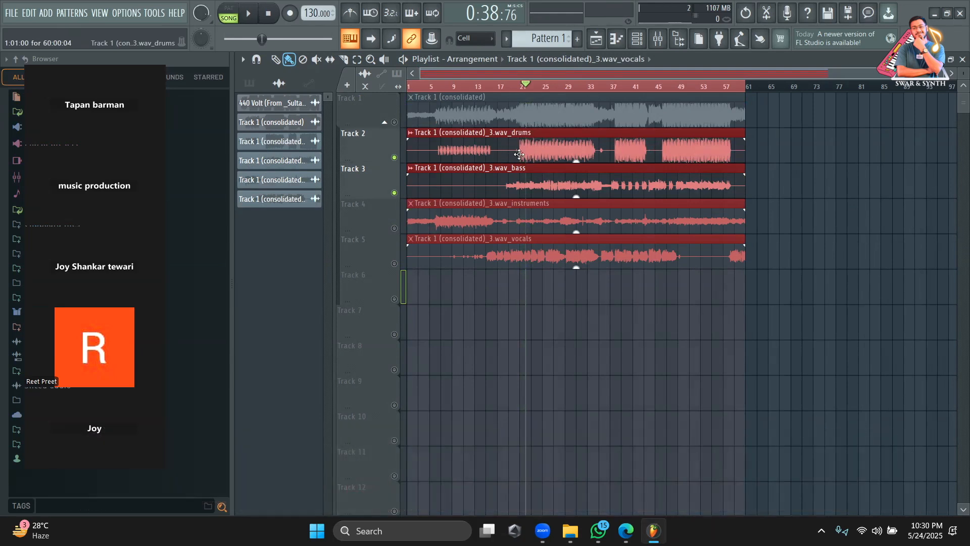
{"action": "double_click", "coordinate": [519, 154]}
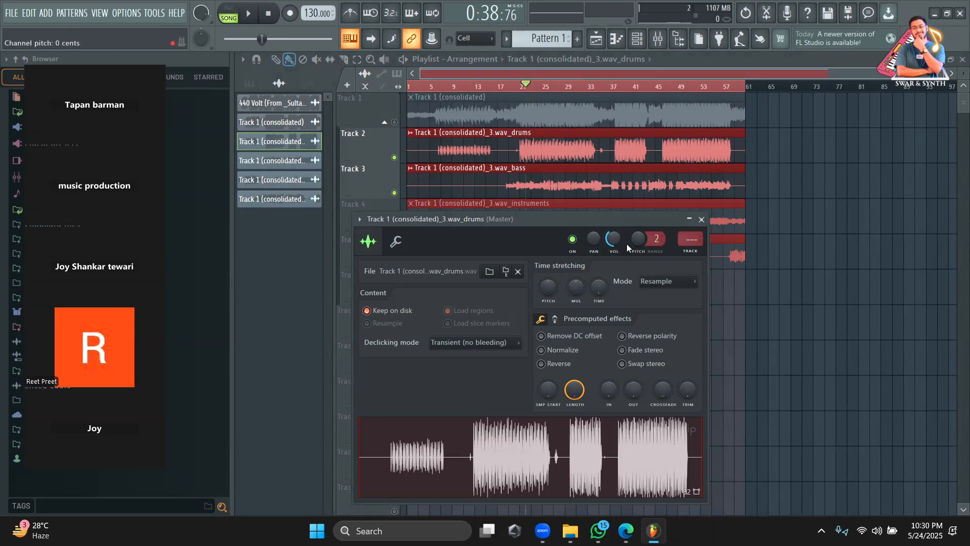
{"action": "left_click", "coordinate": [701, 219]}
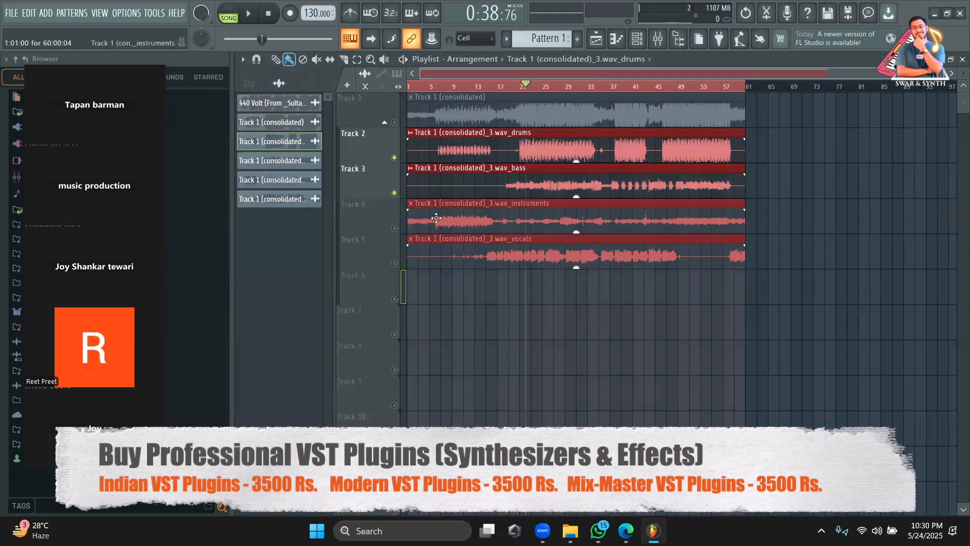
Leave only the instruments stem on Track 4 unmuted and audition it from about bar 9 and about bar 22
{"action": "left_click", "coordinate": [395, 228]}
{"action": "left_click", "coordinate": [453, 86]}
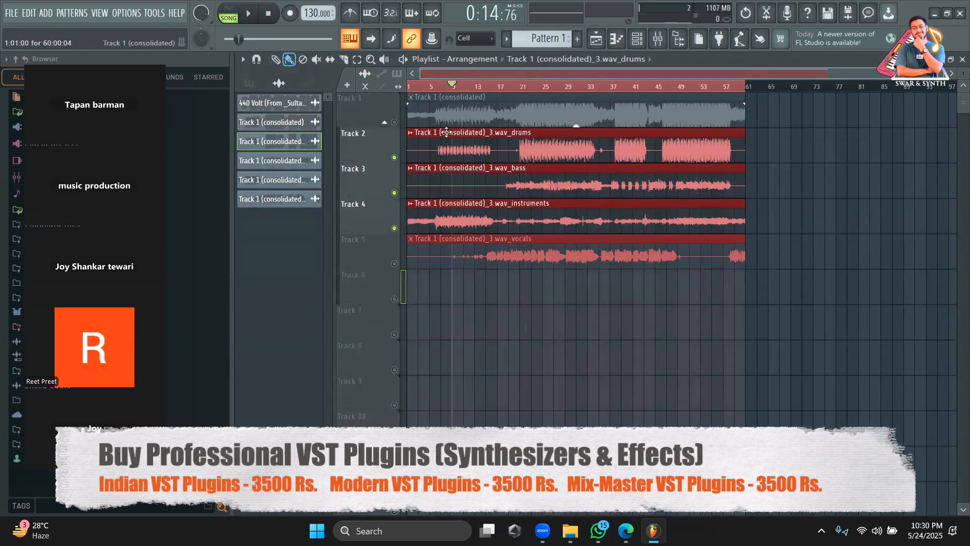
{"action": "left_click", "coordinate": [395, 193]}
{"action": "left_click", "coordinate": [394, 157]}
{"action": "key", "text": "space"}
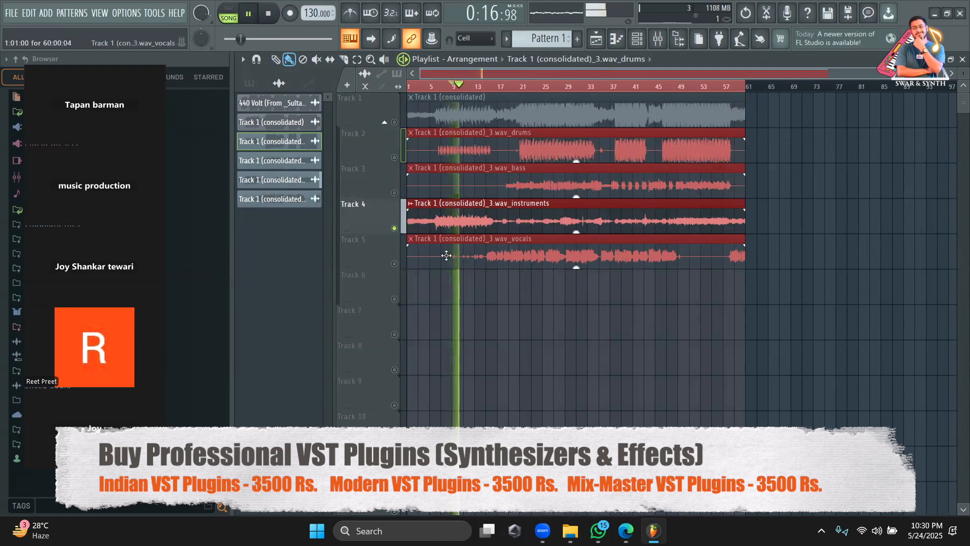
{"action": "left_click", "coordinate": [524, 87]}
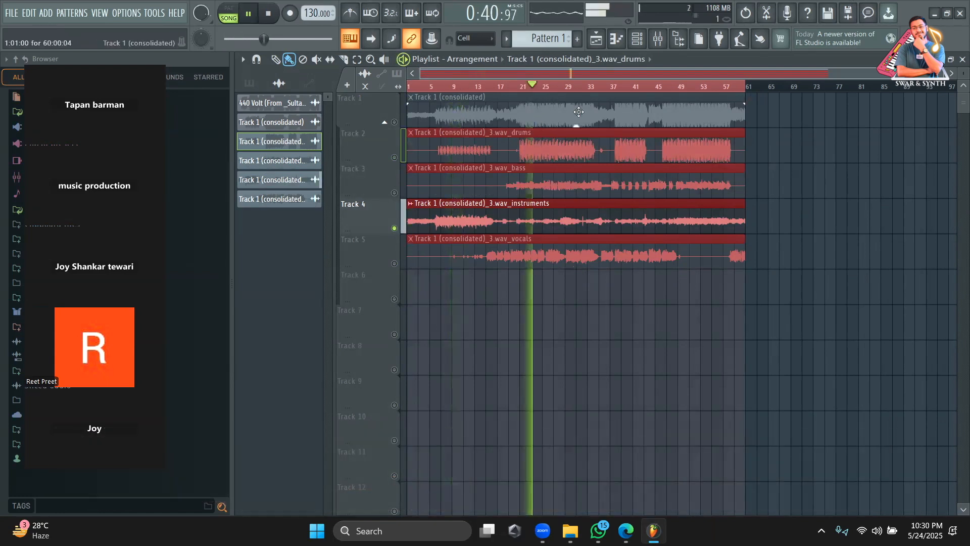
Unmute the vocals stem on Track 5 and mute the instruments track to hear the vocals alone
{"action": "left_click", "coordinate": [395, 264]}
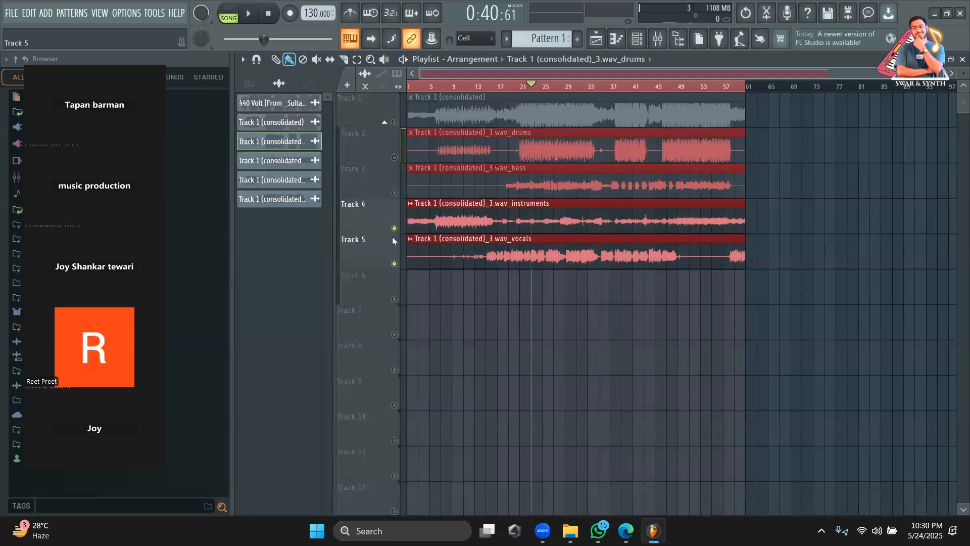
{"action": "left_click", "coordinate": [394, 228]}
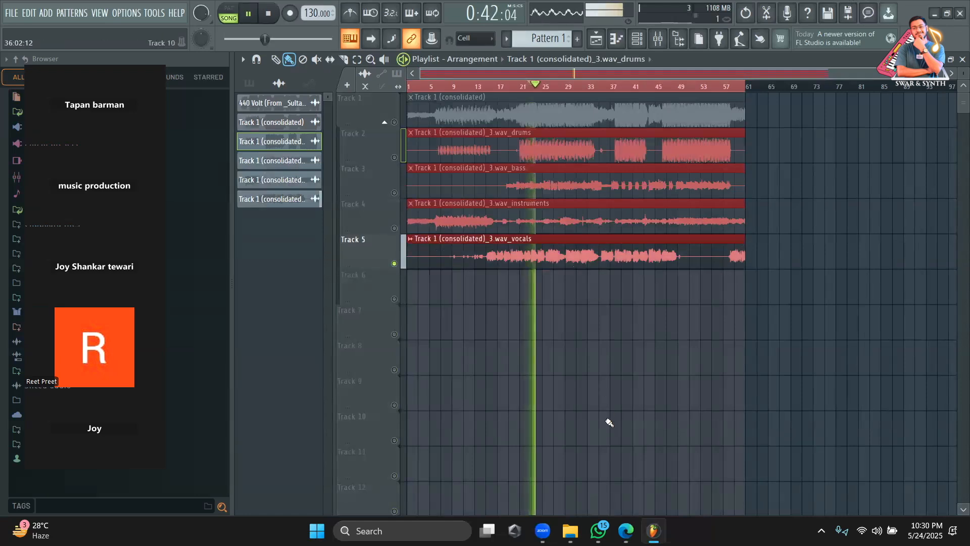
Stop playback and delete the instruments stem clip from Track 4 with the Draw tool
{"action": "left_click", "coordinate": [275, 60]}
{"action": "key", "text": "space"}
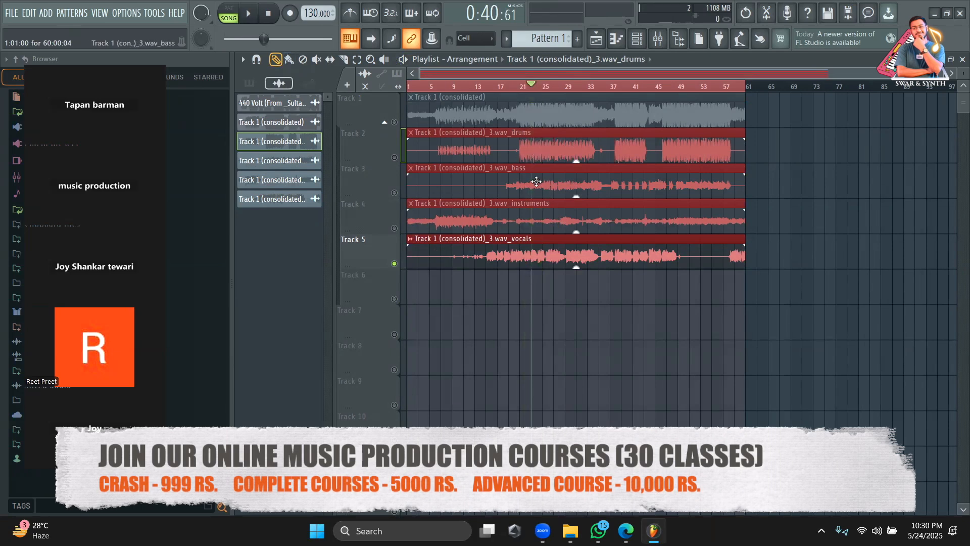
{"action": "right_click", "coordinate": [541, 217]}
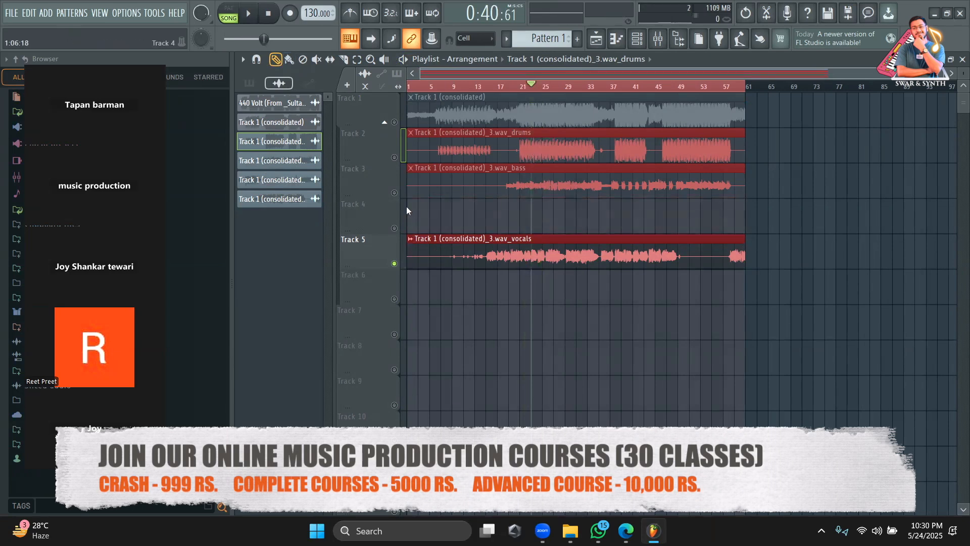
Solo the bass stem on Track 3 for playback, followed by the drums stem on Track 2
{"action": "right_click", "coordinate": [395, 192]}
{"action": "key", "text": "space"}
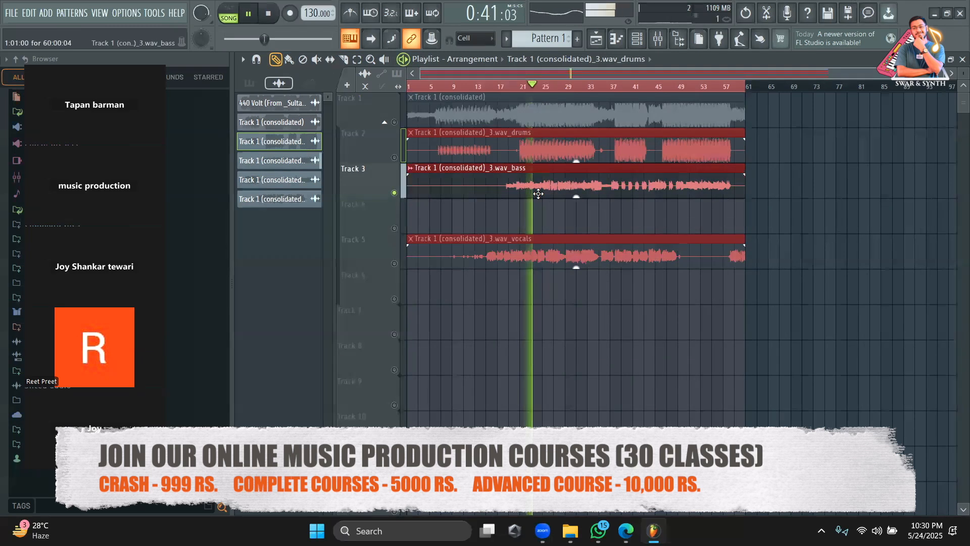
{"action": "key", "text": "space"}
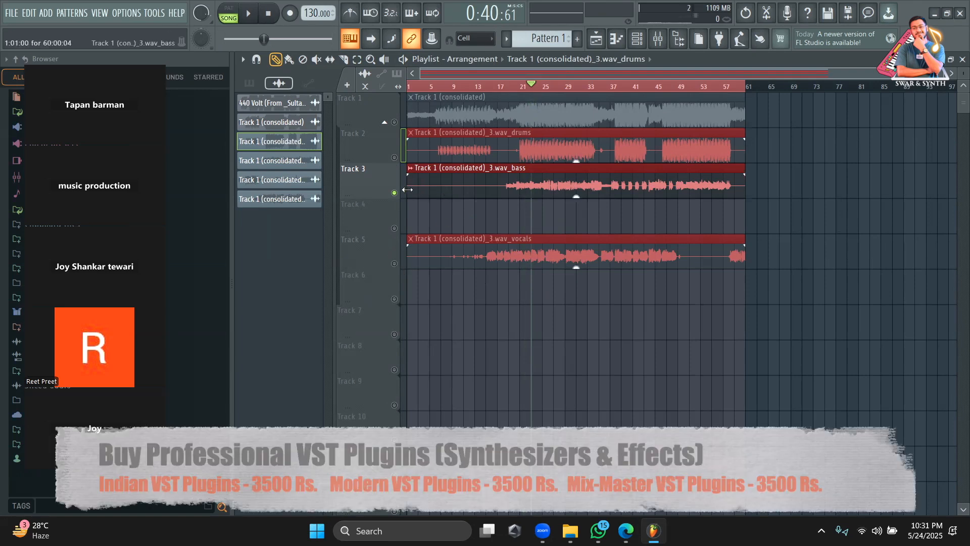
{"action": "key", "text": "space"}
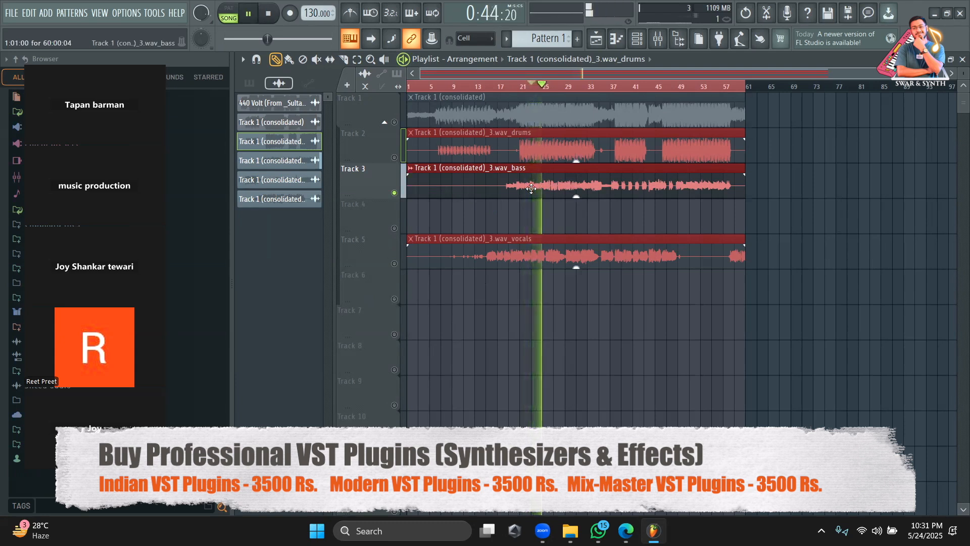
{"action": "right_click", "coordinate": [395, 157]}
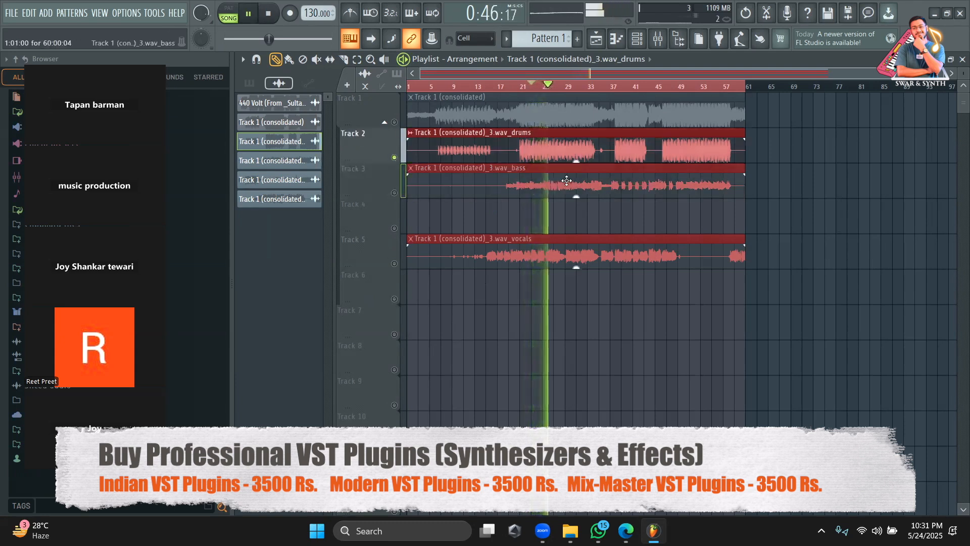
{"action": "key", "text": "space"}
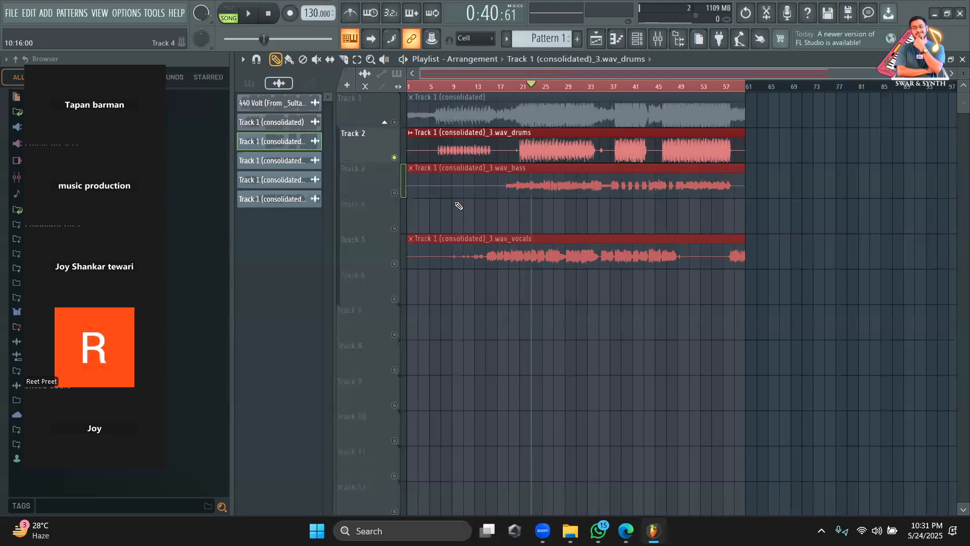
Unmute Tracks 3 and 5 and delete the drums, bass and Track 1 consolidated clips, keeping only the vocals
{"action": "left_click", "coordinate": [395, 193]}
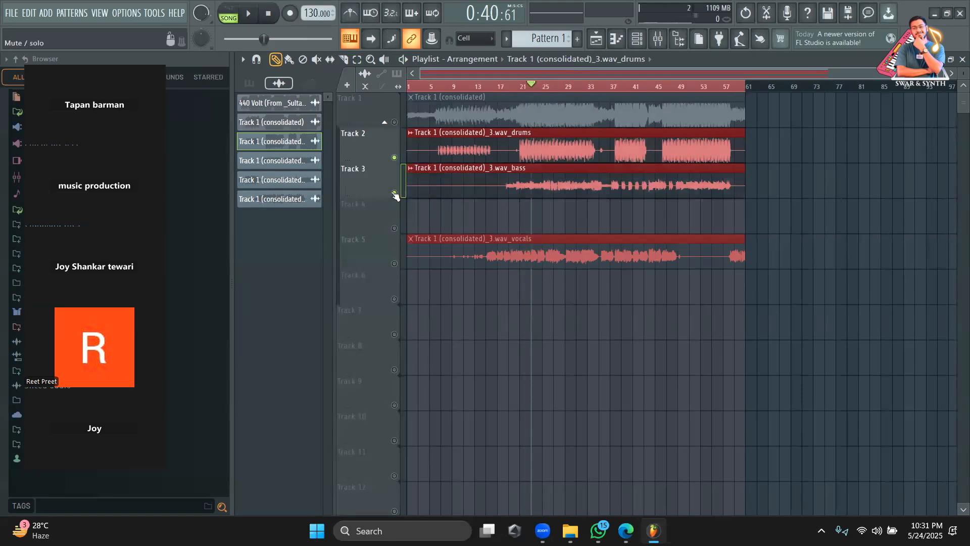
{"action": "right_click", "coordinate": [541, 155]}
{"action": "right_click", "coordinate": [538, 186]}
{"action": "left_click", "coordinate": [395, 264]}
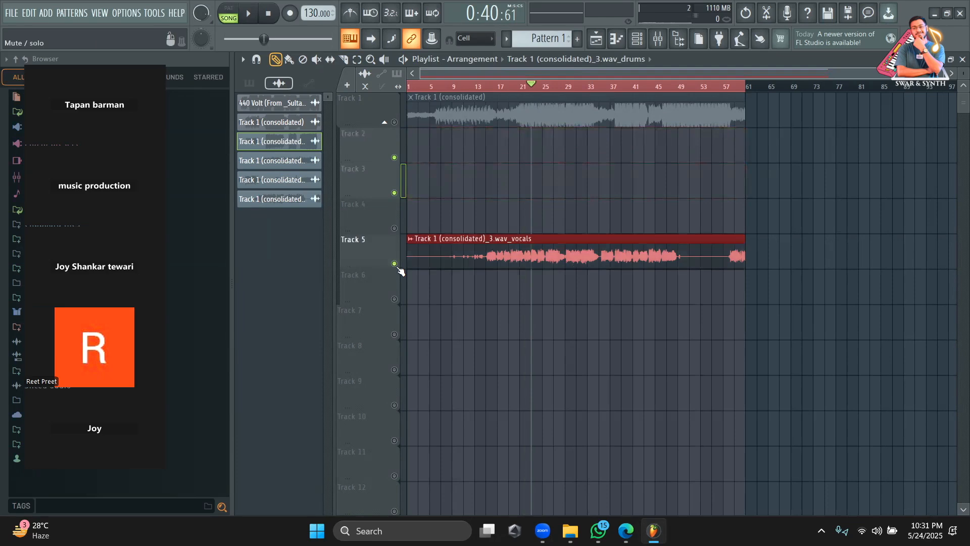
{"action": "right_click", "coordinate": [538, 121]}
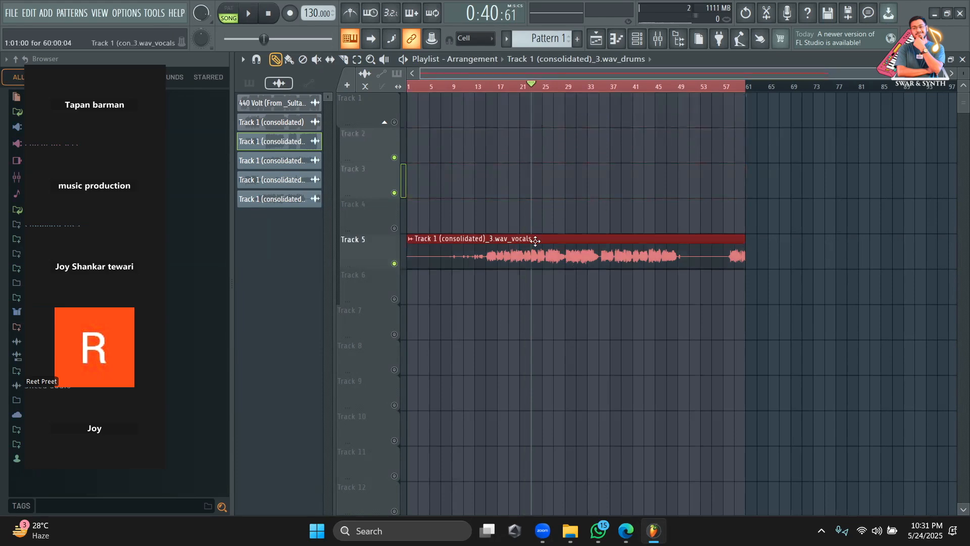
Unmute all remaining playlist tracks
{"action": "right_click", "coordinate": [394, 229]}
{"action": "right_click", "coordinate": [393, 229]}
{"action": "right_click", "coordinate": [394, 229]}
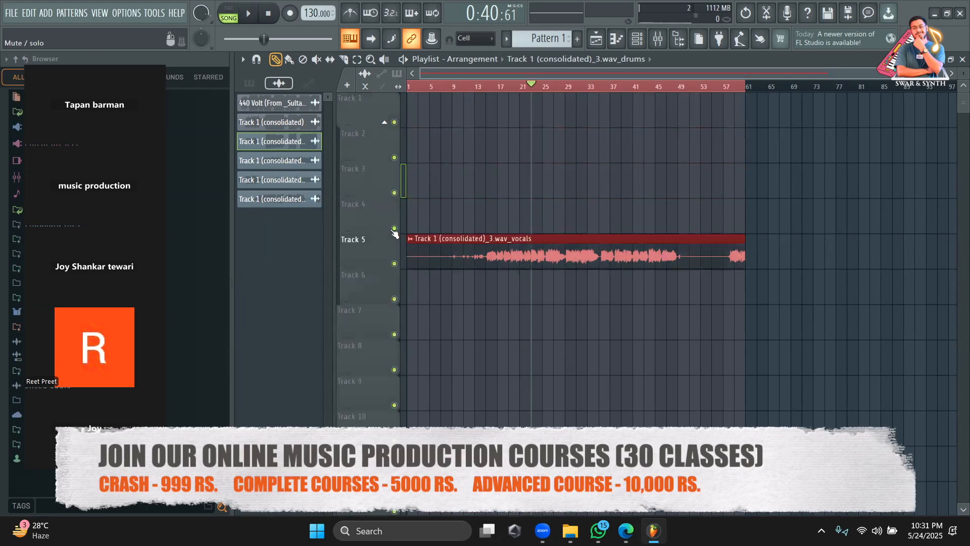
Clear the time selection and trim the end of the Track 5 vocals clip to about bar 51
{"action": "mouse_move", "coordinate": [745, 239]}
{"action": "left_mouse_down"}
{"action": "mouse_move", "coordinate": [730, 242]}
{"action": "mouse_move", "coordinate": [745, 243]}
{"action": "left_mouse_up"}
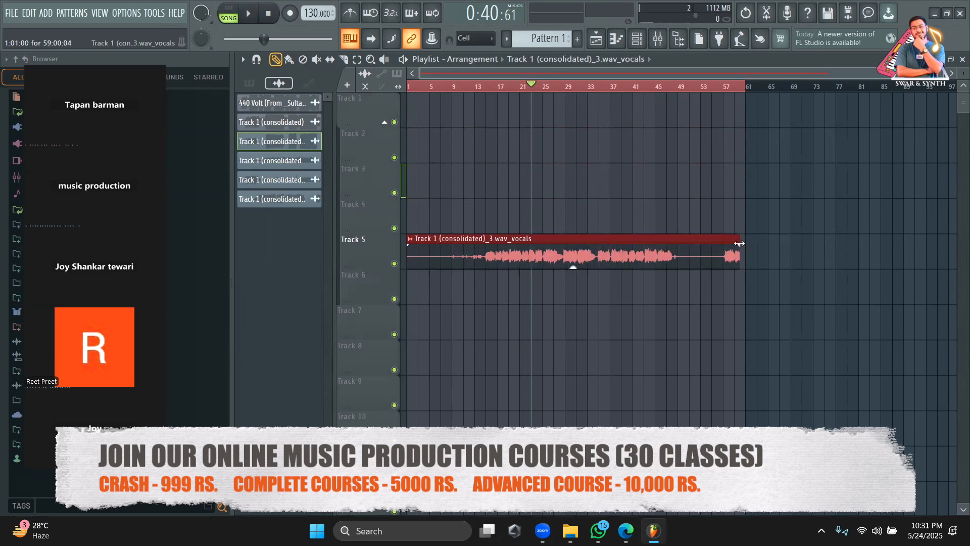
{"action": "left_click", "coordinate": [645, 94]}
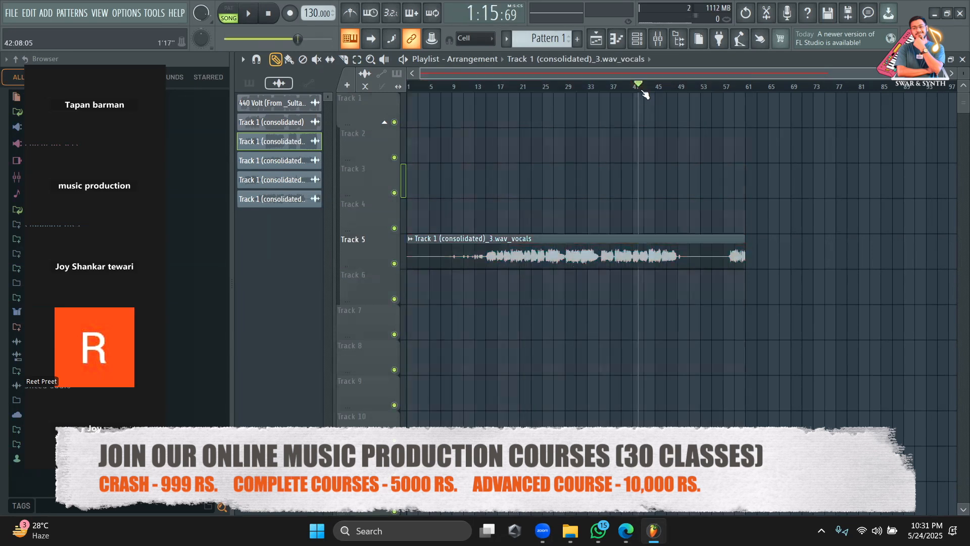
{"action": "right_click", "coordinate": [739, 245]}
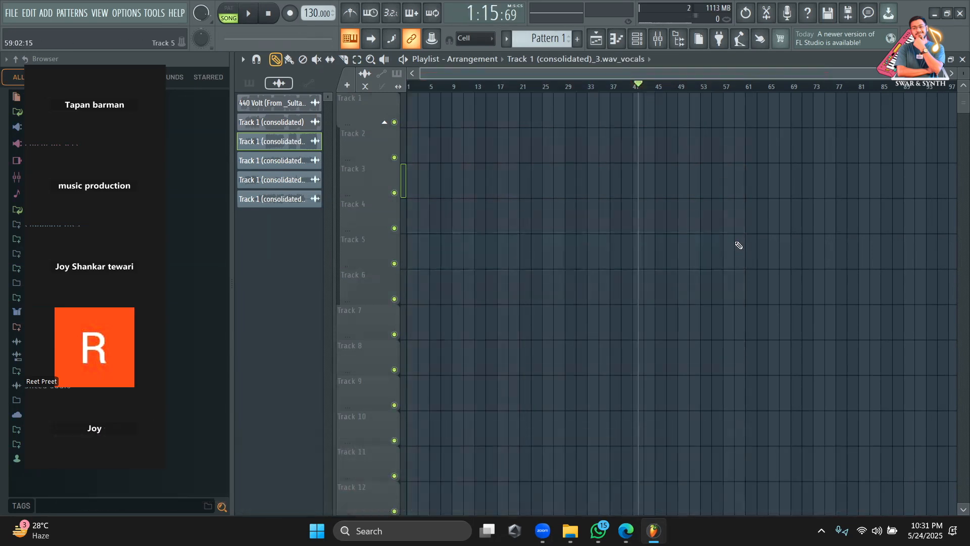
{"action": "key", "text": "ctrl+z"}
{"action": "left_click_drag", "start_coordinate": [747, 246], "coordinate": [689, 252]}
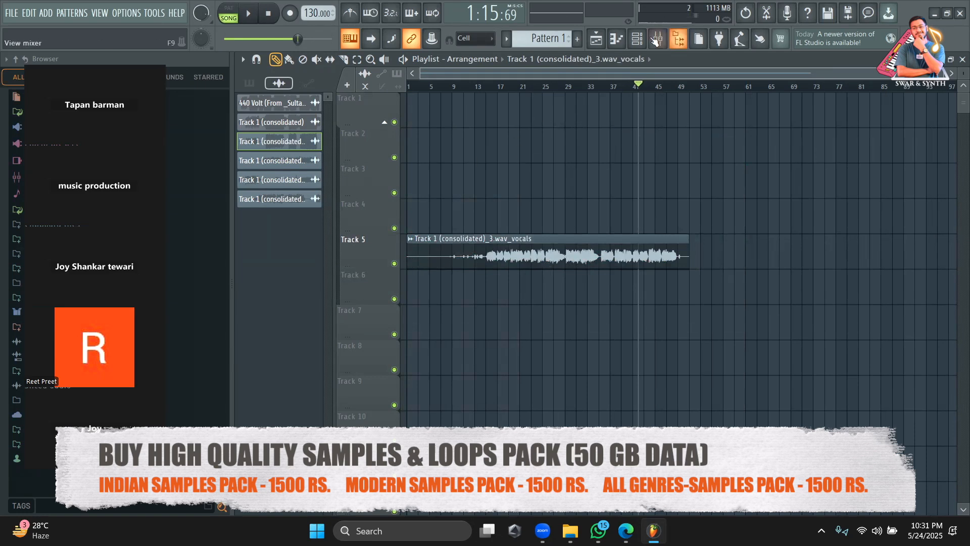
View the drums stem's channel settings from the channel rack and return to the playlist
{"action": "left_click", "coordinate": [637, 38]}
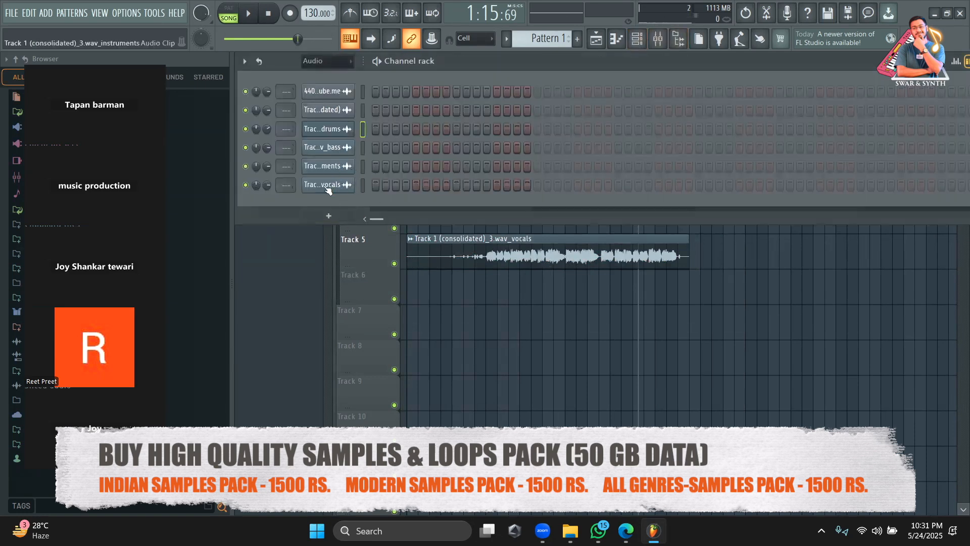
{"action": "left_click", "coordinate": [334, 129]}
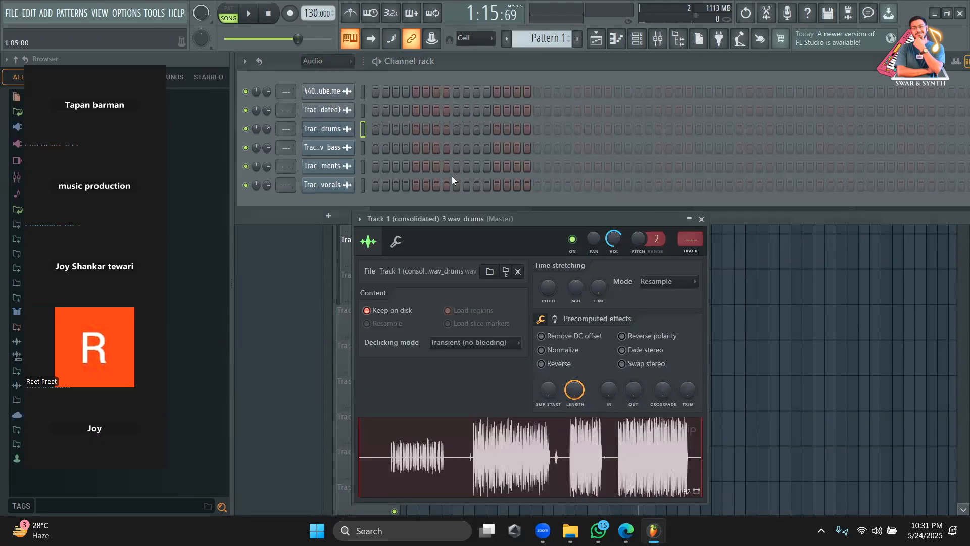
{"action": "left_click_drag", "start_coordinate": [522, 224], "coordinate": [545, 144]}
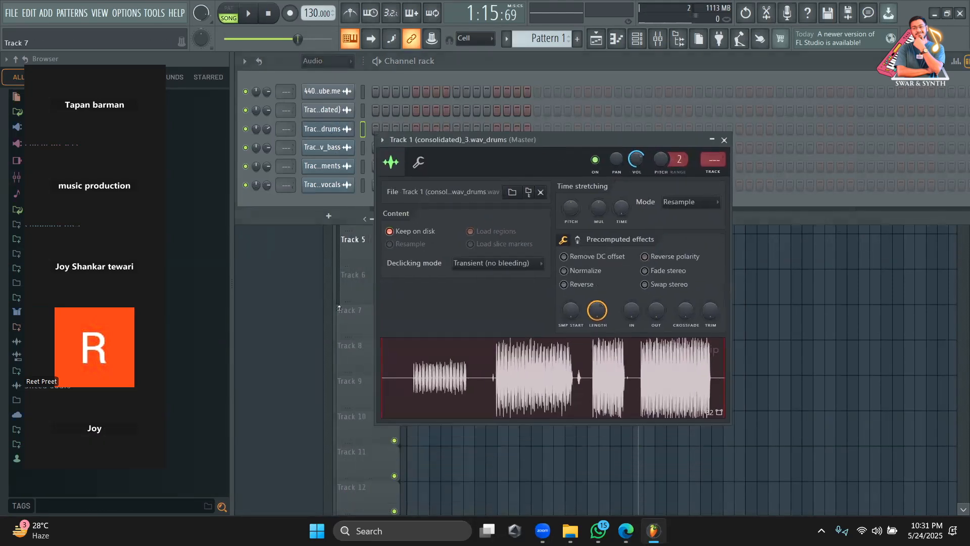
{"action": "left_click", "coordinate": [292, 293]}
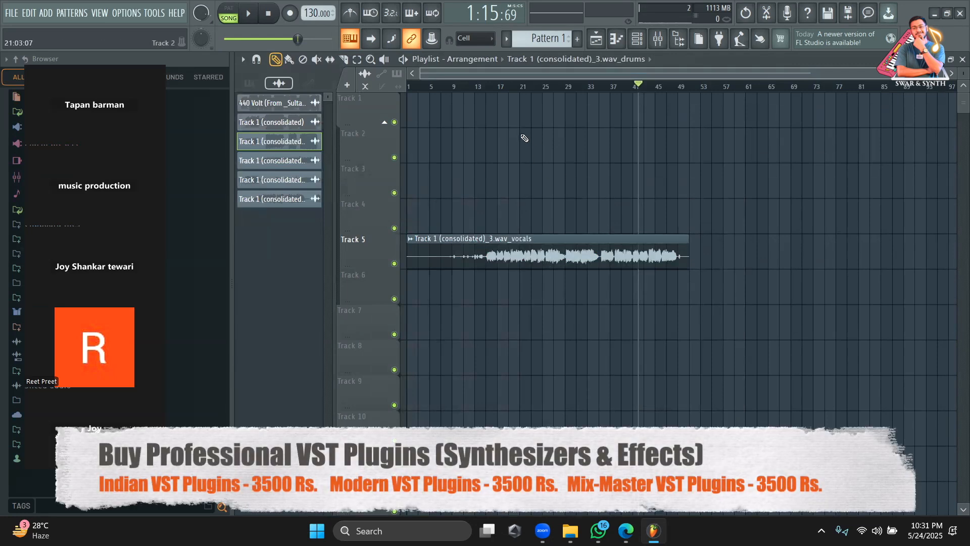
Try trimming the start of the vocals clip to about bar 16 and undo the trim
{"action": "left_click_drag", "start_coordinate": [406, 258], "coordinate": [491, 268]}
{"action": "key", "text": "ctrl+z"}
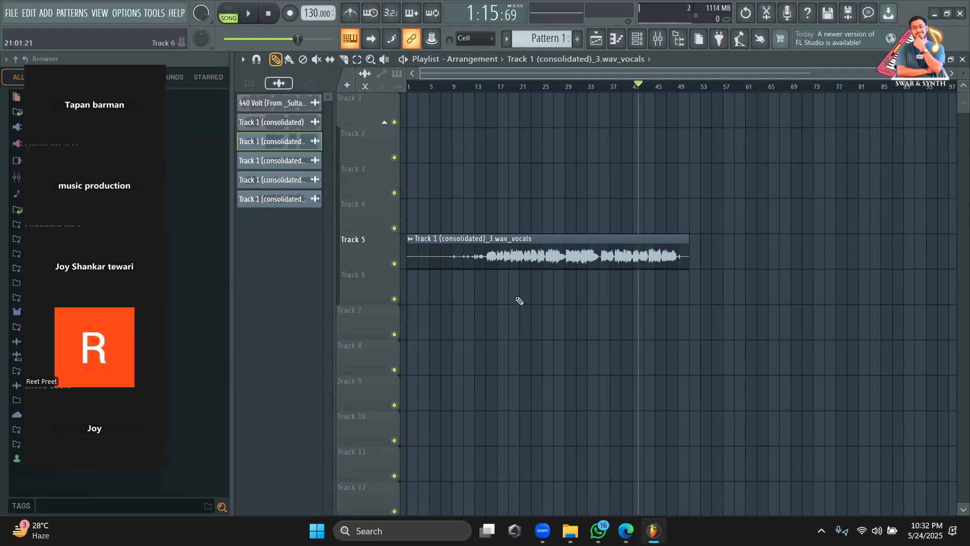
Show the channel rack and filter it to the Unsorted channels
{"action": "mouse_move", "coordinate": [625, 530]}
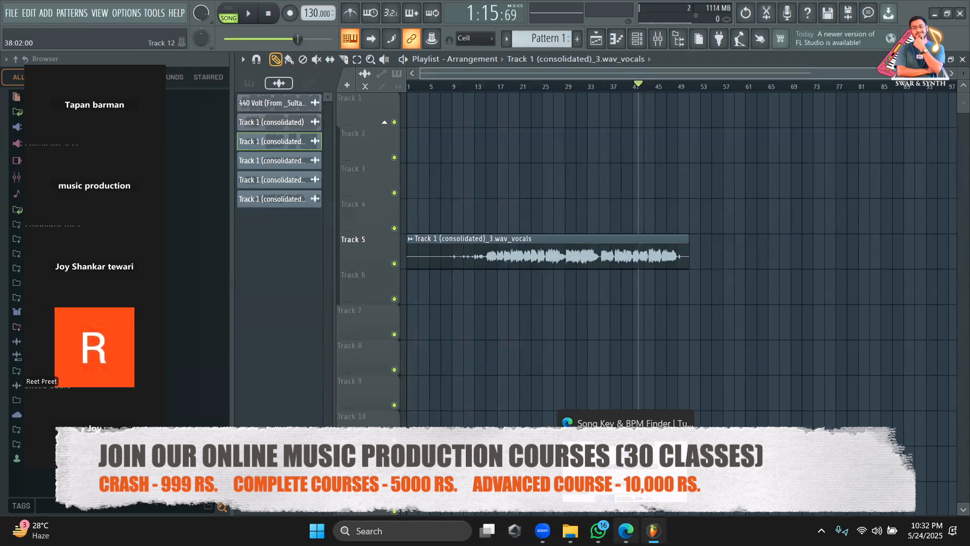
{"action": "left_click", "coordinate": [635, 44]}
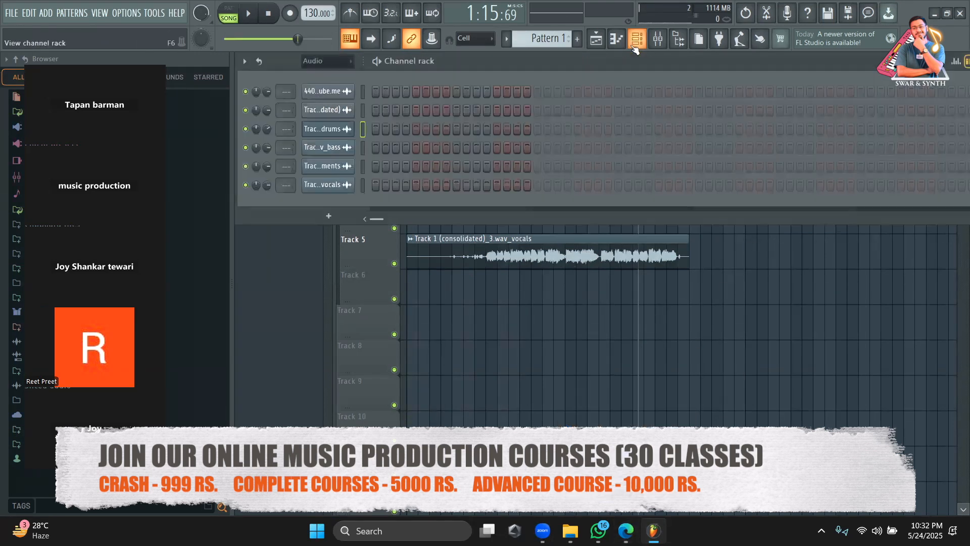
{"action": "left_click", "coordinate": [326, 60]}
{"action": "left_click", "coordinate": [325, 101]}
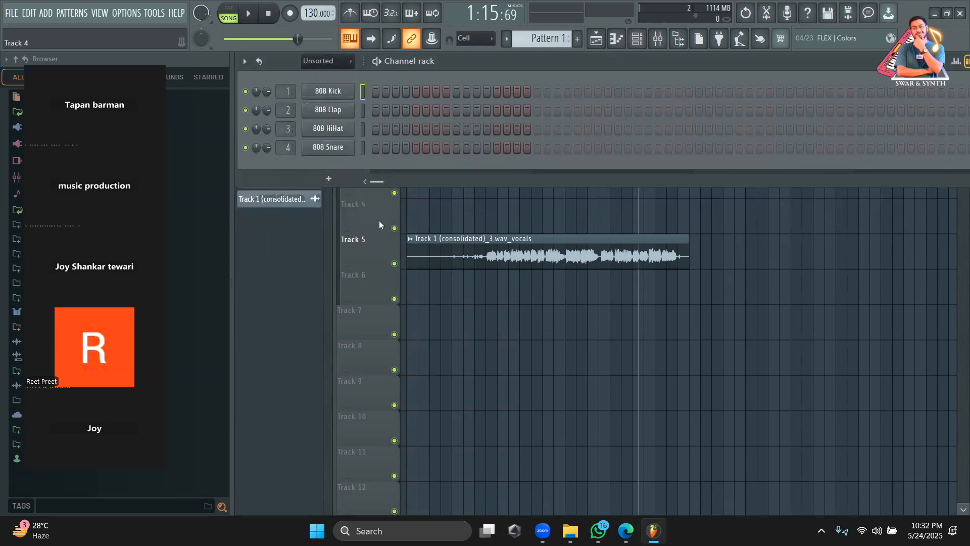
Load the Track 5 vocals clip's audio into the Newtone pitch corrector and maximize its window
{"action": "double_click", "coordinate": [442, 256]}
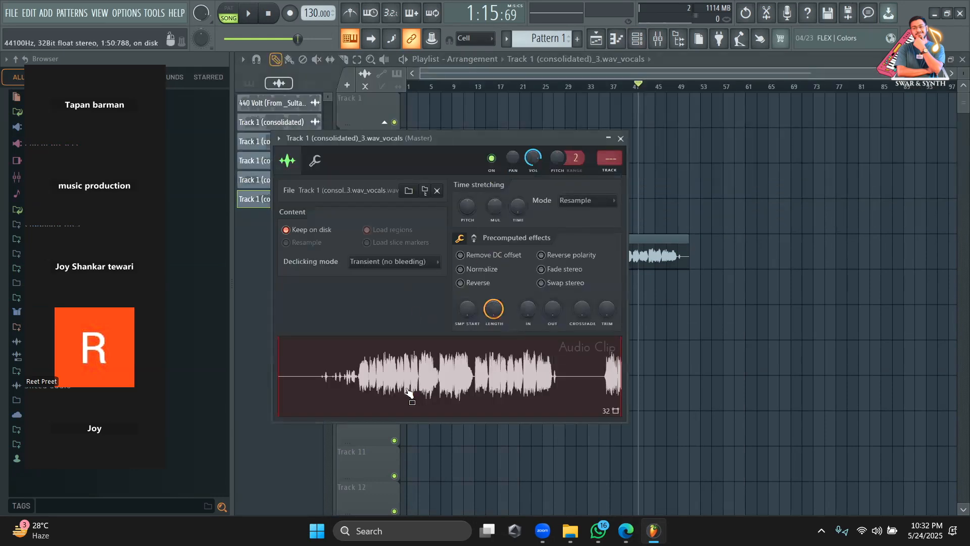
{"action": "right_click", "coordinate": [405, 388]}
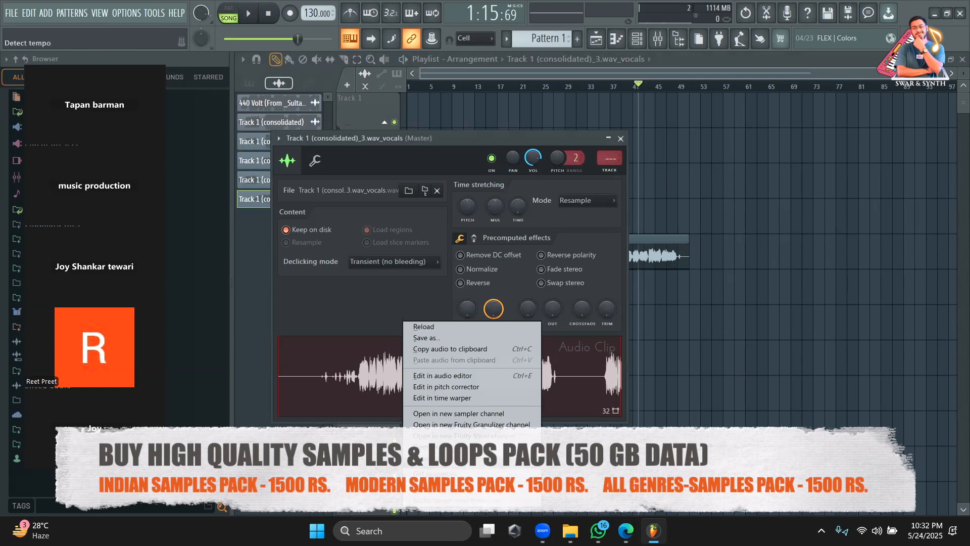
{"action": "left_click", "coordinate": [468, 387]}
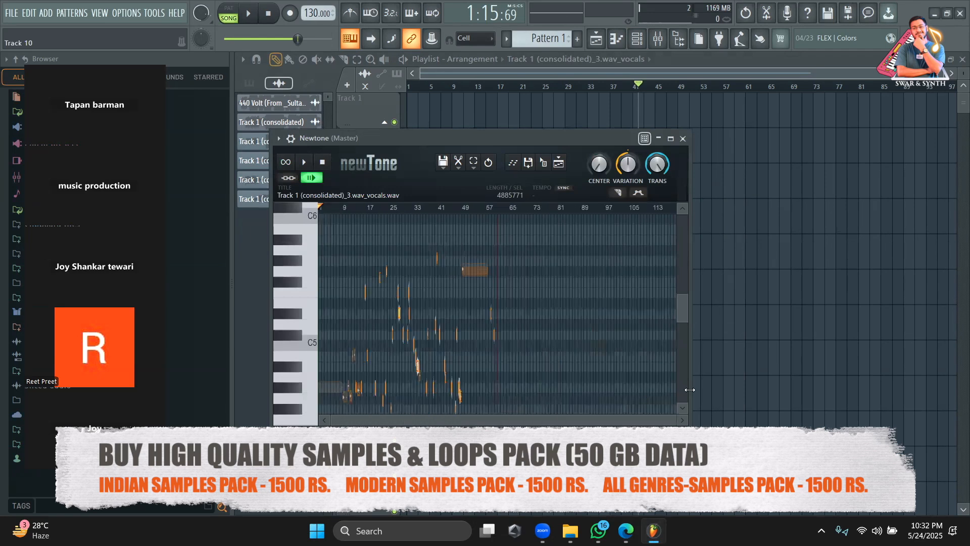
{"action": "left_click", "coordinate": [670, 138]}
{"action": "scroll", "coordinate": [503, 335], "scroll_direction": "down", "scroll_amount": 1}
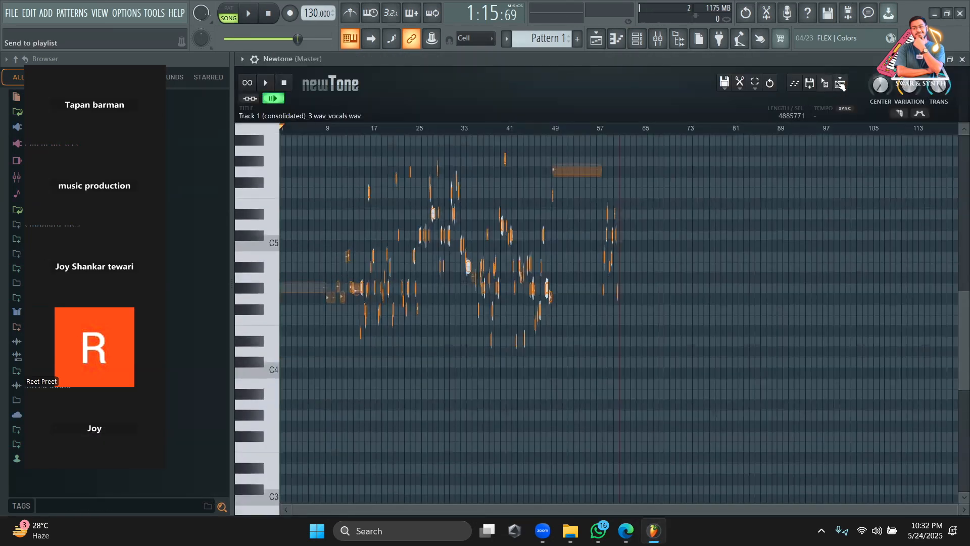
Filter the channel rack to the Unsorted channels, then restore the Newtone window to a smaller size and move it aside
{"action": "left_click", "coordinate": [638, 40]}
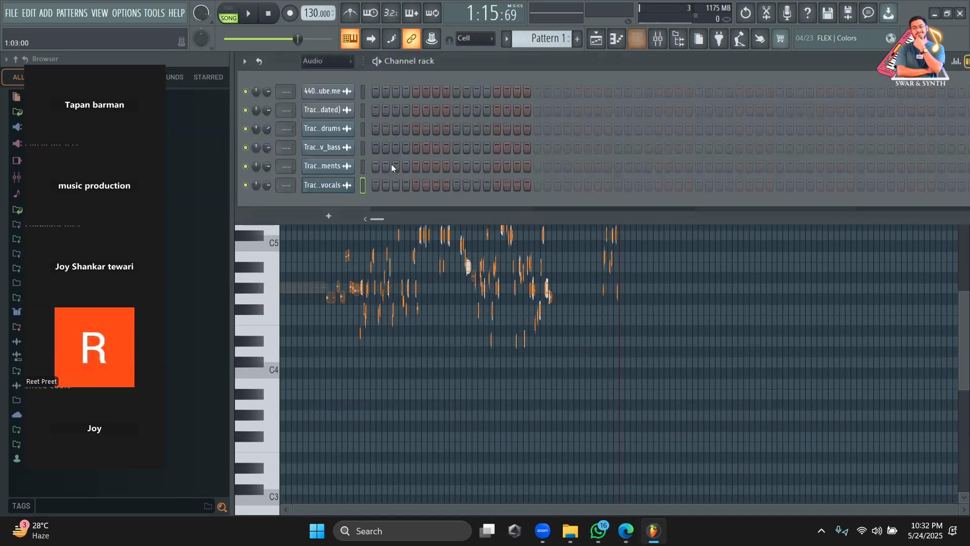
{"action": "left_click", "coordinate": [325, 62]}
{"action": "left_click", "coordinate": [321, 98]}
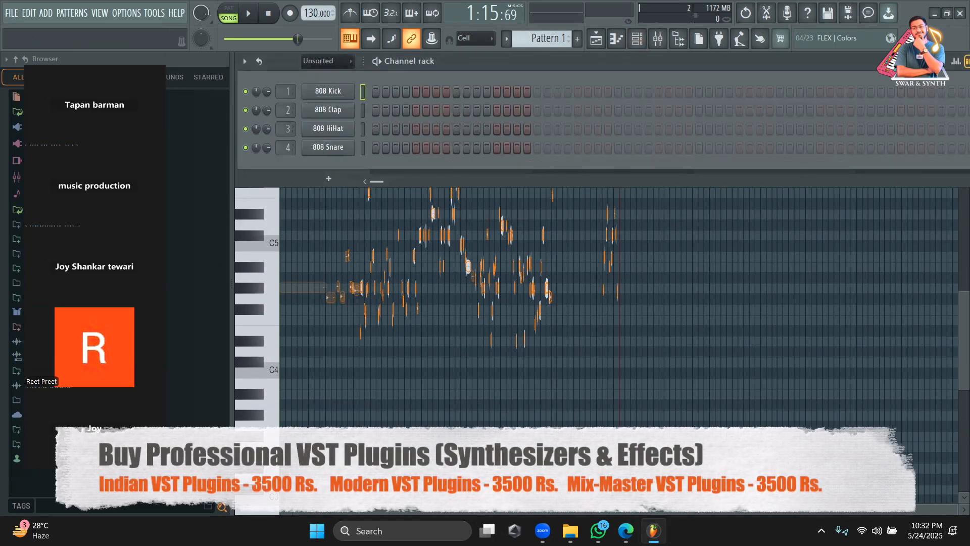
{"action": "left_click", "coordinate": [614, 515]}
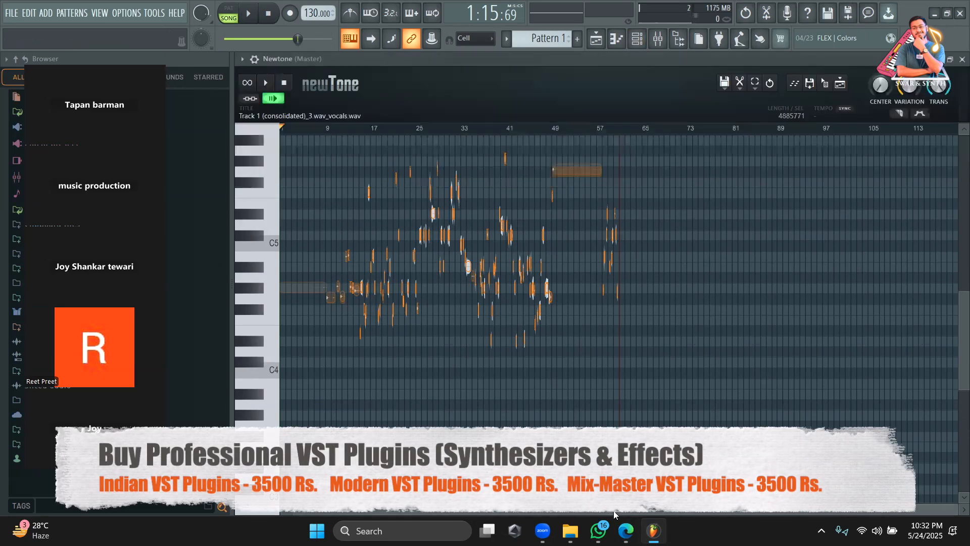
{"action": "left_click", "coordinate": [953, 62]}
{"action": "left_click_drag", "start_coordinate": [543, 138], "coordinate": [787, 110]}
Add the Grand Piano preset from the Packs keyboard instruments as a new channel below 808 Snare
{"action": "left_click", "coordinate": [328, 181]}
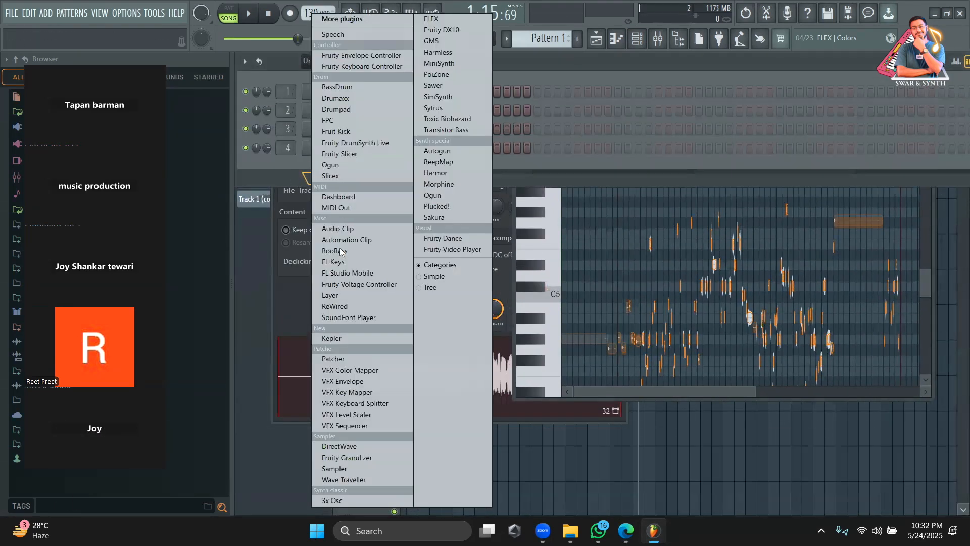
{"action": "left_click", "coordinate": [270, 161]}
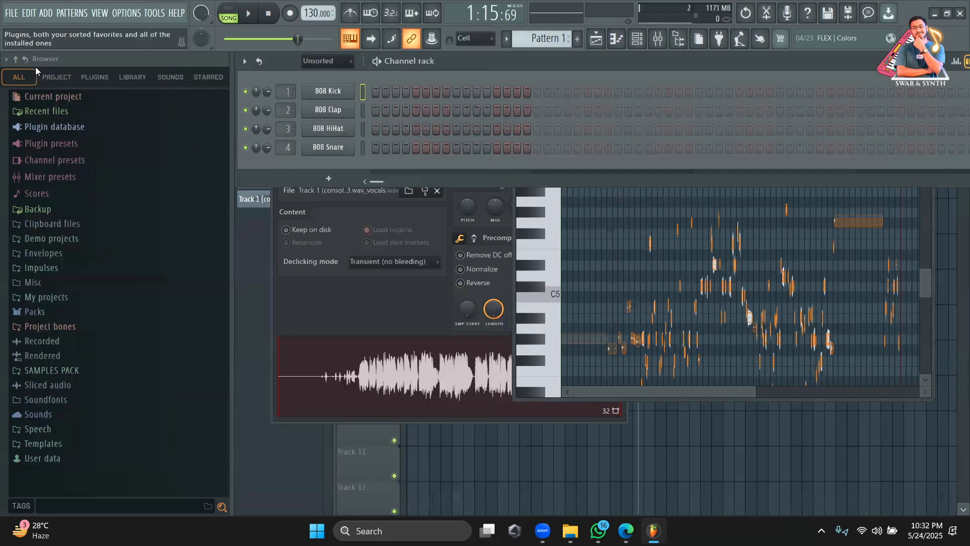
{"action": "left_click", "coordinate": [57, 317]}
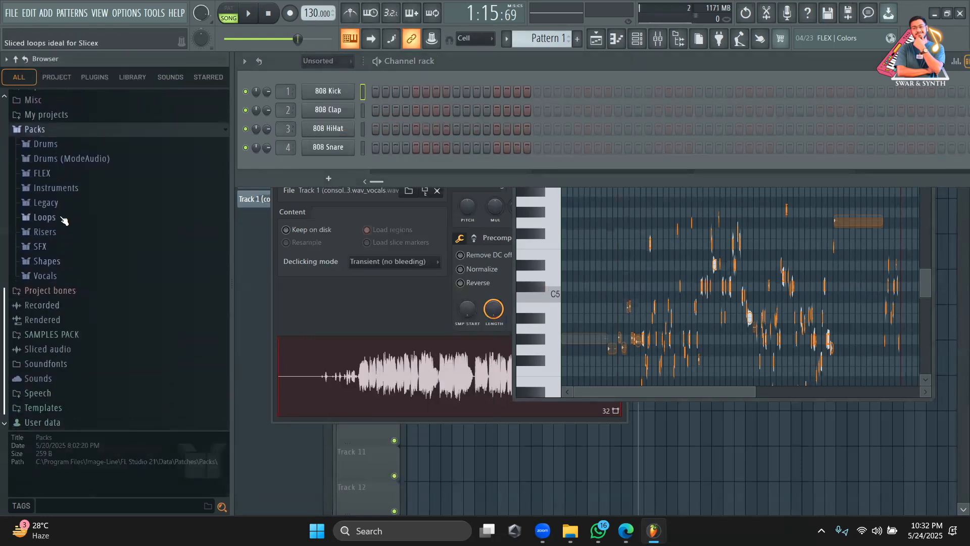
{"action": "left_click", "coordinate": [63, 192]}
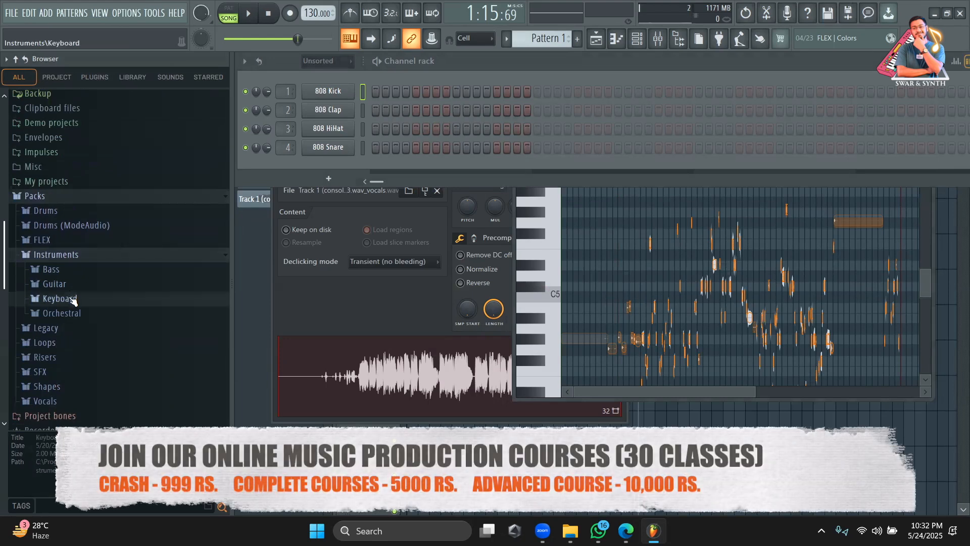
{"action": "left_click", "coordinate": [71, 298]}
{"action": "left_click_drag", "start_coordinate": [79, 346], "coordinate": [317, 163]}
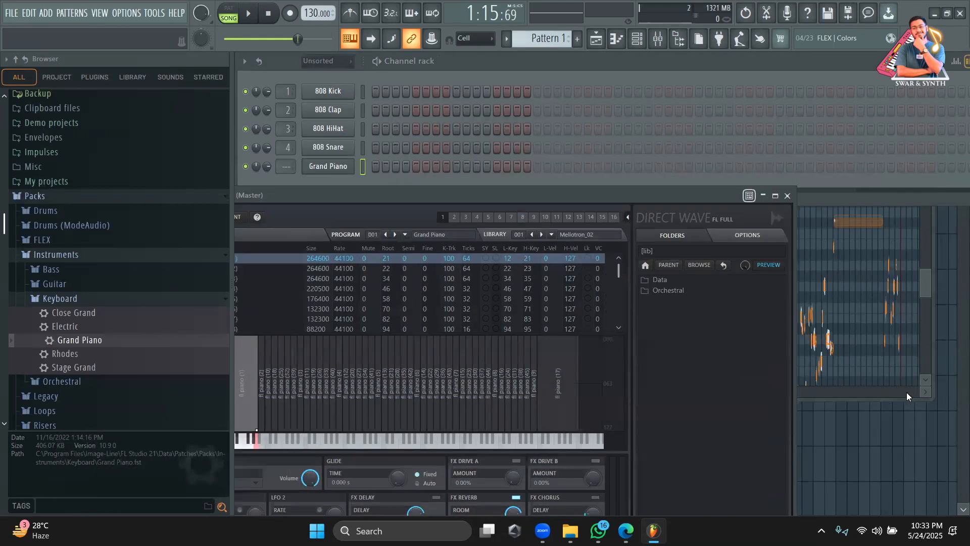
Reposition the Newtone window and transfer its vocal selection onto the Grand Piano channel
{"action": "left_click", "coordinate": [921, 391]}
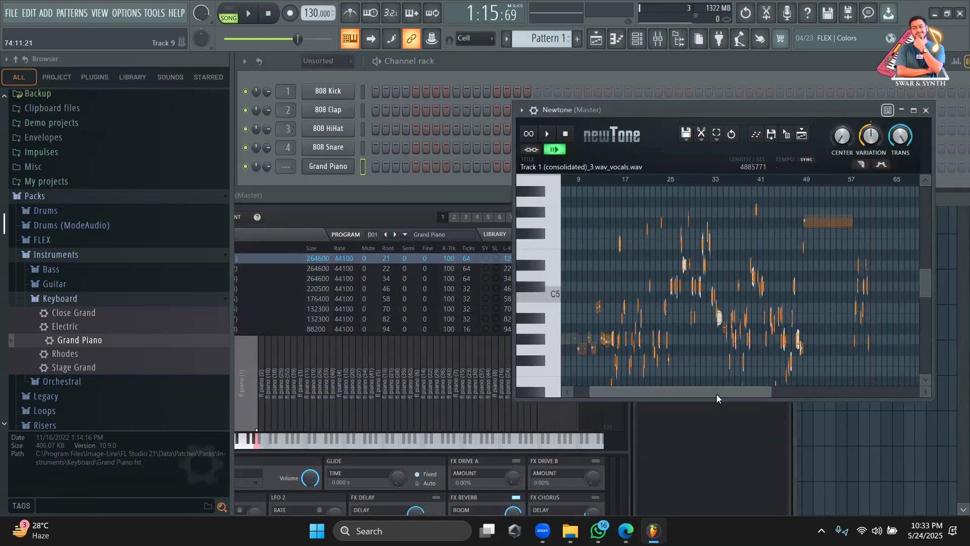
{"action": "left_click_drag", "start_coordinate": [716, 399], "coordinate": [666, 348]}
{"action": "left_click_drag", "start_coordinate": [683, 116], "coordinate": [708, 122]}
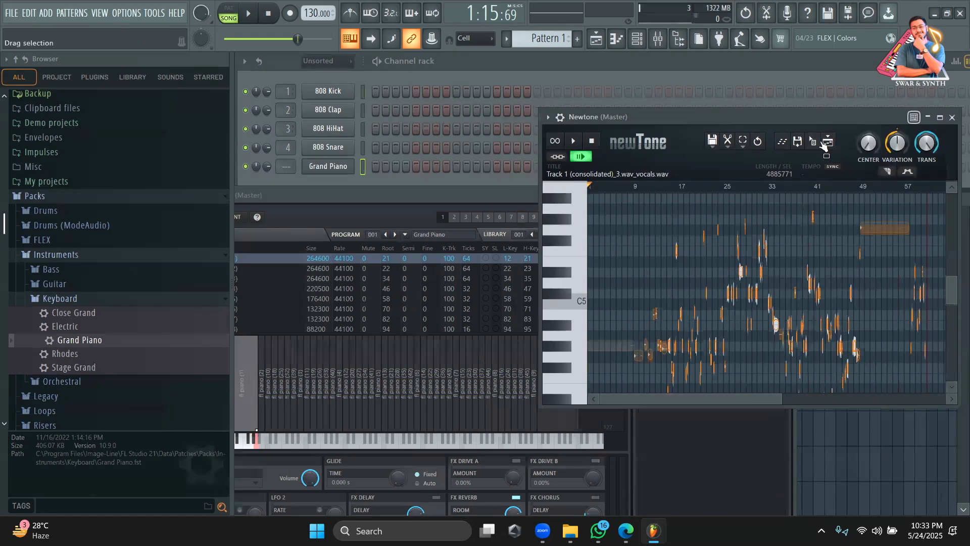
{"action": "left_click_drag", "start_coordinate": [813, 143], "coordinate": [337, 168]}
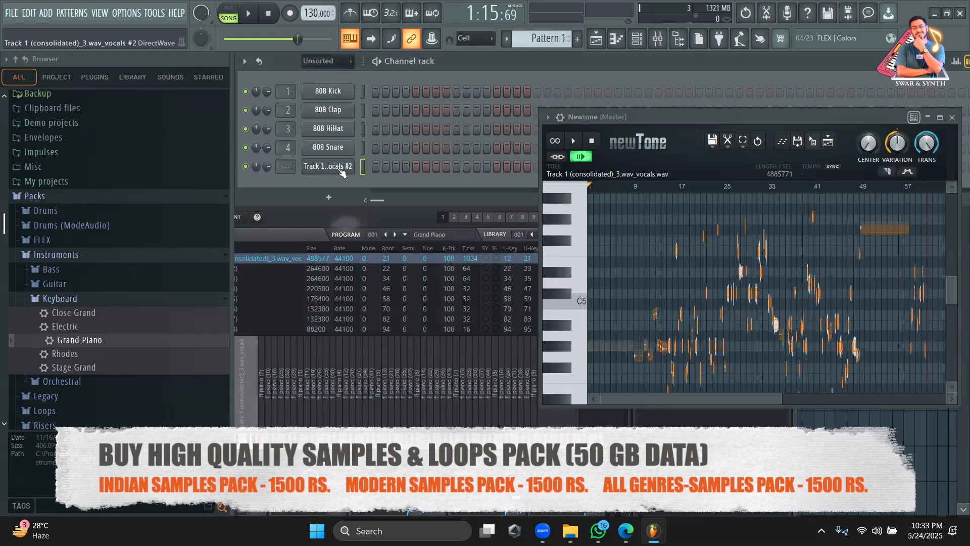
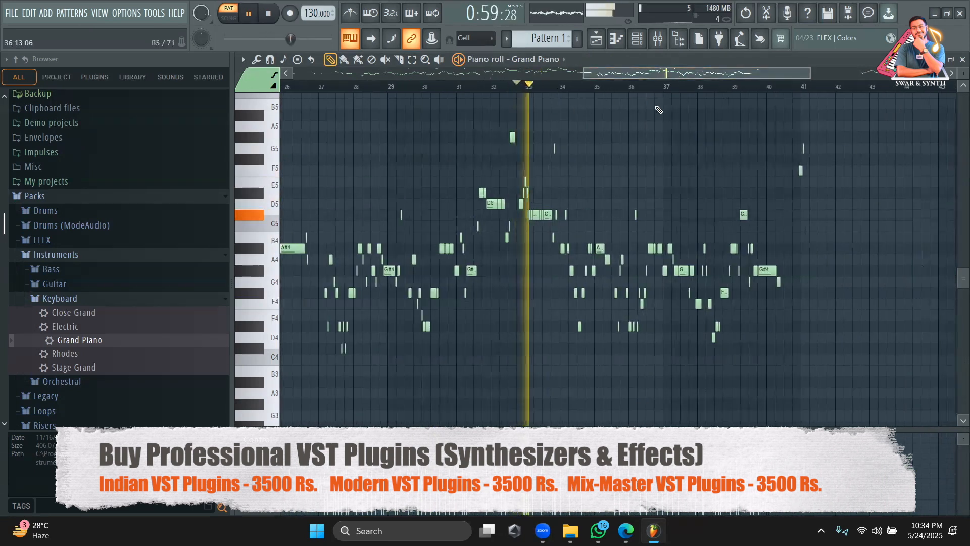
Stop playback and cut the notes from the Grand Piano channel and the vocals #2 channel
{"action": "left_click", "coordinate": [638, 41]}
{"action": "key", "text": "space"}
{"action": "right_click", "coordinate": [328, 192]}
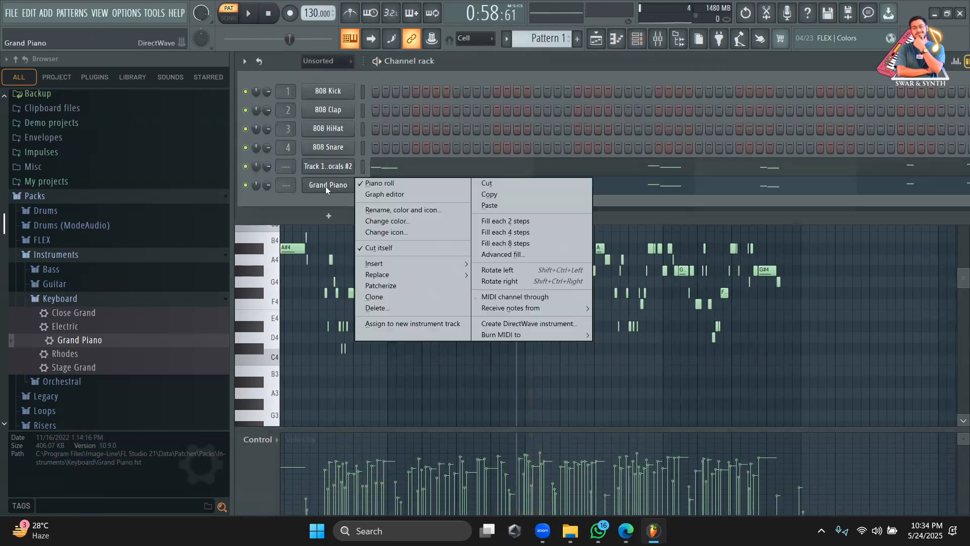
{"action": "left_click", "coordinate": [474, 184]}
{"action": "right_click", "coordinate": [318, 174]}
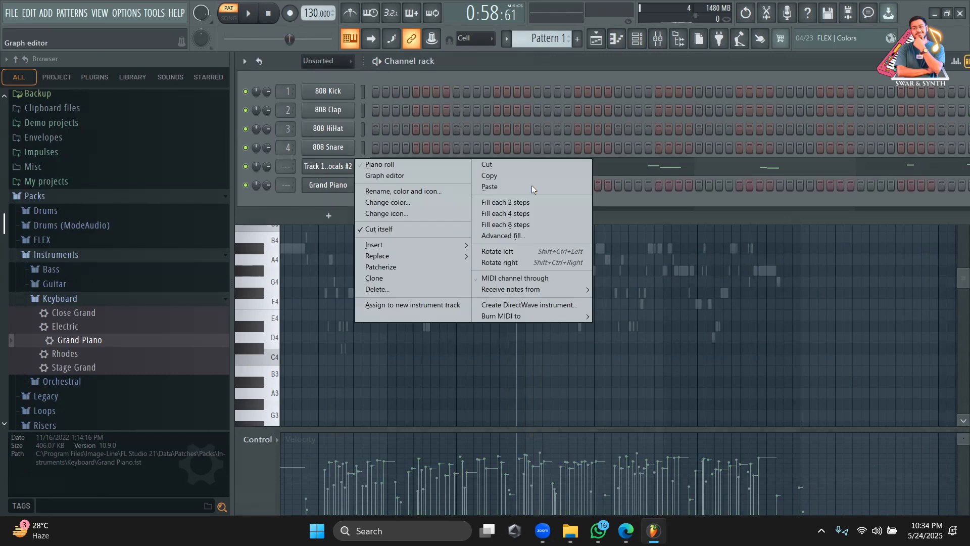
{"action": "left_click", "coordinate": [517, 165]}
Delete Newtone from the Master track's effect slots in the mixer
{"action": "left_click", "coordinate": [658, 39]}
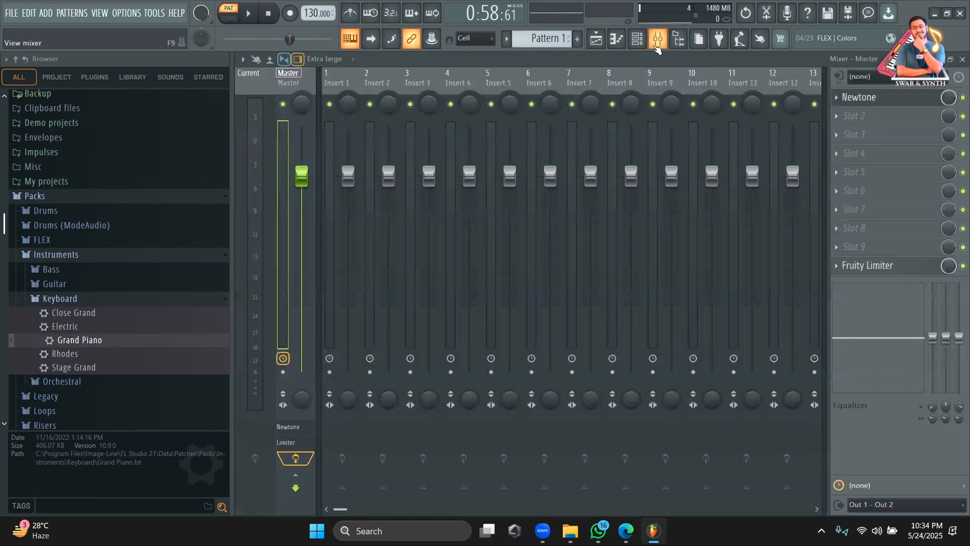
{"action": "left_click", "coordinate": [836, 101]}
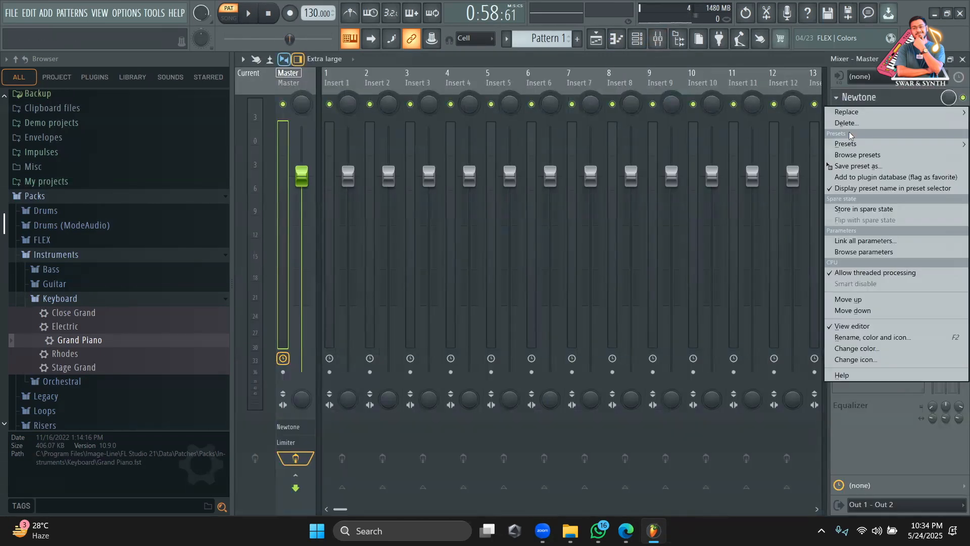
{"action": "left_click", "coordinate": [852, 128]}
Return to the playlist and place the playhead at about bar 16
{"action": "left_click", "coordinate": [635, 45]}
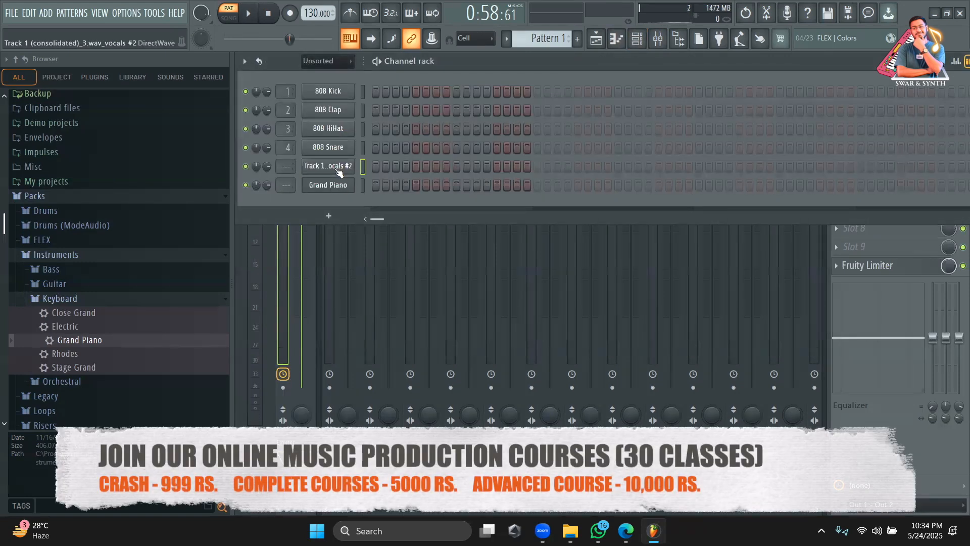
{"action": "left_click", "coordinate": [596, 39]}
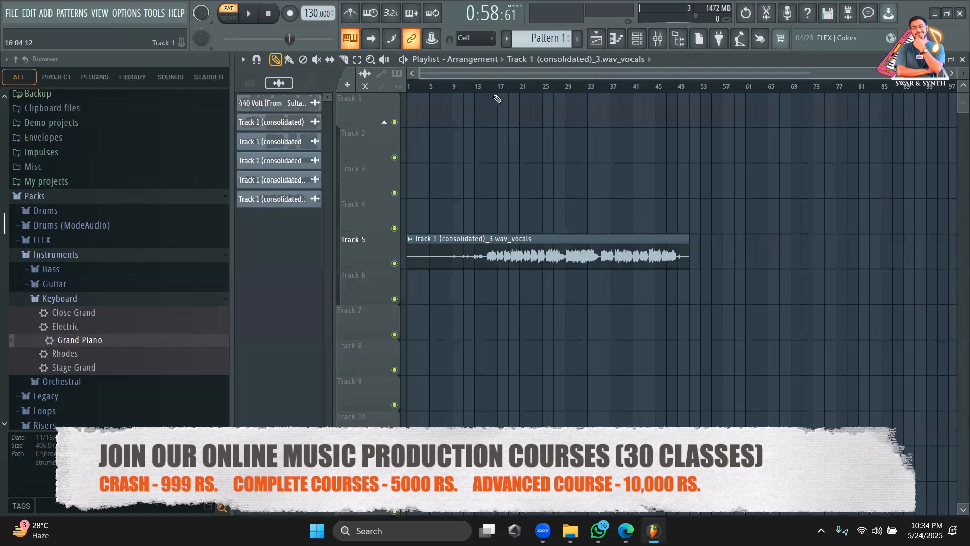
{"action": "left_click", "coordinate": [492, 86]}
Check the song's BPM on the Tunebat page in the browser, then set the FL Studio project tempo to 108
{"action": "key", "text": "alt+Tab"}
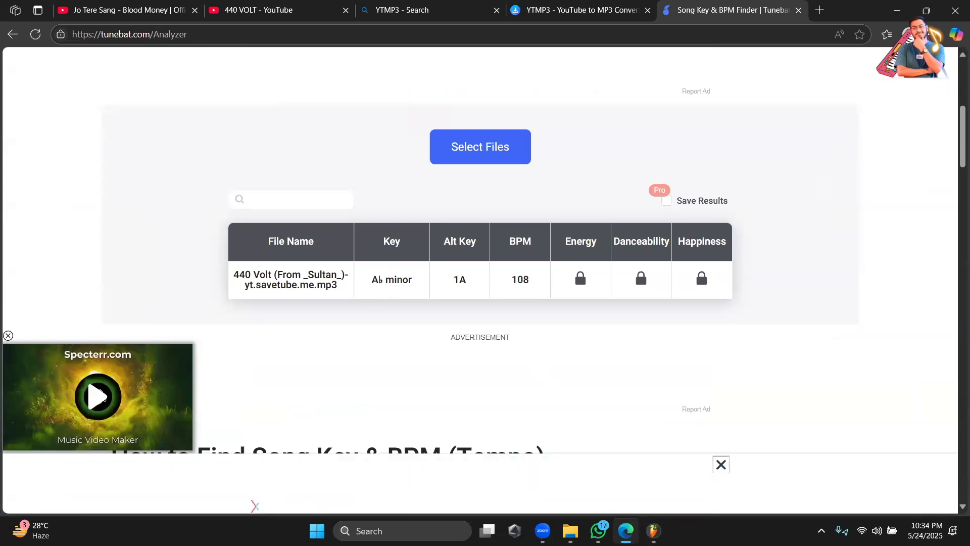
{"action": "left_click", "coordinate": [642, 529]}
{"action": "left_click_drag", "start_coordinate": [318, 12], "coordinate": [318, 41]}
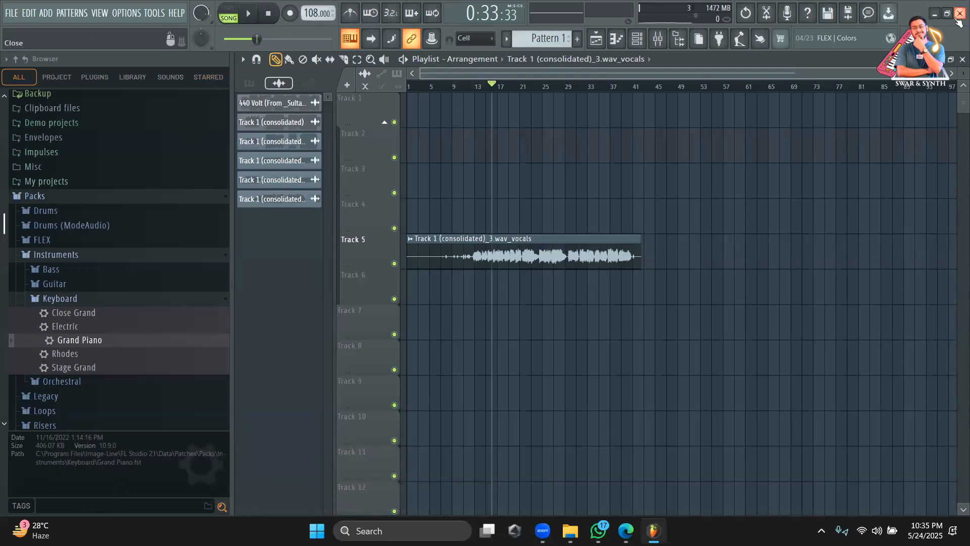
Move the playlist's playhead to about bar 14 and show the channel rack
{"action": "scroll", "coordinate": [634, 103], "scroll_direction": "up", "scroll_amount": 3}
{"action": "left_click_drag", "start_coordinate": [616, 86], "coordinate": [631, 77]}
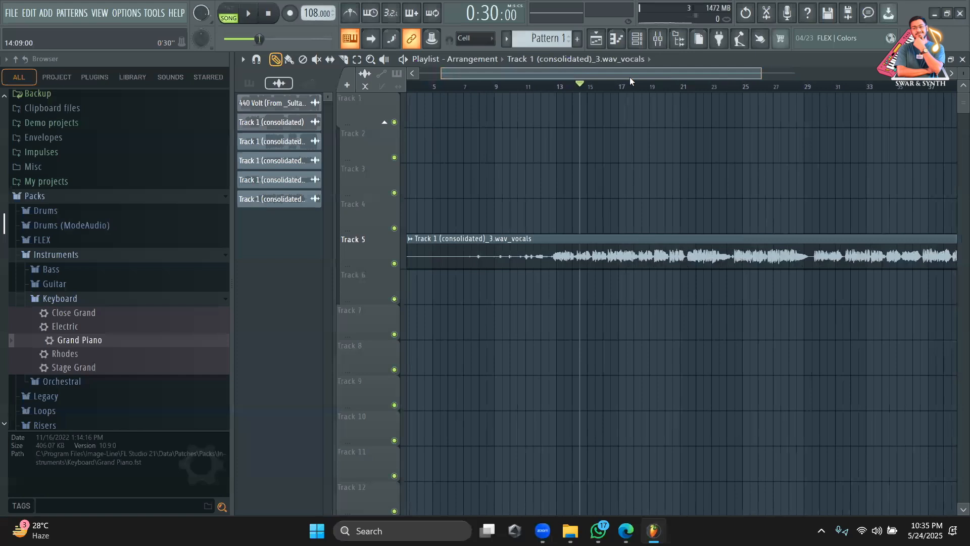
{"action": "left_click", "coordinate": [594, 45]}
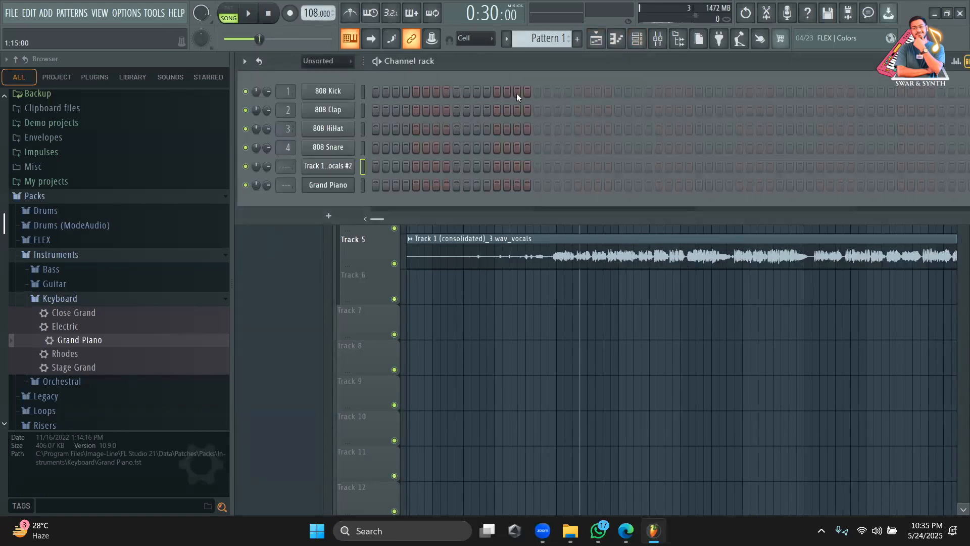
Switch the project's time settings to "Set as time division"
{"action": "left_click", "coordinate": [131, 12]}
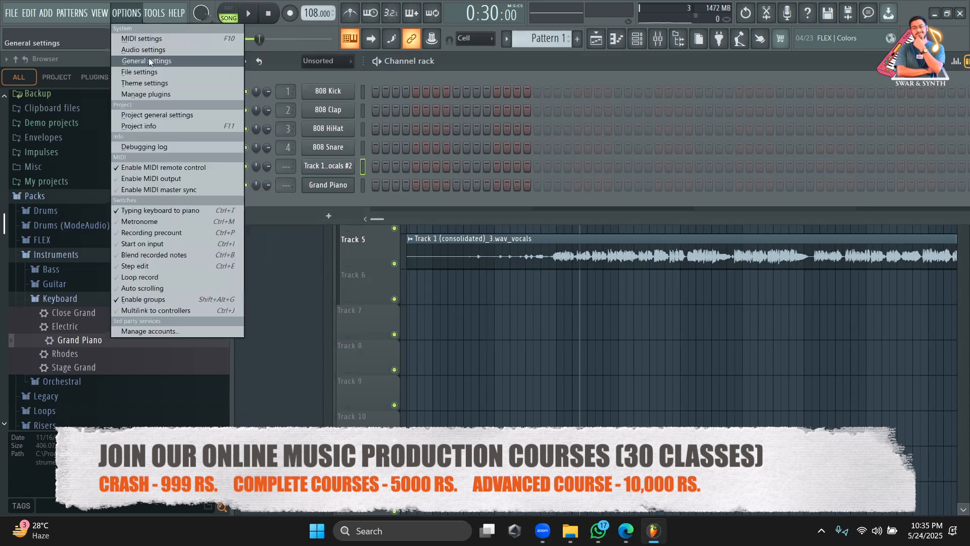
{"action": "left_click", "coordinate": [149, 50]}
{"action": "left_click", "coordinate": [502, 47]}
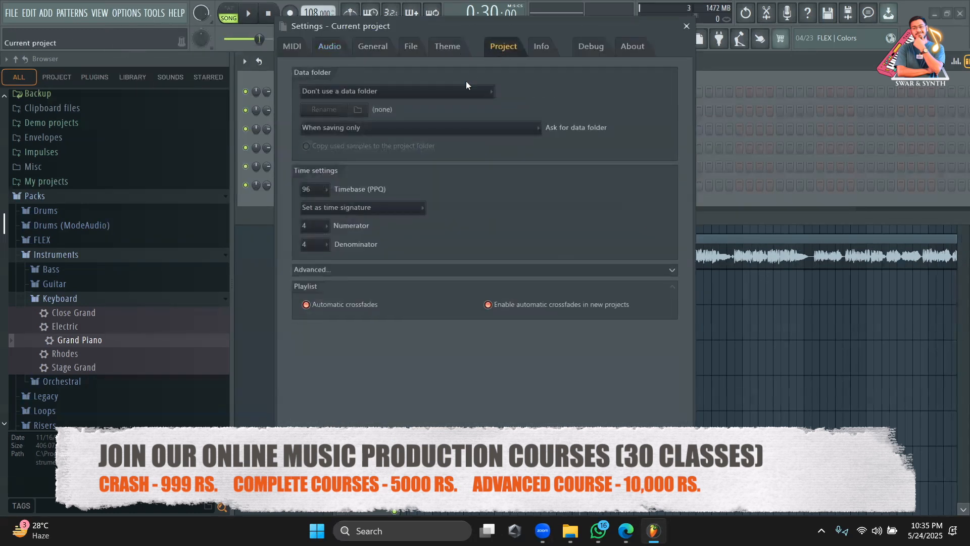
{"action": "left_click", "coordinate": [329, 208]}
{"action": "left_click", "coordinate": [322, 221]}
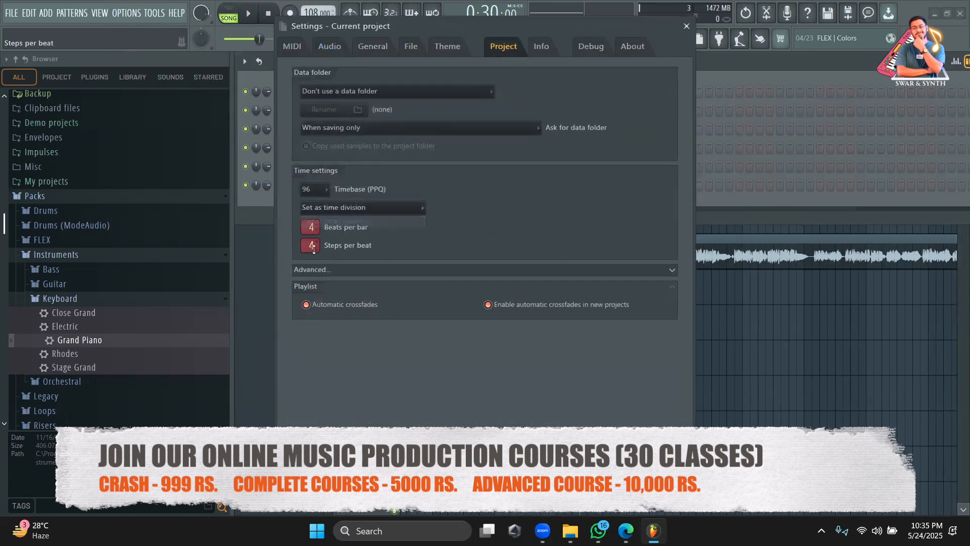
Try 5 beats per bar, reset it to 4, and set the steps per beat to 5, with the settings window moved aside
{"action": "scroll", "coordinate": [311, 227], "scroll_direction": "up", "scroll_amount": 1}
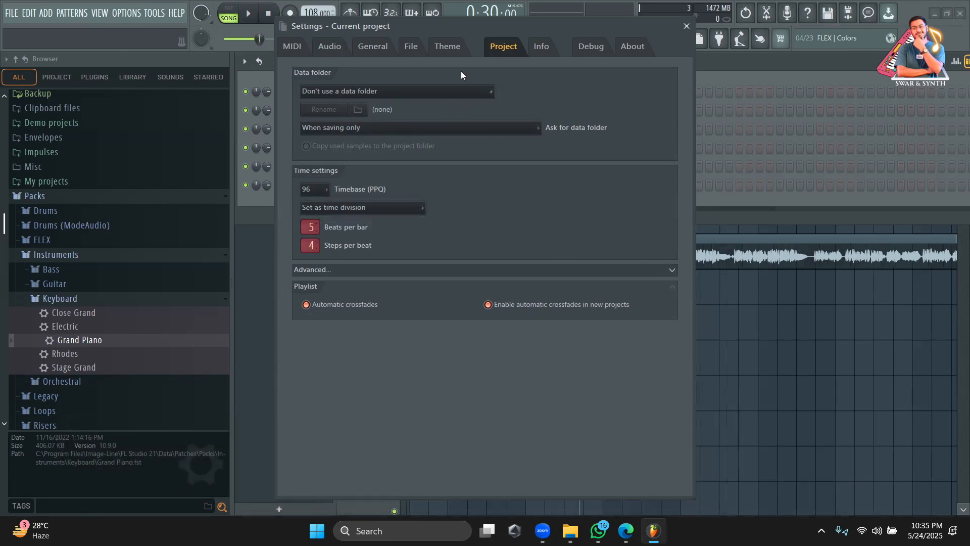
{"action": "left_click_drag", "start_coordinate": [458, 24], "coordinate": [726, 80]}
{"action": "scroll", "coordinate": [580, 288], "scroll_direction": "down", "scroll_amount": 1}
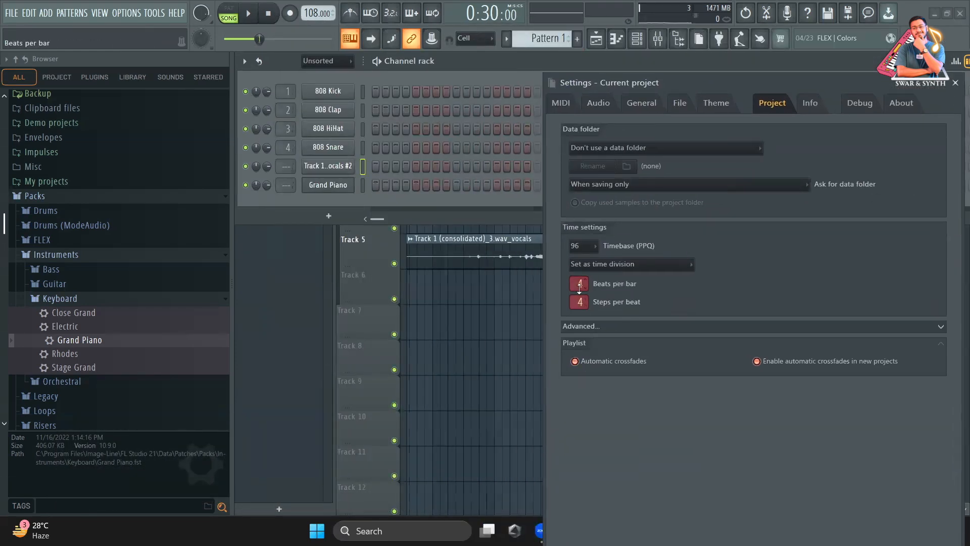
{"action": "scroll", "coordinate": [580, 302], "scroll_direction": "up", "scroll_amount": 1}
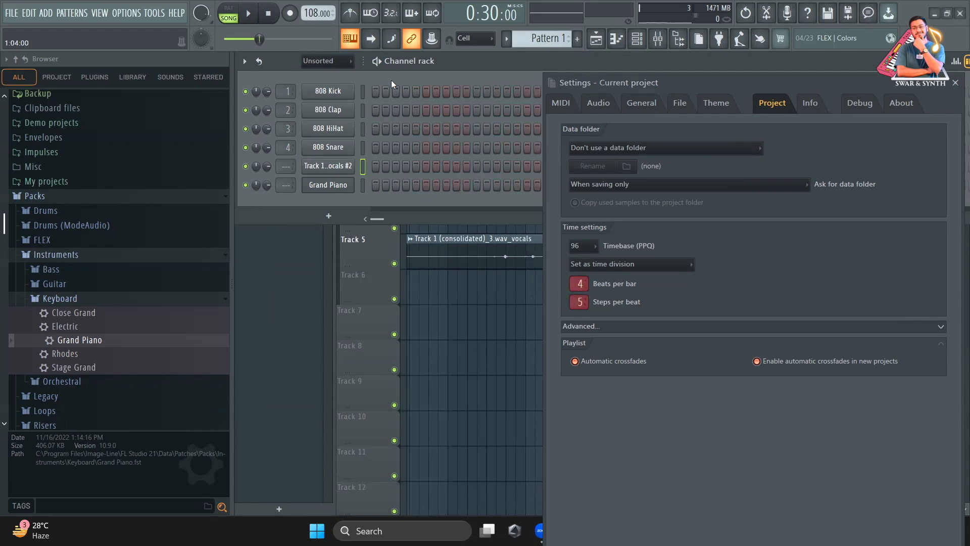
Try pattern playback mode with 4 steps per beat in the project's time settings, and close the settings window
{"action": "key", "text": "l"}
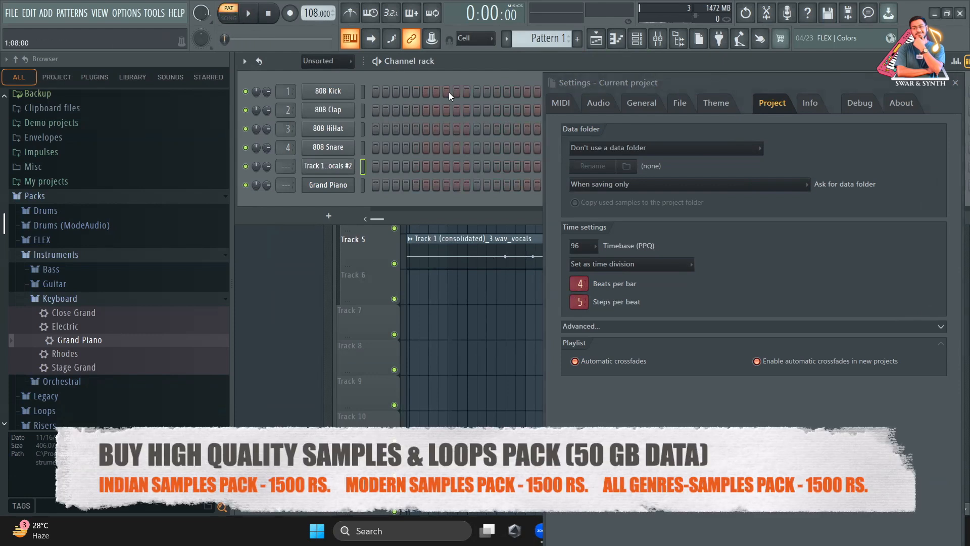
{"action": "scroll", "coordinate": [580, 302], "scroll_direction": "down", "scroll_amount": 1}
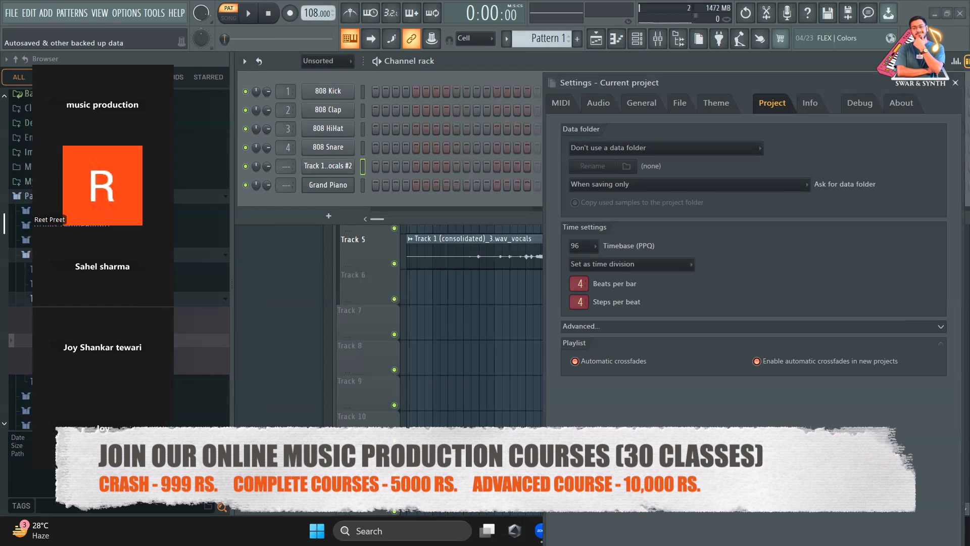
{"action": "left_click", "coordinate": [313, 252]}
{"action": "left_click_drag", "start_coordinate": [707, 79], "coordinate": [496, 52]}
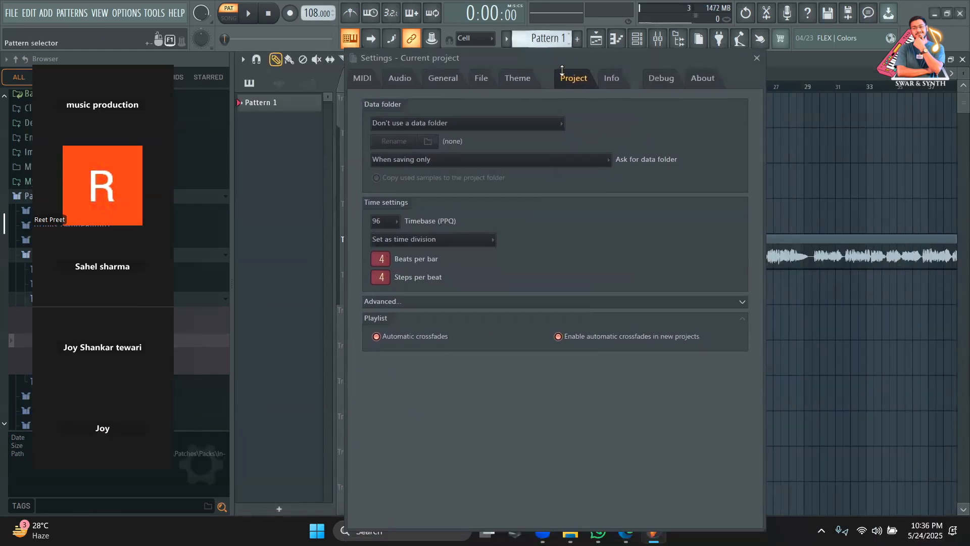
{"action": "left_click_drag", "start_coordinate": [553, 75], "coordinate": [396, 54]}
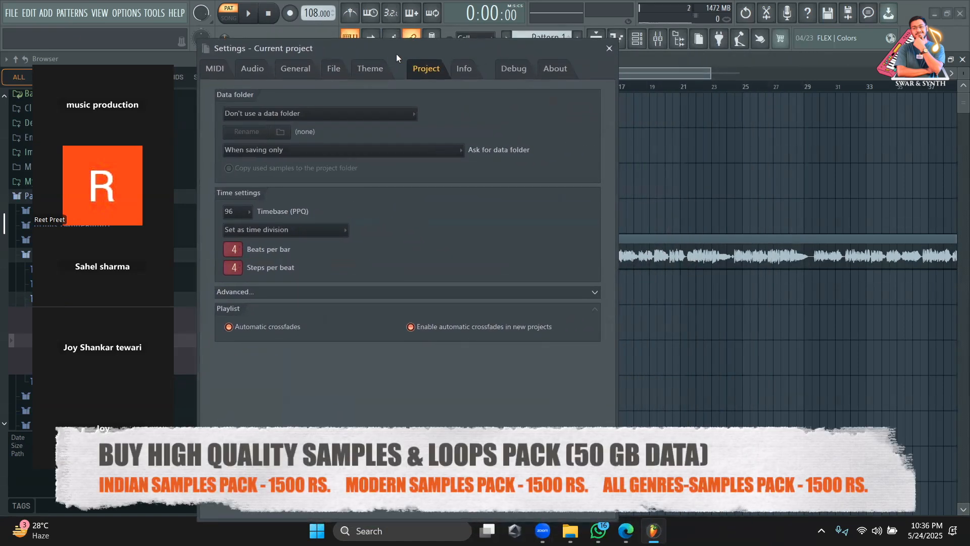
{"action": "left_click", "coordinate": [609, 48]}
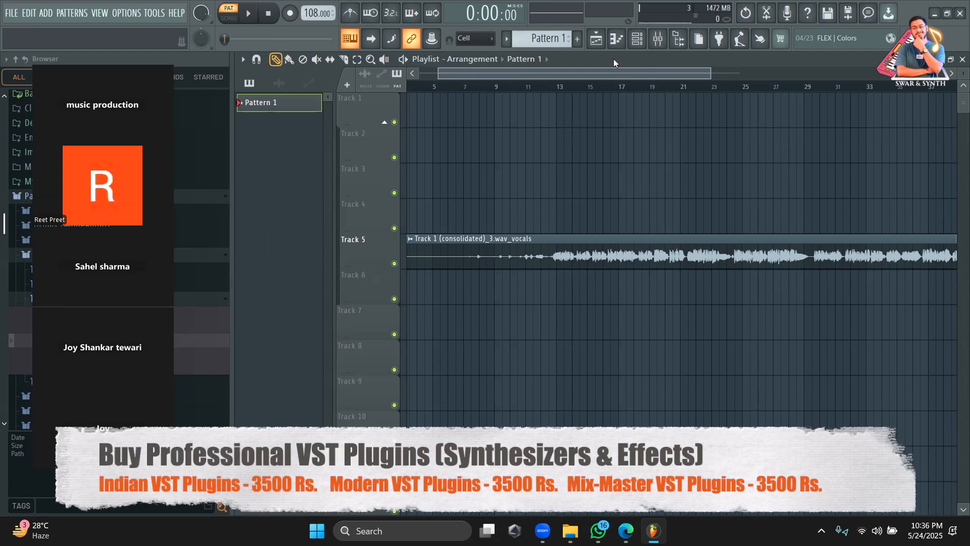
Move the playlist's playhead to about bar 13, where the vocals come in, and show the channel rack
{"action": "scroll", "coordinate": [594, 71], "scroll_direction": "left", "scroll_amount": 2}
{"action": "left_click", "coordinate": [587, 87]}
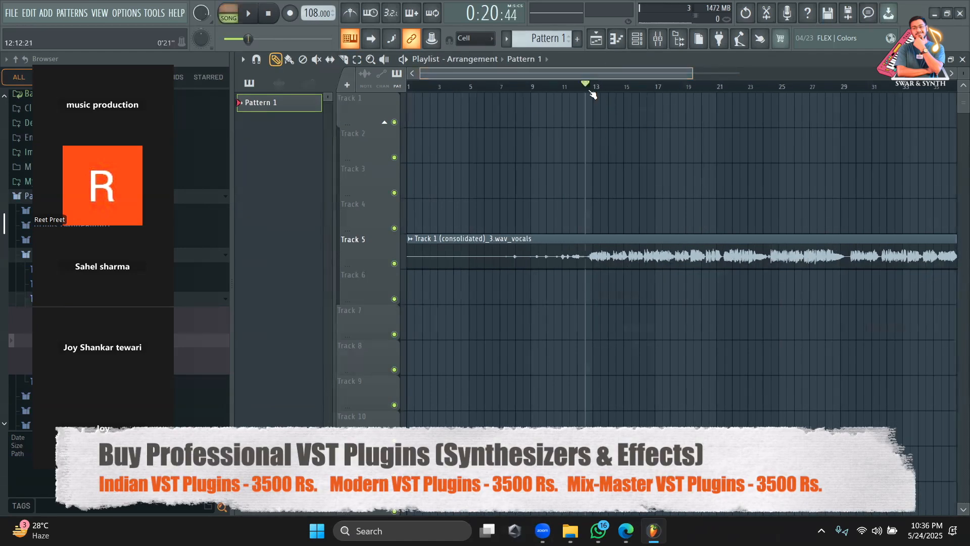
{"action": "left_click", "coordinate": [594, 88]}
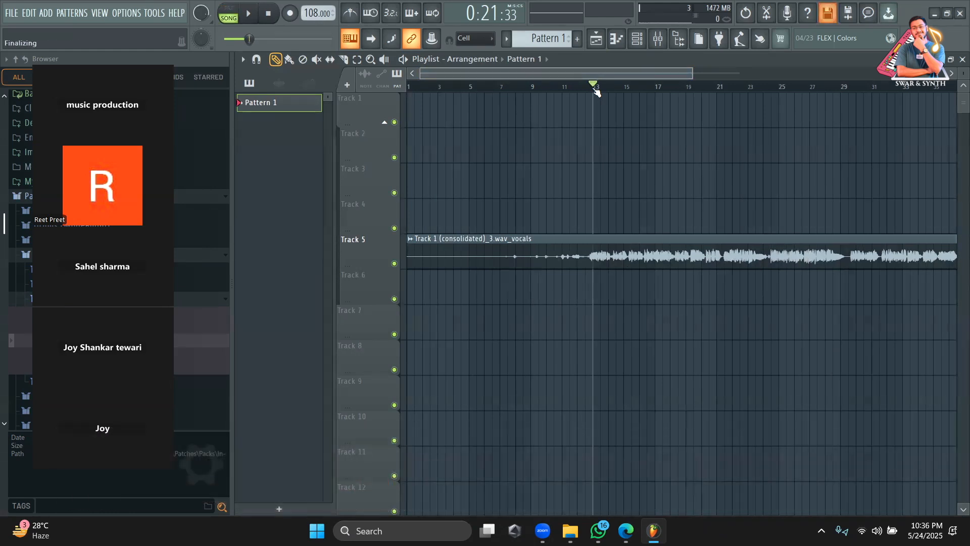
{"action": "left_click", "coordinate": [637, 38]}
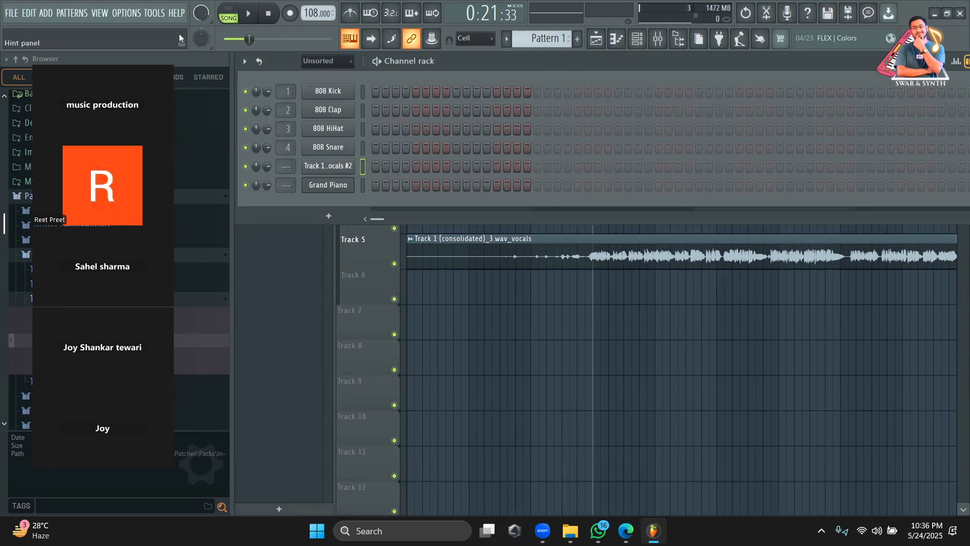
Set the steps per beat to 5 in the project's time settings and close the settings window
{"action": "left_click", "coordinate": [135, 15]}
{"action": "left_click", "coordinate": [146, 48]}
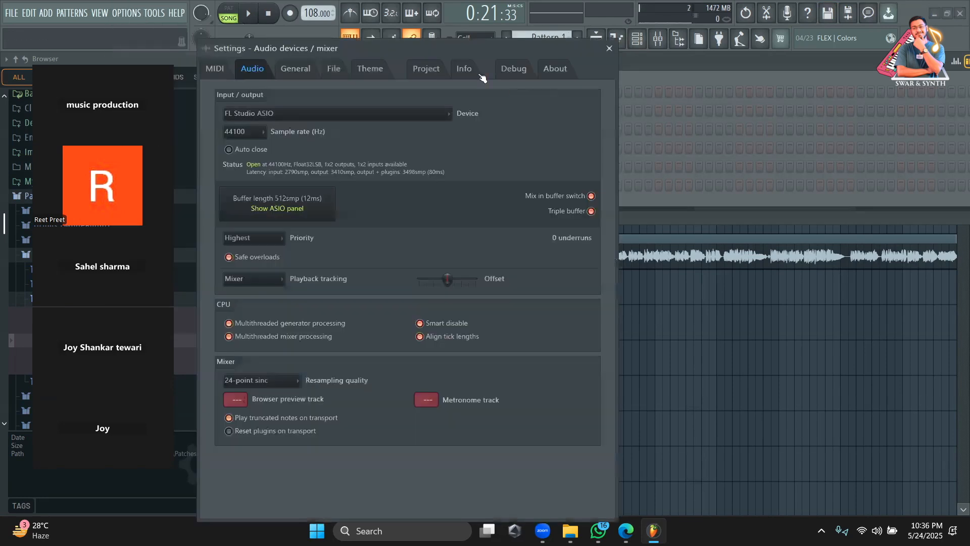
{"action": "left_click", "coordinate": [428, 67]}
{"action": "left_click_drag", "start_coordinate": [427, 48], "coordinate": [628, 37]}
{"action": "scroll", "coordinate": [436, 255], "scroll_direction": "up", "scroll_amount": 1}
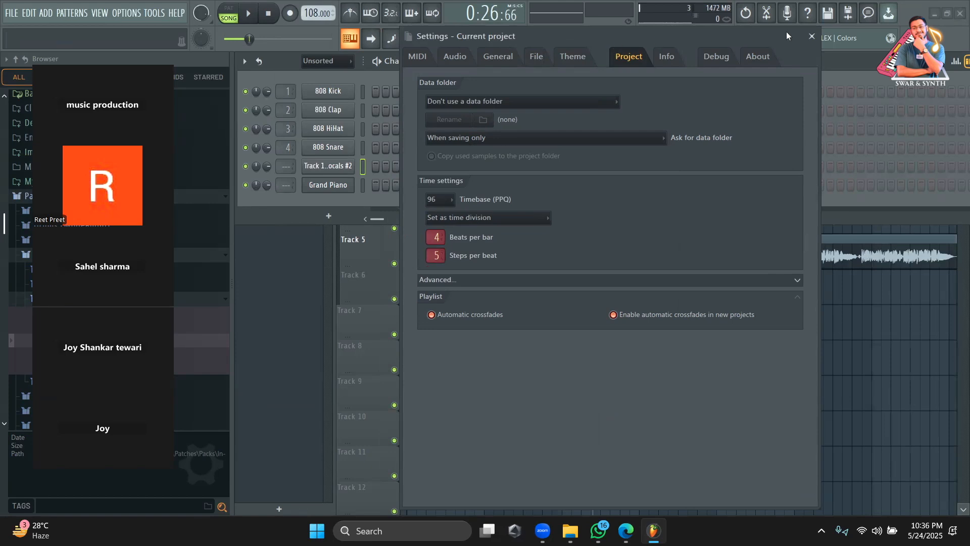
{"action": "left_click", "coordinate": [812, 37]}
Review the time division and time signature options in the project's time settings, keeping "Set as time division", and close the window
{"action": "left_click", "coordinate": [125, 13]}
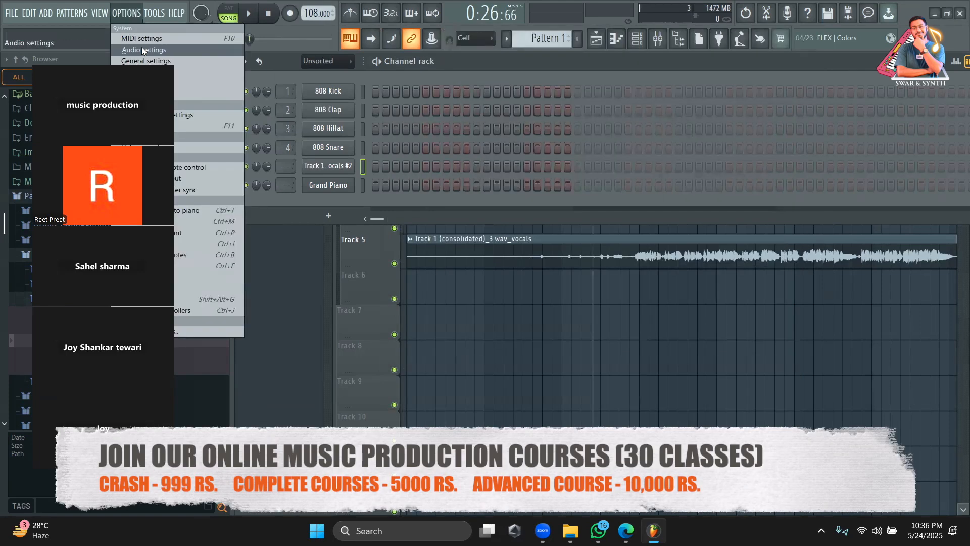
{"action": "left_click", "coordinate": [142, 47]}
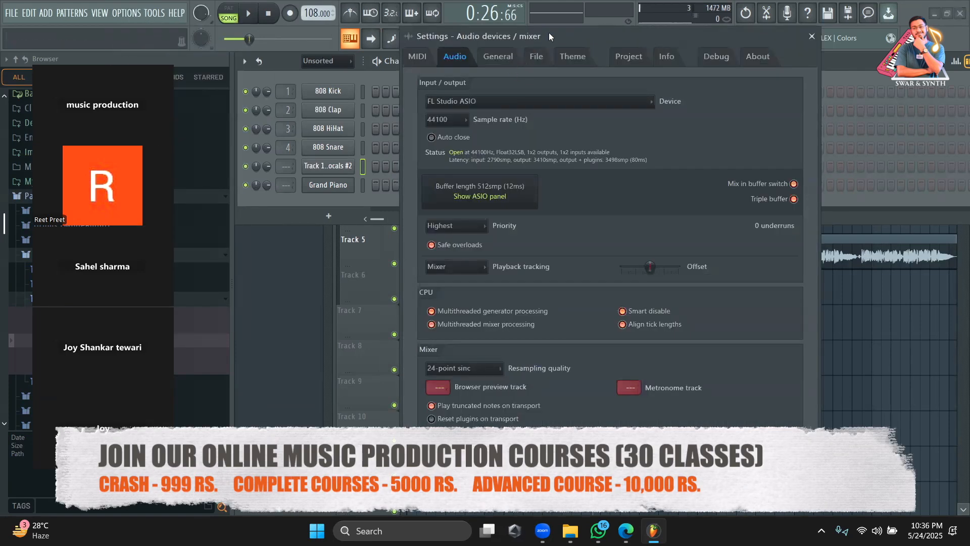
{"action": "left_click_drag", "start_coordinate": [549, 34], "coordinate": [607, 39]}
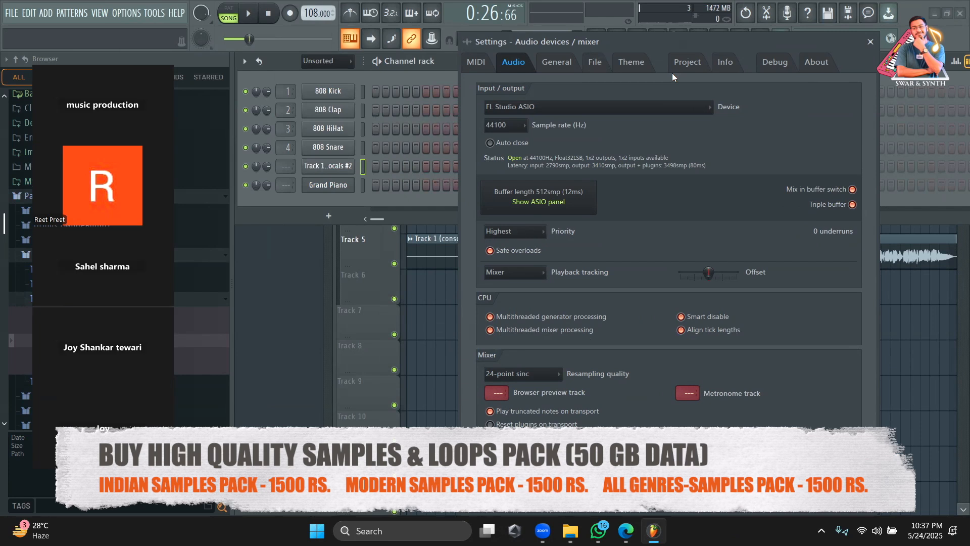
{"action": "left_click", "coordinate": [689, 65]}
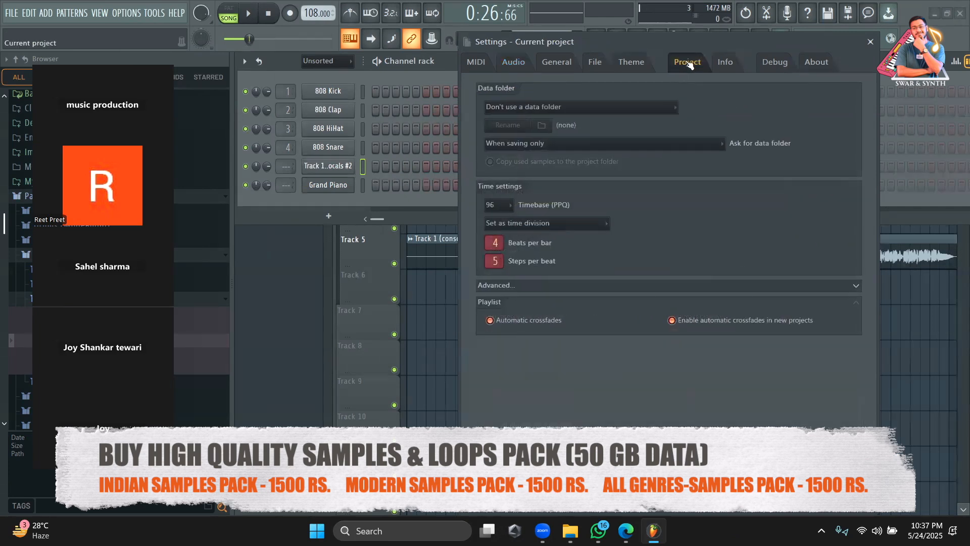
{"action": "left_click", "coordinate": [518, 227]}
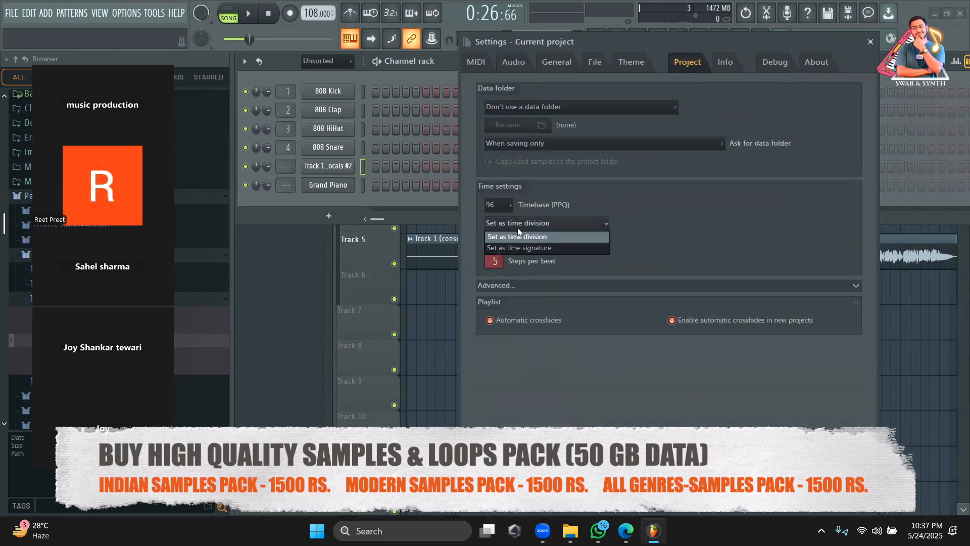
{"action": "left_click", "coordinate": [515, 228]}
{"action": "left_click", "coordinate": [511, 225]}
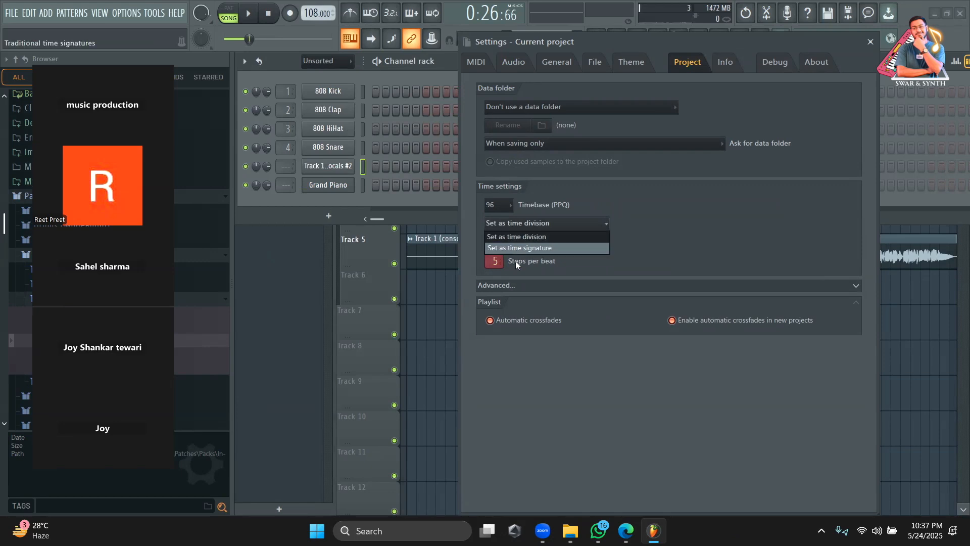
{"action": "left_click", "coordinate": [520, 237]}
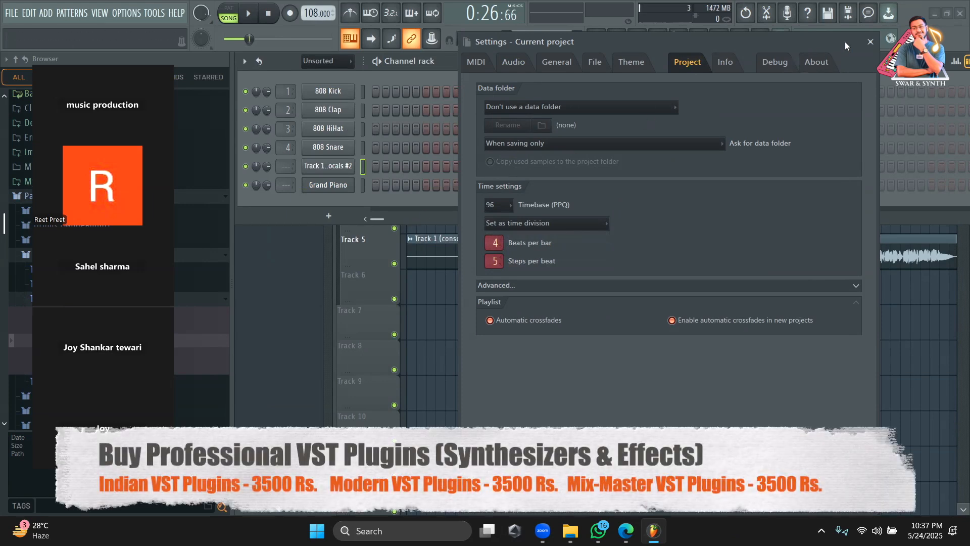
{"action": "left_click", "coordinate": [870, 41]}
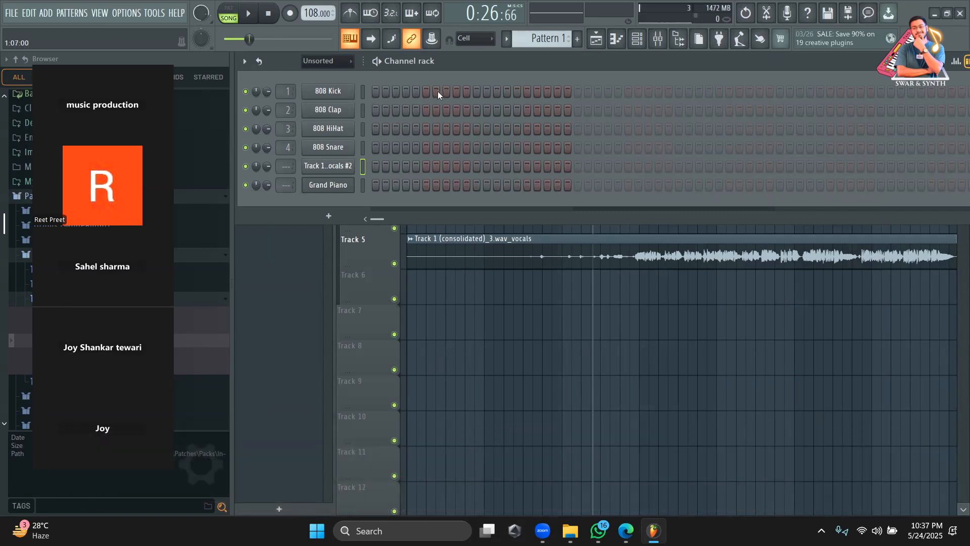
Place 808 Kick hits on steps 1, 6, 11 and 16, and recheck the steps per beat in the project's time settings
{"action": "left_click", "coordinate": [376, 92]}
{"action": "left_click", "coordinate": [133, 15]}
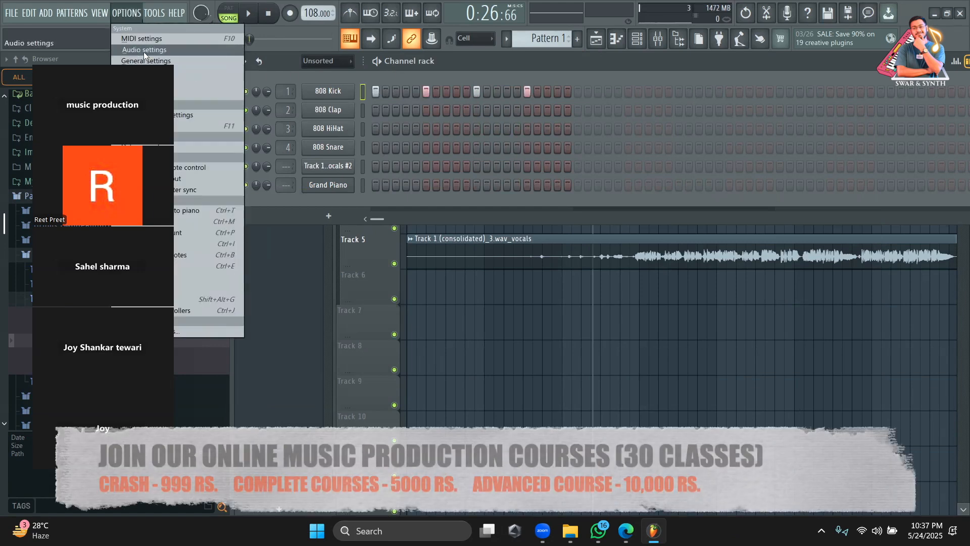
{"action": "left_click", "coordinate": [142, 49]}
{"action": "left_click_drag", "start_coordinate": [588, 48], "coordinate": [659, 42]}
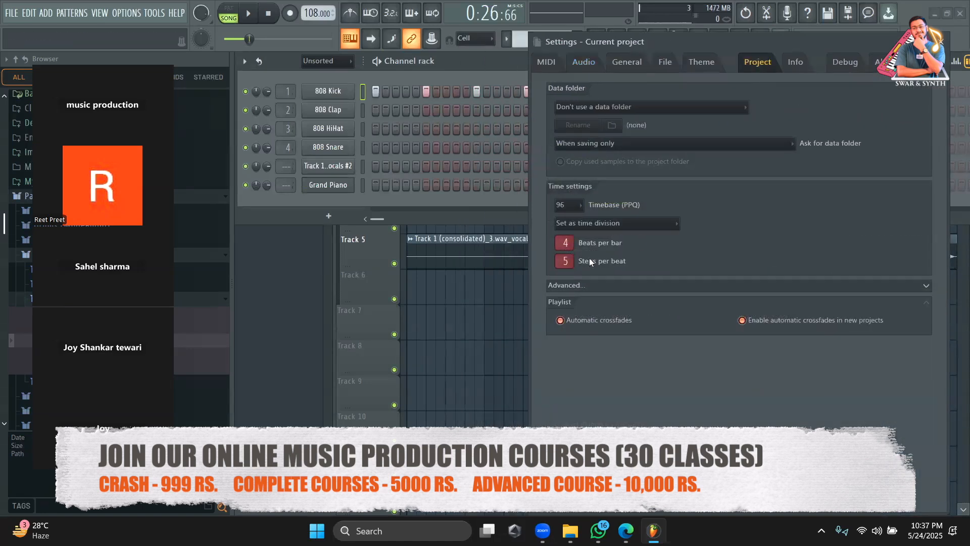
{"action": "left_click_drag", "start_coordinate": [565, 261], "coordinate": [565, 267]}
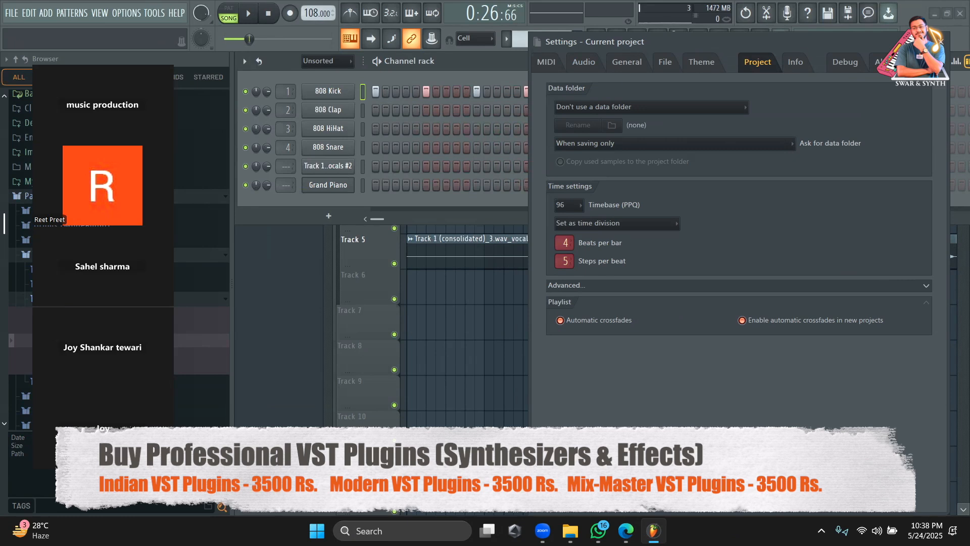
{"action": "left_click", "coordinate": [948, 43]}
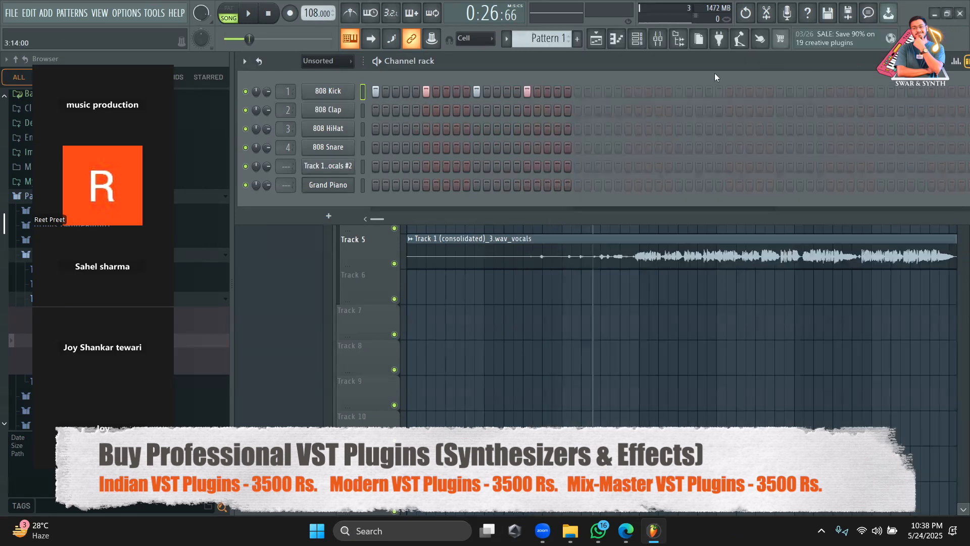
Narrow the browser and place four consecutive Pattern 1 clips on Track 6, starting at bar 13
{"action": "left_click_drag", "start_coordinate": [232, 240], "coordinate": [192, 241]}
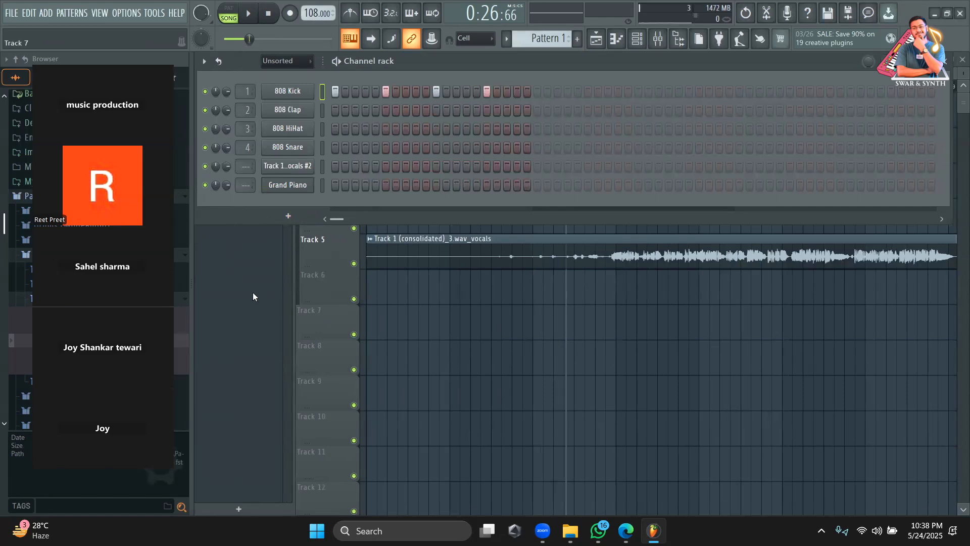
{"action": "left_click", "coordinate": [235, 345]}
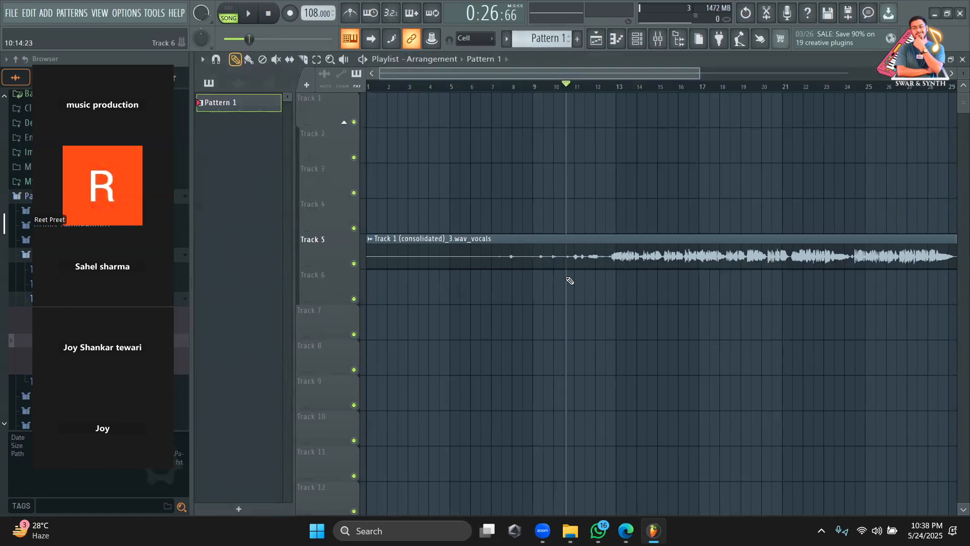
{"action": "left_click", "coordinate": [624, 288]}
{"action": "left_click", "coordinate": [651, 292]}
{"action": "left_click", "coordinate": [672, 292]}
{"action": "left_click", "coordinate": [684, 292]}
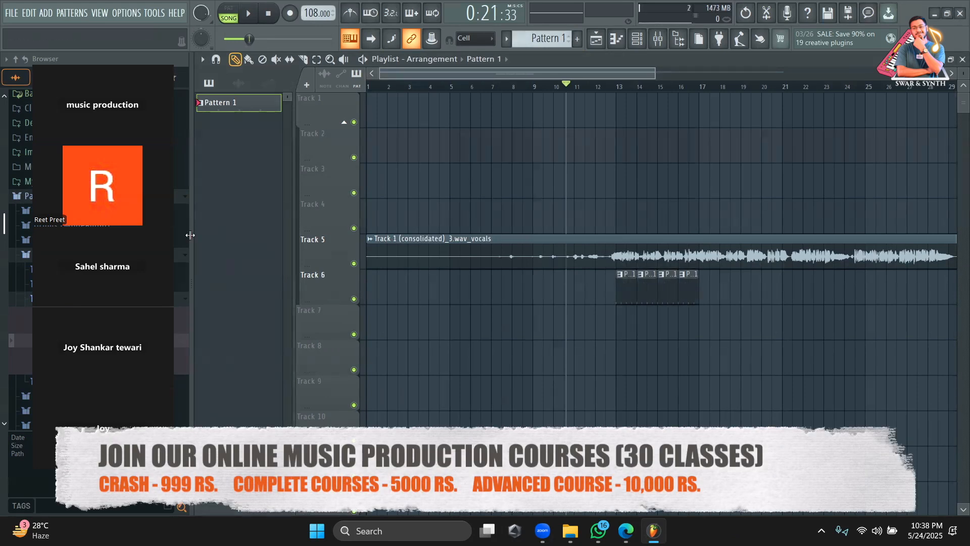
Move the playhead to bar 13 and extend the row of Pattern 1 clips on Track 6 through bar 27
{"action": "left_click", "coordinate": [618, 89]}
{"action": "left_click_drag", "start_coordinate": [577, 71], "coordinate": [631, 71]}
{"action": "left_click", "coordinate": [588, 286]}
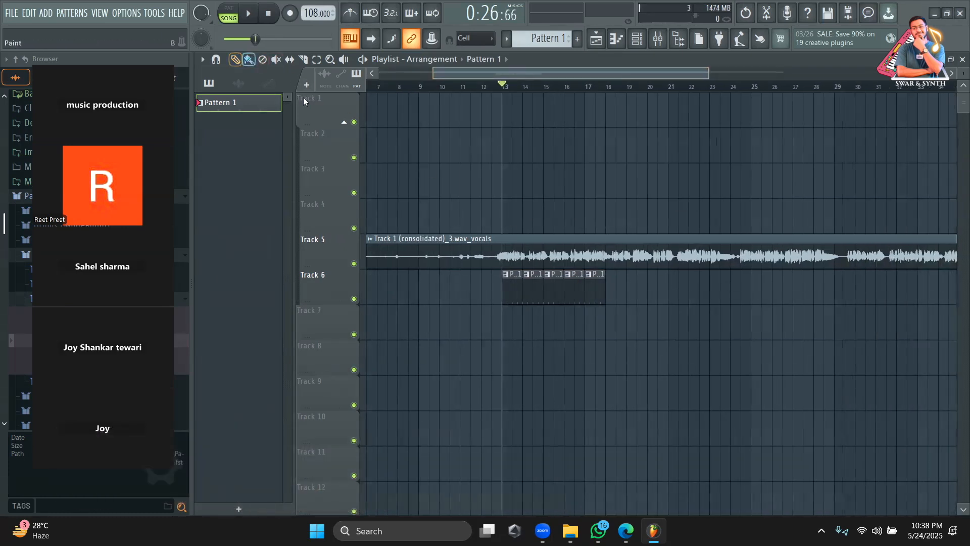
{"action": "left_click_drag", "start_coordinate": [613, 294], "coordinate": [804, 298]}
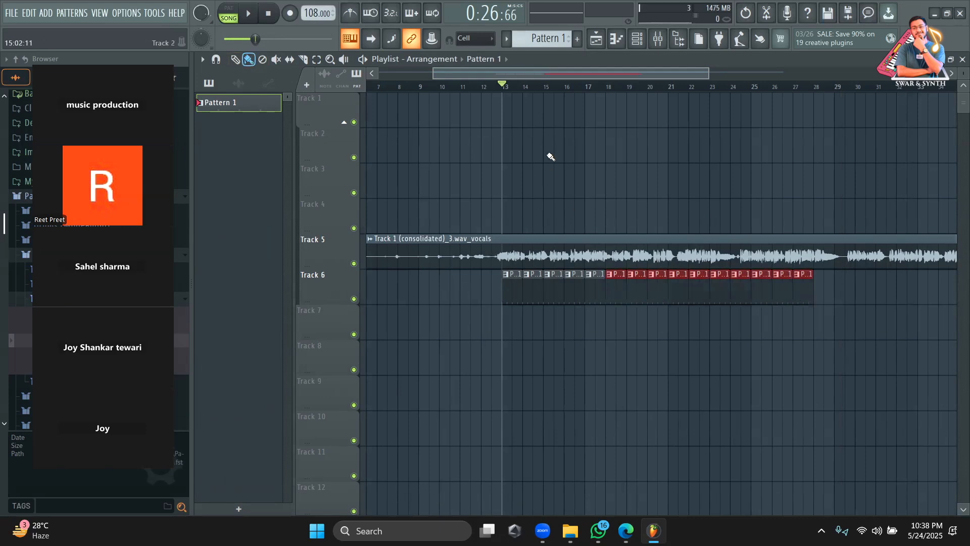
Play the kick pattern with the vocals from bar 13 to check their timing, and switch to the Draw tool
{"action": "key", "text": "space"}
{"action": "scroll", "coordinate": [597, 85], "scroll_direction": "up", "scroll_amount": 1}
{"action": "left_click_drag", "start_coordinate": [597, 85], "coordinate": [559, 85]}
{"action": "left_click", "coordinate": [235, 60]}
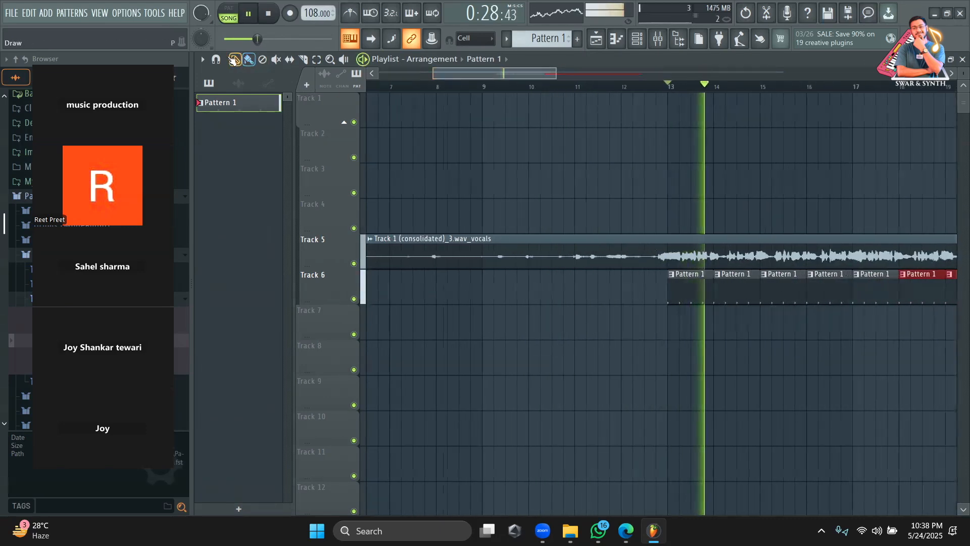
{"action": "left_click_drag", "start_coordinate": [447, 72], "coordinate": [376, 75]}
{"action": "key", "text": "space"}
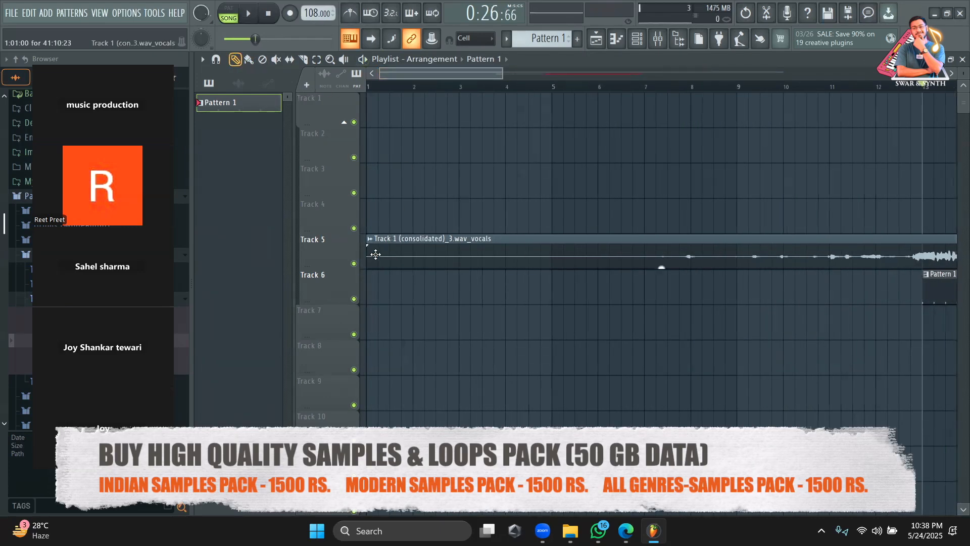
Trim the quiet intro off the vocal clip on Track 5 so it starts just after bar 12
{"action": "left_click_drag", "start_coordinate": [489, 73], "coordinate": [575, 72]}
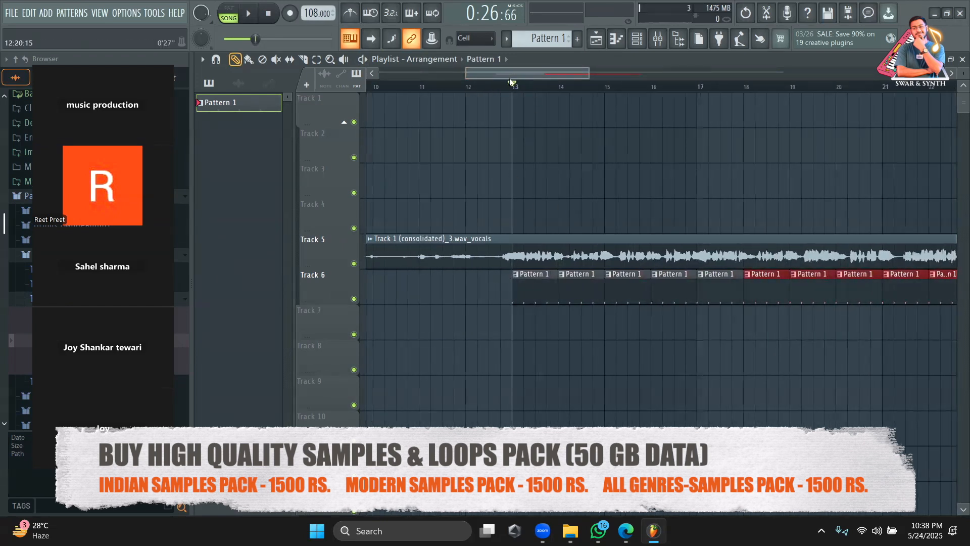
{"action": "left_click_drag", "start_coordinate": [509, 78], "coordinate": [346, 112]}
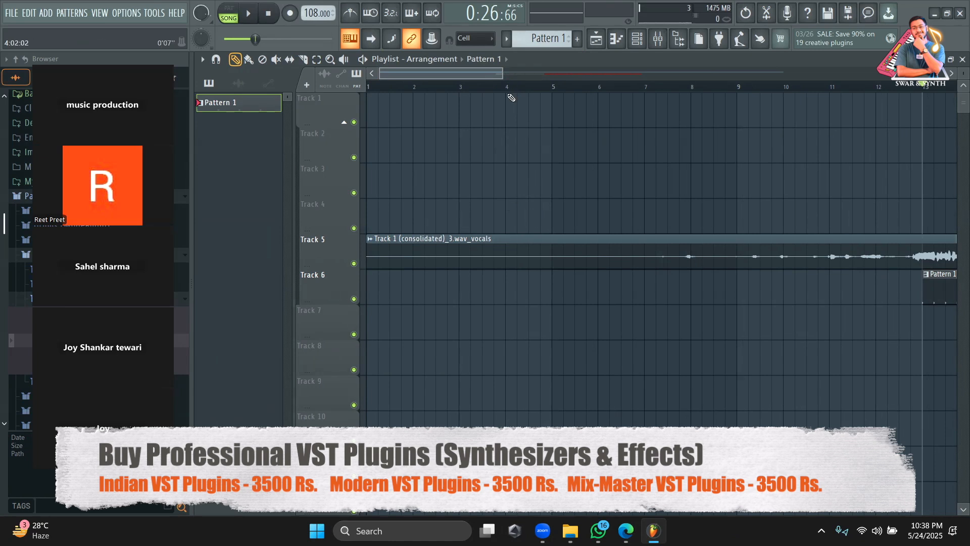
{"action": "left_click_drag", "start_coordinate": [370, 257], "coordinate": [888, 257]}
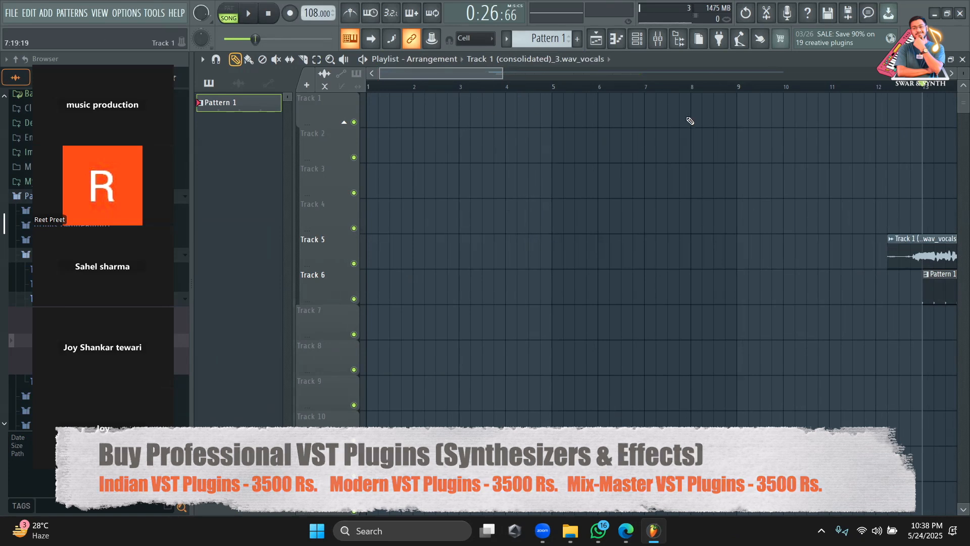
{"action": "left_click_drag", "start_coordinate": [509, 74], "coordinate": [414, 78]}
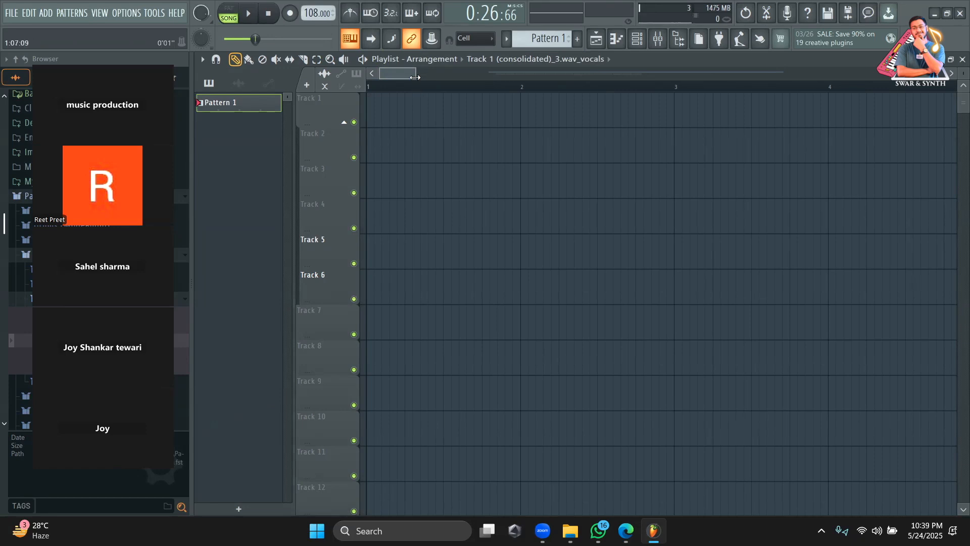
{"action": "left_click_drag", "start_coordinate": [414, 76], "coordinate": [581, 70]}
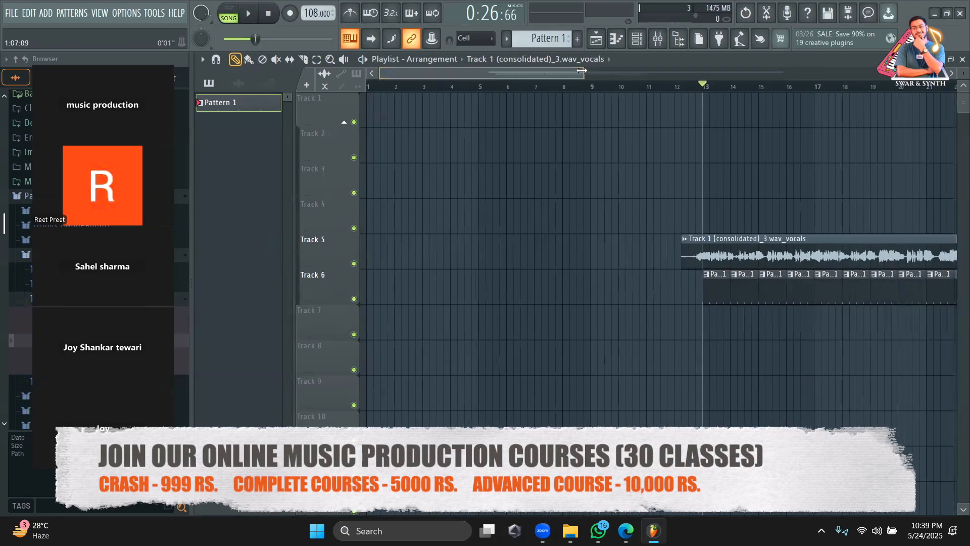
{"action": "left_click_drag", "start_coordinate": [383, 74], "coordinate": [497, 73]}
{"action": "left_click_drag", "start_coordinate": [577, 73], "coordinate": [514, 73]}
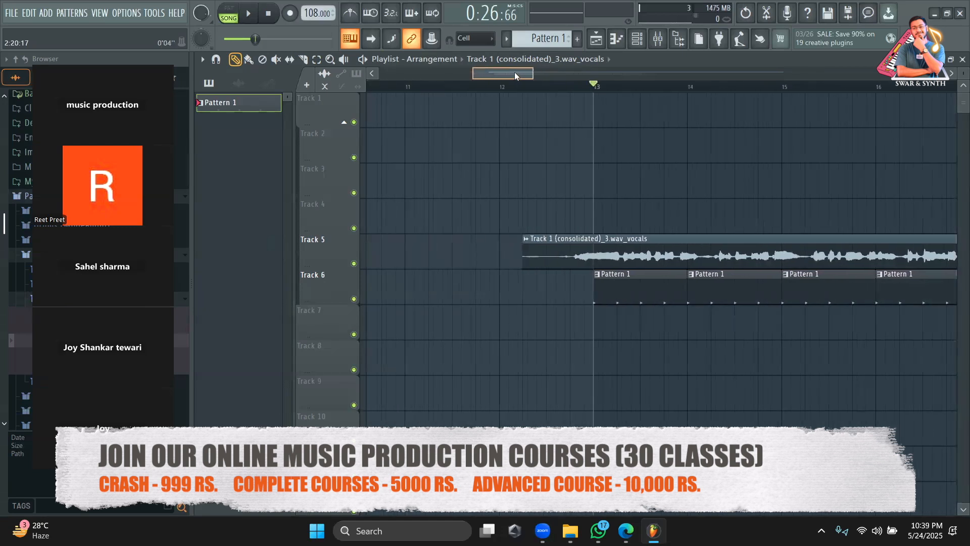
Set the playhead midway through bar 12 and play the vocals leading into the kick pattern
{"action": "left_click", "coordinate": [555, 86]}
{"action": "key", "text": "space"}
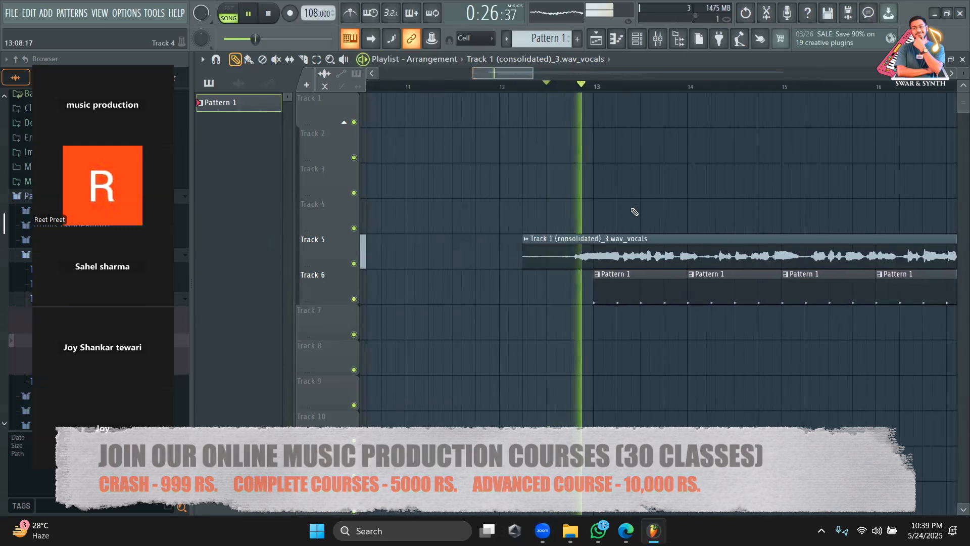
{"action": "key", "text": "space"}
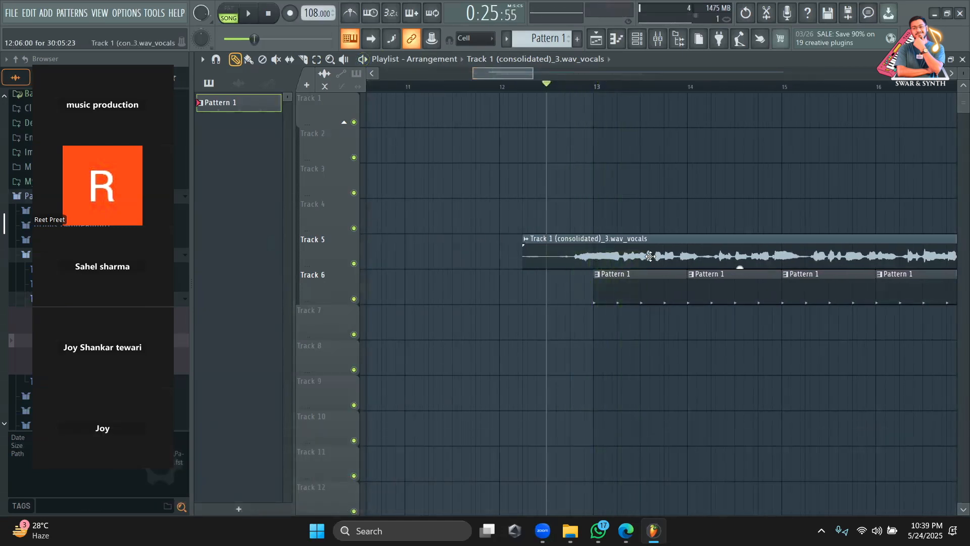
Try shifting the vocal clip on Track 5 slightly earlier, undoing each move
{"action": "left_click_drag", "start_coordinate": [651, 256], "coordinate": [618, 256]}
{"action": "key", "text": "ctrl+z"}
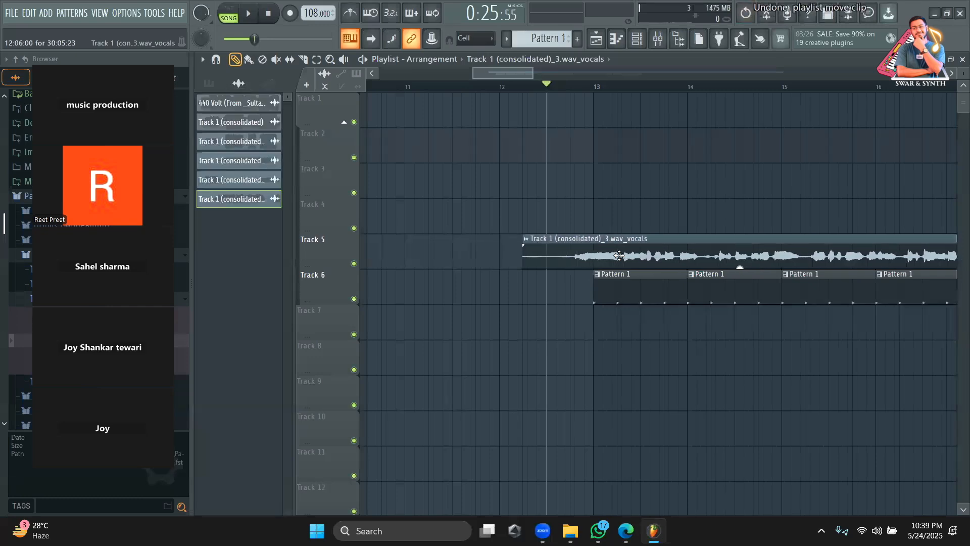
{"action": "left_click_drag", "start_coordinate": [652, 255], "coordinate": [627, 254]}
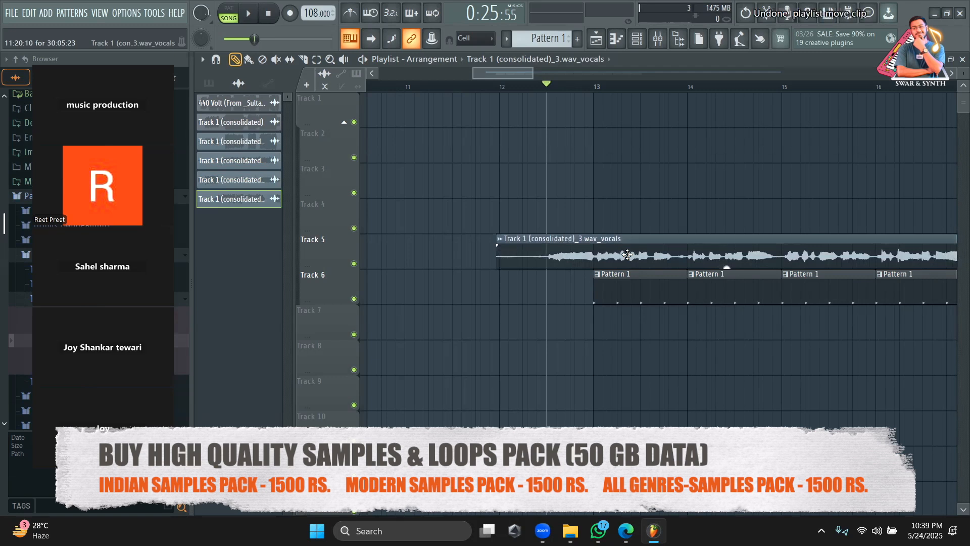
{"action": "key", "text": "ctrl+z"}
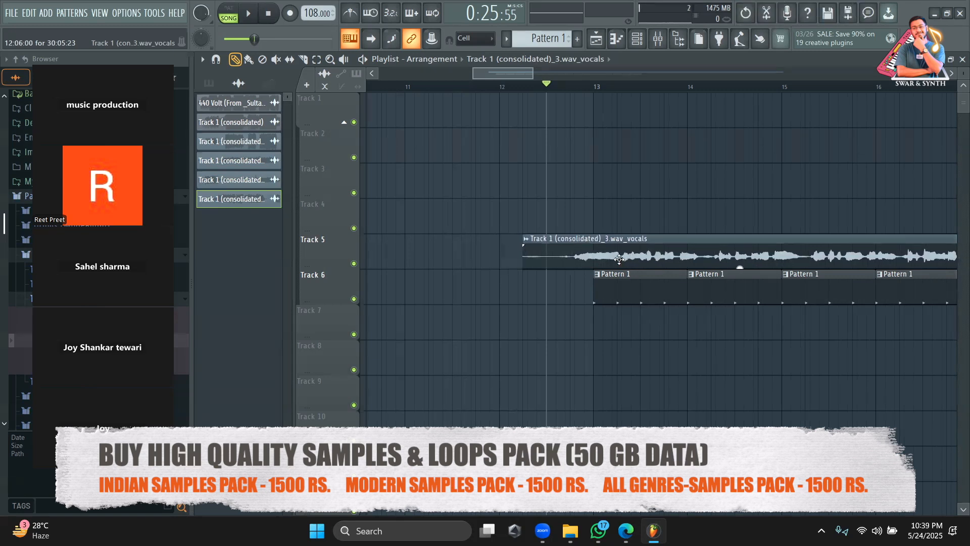
Move the Track 5 vocal clip to start around bar 12, nudge it slightly earlier, and play each position
{"action": "left_click_drag", "start_coordinate": [620, 260], "coordinate": [652, 258]}
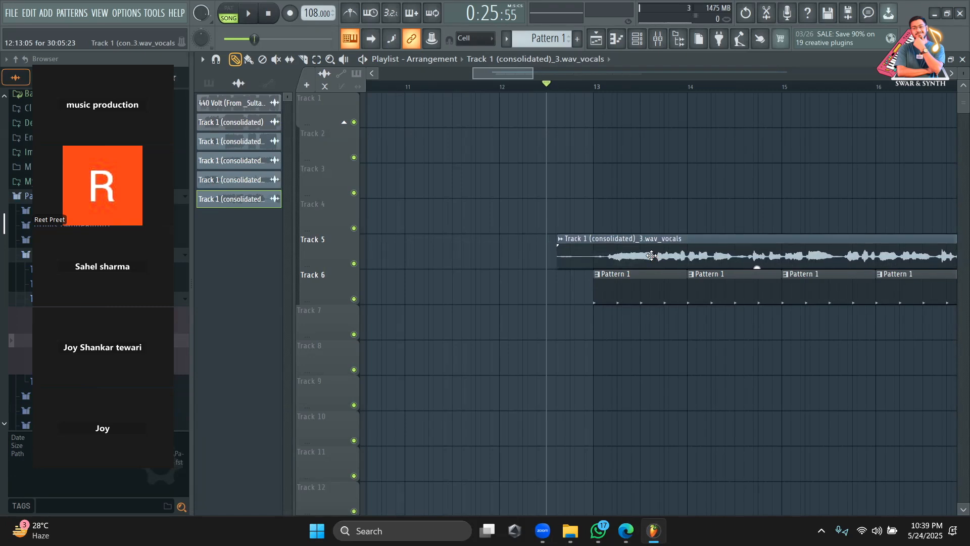
{"action": "left_click_drag", "start_coordinate": [651, 255], "coordinate": [591, 258]}
{"action": "key", "text": "space"}
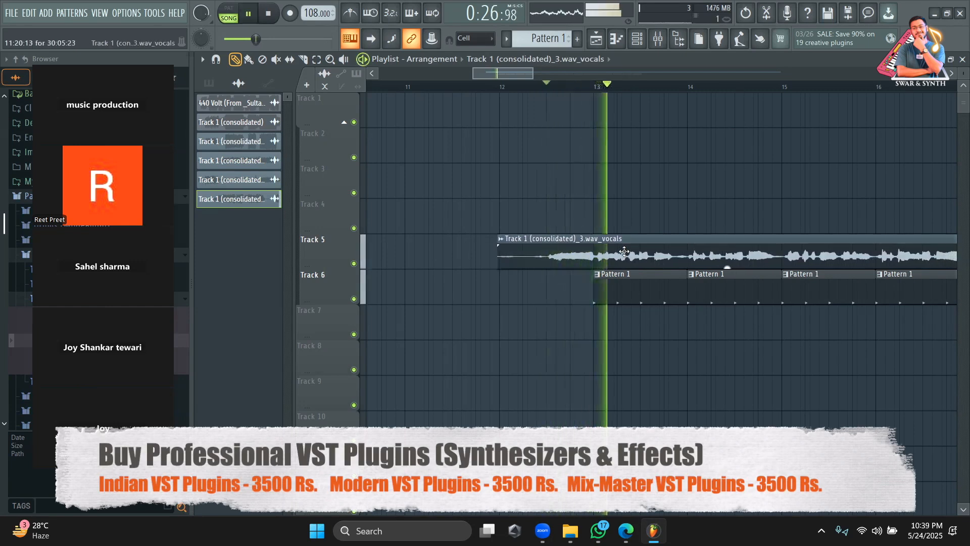
{"action": "key", "text": "space"}
{"action": "left_click_drag", "start_coordinate": [612, 261], "coordinate": [606, 261]}
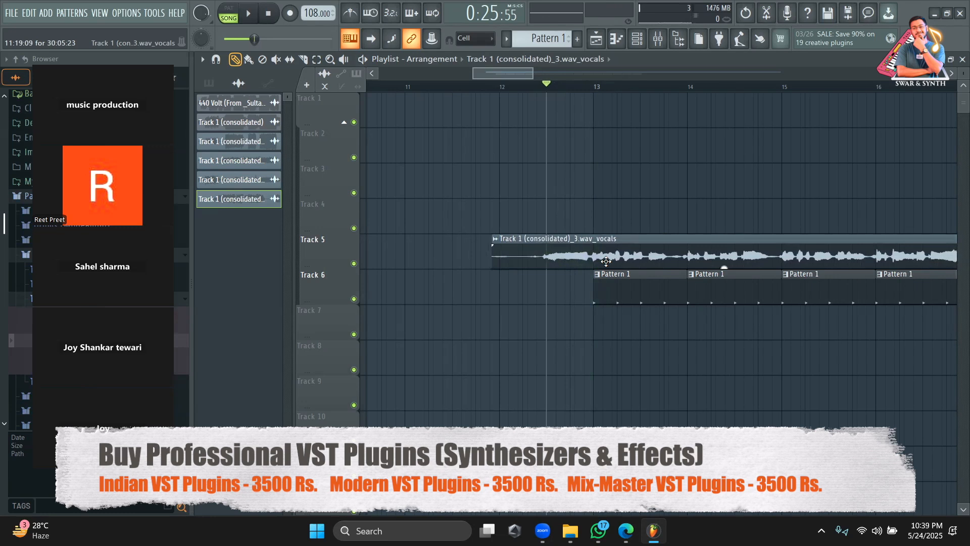
{"action": "key", "text": "space"}
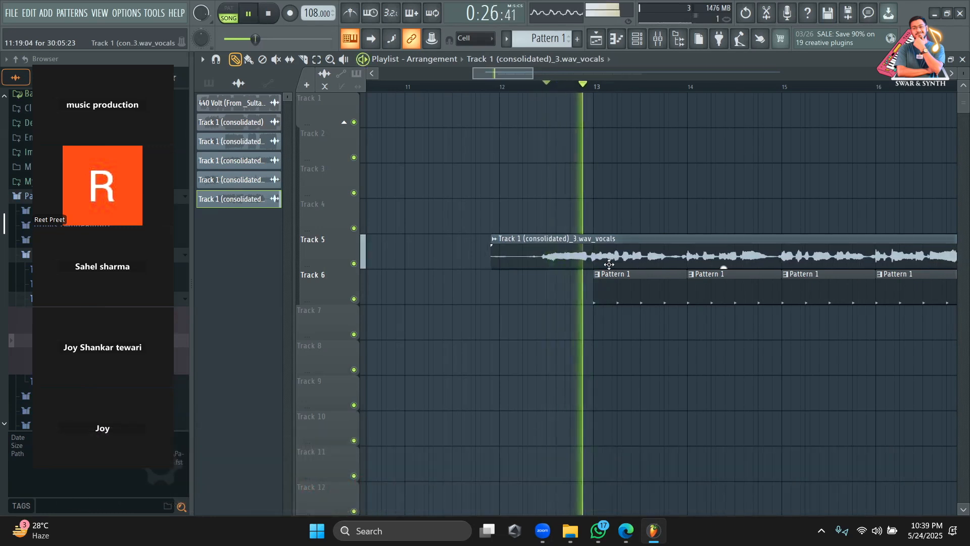
{"action": "key", "text": "space"}
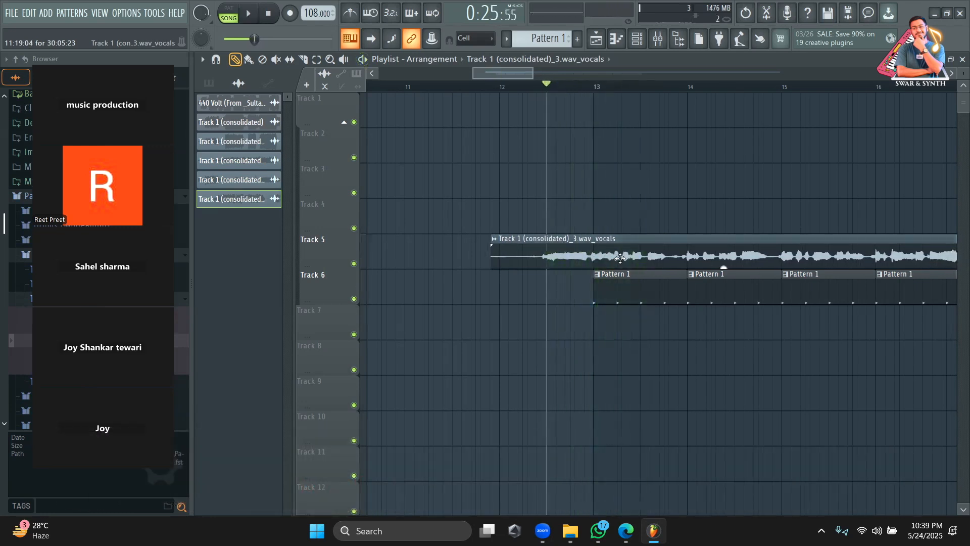
Shift the vocal clip's start close to bar 12 and compare playback with Track 6 muted and unmuted
{"action": "left_click_drag", "start_coordinate": [595, 259], "coordinate": [624, 255]}
{"action": "key", "text": "space"}
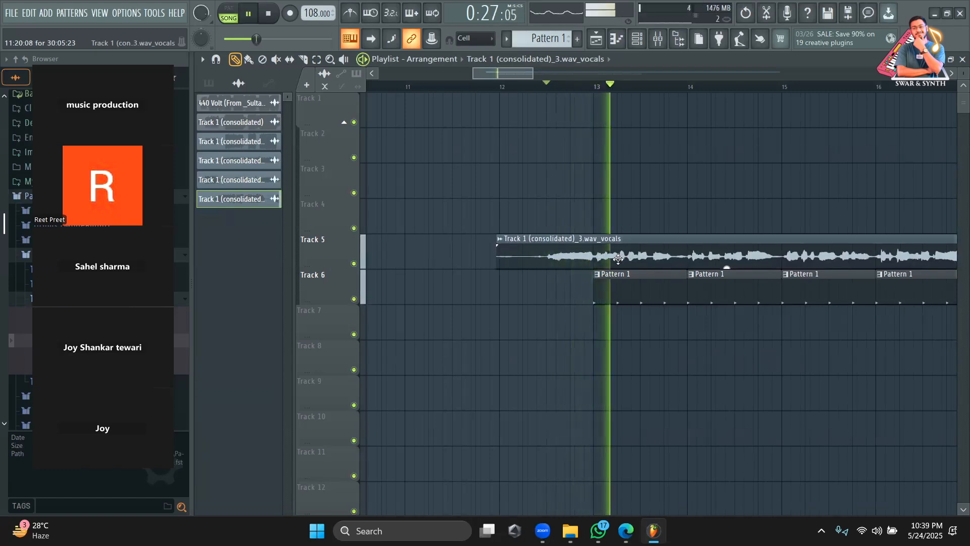
{"action": "left_click", "coordinate": [354, 299]}
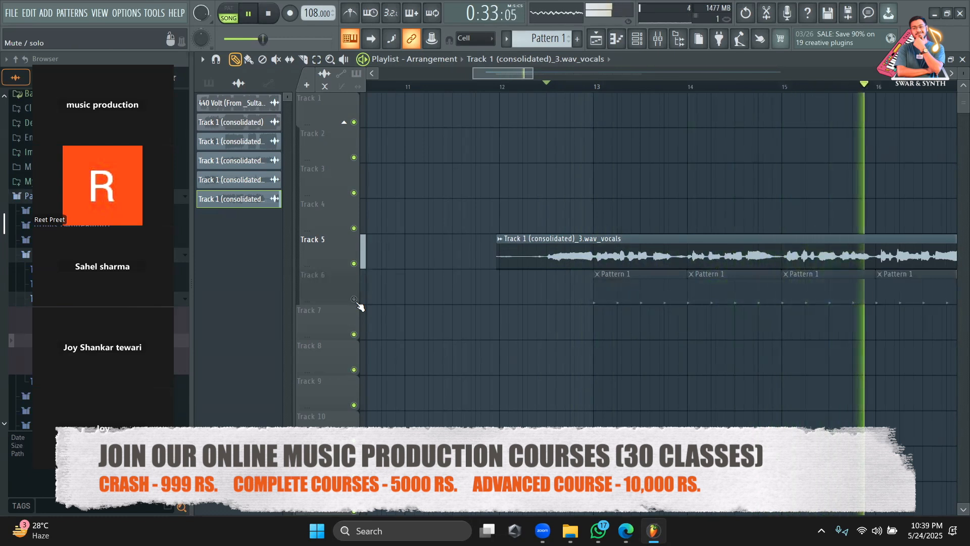
{"action": "key", "text": "space"}
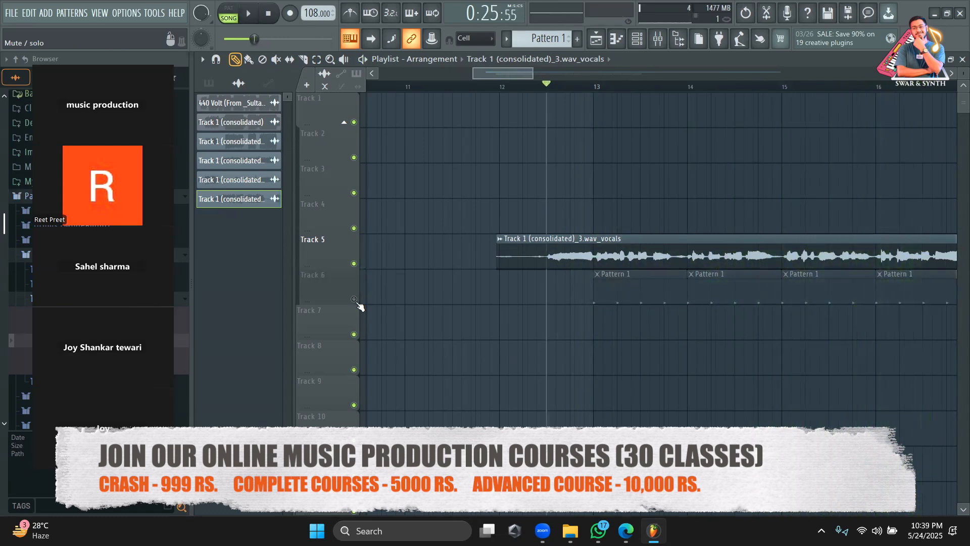
{"action": "left_click", "coordinate": [354, 299]}
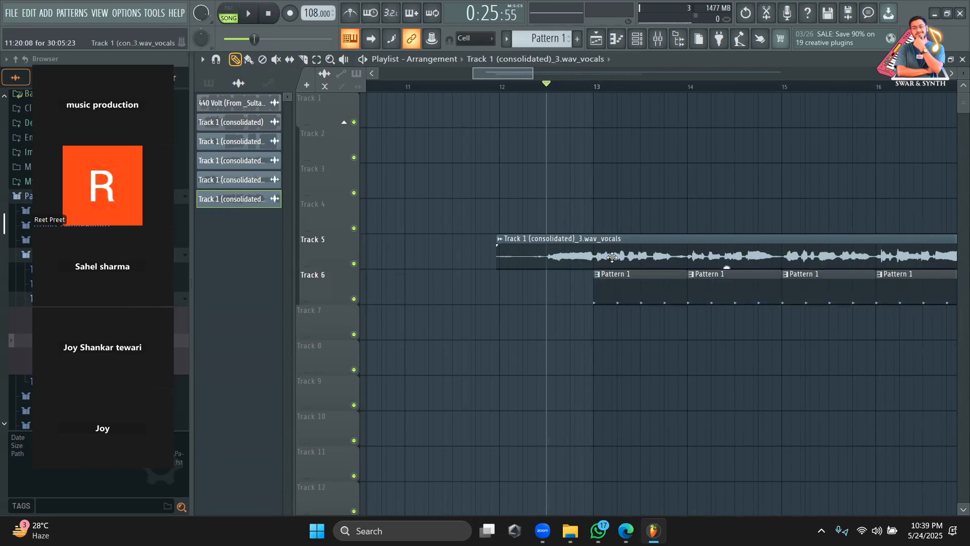
{"action": "key", "text": "space"}
{"action": "key", "text": "space"}
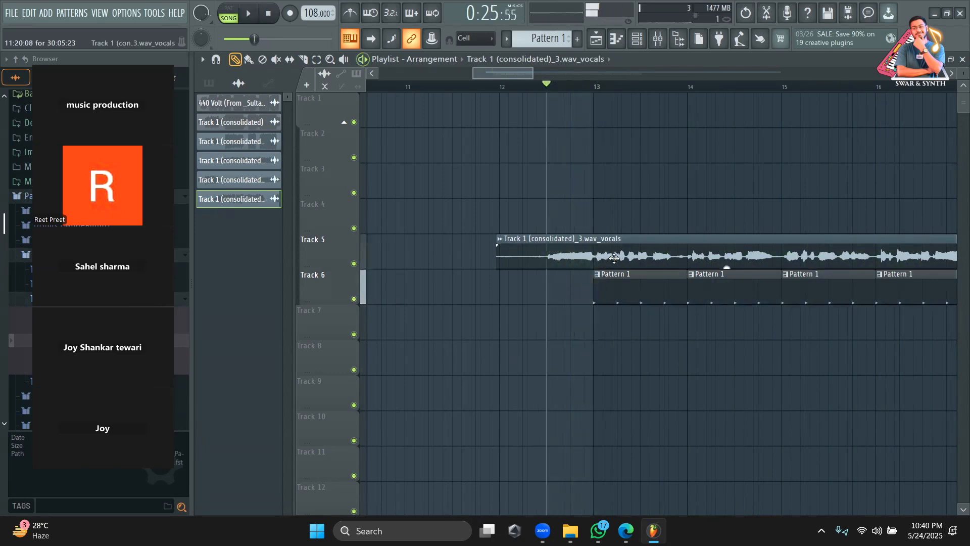
Try the vocal clip's start slightly before bar 12 and then just after it, playing each against the kick
{"action": "left_click_drag", "start_coordinate": [611, 256], "coordinate": [607, 257]}
{"action": "key", "text": "space"}
{"action": "key", "text": "space"}
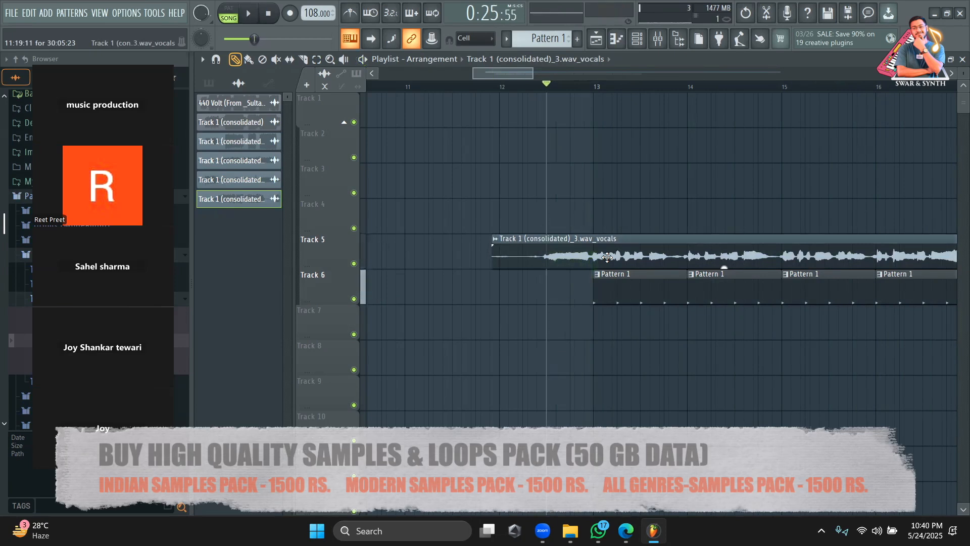
{"action": "mouse_move", "coordinate": [607, 258]}
{"action": "left_mouse_down"}
{"action": "mouse_move", "coordinate": [597, 259]}
{"action": "mouse_move", "coordinate": [627, 260]}
{"action": "left_mouse_up"}
{"action": "key", "text": "space"}
{"action": "key", "text": "space"}
{"action": "key", "text": "space"}
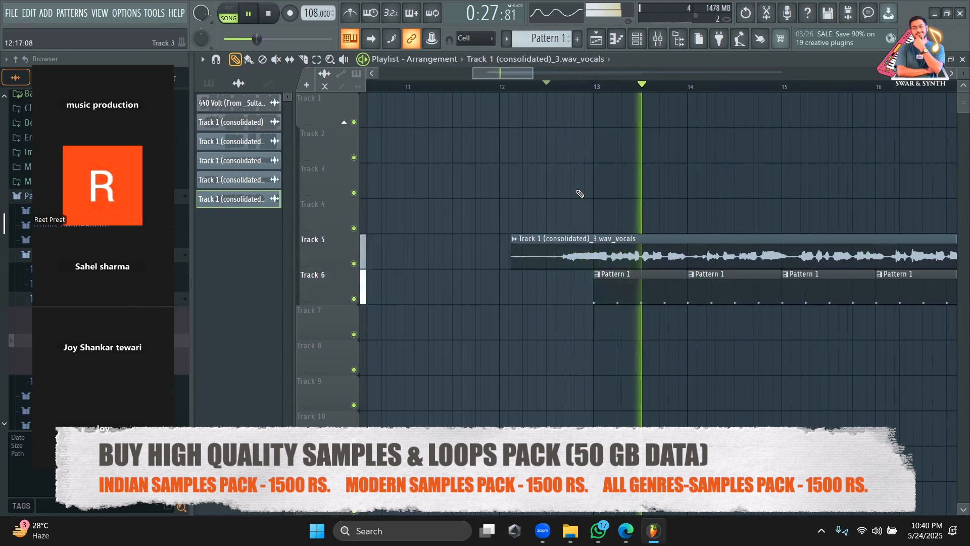
Nudge the vocal clip slightly earlier during playback, keeping its start just after bar 12, to line it up with the kick
{"action": "left_click_drag", "start_coordinate": [474, 74], "coordinate": [495, 75]}
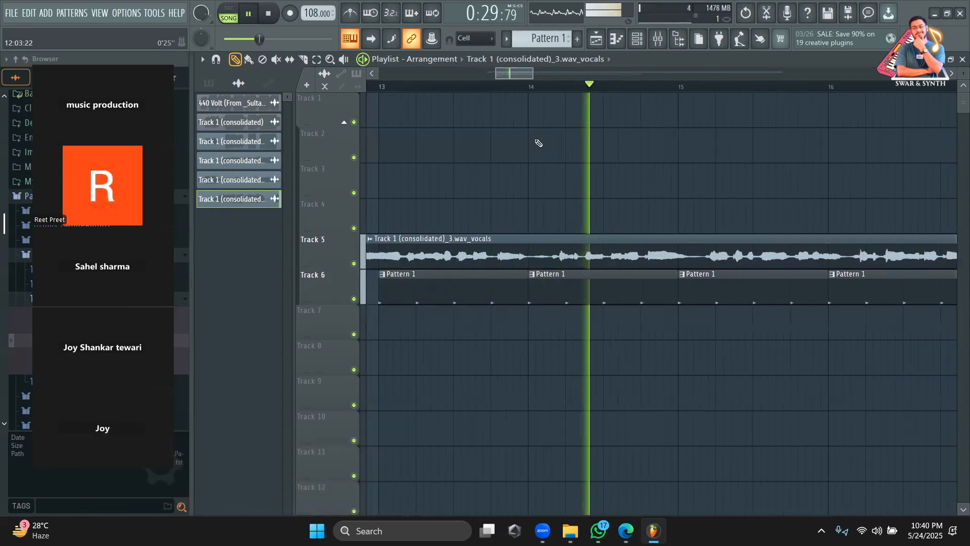
{"action": "left_click_drag", "start_coordinate": [627, 257], "coordinate": [587, 256]}
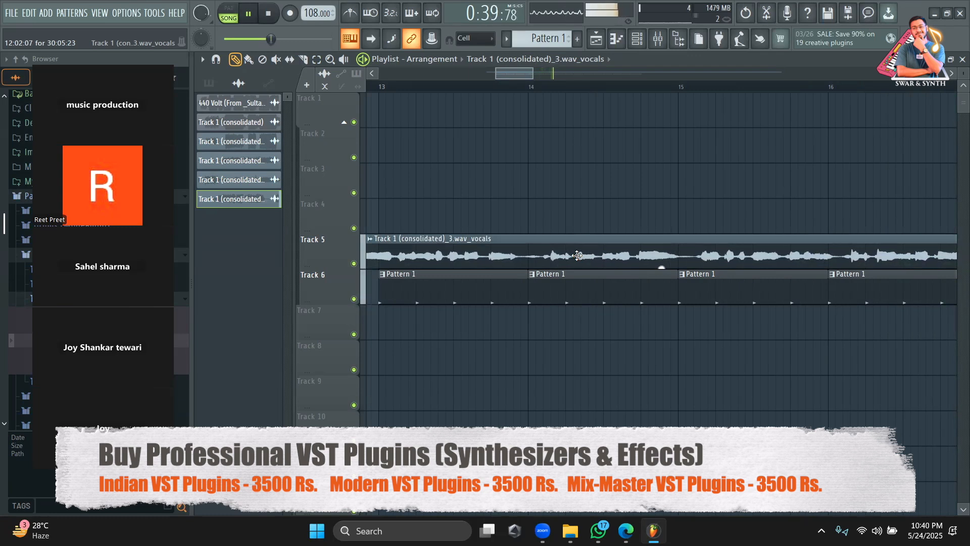
{"action": "left_click_drag", "start_coordinate": [576, 255], "coordinate": [579, 255]}
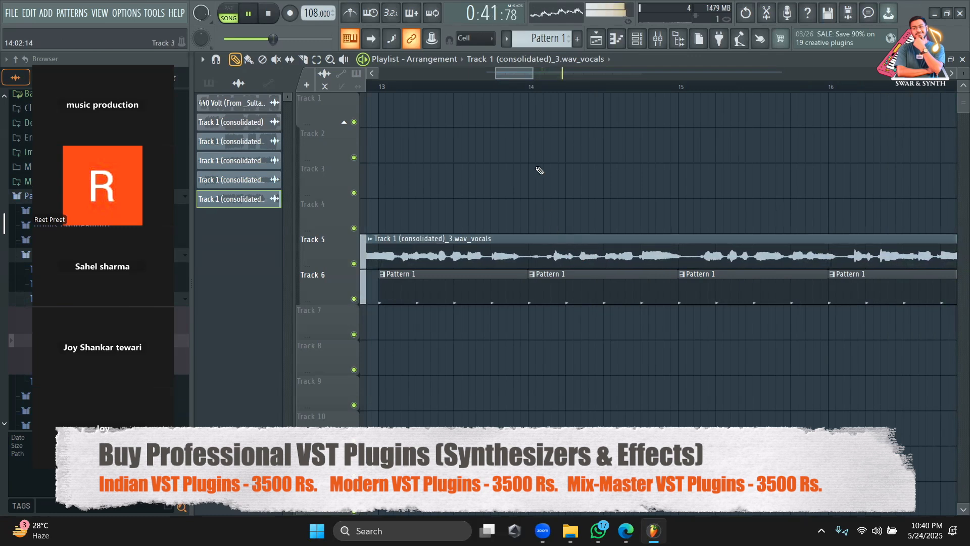
{"action": "mouse_move", "coordinate": [533, 74]}
{"action": "left_mouse_down"}
{"action": "mouse_move", "coordinate": [567, 75]}
{"action": "mouse_move", "coordinate": [528, 77]}
{"action": "left_mouse_up"}
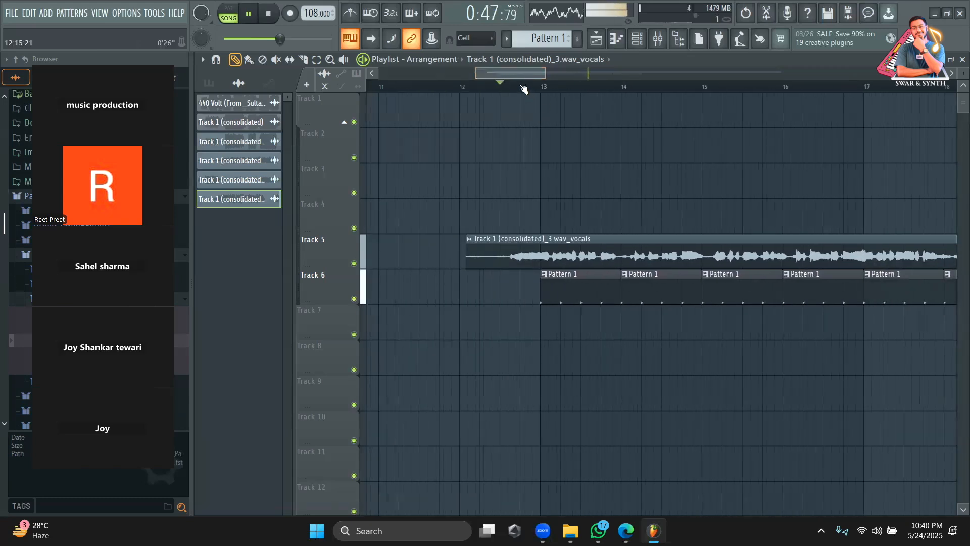
{"action": "key", "text": "space"}
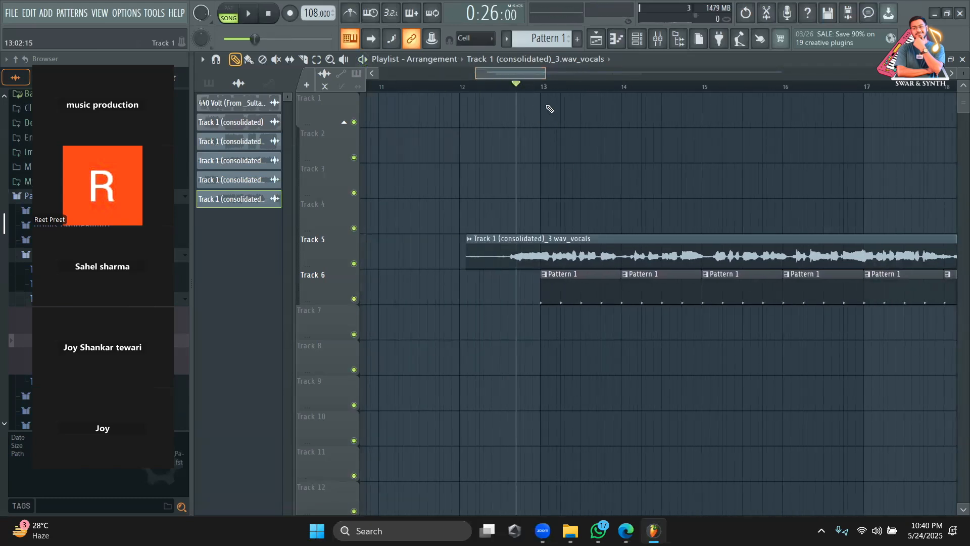
Replay the vocals and kick from late in bar 12, turning on the metronome to check the alignment
{"action": "key", "text": "space"}
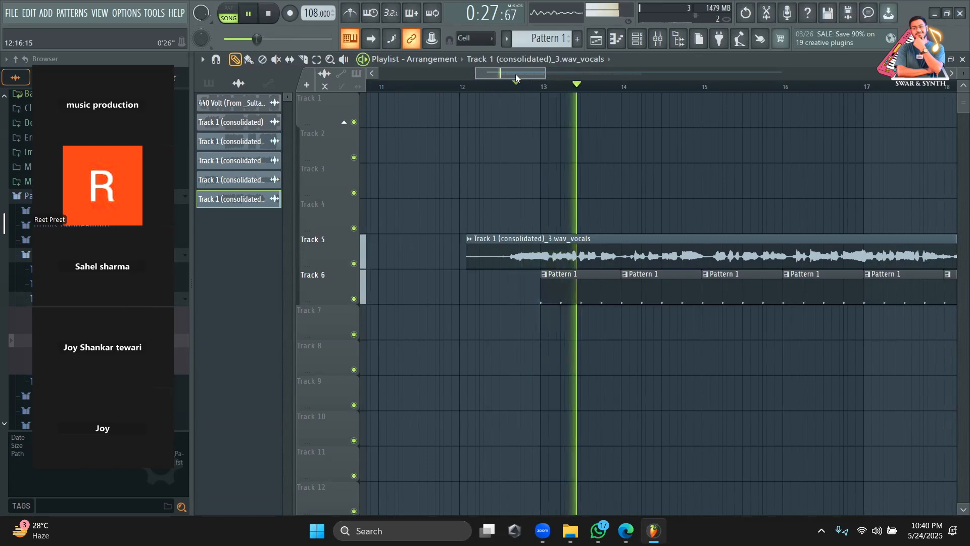
{"action": "left_click_drag", "start_coordinate": [516, 74], "coordinate": [524, 74]}
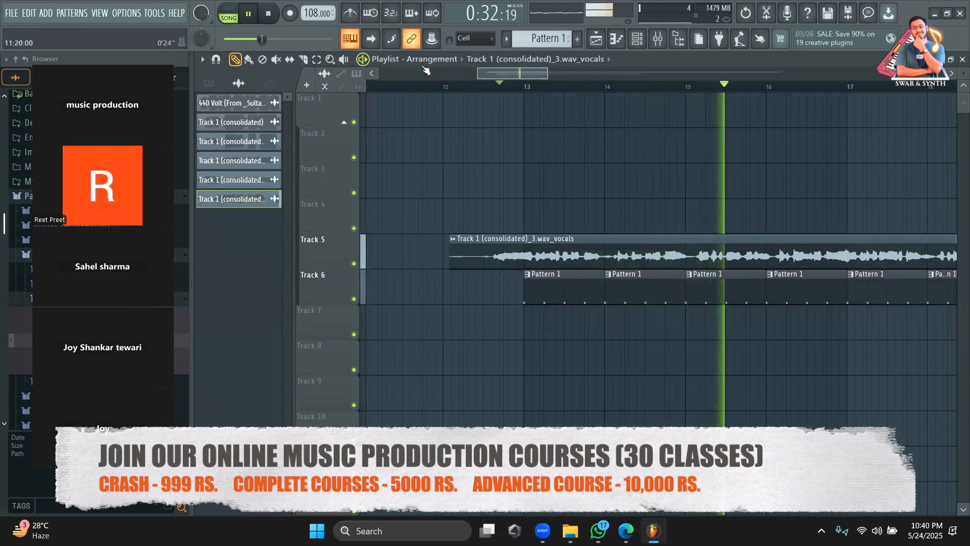
{"action": "key", "text": "space"}
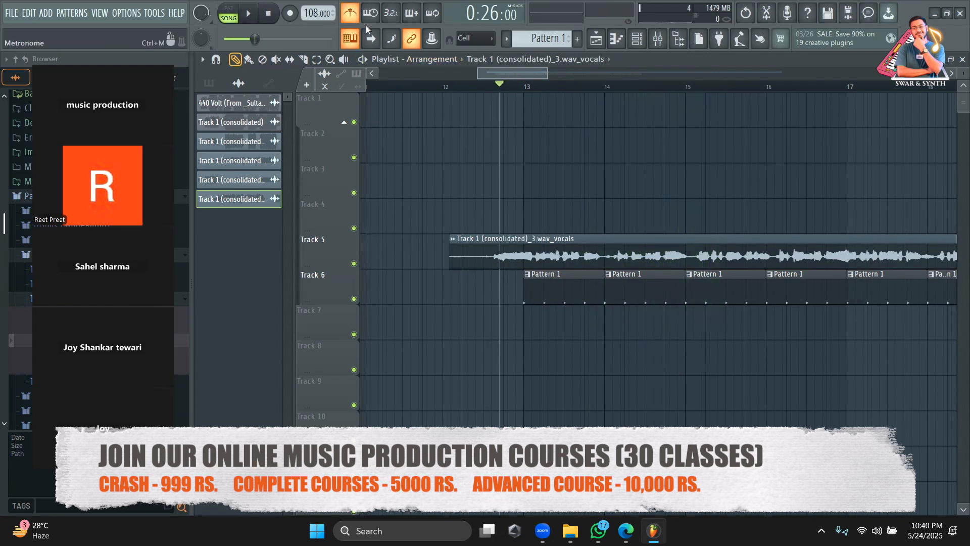
{"action": "key", "text": "space"}
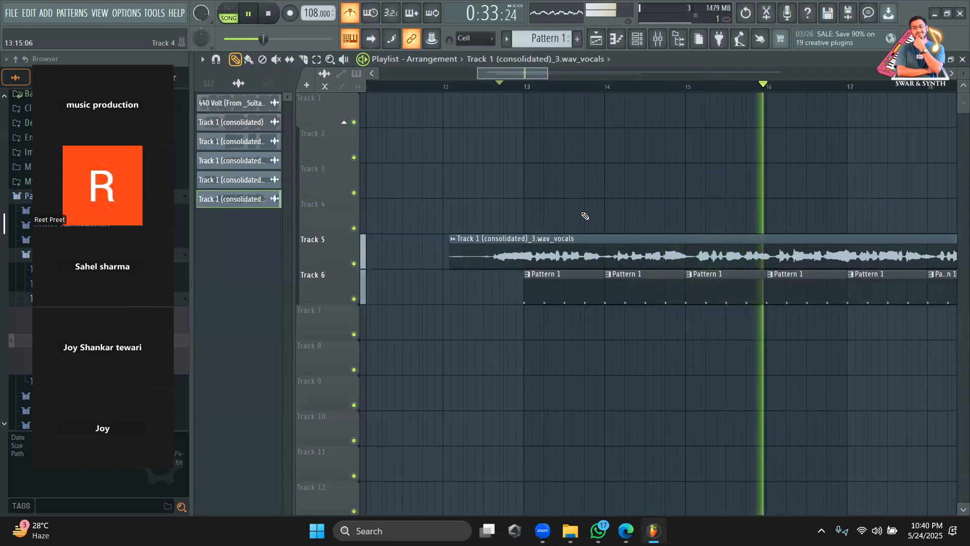
{"action": "key", "text": "space"}
Open the Channel rack and show the Unsorted channels
{"action": "left_click", "coordinate": [638, 40]}
{"action": "left_click", "coordinate": [299, 61]}
{"action": "left_click", "coordinate": [295, 104]}
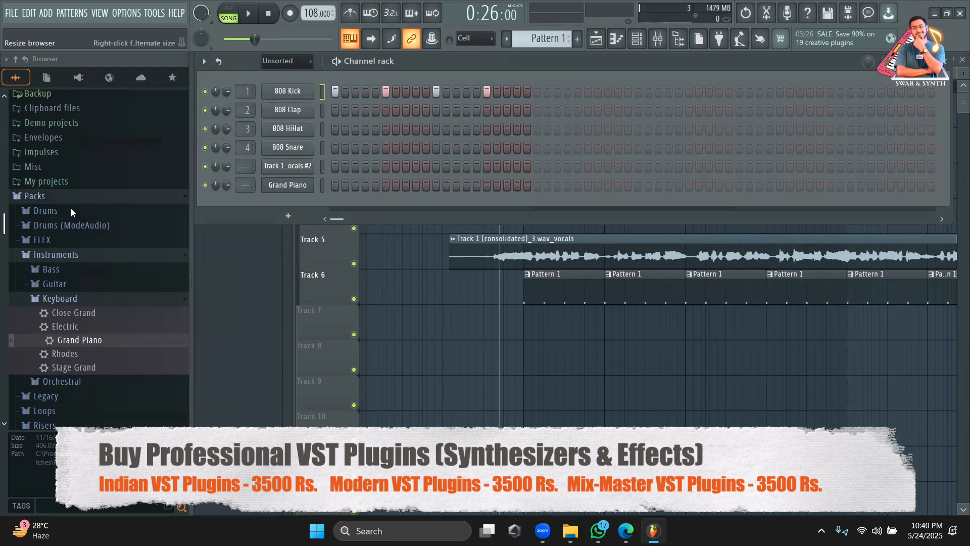
Audition claps in the Drums (ModeAudio) Claps folder and replace the 808 Clap channel's sample with Attack Clap 10
{"action": "left_click", "coordinate": [71, 210]}
{"action": "left_click", "coordinate": [71, 403]}
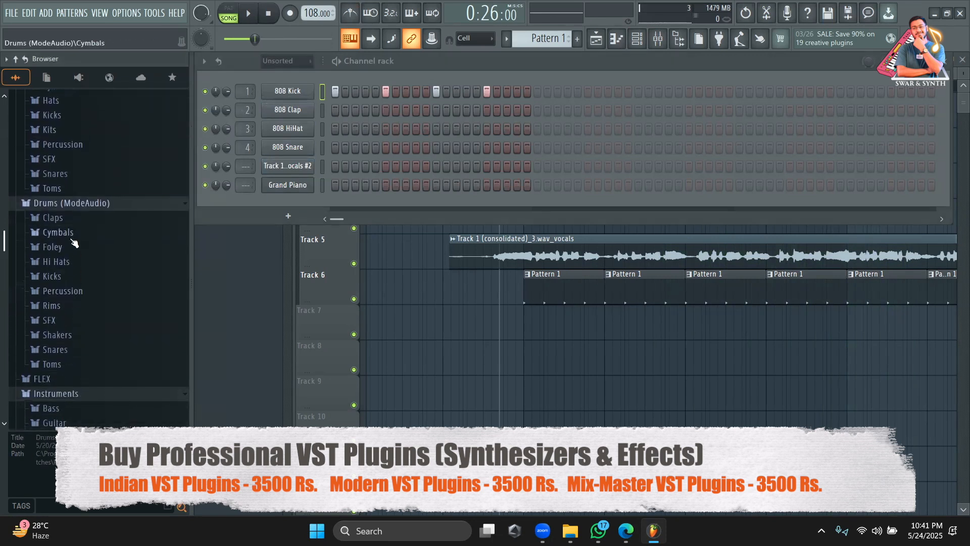
{"action": "left_click", "coordinate": [68, 221]}
{"action": "left_click", "coordinate": [74, 232]}
{"action": "left_click", "coordinate": [76, 220]}
{"action": "left_click", "coordinate": [75, 233]}
{"action": "left_click_drag", "start_coordinate": [76, 234], "coordinate": [288, 110]}
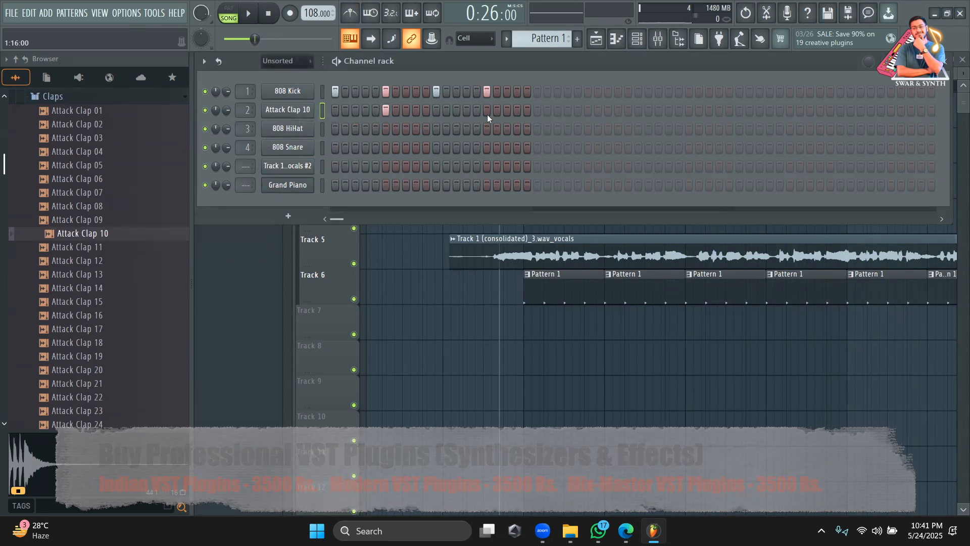
Place Attack Clap 10 hits on steps 6 and 16 of Pattern 1 and play them with the vocals
{"action": "left_click", "coordinate": [488, 110]}
{"action": "key", "text": "space"}
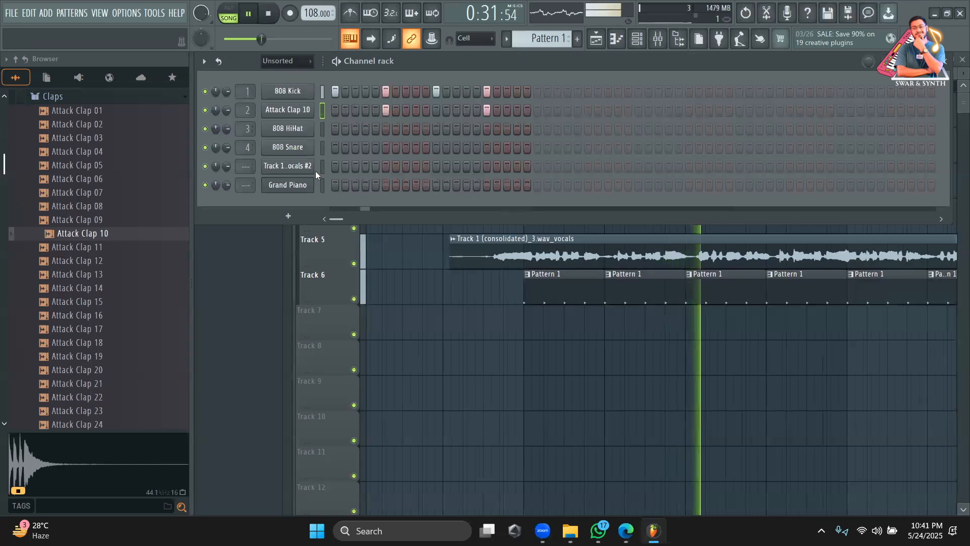
{"action": "key", "text": "space"}
Collapse the Claps folder, check the Rims folder, and open the Percussion folder of Drums (ModeAudio)
{"action": "scroll", "coordinate": [141, 234], "scroll_direction": "up", "scroll_amount": 2}
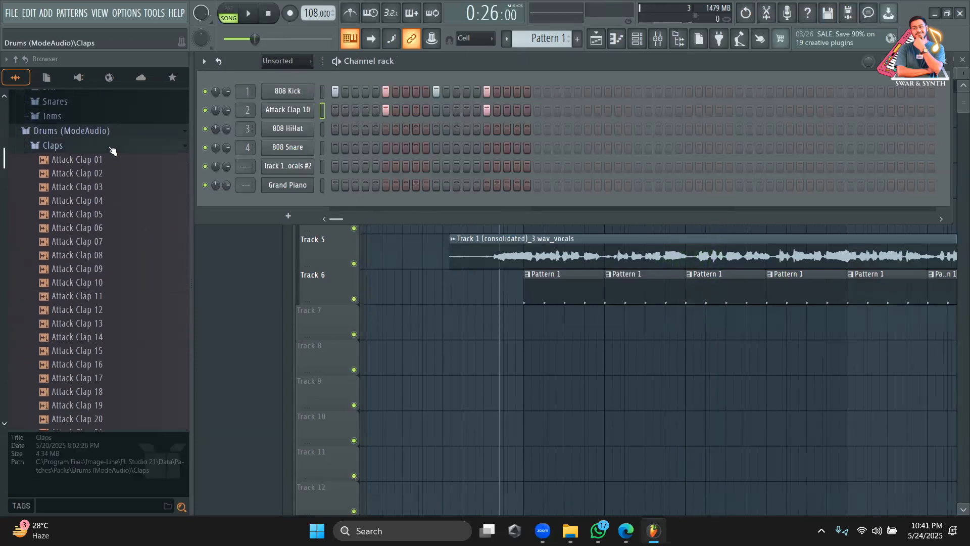
{"action": "left_click", "coordinate": [112, 150]}
{"action": "left_click", "coordinate": [86, 234]}
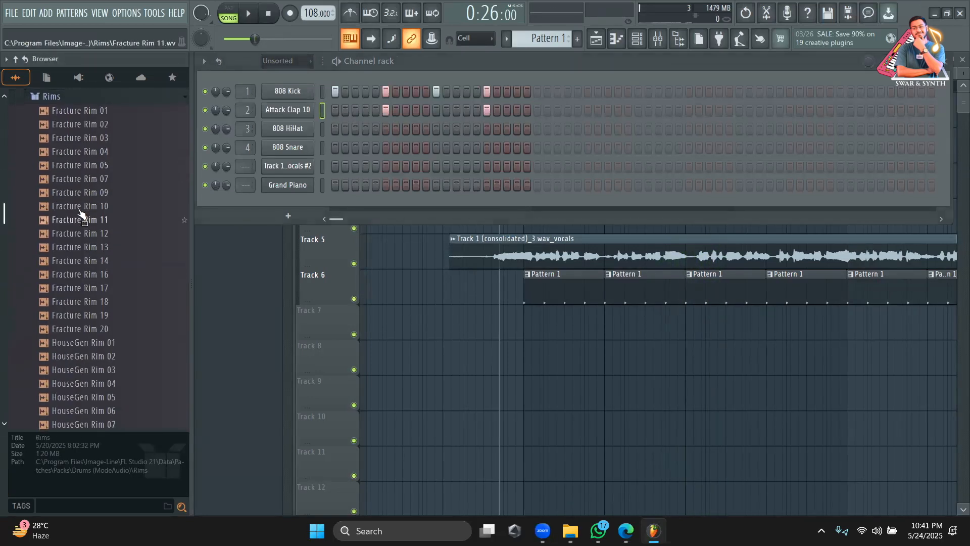
{"action": "scroll", "coordinate": [69, 110], "scroll_direction": "up", "scroll_amount": 2}
{"action": "left_click", "coordinate": [72, 150]}
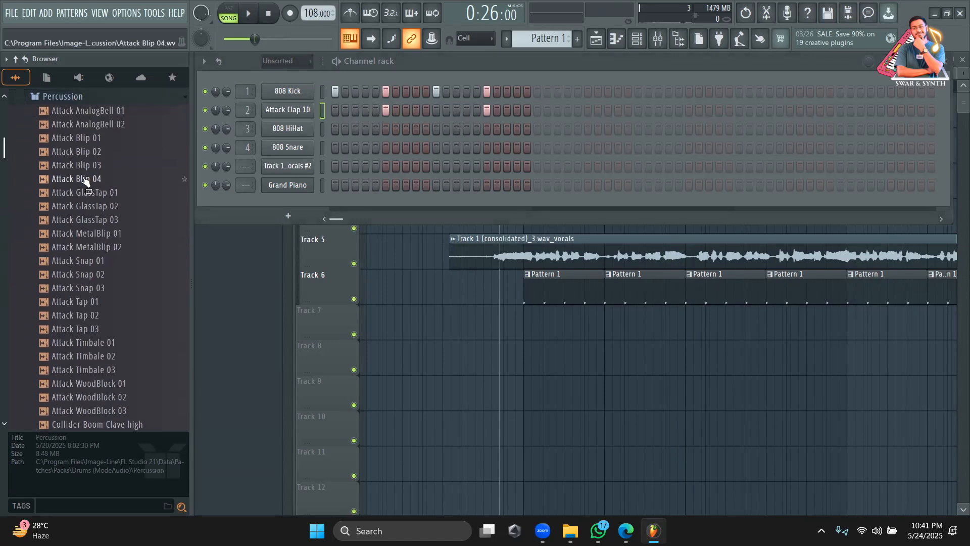
Audition Attack and Collider percussion samples and add Collider Desert Rattle 03 as a new channel
{"action": "scroll", "coordinate": [96, 227], "scroll_direction": "down", "scroll_amount": 5}
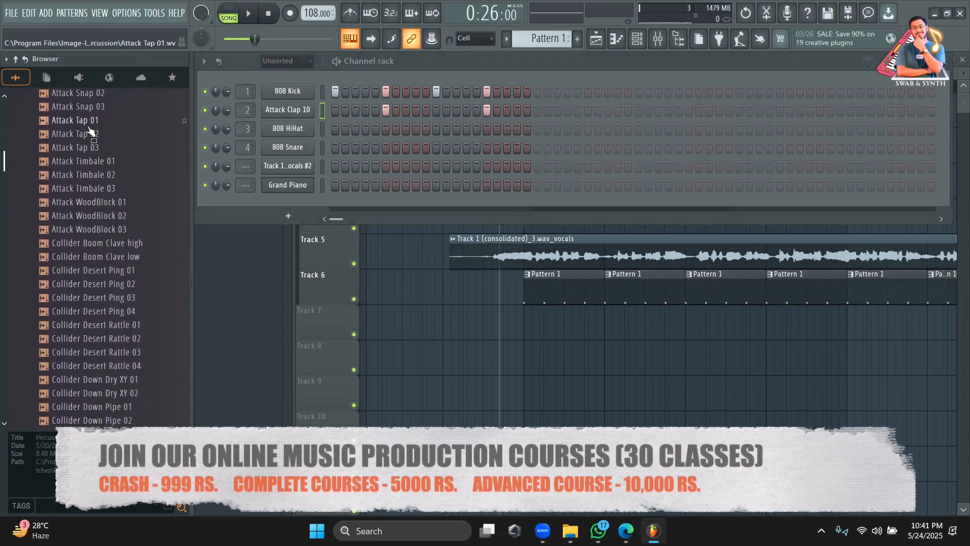
{"action": "left_click", "coordinate": [87, 133]}
{"action": "left_click", "coordinate": [116, 242]}
{"action": "scroll", "coordinate": [112, 227], "scroll_direction": "down", "scroll_amount": 3}
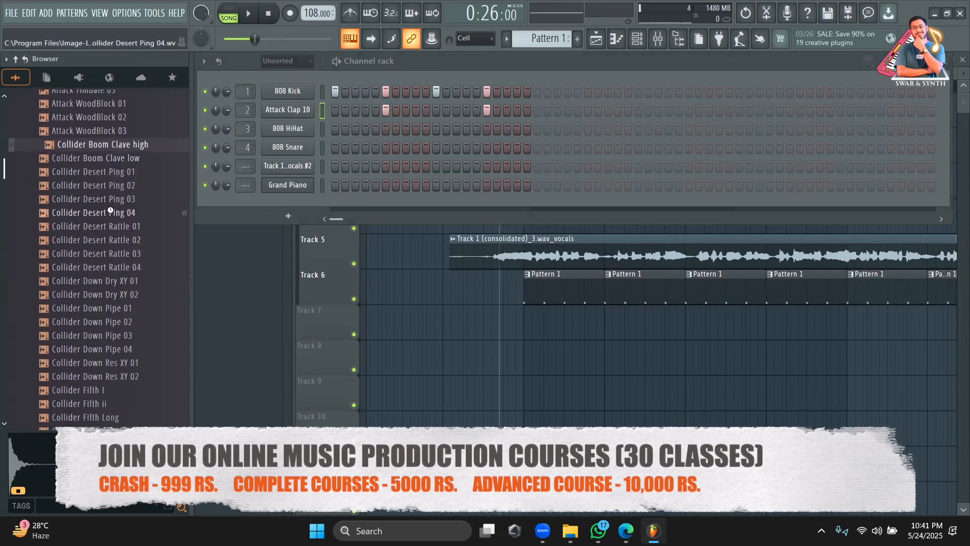
{"action": "left_click", "coordinate": [112, 226]}
{"action": "left_click", "coordinate": [122, 267]}
{"action": "left_click", "coordinate": [119, 240]}
{"action": "left_click", "coordinate": [121, 254]}
{"action": "left_click_drag", "start_coordinate": [122, 255], "coordinate": [302, 206]}
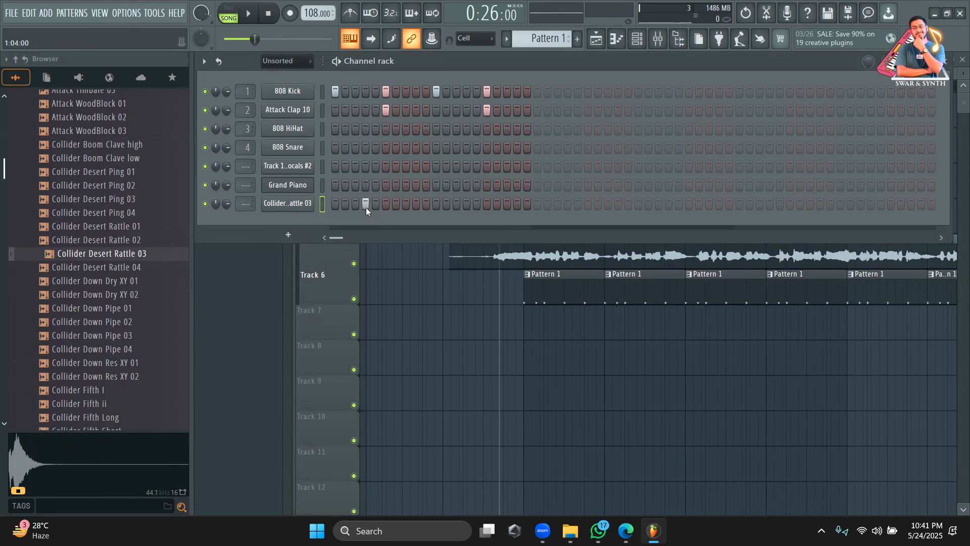
Place Collider Desert Rattle 03 hits on steps 4, 8, 14 and 18 of Pattern 1 and play them with the vocals
{"action": "left_click", "coordinate": [407, 204]}
{"action": "key", "text": "space"}
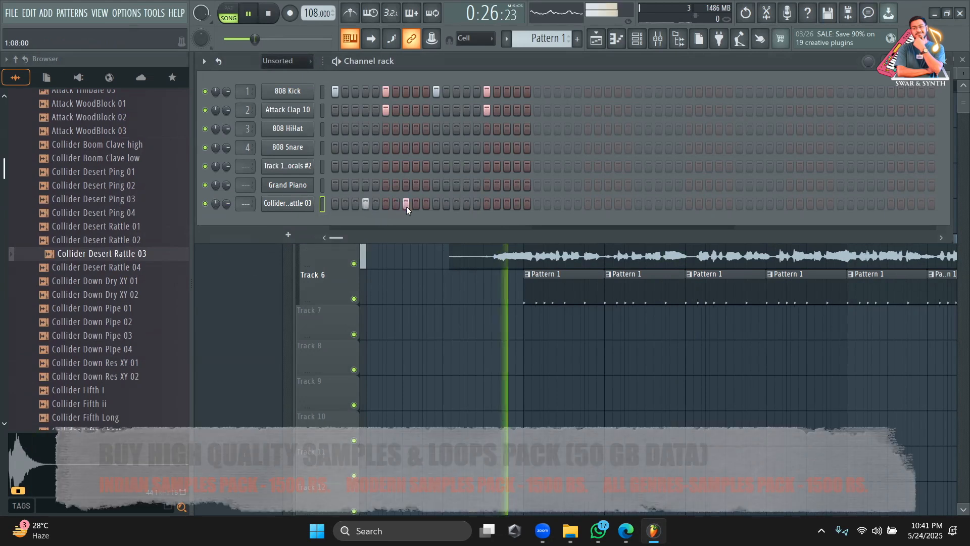
{"action": "left_click", "coordinate": [466, 204]}
{"action": "left_click", "coordinate": [507, 205]}
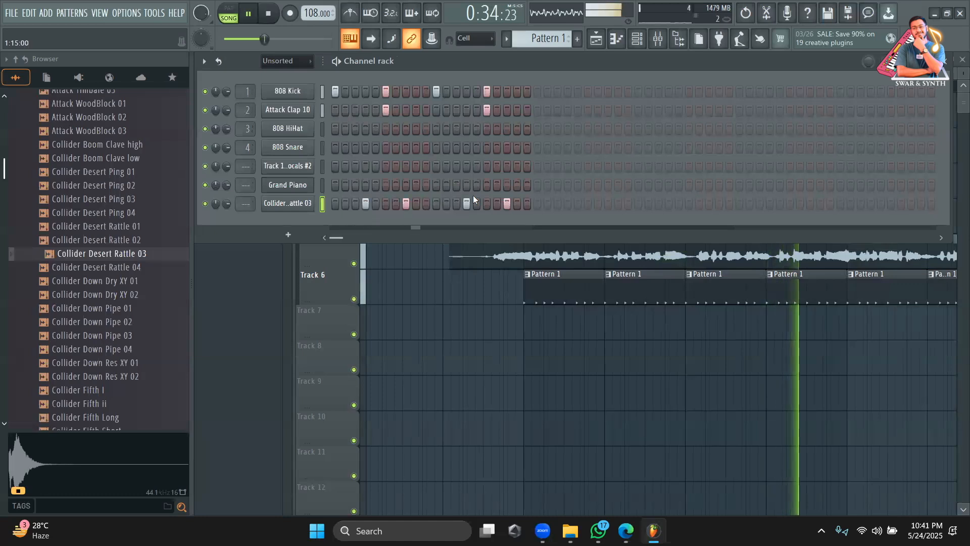
{"action": "key", "text": "space"}
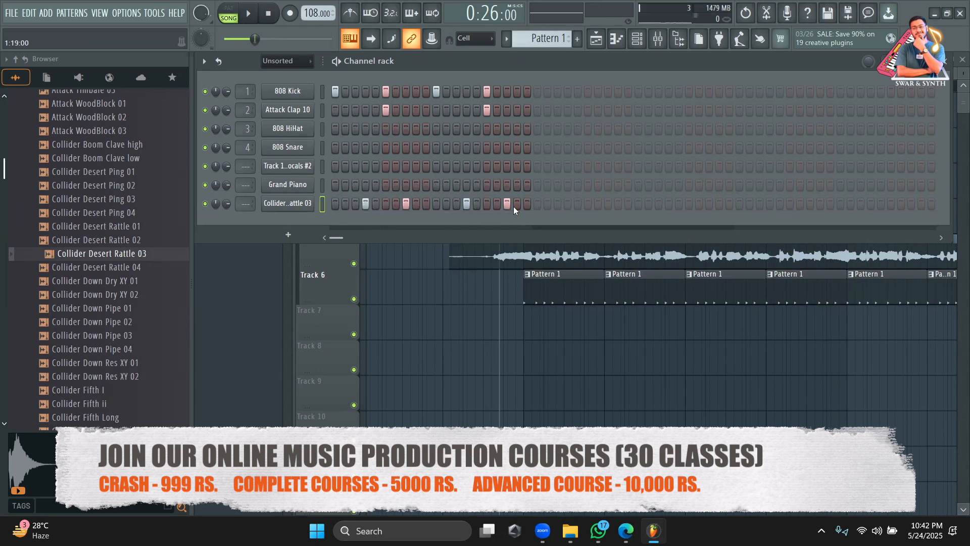
Replay the vocals with the kick, clap and rattle while looking through more Collider percussion samples
{"action": "left_click_drag", "start_coordinate": [512, 206], "coordinate": [329, 206]}
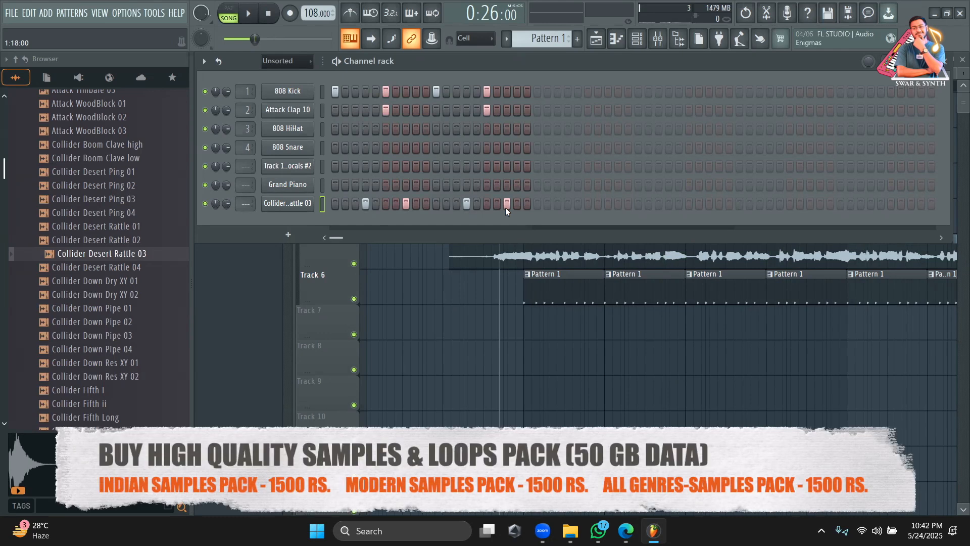
{"action": "key", "text": "space"}
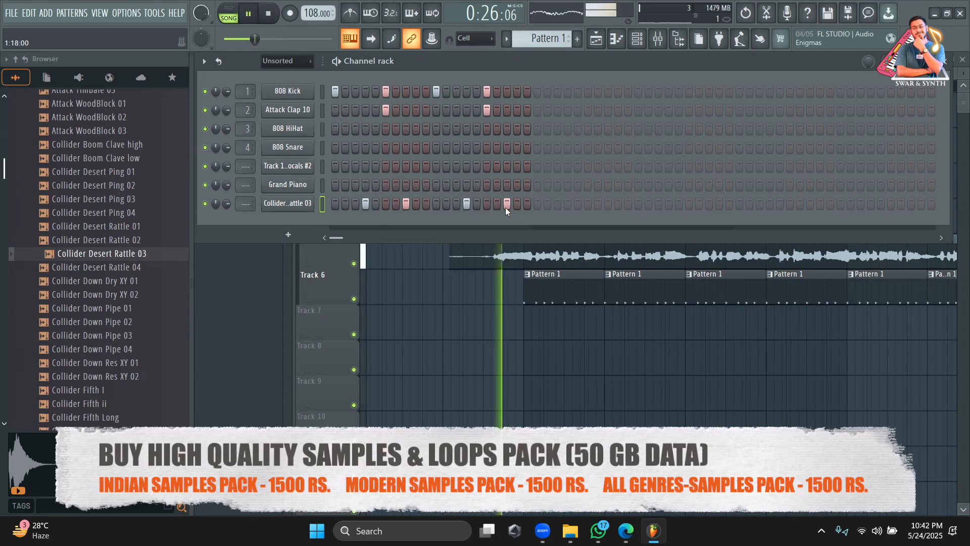
{"action": "scroll", "coordinate": [126, 318], "scroll_direction": "down", "scroll_amount": 5}
{"action": "scroll", "coordinate": [127, 318], "scroll_direction": "down", "scroll_amount": 3}
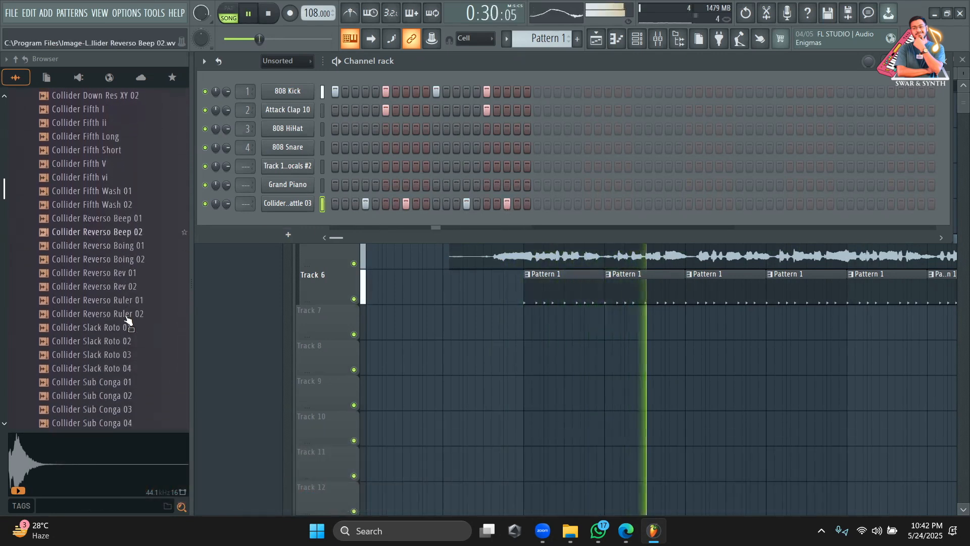
{"action": "key", "text": "space"}
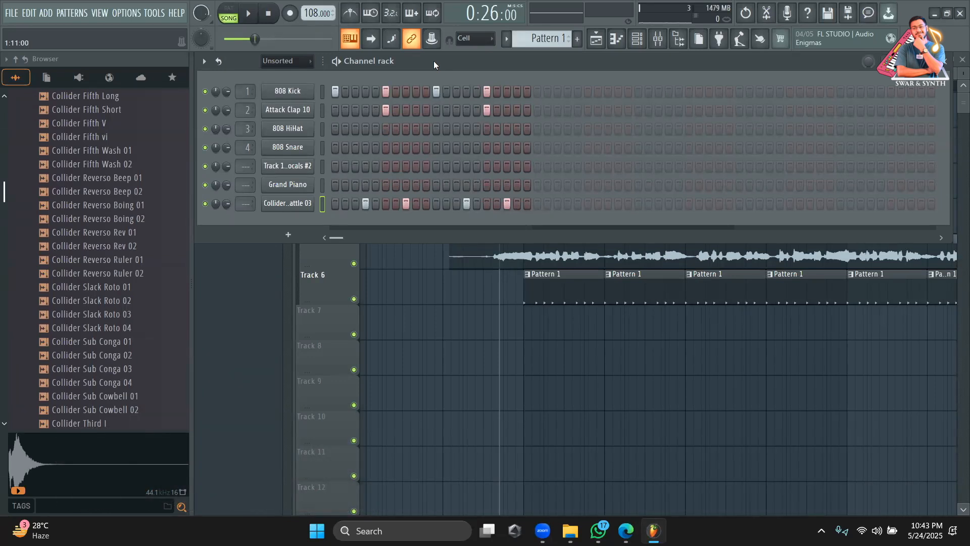
Review the project's time settings, including the time division and time signature options, without changing them
{"action": "left_click", "coordinate": [122, 15]}
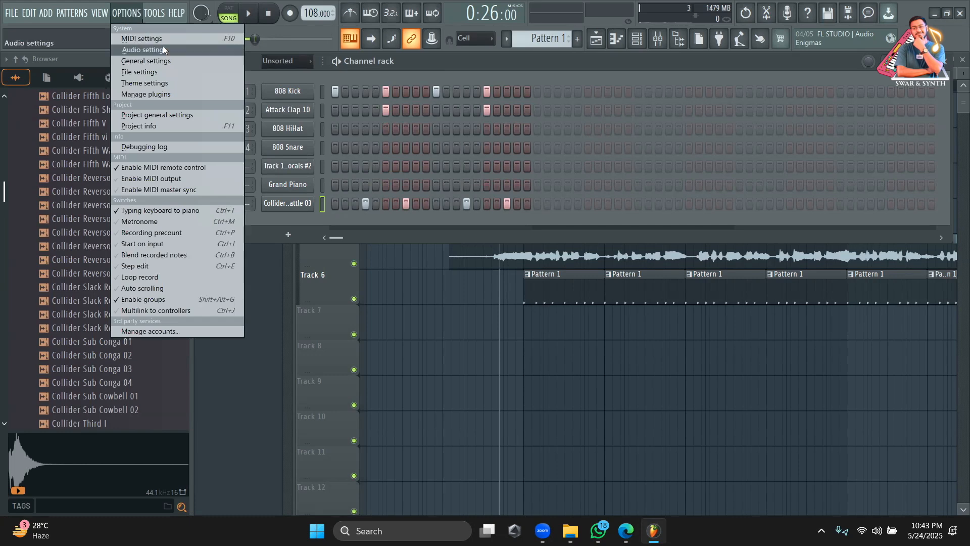
{"action": "left_click", "coordinate": [764, 65]}
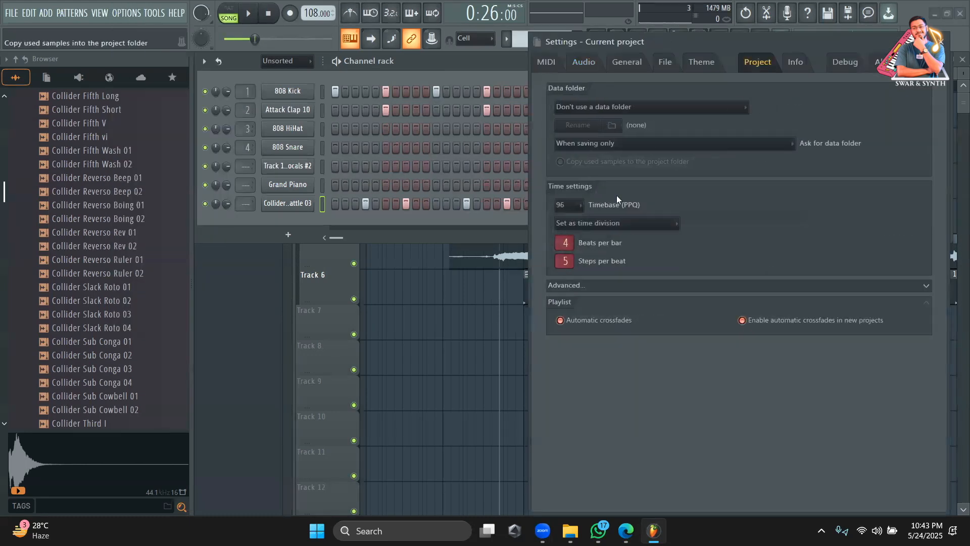
{"action": "left_click", "coordinate": [574, 222]}
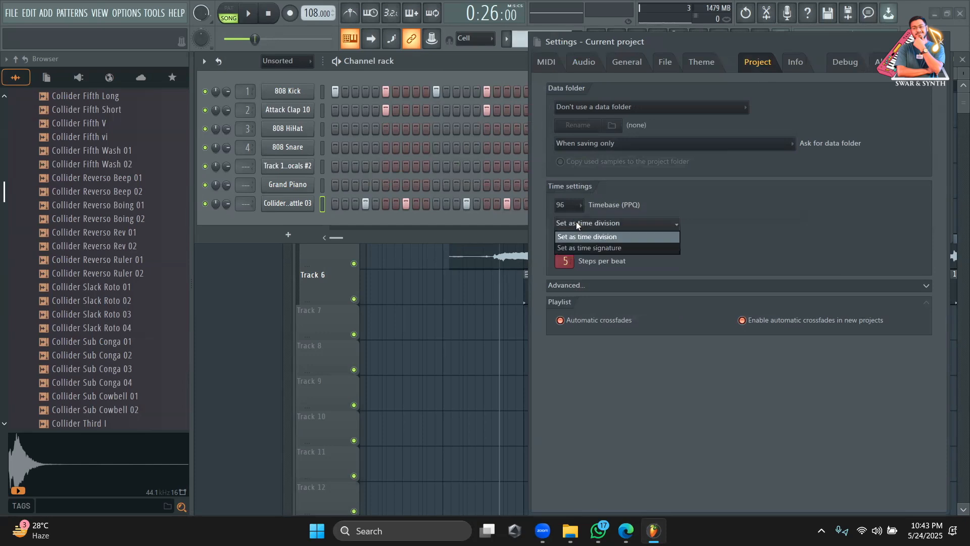
{"action": "left_click", "coordinate": [369, 224]}
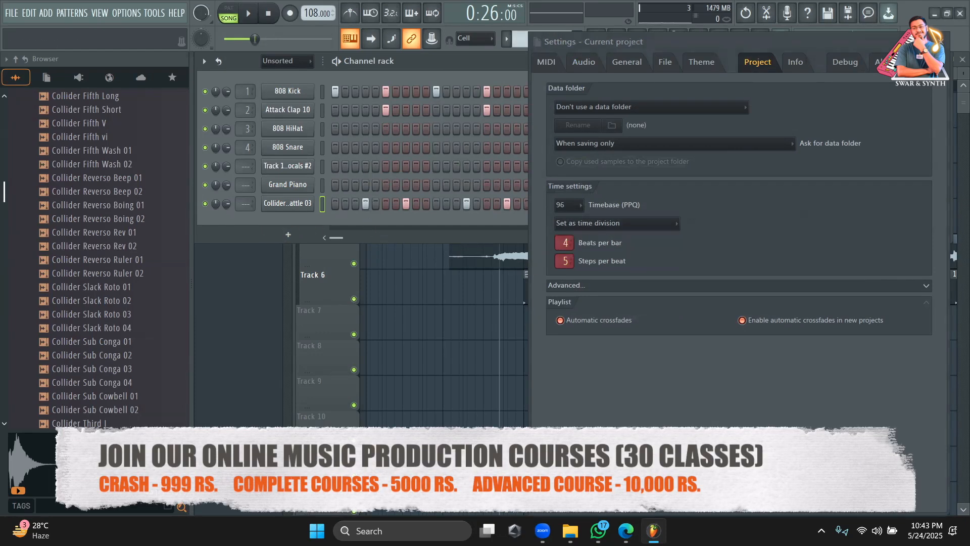
{"action": "left_click", "coordinate": [946, 47]}
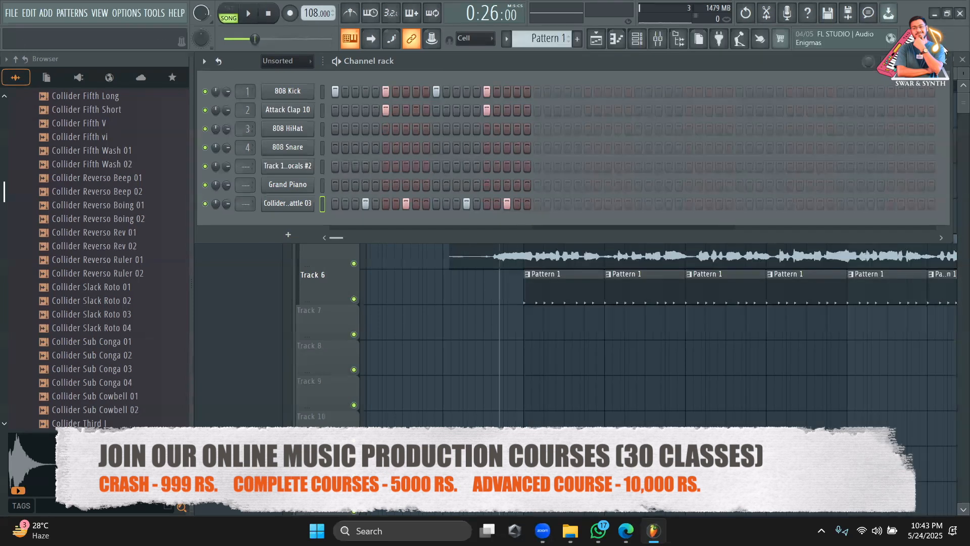
Bring the Playlist forward and play the vocals with the Pattern 1 clips from late in bar 12
{"action": "left_click", "coordinate": [221, 340]}
{"action": "key", "text": "space"}
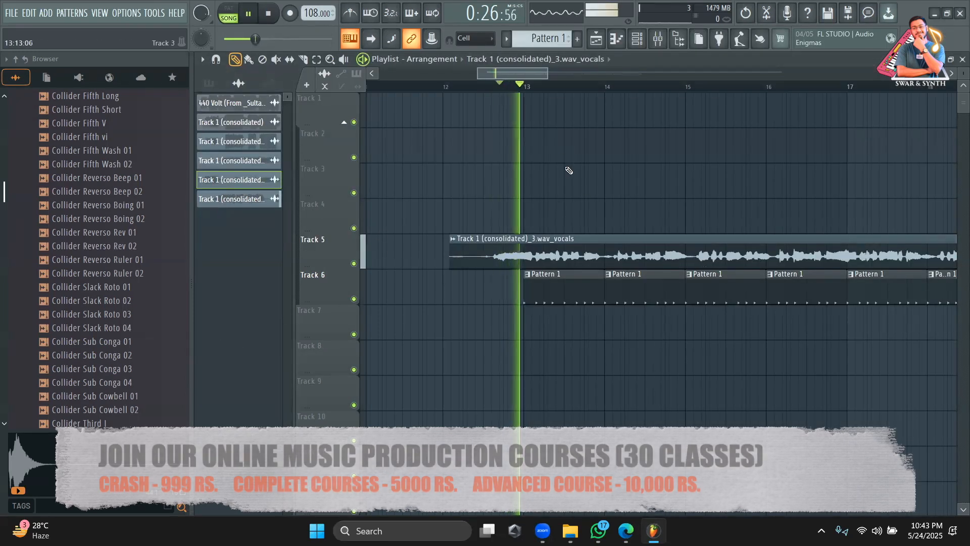
{"action": "scroll", "coordinate": [558, 127], "scroll_direction": "down", "scroll_amount": 2}
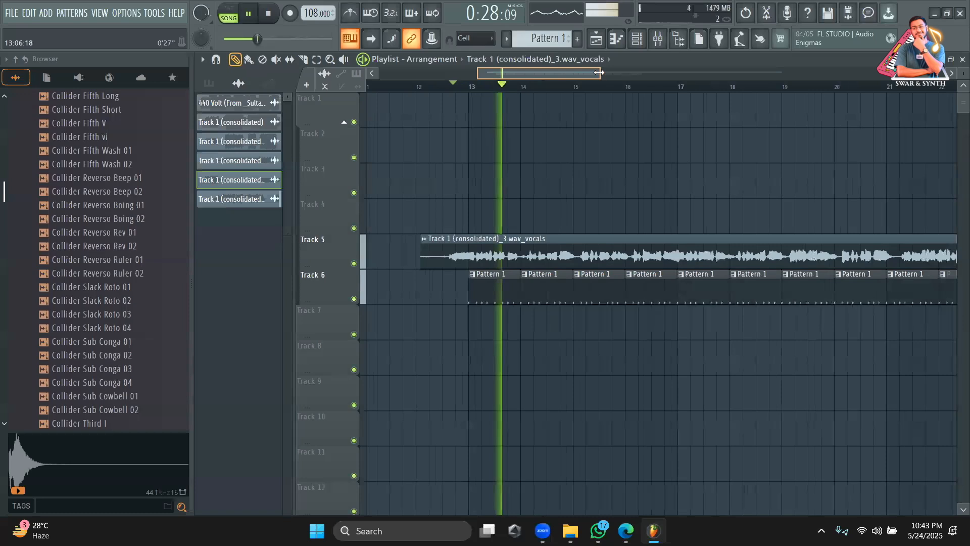
{"action": "key", "text": "space"}
Reopen the Channel rack, audition shakers in the Drums (ModeAudio) Shakers folder, and add Attack Shaker 10 as a new channel
{"action": "left_click", "coordinate": [638, 42]}
{"action": "scroll", "coordinate": [129, 316], "scroll_direction": "down", "scroll_amount": 15}
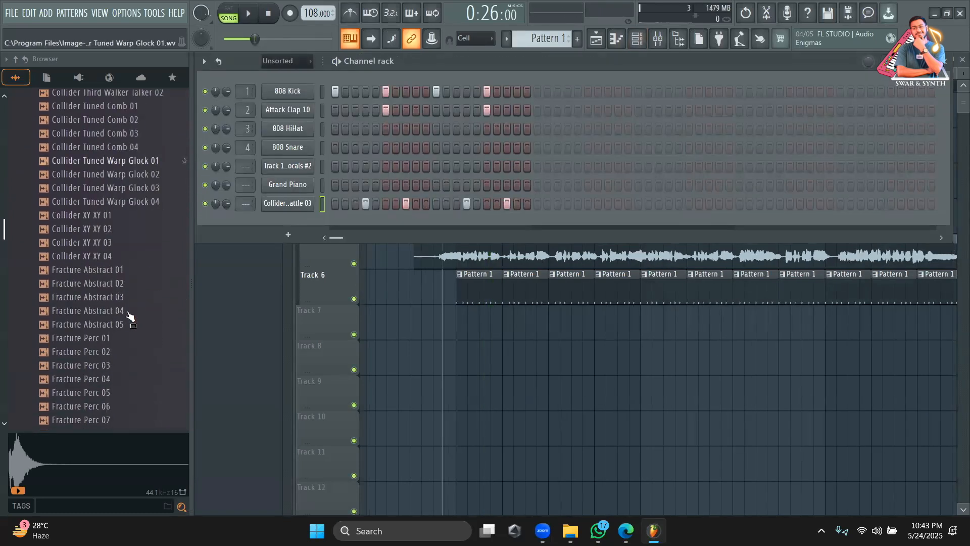
{"action": "scroll", "coordinate": [129, 316], "scroll_direction": "down", "scroll_amount": 20}
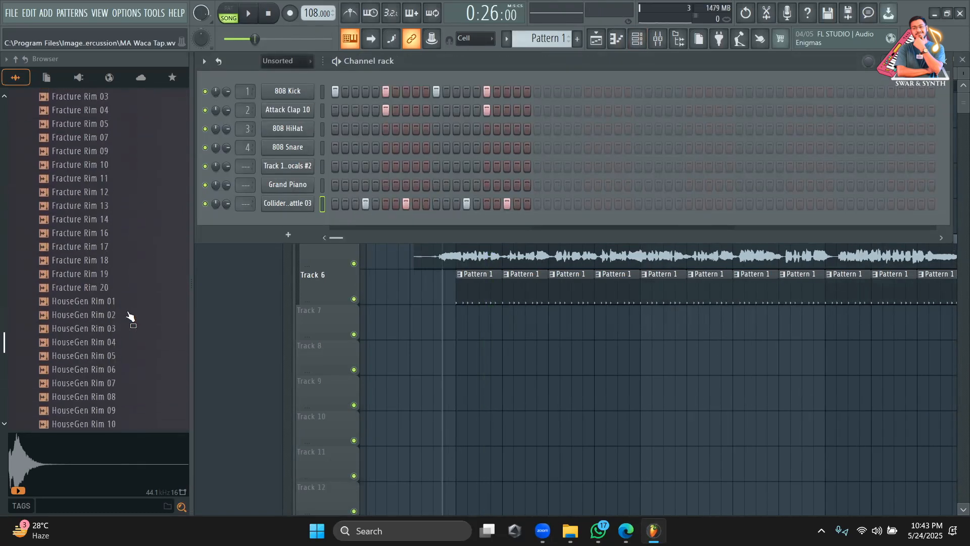
{"action": "scroll", "coordinate": [129, 316], "scroll_direction": "down", "scroll_amount": 5}
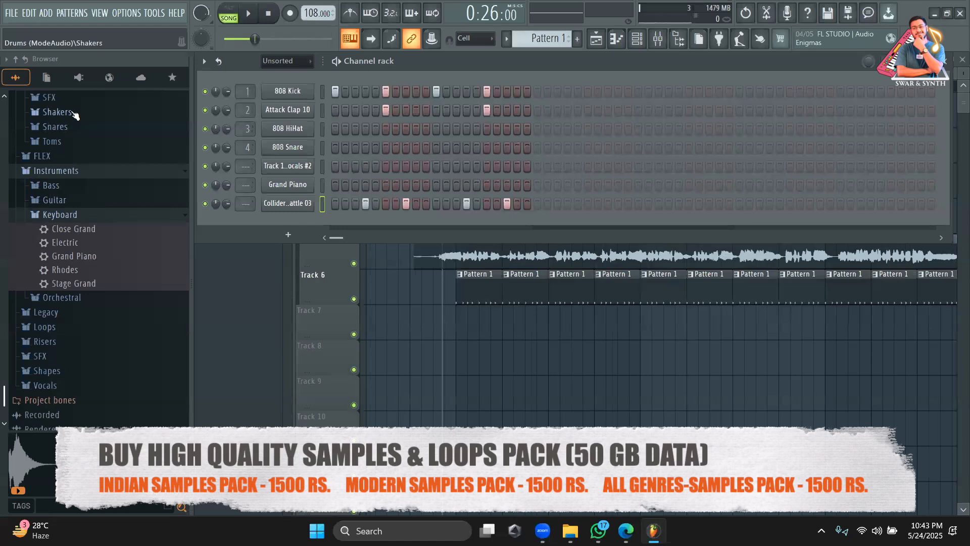
{"action": "left_click", "coordinate": [74, 112]}
{"action": "left_click", "coordinate": [75, 137]}
{"action": "left_click", "coordinate": [76, 164]}
{"action": "left_click", "coordinate": [78, 180]}
{"action": "left_click_drag", "start_coordinate": [82, 231], "coordinate": [283, 225]}
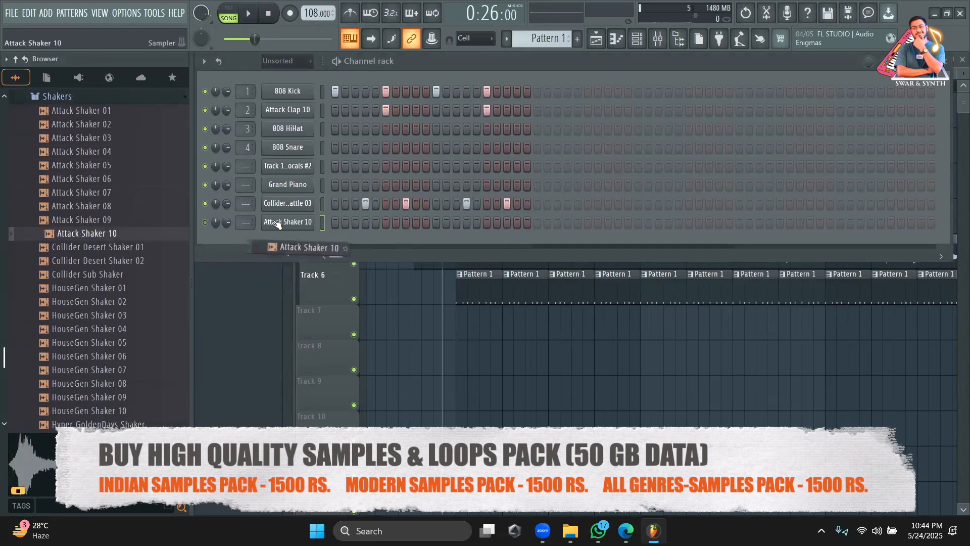
Place Attack Shaker 10 hits on steps 1 and 11 of Pattern 1 while the song plays
{"action": "key", "text": "space"}
{"action": "left_click", "coordinate": [436, 222]}
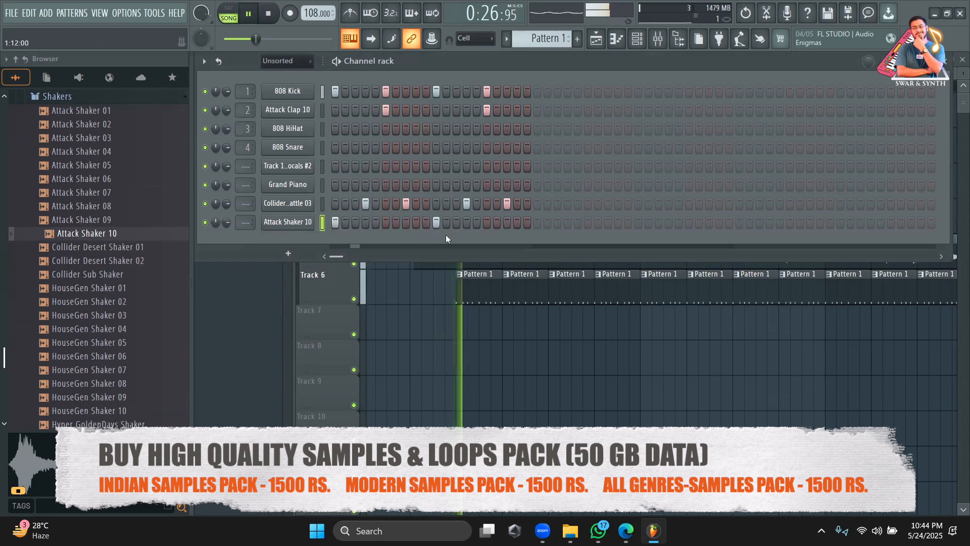
Audition more shaker samples in the ModeAudio Shakers folder, including Power Shaker 04, and stop the song playback
{"action": "scroll", "coordinate": [105, 253], "scroll_direction": "down", "scroll_amount": 7}
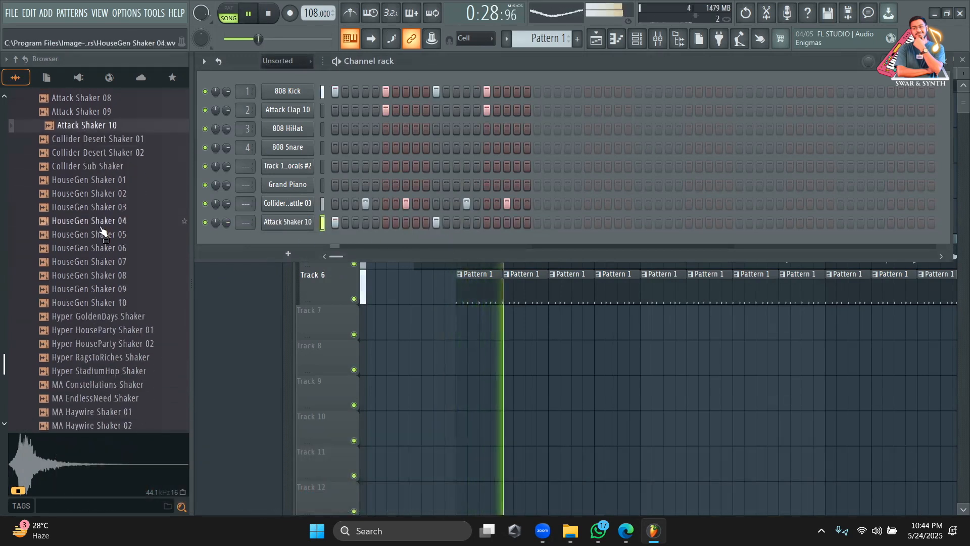
{"action": "left_click", "coordinate": [103, 279]}
{"action": "scroll", "coordinate": [101, 281], "scroll_direction": "down", "scroll_amount": 4}
{"action": "left_click", "coordinate": [86, 240]}
{"action": "key", "text": "space"}
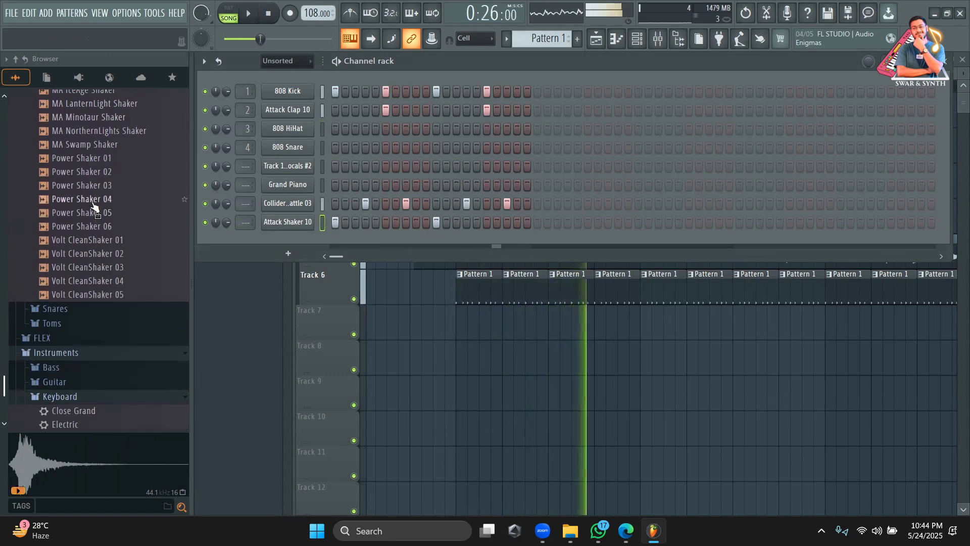
{"action": "scroll", "coordinate": [99, 252], "scroll_direction": "down", "scroll_amount": 1}
{"action": "left_click", "coordinate": [81, 261]}
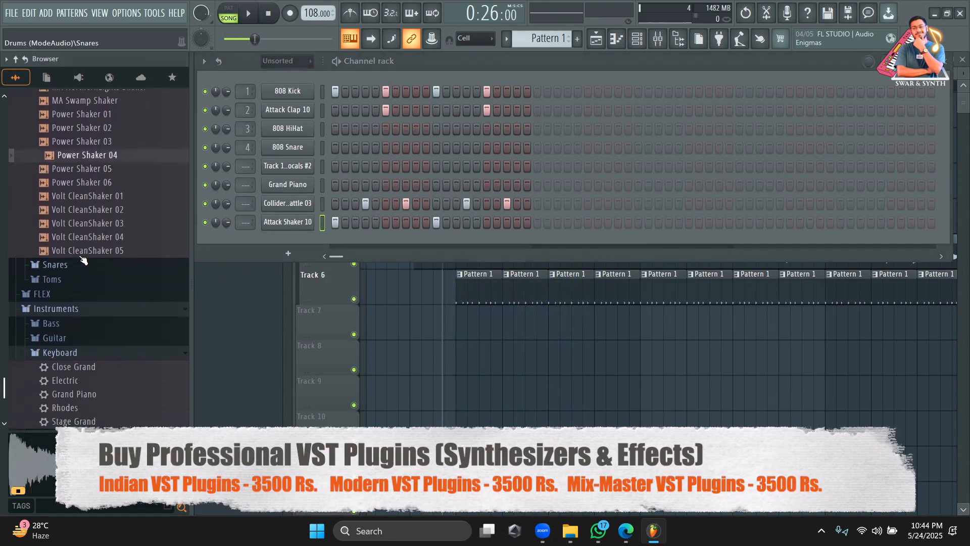
Audition rim samples in the ModeAudio Rims folder and add MA Phoenix Rim as a new channel in the channel rack
{"action": "scroll", "coordinate": [82, 261], "scroll_direction": "up", "scroll_amount": 12}
{"action": "scroll", "coordinate": [82, 260], "scroll_direction": "up", "scroll_amount": 10}
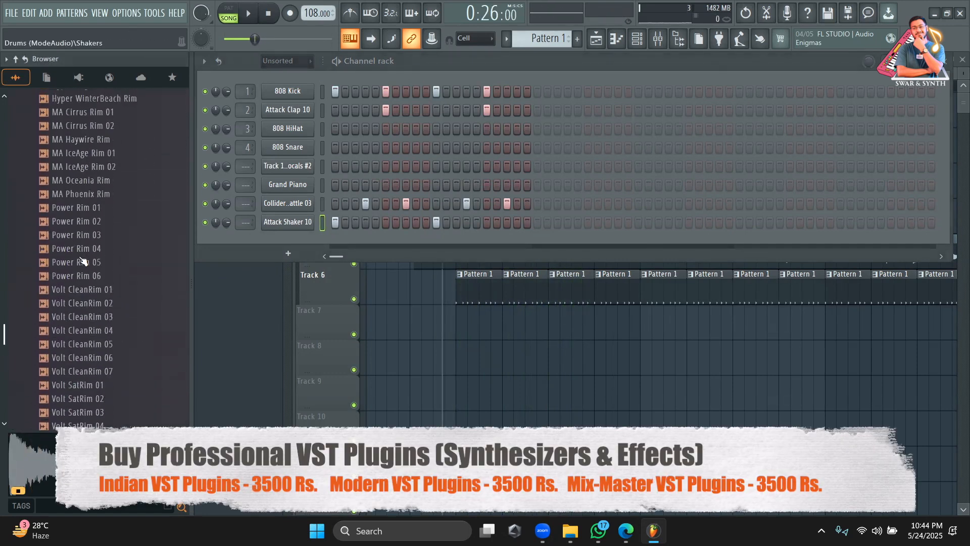
{"action": "left_click", "coordinate": [82, 238]}
{"action": "scroll", "coordinate": [88, 266], "scroll_direction": "down", "scroll_amount": 6}
{"action": "left_click", "coordinate": [88, 264]}
{"action": "left_click", "coordinate": [89, 276]}
{"action": "left_click", "coordinate": [90, 263]}
{"action": "left_click_drag", "start_coordinate": [92, 259], "coordinate": [293, 241]}
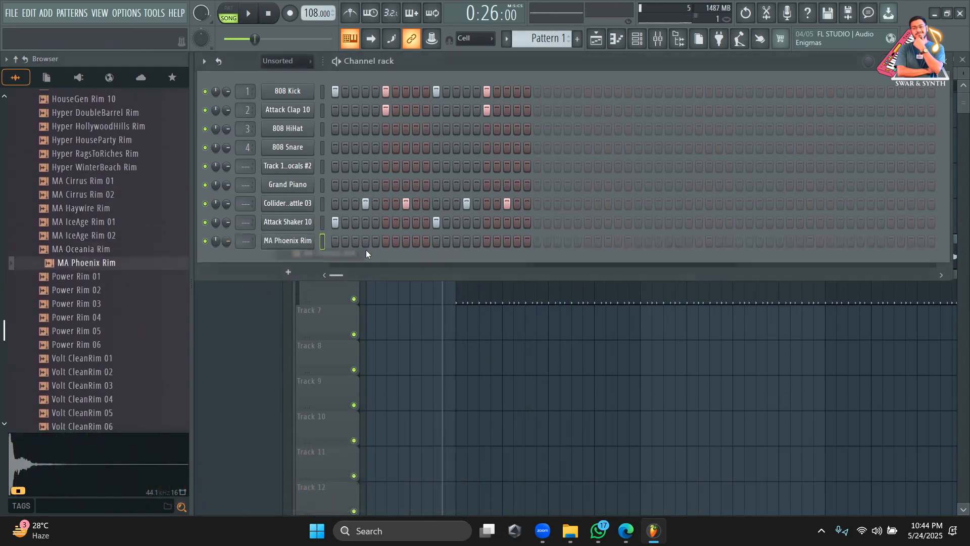
Place MA Phoenix Rim hits on steps 6 and 16 with the song playing, and view that channel's sampler settings
{"action": "left_click", "coordinate": [385, 241]}
{"action": "key", "text": "space"}
{"action": "left_click", "coordinate": [486, 241]}
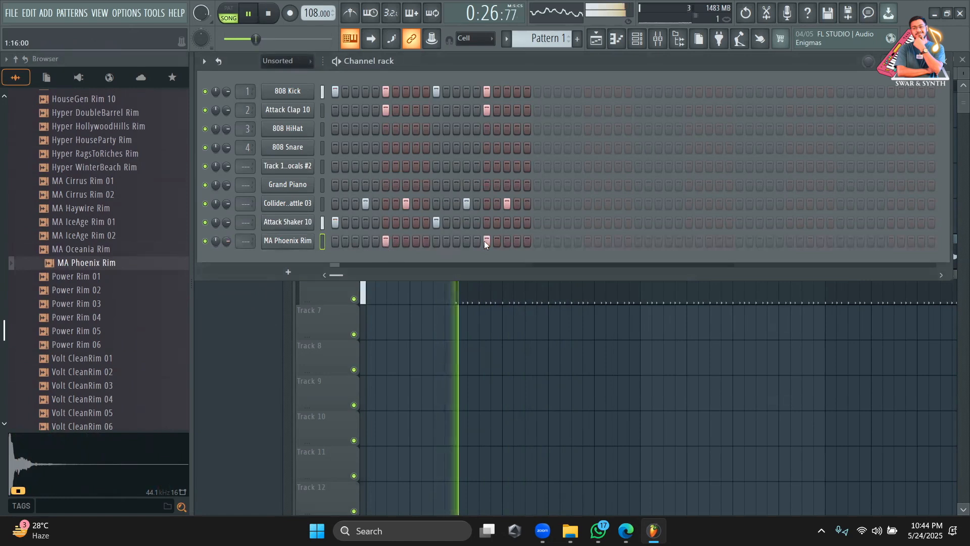
{"action": "left_click", "coordinate": [295, 245]}
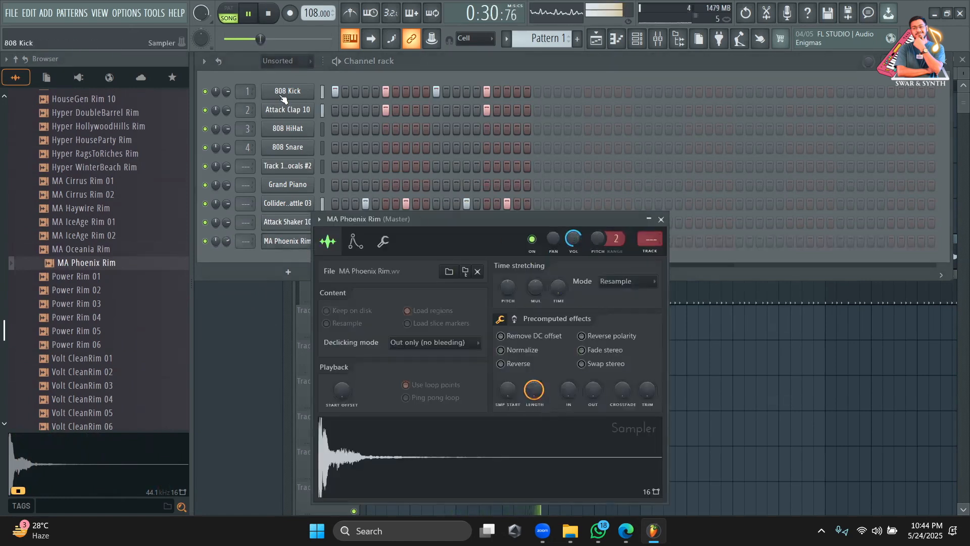
{"action": "left_click", "coordinate": [278, 74]}
Collapse the Percussion folder, open the Kicks folder under Drums (ModeAudio) and stop the song playback
{"action": "scroll", "coordinate": [95, 197], "scroll_direction": "up", "scroll_amount": 5}
{"action": "scroll", "coordinate": [95, 197], "scroll_direction": "up", "scroll_amount": 15}
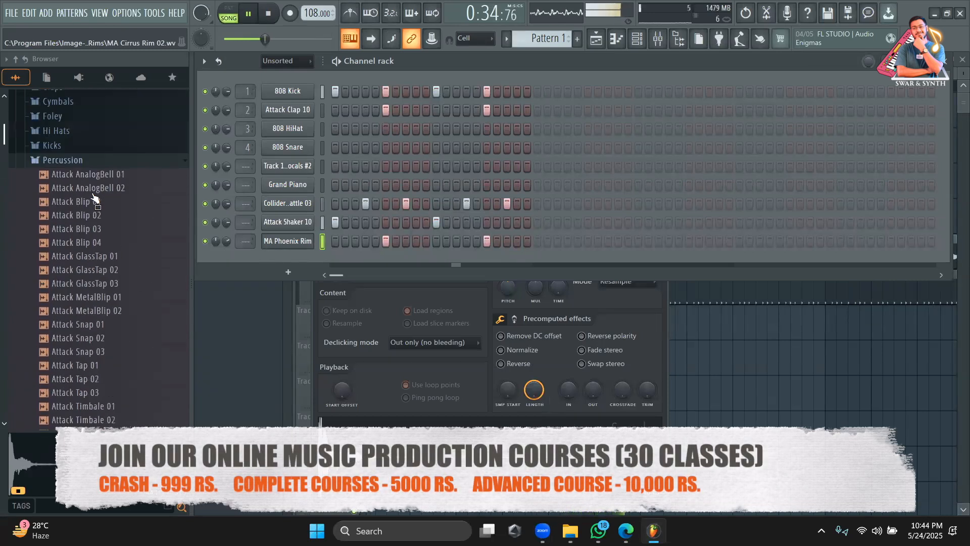
{"action": "scroll", "coordinate": [93, 198], "scroll_direction": "up", "scroll_amount": 8}
{"action": "scroll", "coordinate": [95, 218], "scroll_direction": "down", "scroll_amount": 6}
{"action": "left_click", "coordinate": [91, 265]}
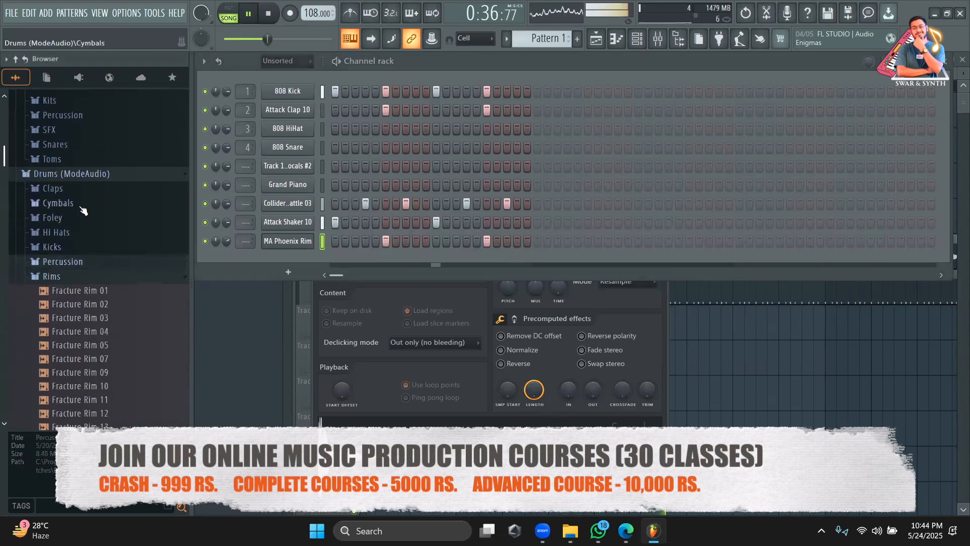
{"action": "scroll", "coordinate": [81, 273], "scroll_direction": "up", "scroll_amount": 1}
{"action": "left_click", "coordinate": [71, 280]}
{"action": "key", "text": "space"}
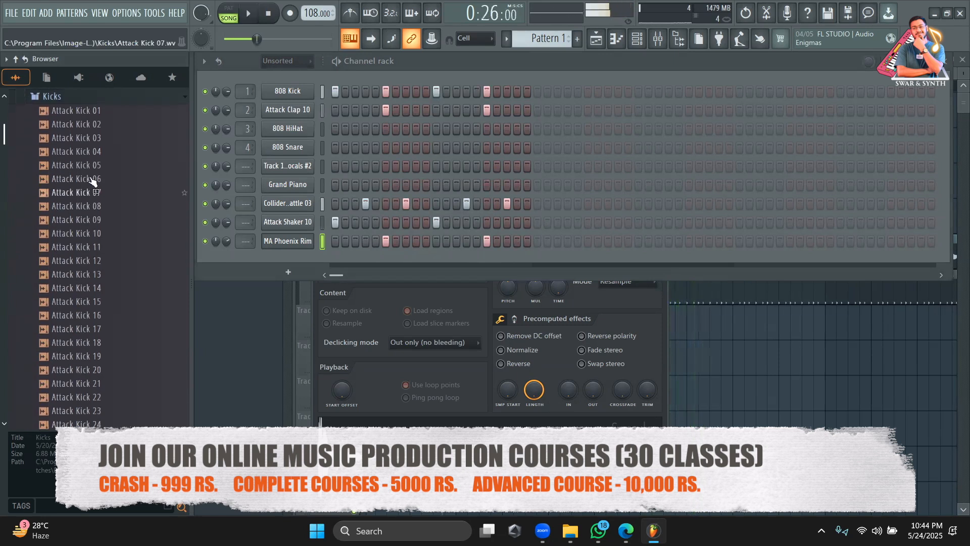
Audition kick samples such as Attack Kick 07, Attack Kick 11 and Collider Down Kick 01, and return to the Drums folders
{"action": "left_click", "coordinate": [91, 192]}
{"action": "left_click", "coordinate": [87, 249]}
{"action": "scroll", "coordinate": [87, 249], "scroll_direction": "down", "scroll_amount": 19}
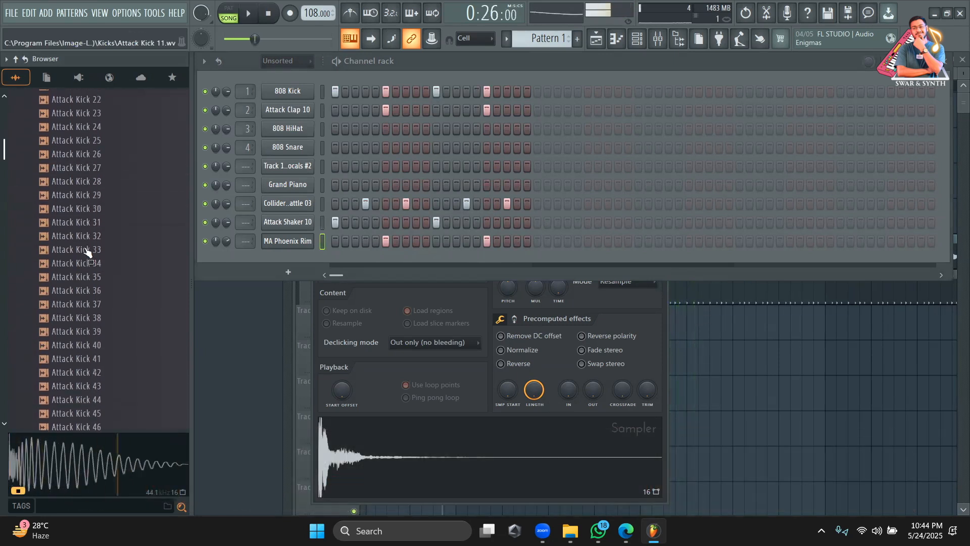
{"action": "left_click", "coordinate": [88, 247]}
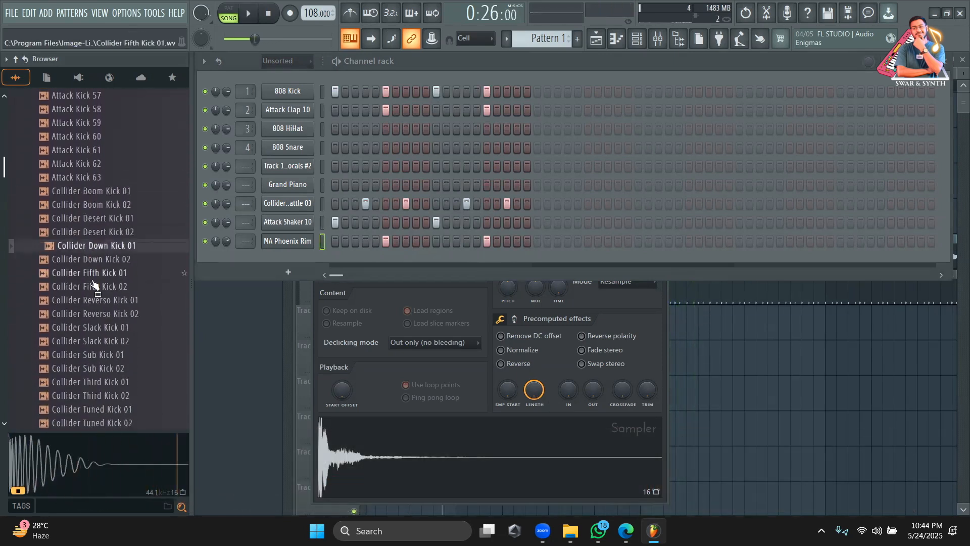
{"action": "scroll", "coordinate": [78, 282], "scroll_direction": "down", "scroll_amount": 12}
{"action": "left_click", "coordinate": [87, 232]}
{"action": "left_click", "coordinate": [86, 260]}
{"action": "scroll", "coordinate": [98, 269], "scroll_direction": "down", "scroll_amount": 9}
{"action": "scroll", "coordinate": [96, 268], "scroll_direction": "up", "scroll_amount": 20}
{"action": "scroll", "coordinate": [76, 177], "scroll_direction": "down", "scroll_amount": 5}
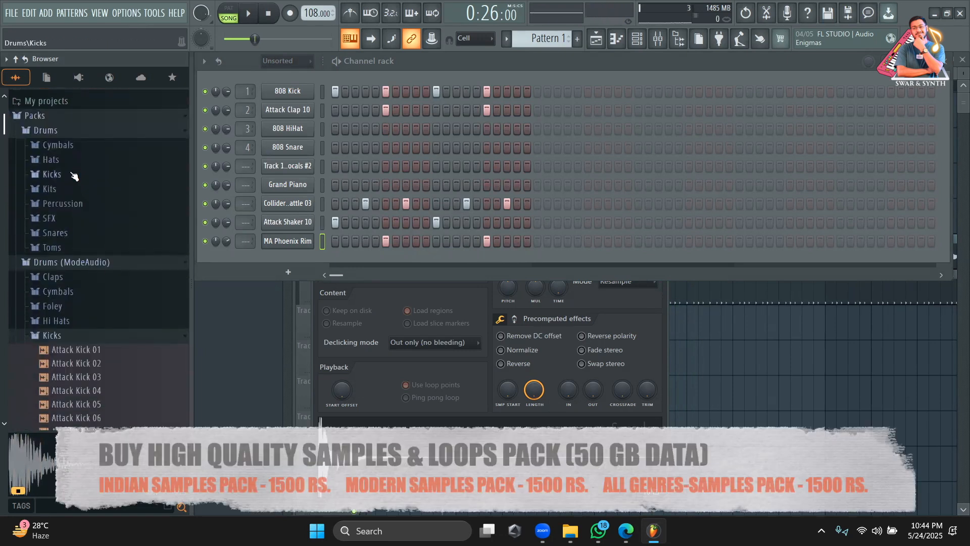
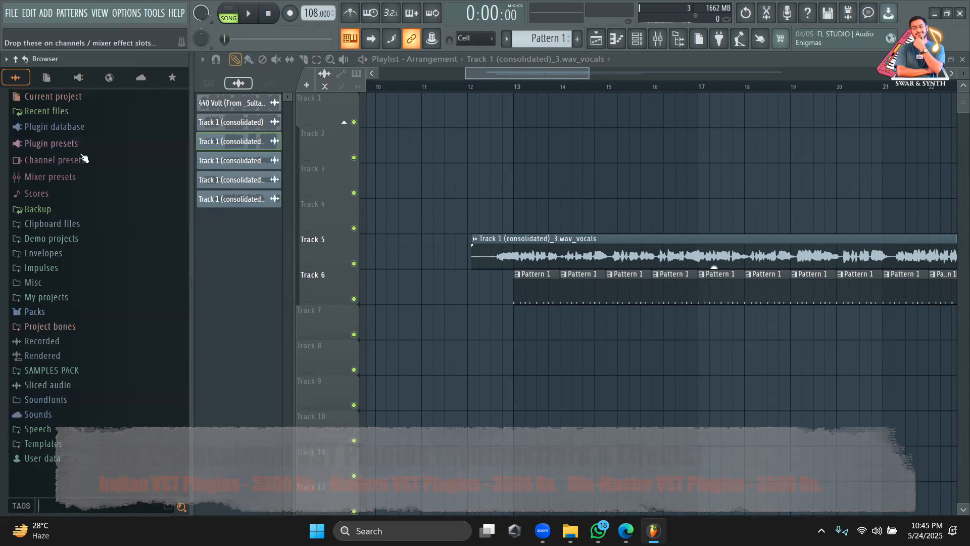
Browse SAMPLES PACK to ALL TIME FAVS, INDIAN Percussions, and open the Big Fish Audio BollyHood Beats folder
{"action": "left_click", "coordinate": [69, 372]}
{"action": "scroll", "coordinate": [71, 303], "scroll_direction": "down", "scroll_amount": 8}
{"action": "scroll", "coordinate": [76, 215], "scroll_direction": "up", "scroll_amount": 8}
{"action": "scroll", "coordinate": [76, 214], "scroll_direction": "down", "scroll_amount": 10}
{"action": "left_click", "coordinate": [75, 210]}
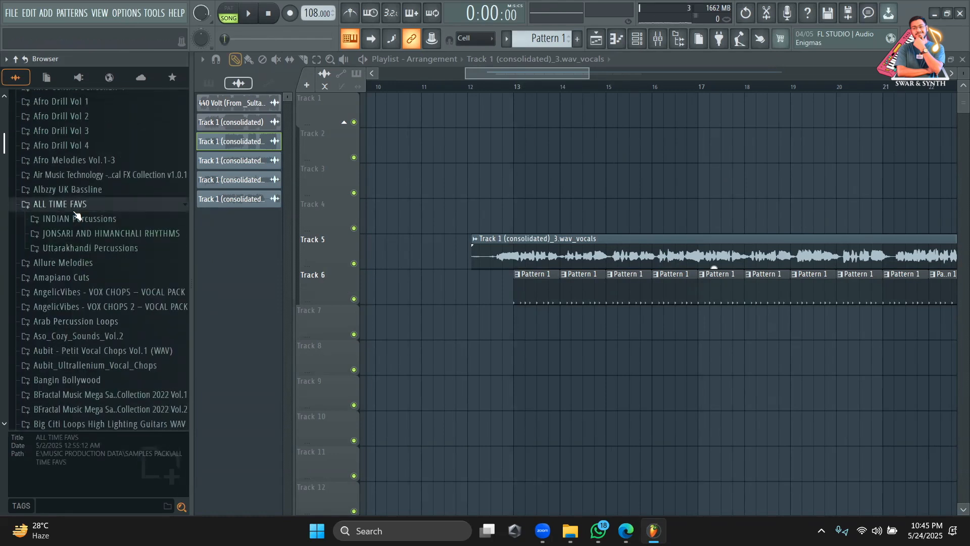
{"action": "left_click", "coordinate": [77, 218]}
{"action": "scroll", "coordinate": [78, 219], "scroll_direction": "down", "scroll_amount": 2}
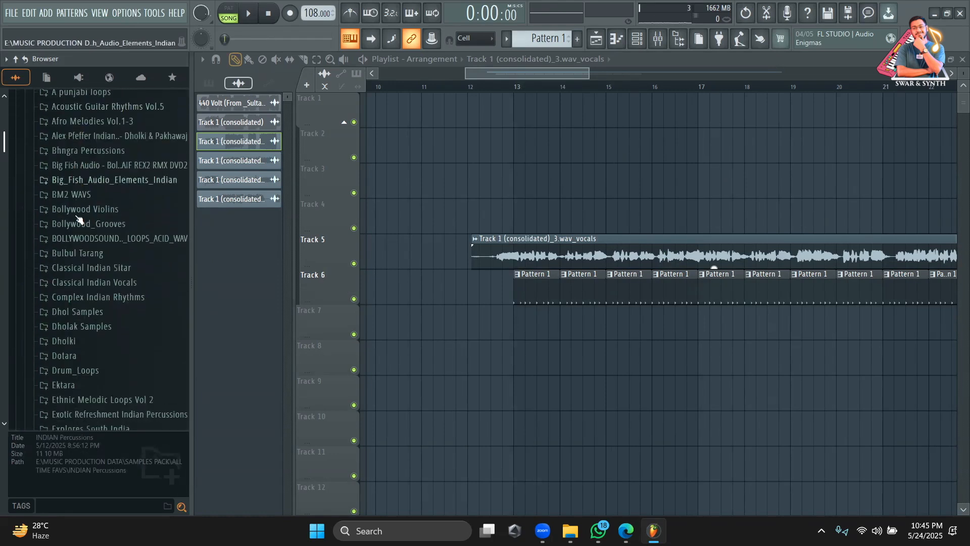
{"action": "left_click", "coordinate": [130, 162]}
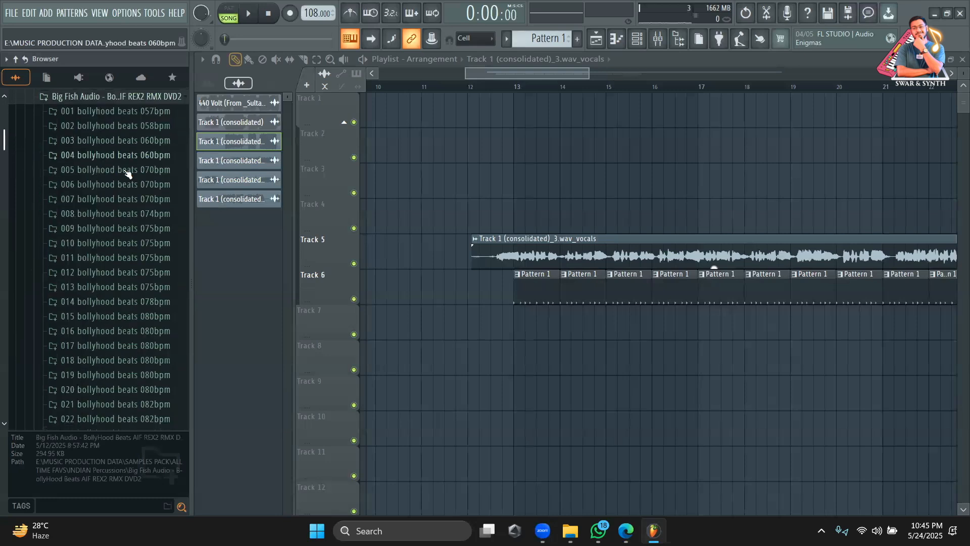
Audition percussion loops from the 005, 012 and 015 bollyhood beats folders and look into the 001 folder
{"action": "left_click", "coordinate": [118, 172]}
{"action": "left_click", "coordinate": [114, 185]}
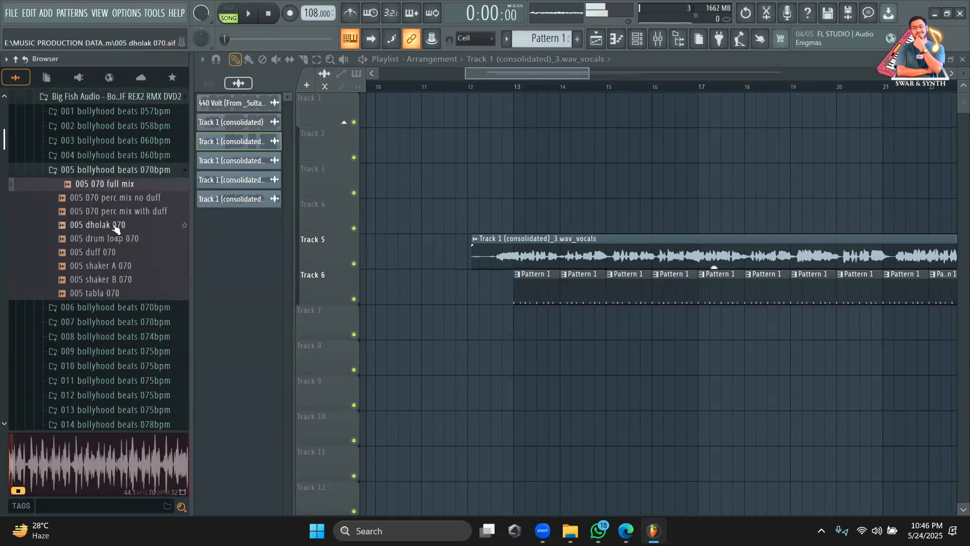
{"action": "scroll", "coordinate": [116, 230], "scroll_direction": "down", "scroll_amount": 4}
{"action": "left_click", "coordinate": [114, 225]}
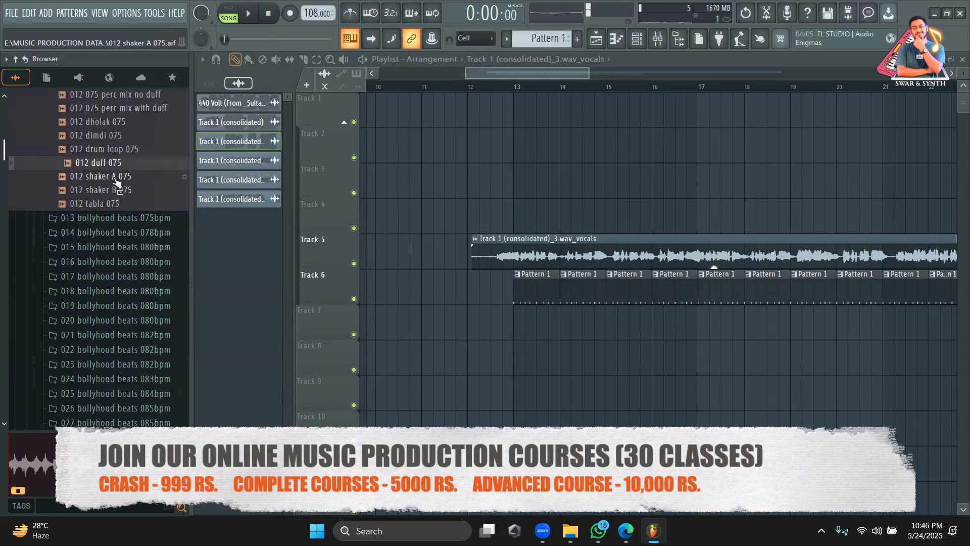
{"action": "left_click", "coordinate": [119, 254]}
{"action": "left_click", "coordinate": [119, 271]}
{"action": "left_click", "coordinate": [118, 266]}
{"action": "scroll", "coordinate": [119, 268], "scroll_direction": "up", "scroll_amount": 5}
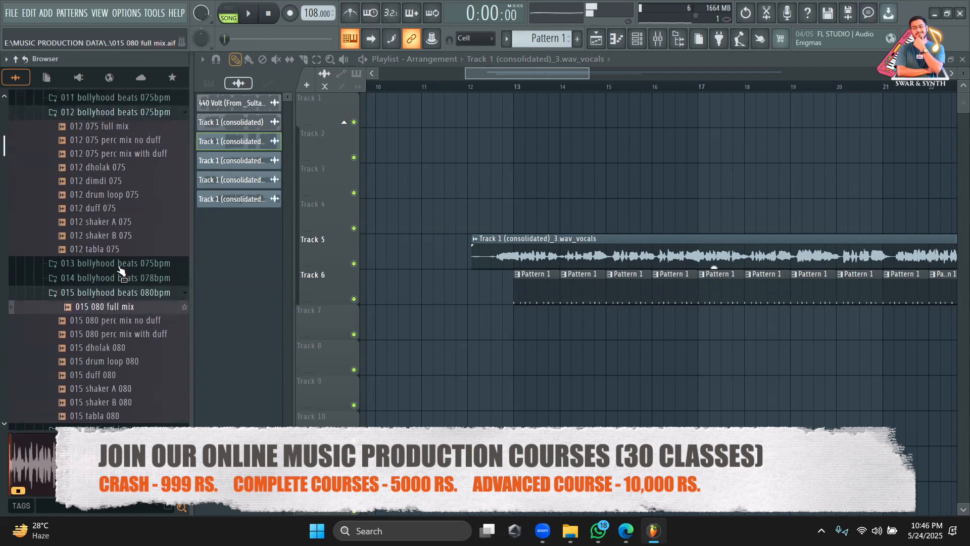
{"action": "scroll", "coordinate": [119, 266], "scroll_direction": "up", "scroll_amount": 10}
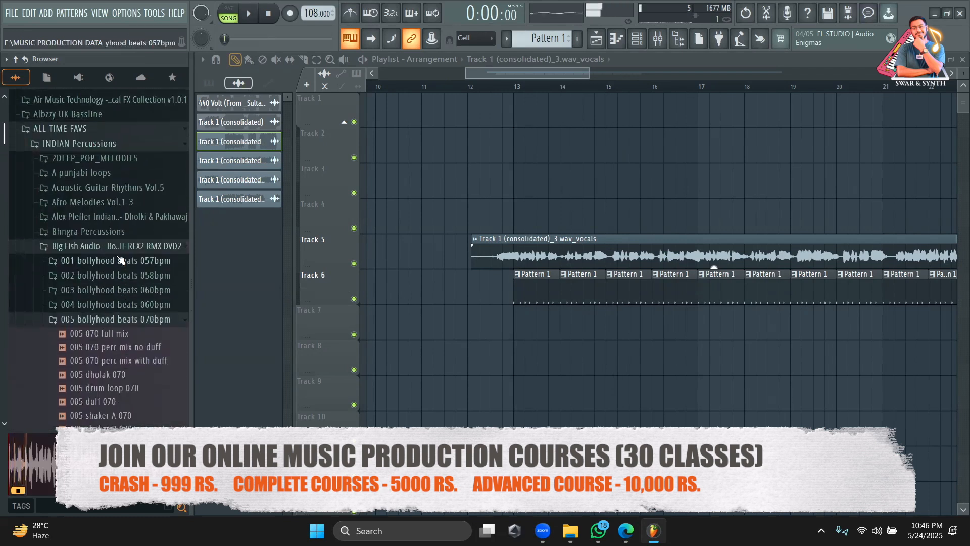
{"action": "left_click", "coordinate": [119, 260]}
{"action": "left_click", "coordinate": [120, 262]}
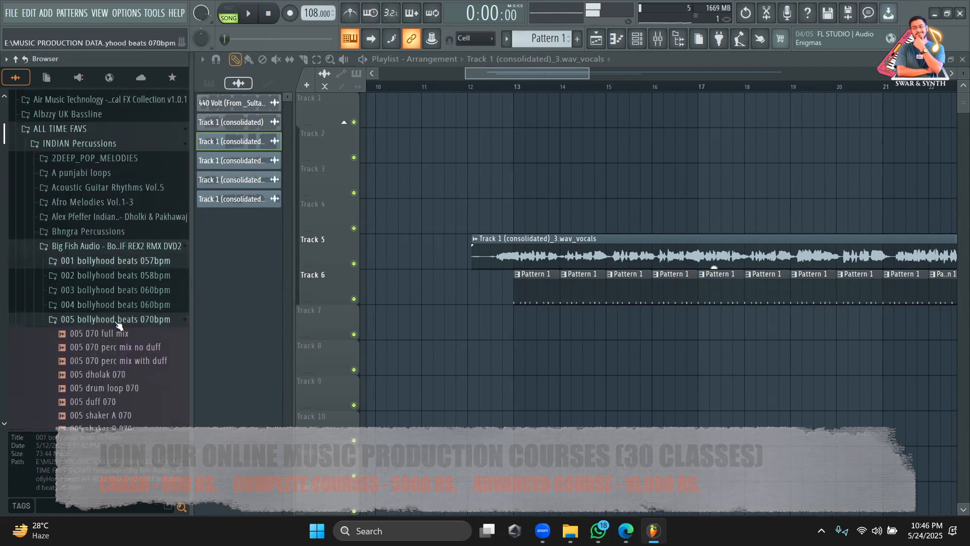
Search the browser for DADRA and place the Dadra wes 118 loop on Track 2 near bar 12
{"action": "left_click", "coordinate": [80, 507]}
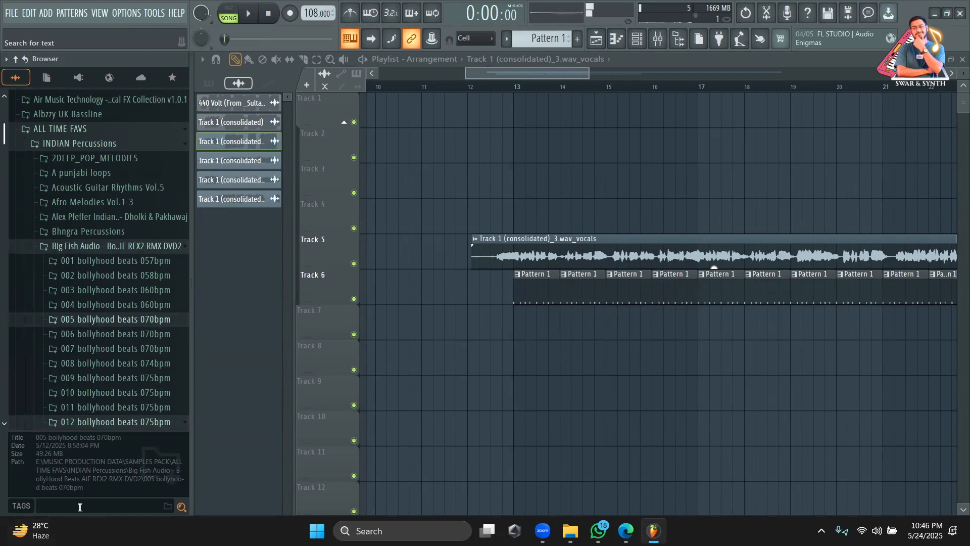
{"action": "key", "text": "Return"}
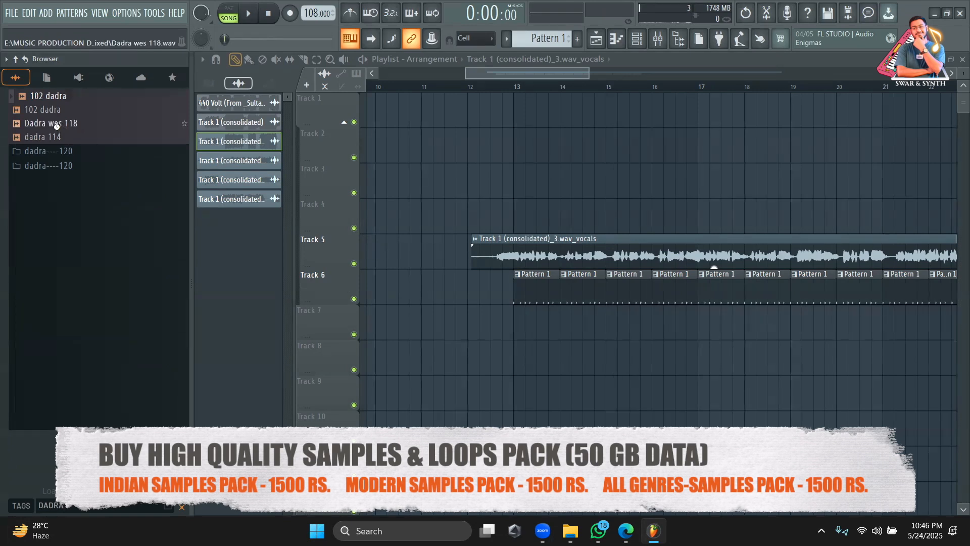
{"action": "left_click", "coordinate": [65, 127]}
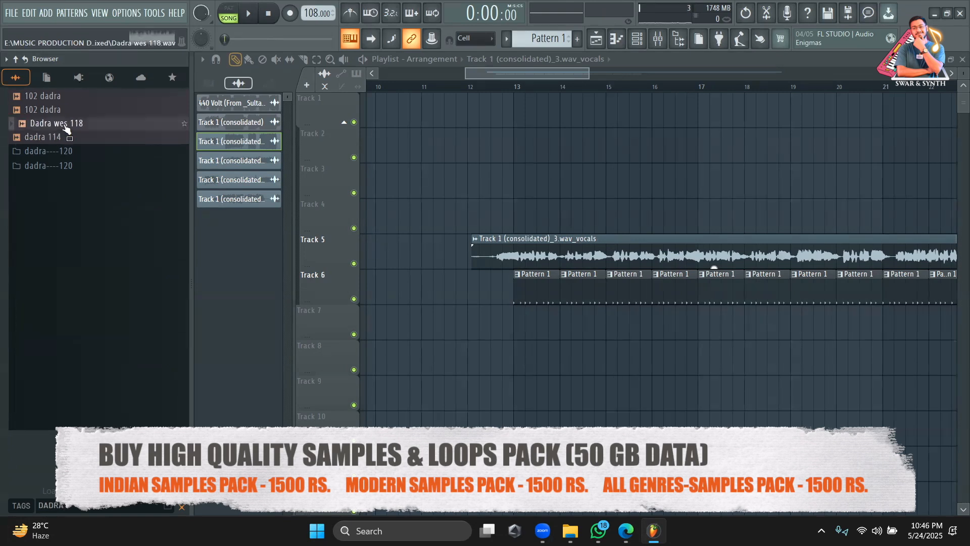
{"action": "left_click_drag", "start_coordinate": [58, 132], "coordinate": [411, 159]}
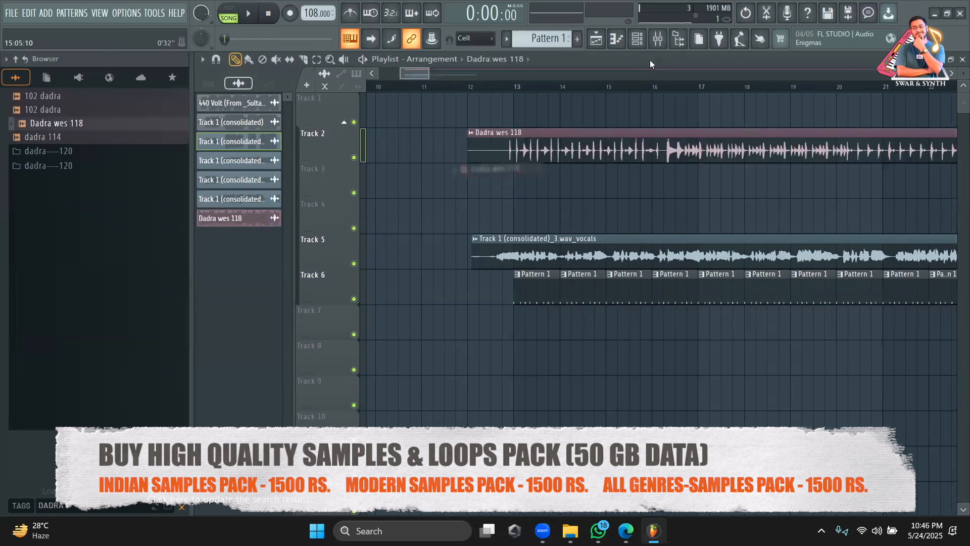
Play the arrangement from around bars 57 and 30 to hear the Dadra wes 118 loop
{"action": "left_click_drag", "start_coordinate": [429, 72], "coordinate": [626, 75]}
{"action": "key", "text": "space"}
{"action": "left_click", "coordinate": [648, 86]}
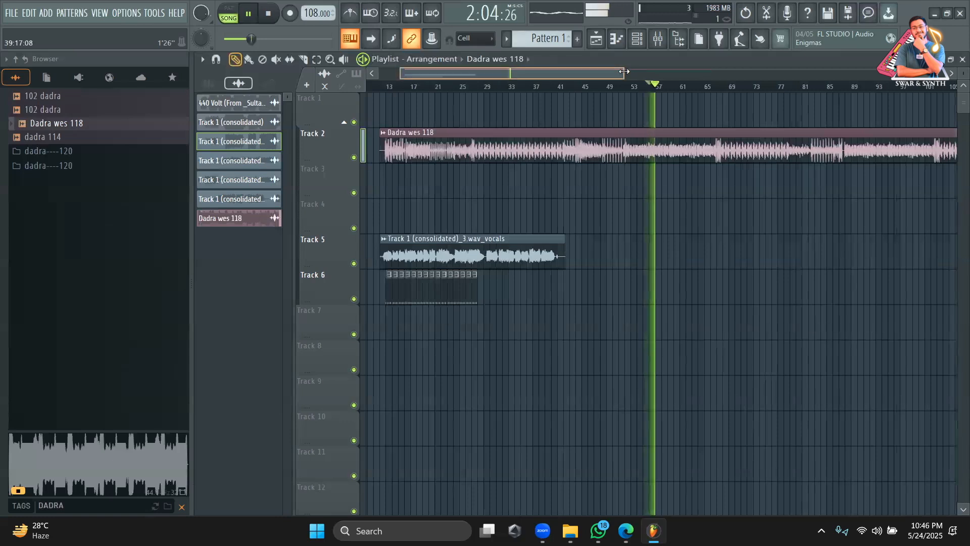
{"action": "left_click_drag", "start_coordinate": [625, 75], "coordinate": [535, 74]}
{"action": "left_click", "coordinate": [575, 85]}
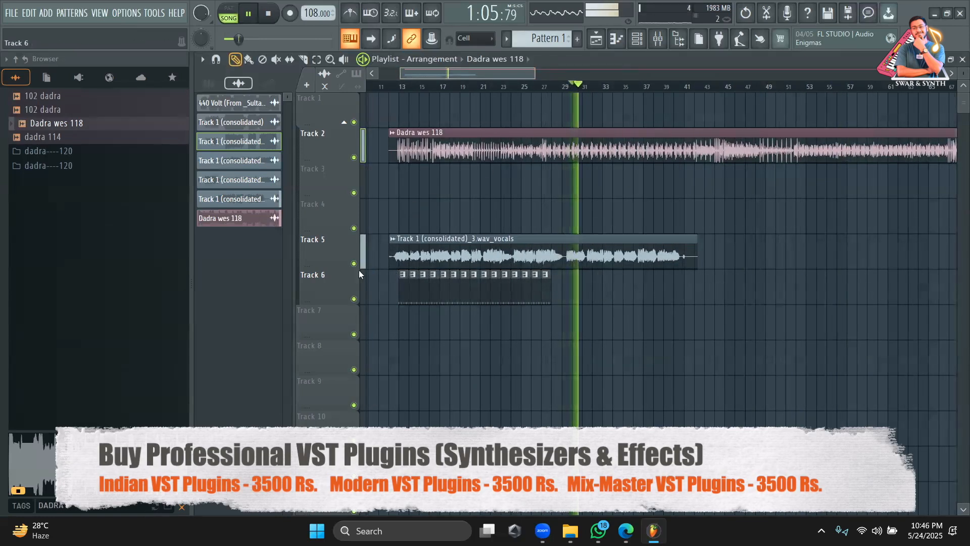
Mute Track 5 and Track 6 and listen to the Dadra wes 118 loop alone from several points between bars 13 and 17
{"action": "left_click", "coordinate": [354, 263]}
{"action": "left_click", "coordinate": [354, 299]}
{"action": "left_click", "coordinate": [507, 86]}
{"action": "left_click_drag", "start_coordinate": [535, 75], "coordinate": [454, 75]}
{"action": "left_click", "coordinate": [493, 87]}
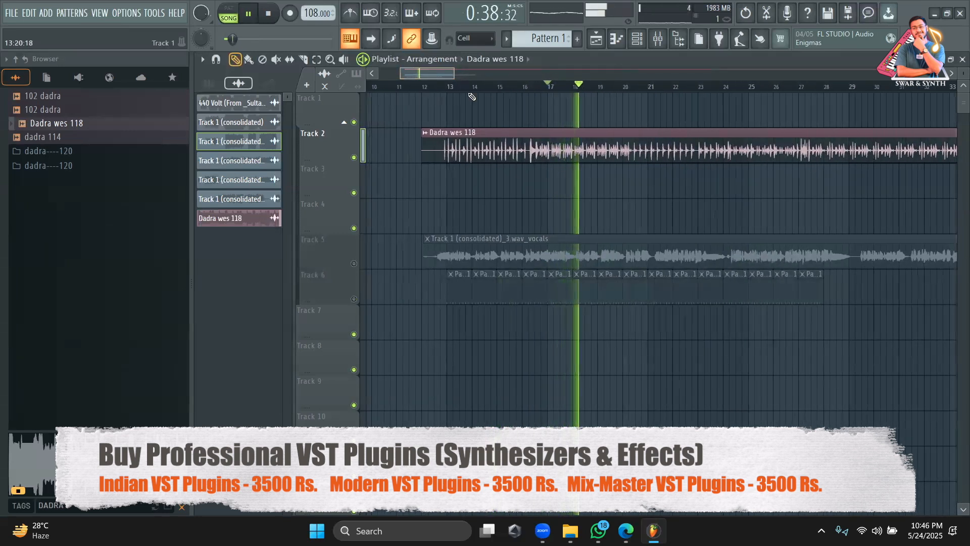
{"action": "scroll", "coordinate": [466, 87], "scroll_direction": "up", "scroll_amount": 1}
{"action": "left_click", "coordinate": [465, 87]}
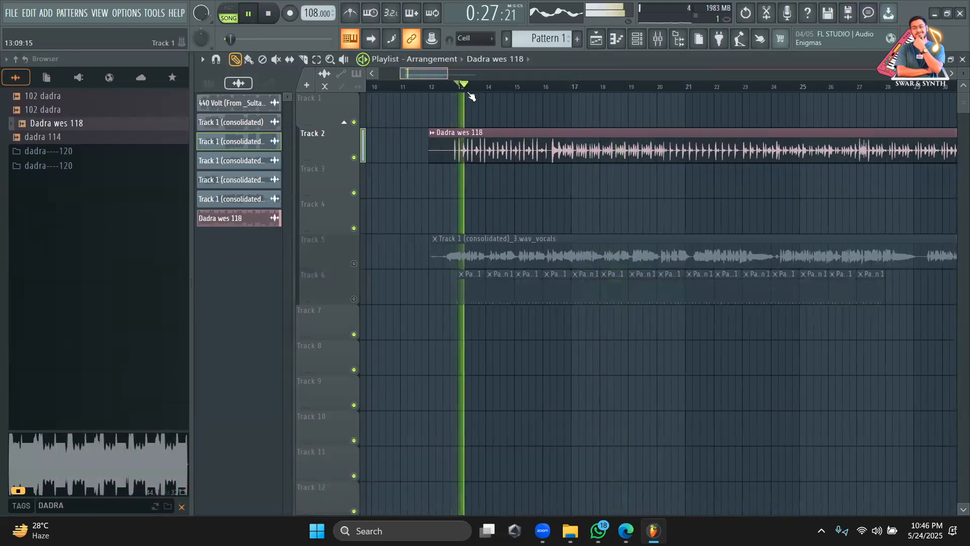
{"action": "left_click", "coordinate": [570, 86]}
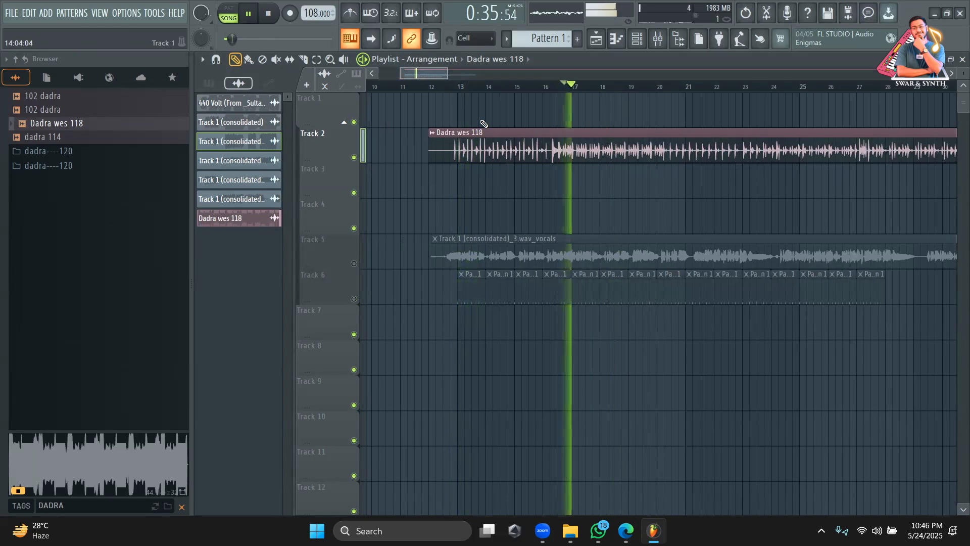
{"action": "key", "text": "space"}
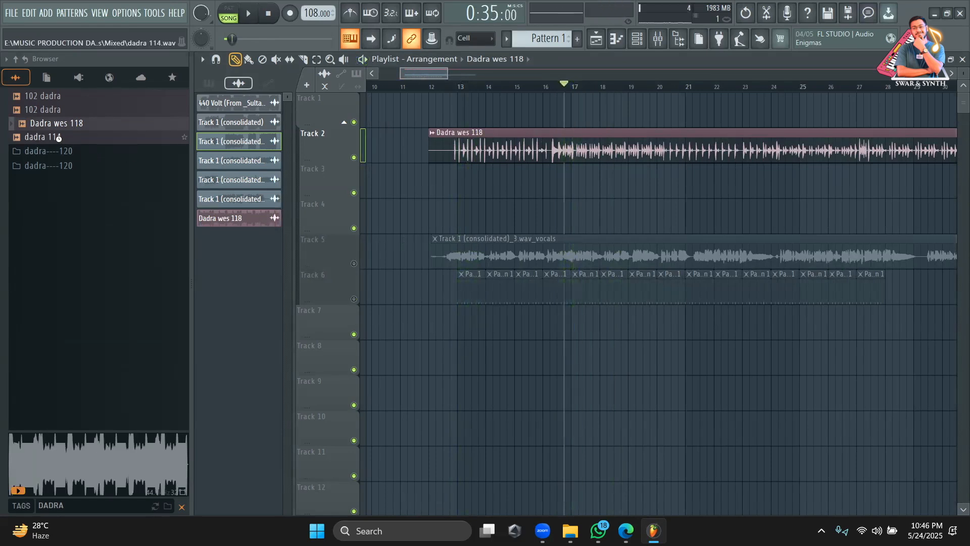
Place the dadra 114 loop on Track 4 just before bar 13 and play it with Track 2 muted
{"action": "left_click_drag", "start_coordinate": [53, 138], "coordinate": [451, 215]}
{"action": "left_click", "coordinate": [354, 157]}
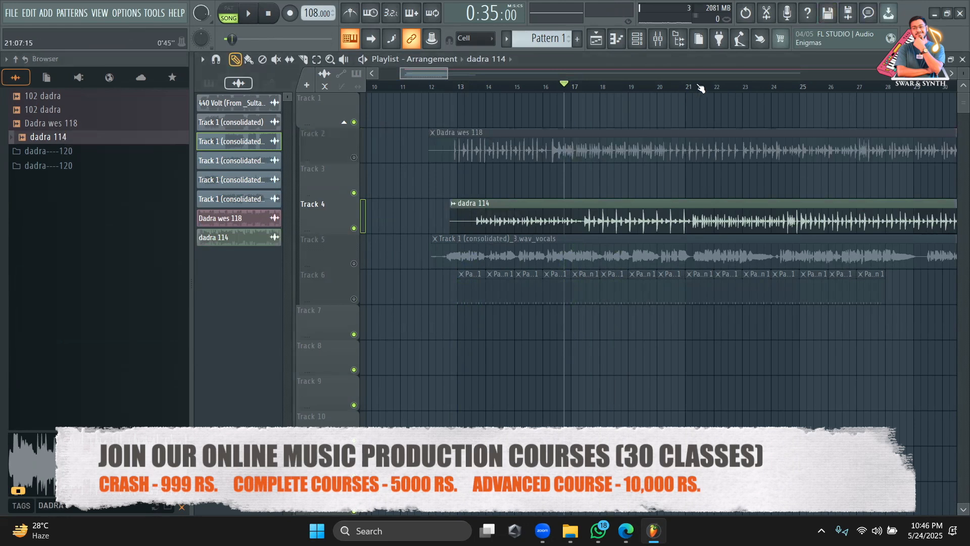
{"action": "left_click_drag", "start_coordinate": [449, 74], "coordinate": [595, 73]}
{"action": "key", "text": "space"}
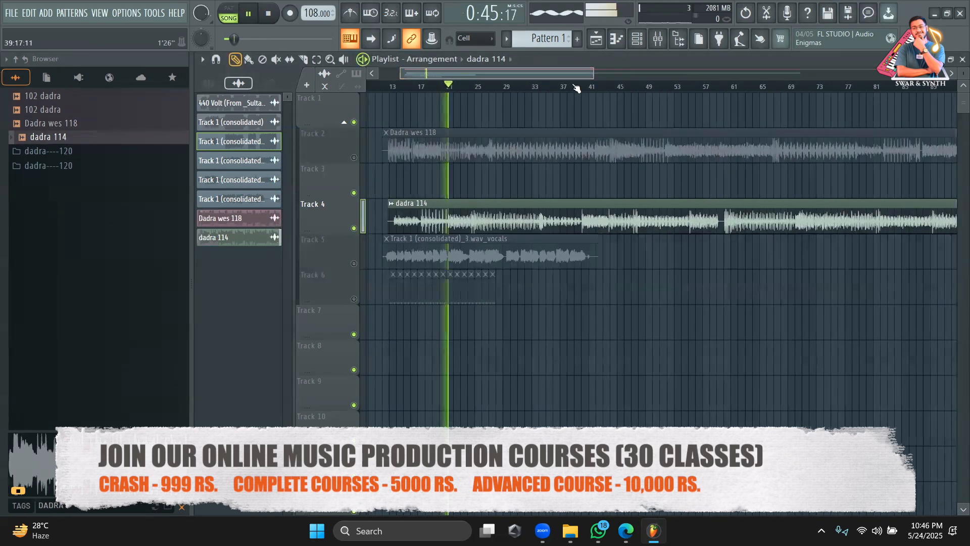
Listen to the dadra 114 loop from around bars 54 and 60
{"action": "left_click", "coordinate": [680, 87]}
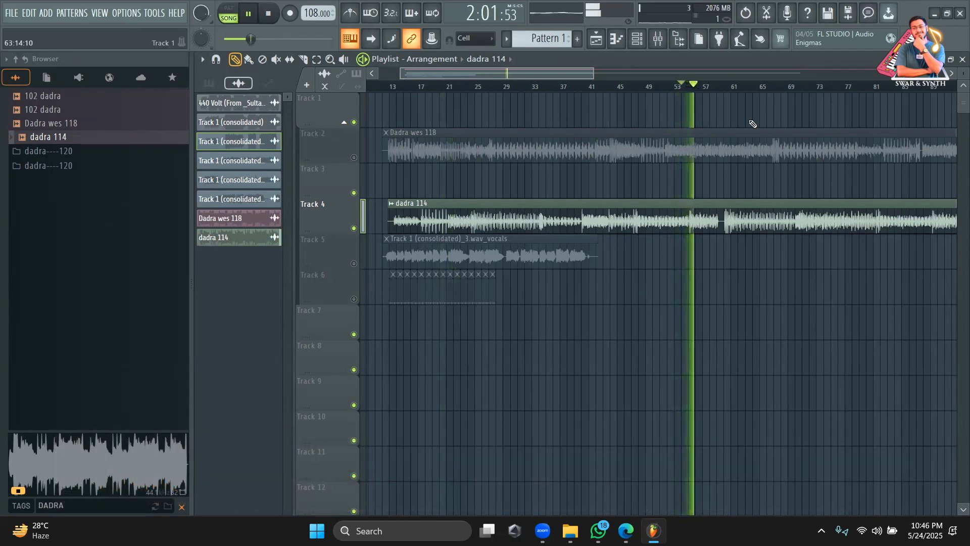
{"action": "left_click", "coordinate": [729, 88]}
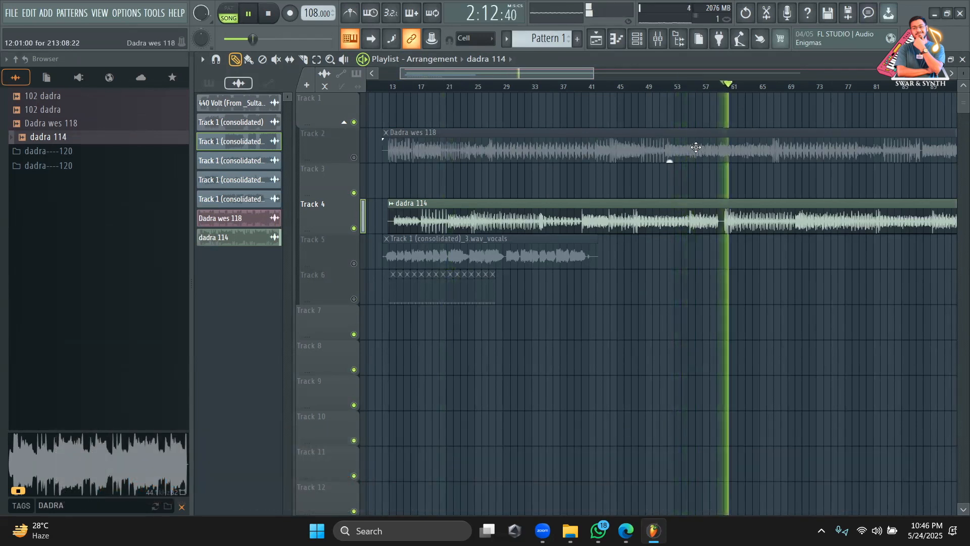
{"action": "key", "text": "space"}
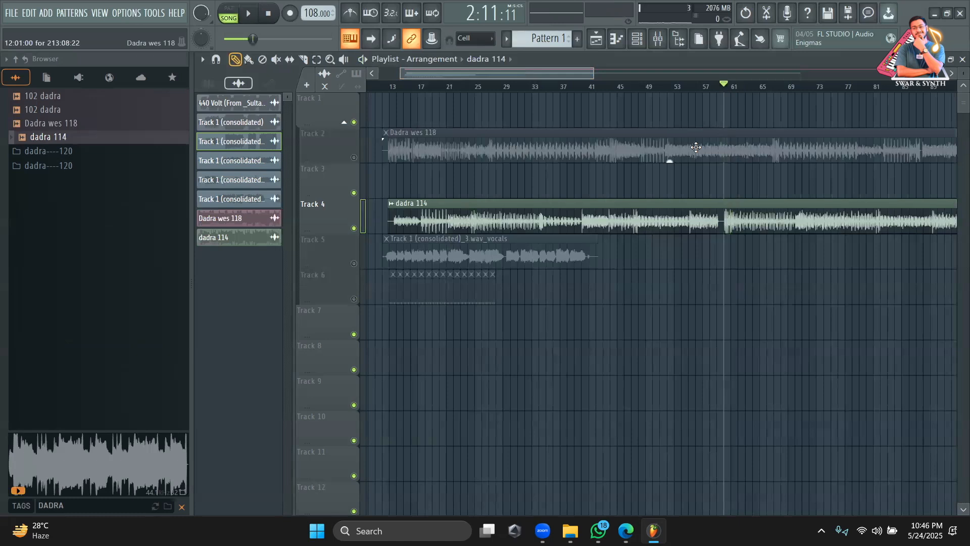
Delete the Dadra wes 118 clip from Track 2 and play the dadra 114 loop from around bar 59
{"action": "right_click", "coordinate": [696, 147]}
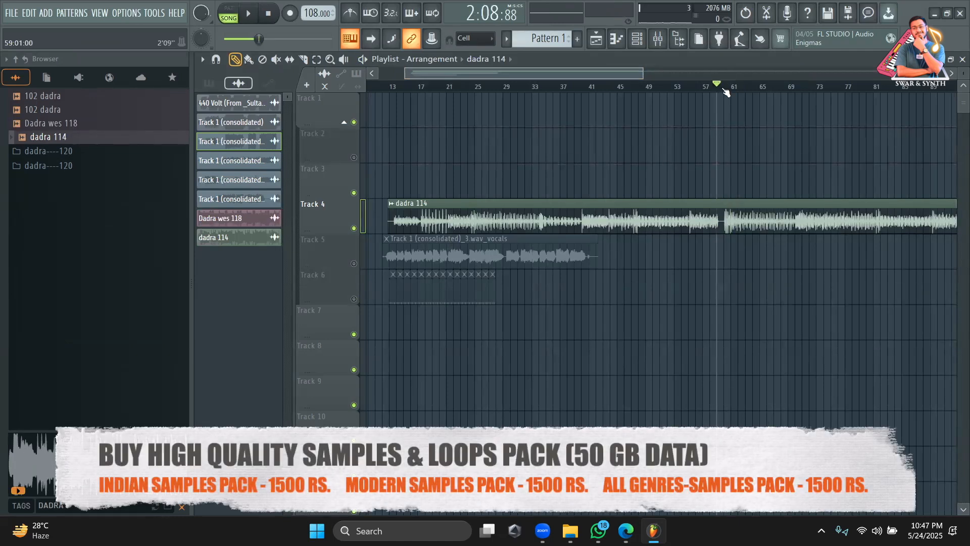
{"action": "key", "text": "space"}
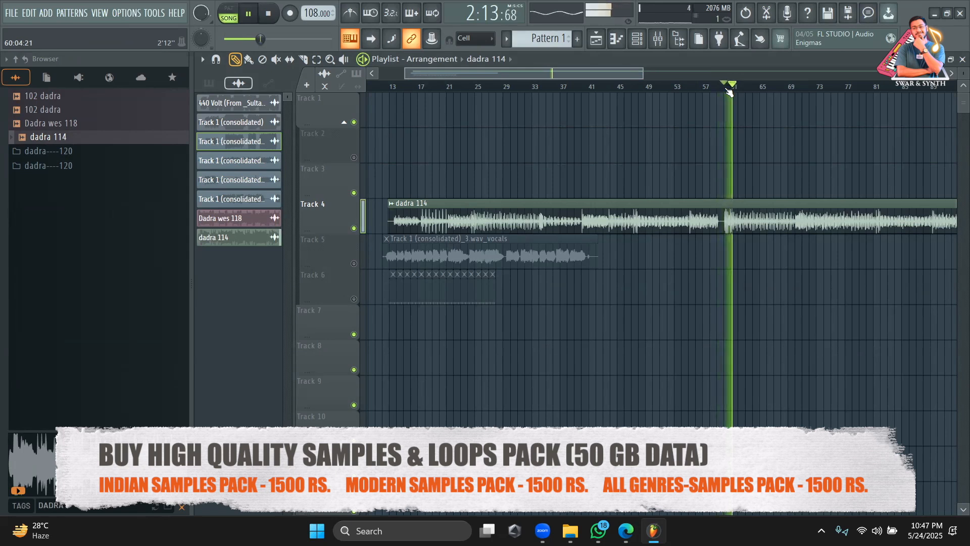
{"action": "key", "text": "space"}
Move the dadra 114 clip on Track 4 to the start of the arrangement at bar 1
{"action": "scroll", "coordinate": [608, 72], "scroll_direction": "left", "scroll_amount": 4}
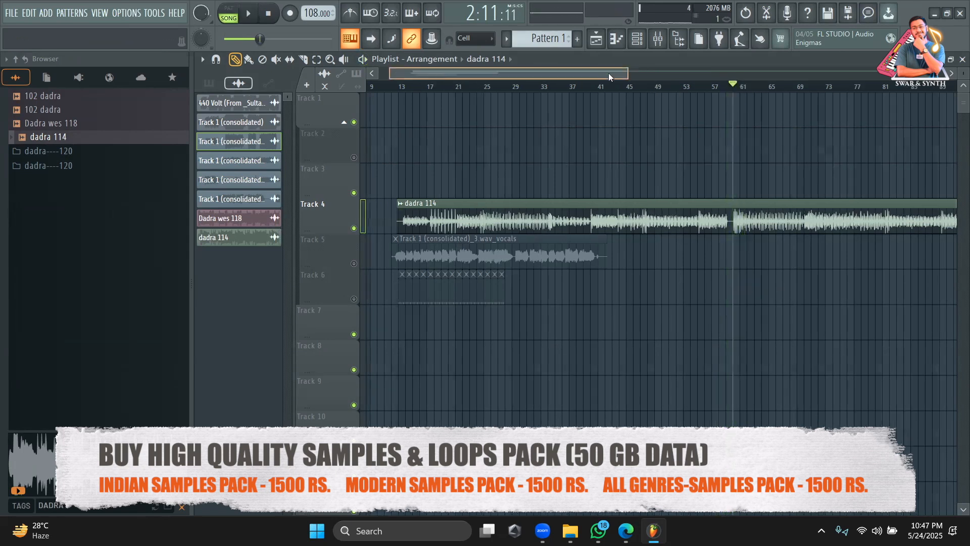
{"action": "left_click_drag", "start_coordinate": [615, 68], "coordinate": [511, 71]}
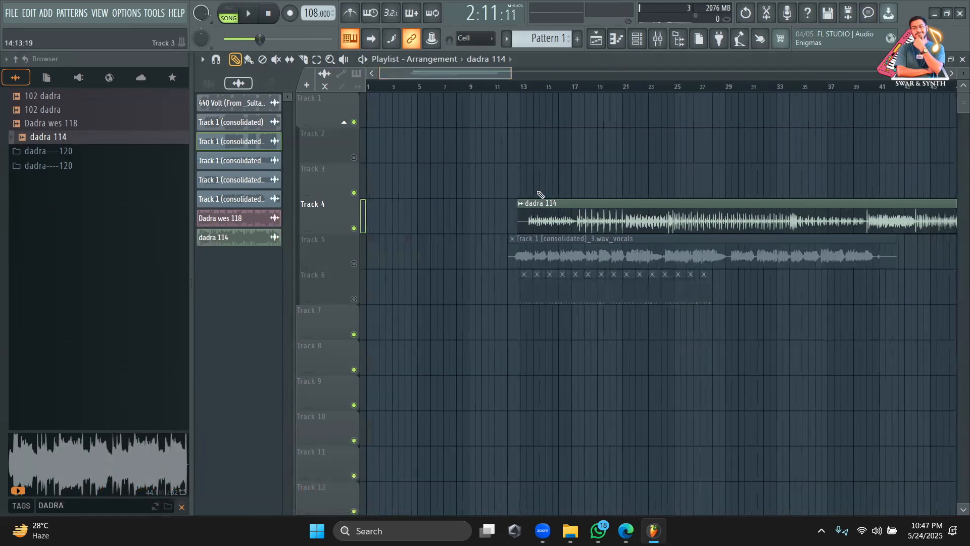
{"action": "left_click_drag", "start_coordinate": [527, 204], "coordinate": [373, 207]}
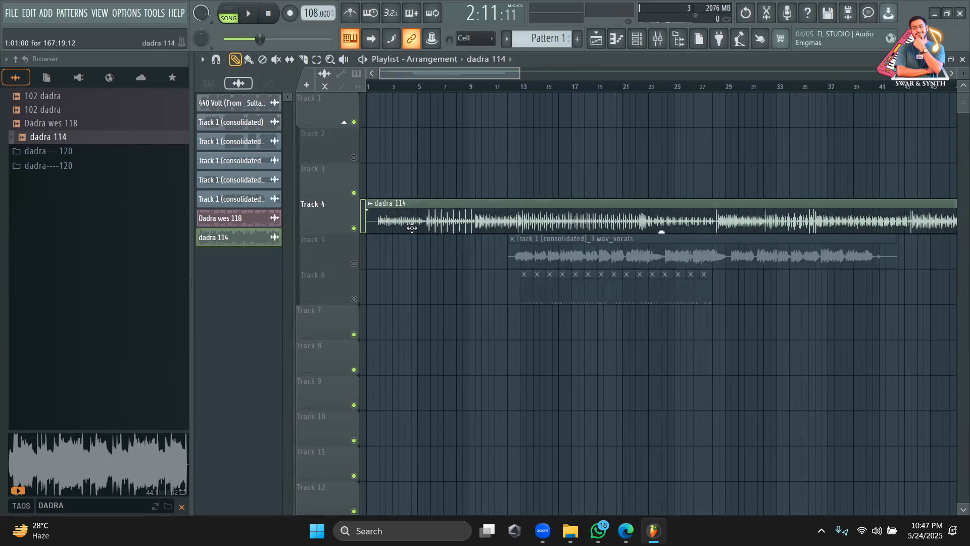
{"action": "left_click", "coordinate": [18, 60]}
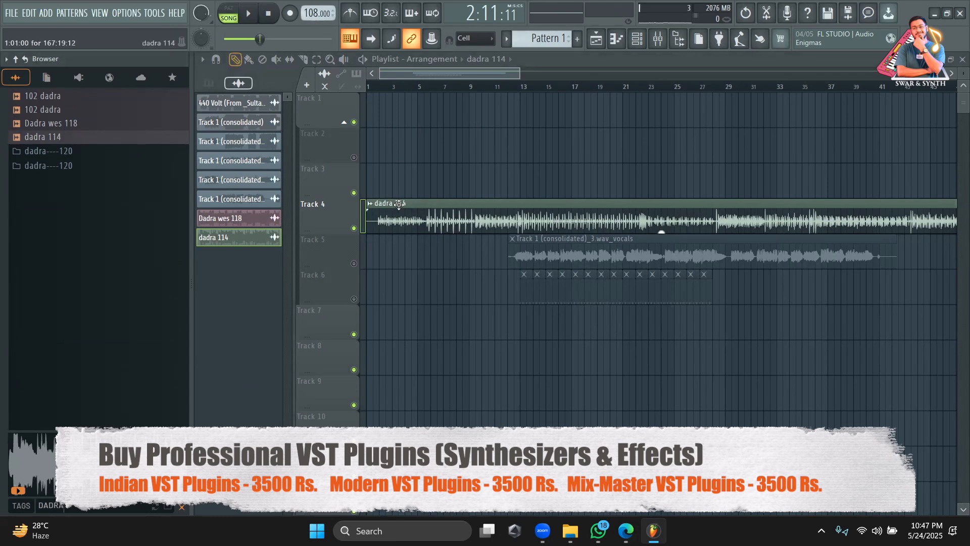
Fit the dadra 114 clip to tempo with the 75 to 150 BPM range and remove its silent lead-in so the audio starts at bar 1
{"action": "left_click", "coordinate": [369, 202]}
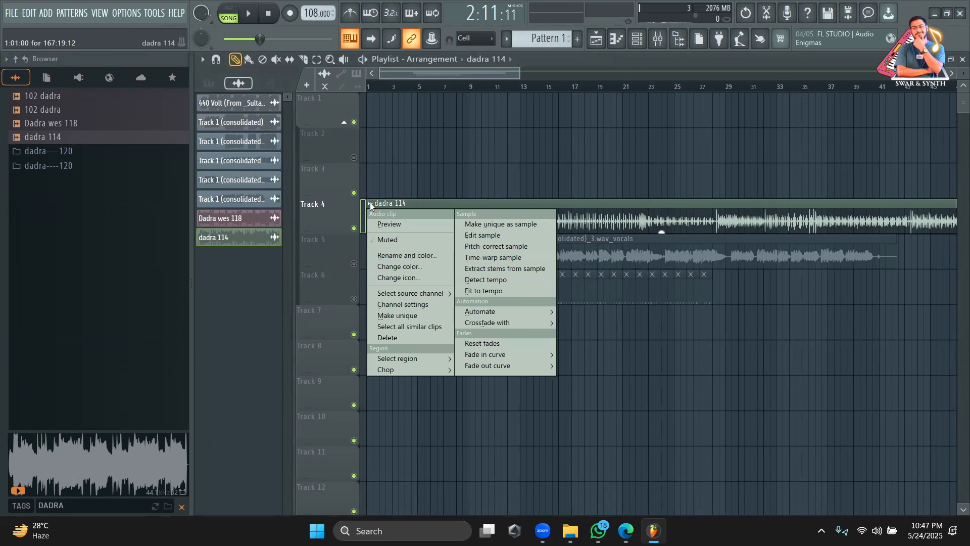
{"action": "left_click", "coordinate": [493, 291]}
{"action": "left_click_drag", "start_coordinate": [446, 45], "coordinate": [546, 40]}
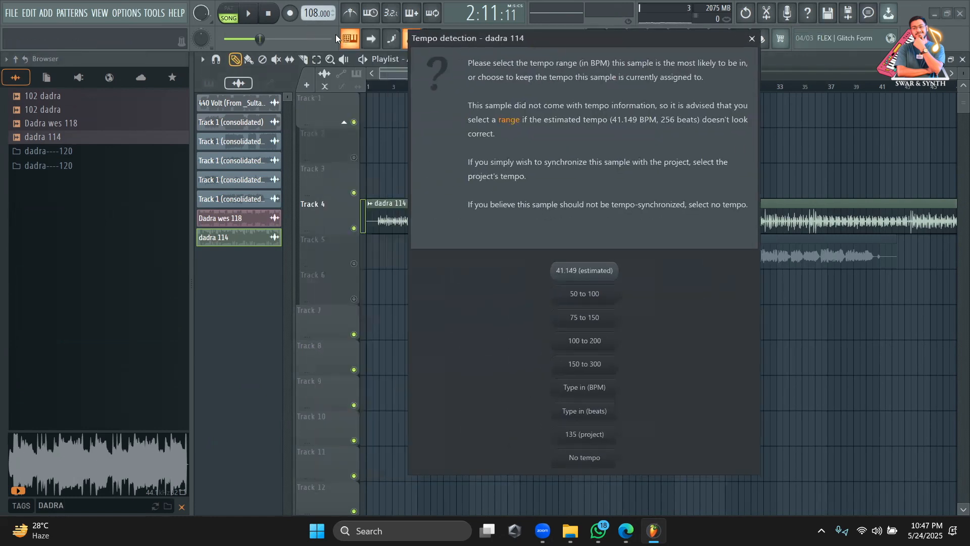
{"action": "left_click", "coordinate": [586, 318]}
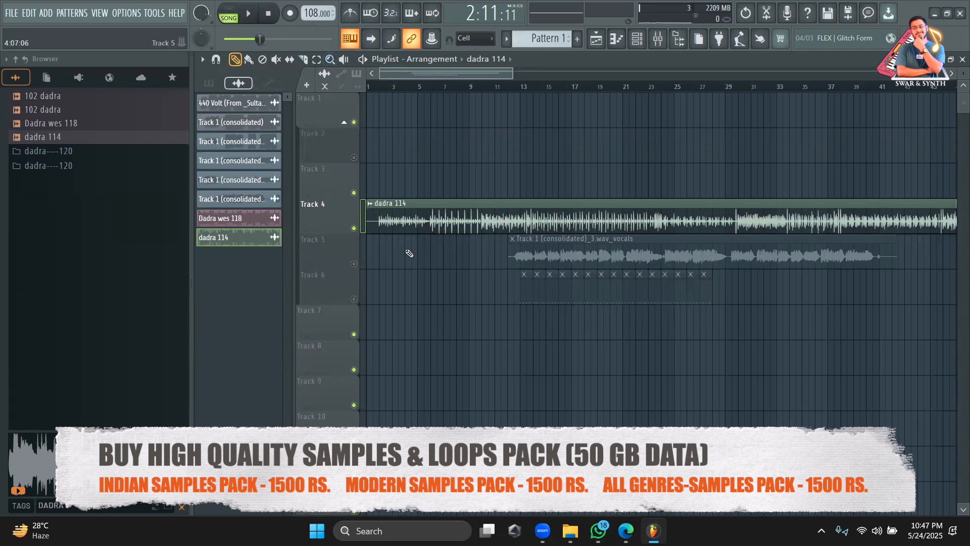
{"action": "left_click_drag", "start_coordinate": [380, 225], "coordinate": [373, 226]}
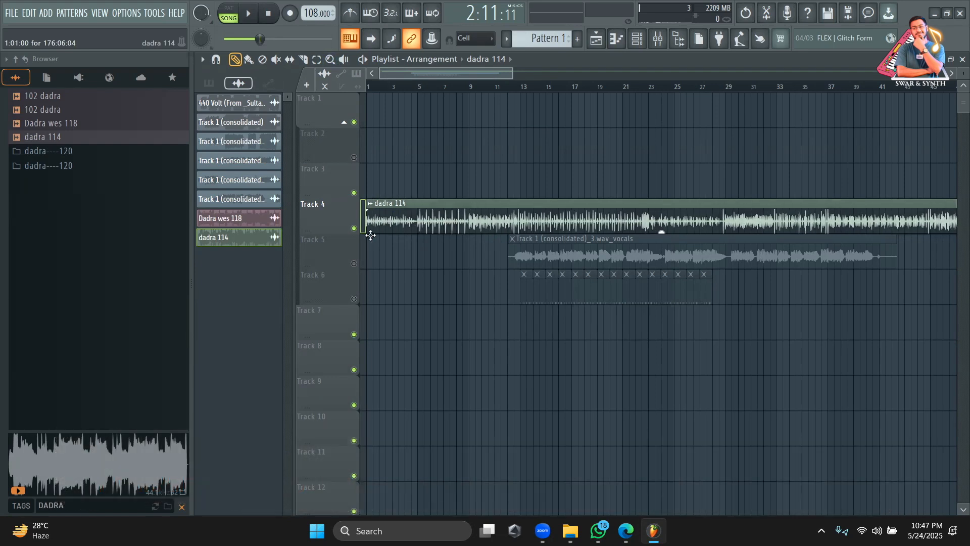
Unmute Track 6 and play it together with the dadra 114 loop from bar 13
{"action": "left_click", "coordinate": [529, 90]}
{"action": "left_click", "coordinate": [527, 90]}
{"action": "left_click", "coordinate": [354, 300]}
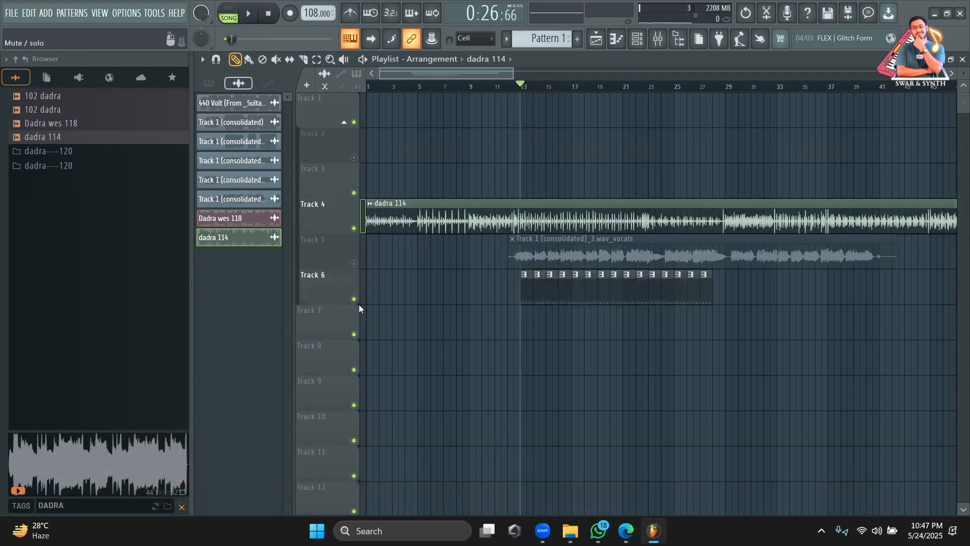
{"action": "key", "text": "space"}
{"action": "left_click_drag", "start_coordinate": [509, 69], "coordinate": [448, 74]}
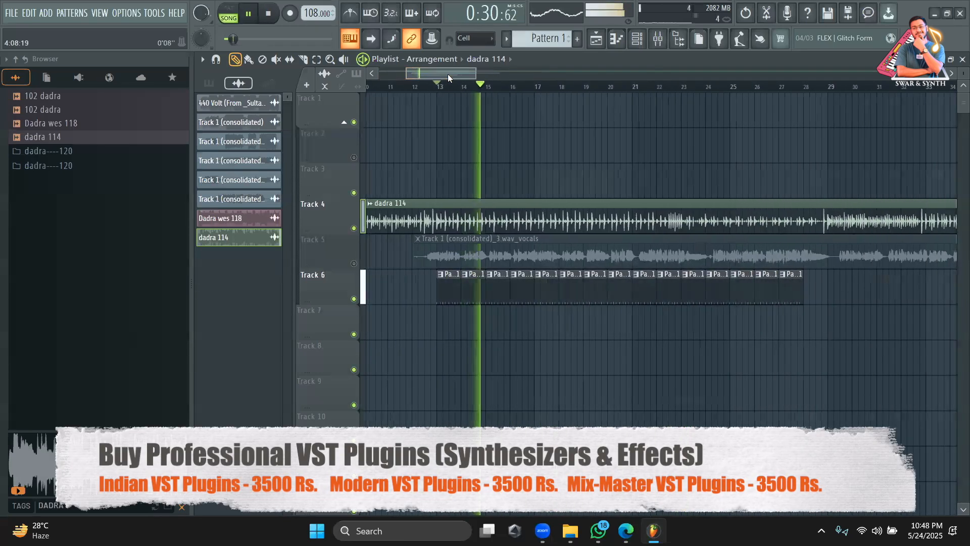
{"action": "key", "text": "space"}
Unmute the vocals on Track 5 and open the dadra 114 channel settings
{"action": "left_click", "coordinate": [354, 264]}
{"action": "double_click", "coordinate": [460, 218]}
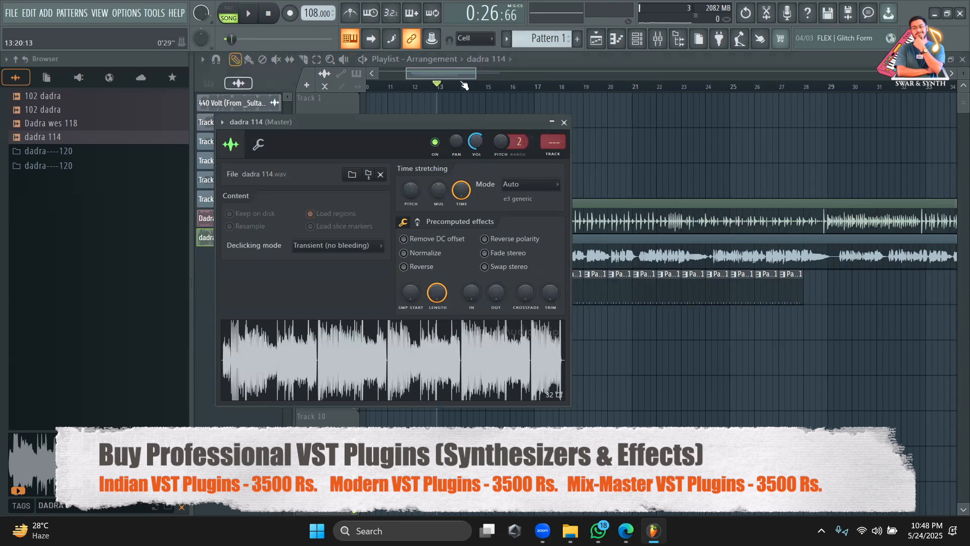
{"action": "key", "text": "Escape"}
{"action": "left_click_drag", "start_coordinate": [437, 73], "coordinate": [515, 73]}
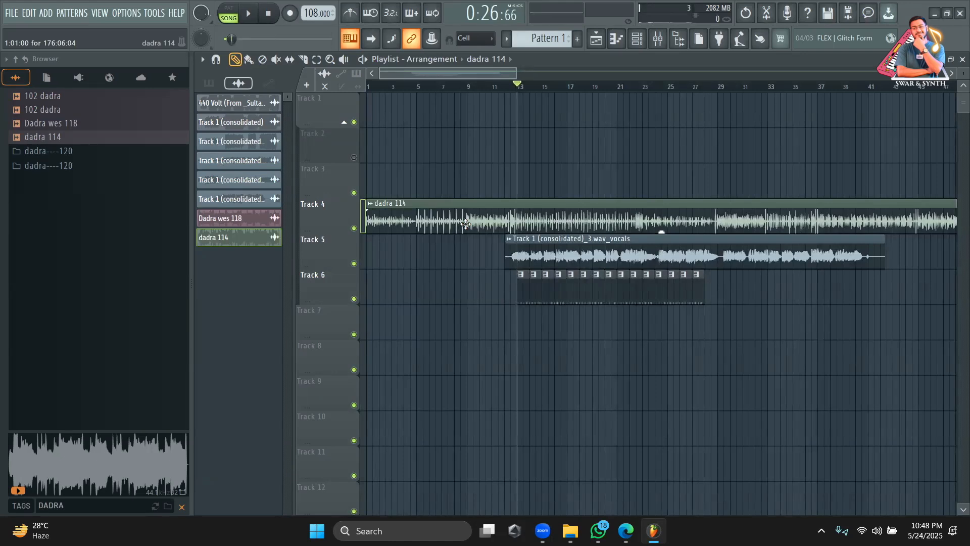
{"action": "left_click", "coordinate": [369, 203]}
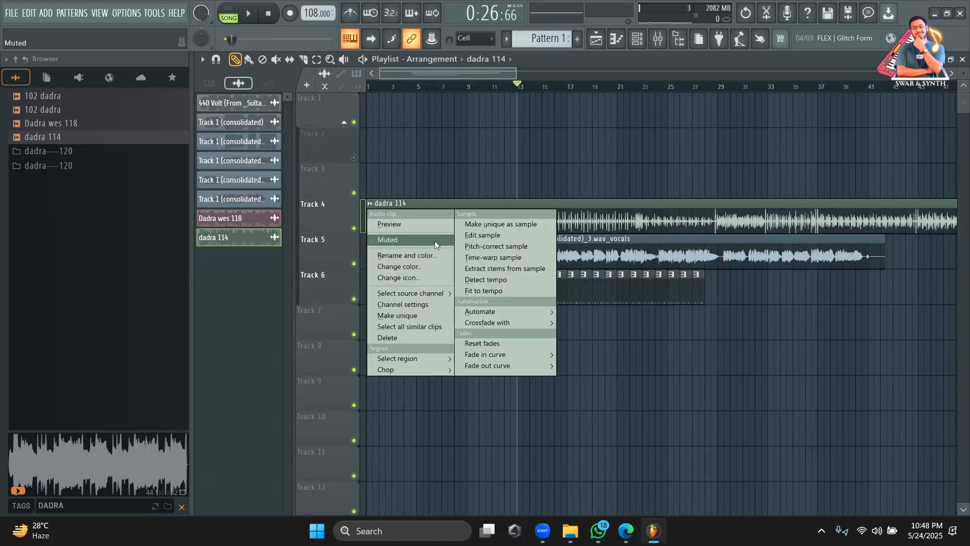
{"action": "left_click", "coordinate": [492, 292]}
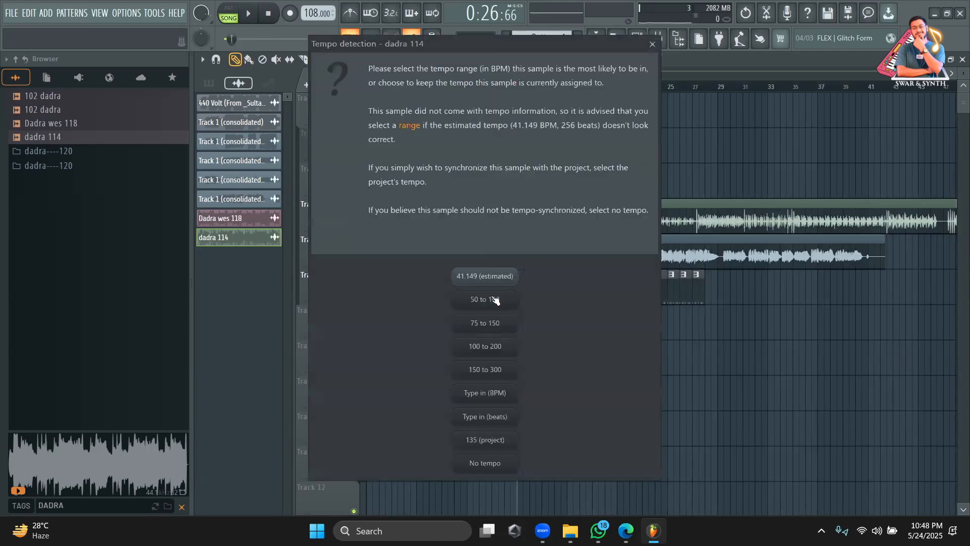
{"action": "left_click", "coordinate": [653, 46]}
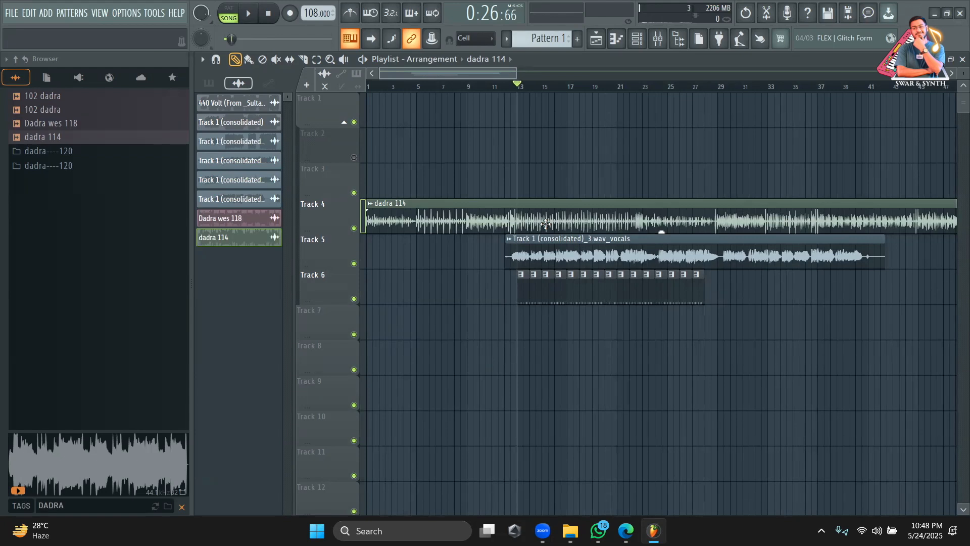
Play the arrangement from bar 13 and set the dadra 114 channel volume to about 55%
{"action": "key", "text": "space"}
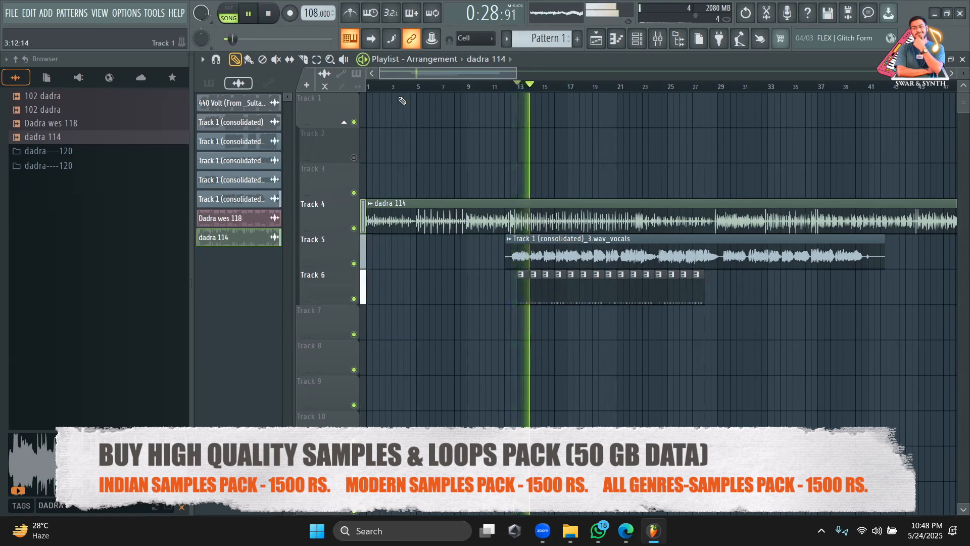
{"action": "left_click", "coordinate": [303, 60]}
{"action": "left_click_drag", "start_coordinate": [512, 74], "coordinate": [484, 75]}
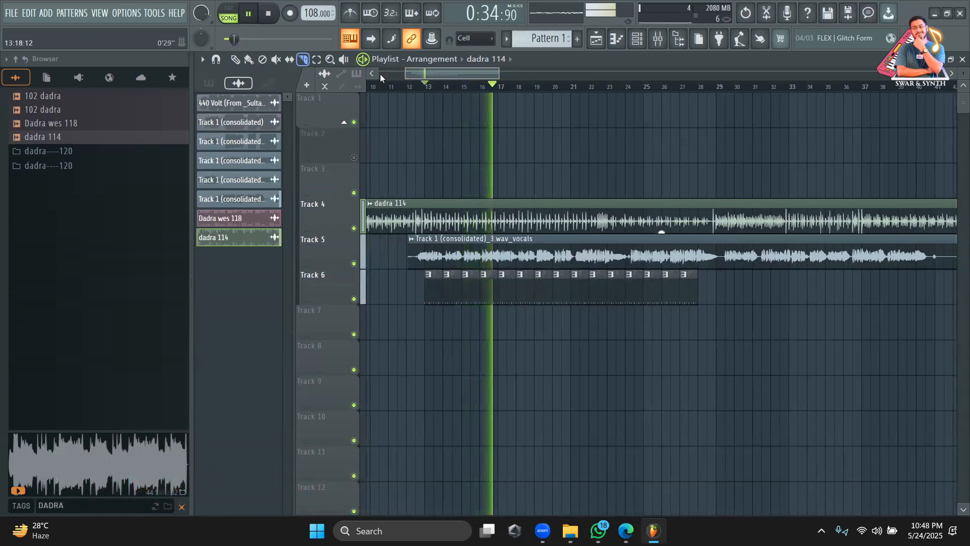
{"action": "key", "text": "p"}
{"action": "double_click", "coordinate": [493, 221]}
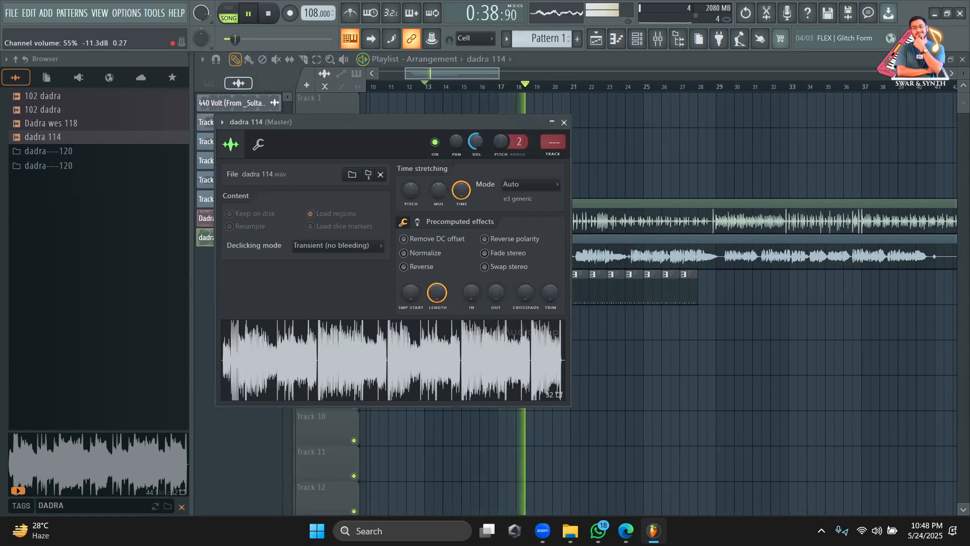
{"action": "left_click", "coordinate": [582, 66]}
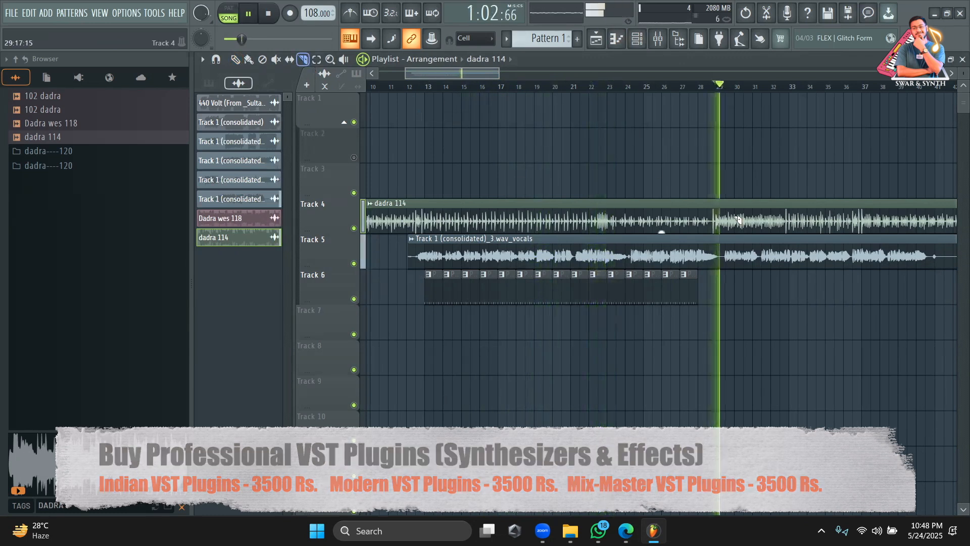
Play from around bar 29 and slice the dadra 114 clip on Track 4 just after bar 29
{"action": "key", "text": "space"}
{"action": "left_click_drag", "start_coordinate": [498, 74], "coordinate": [508, 74]}
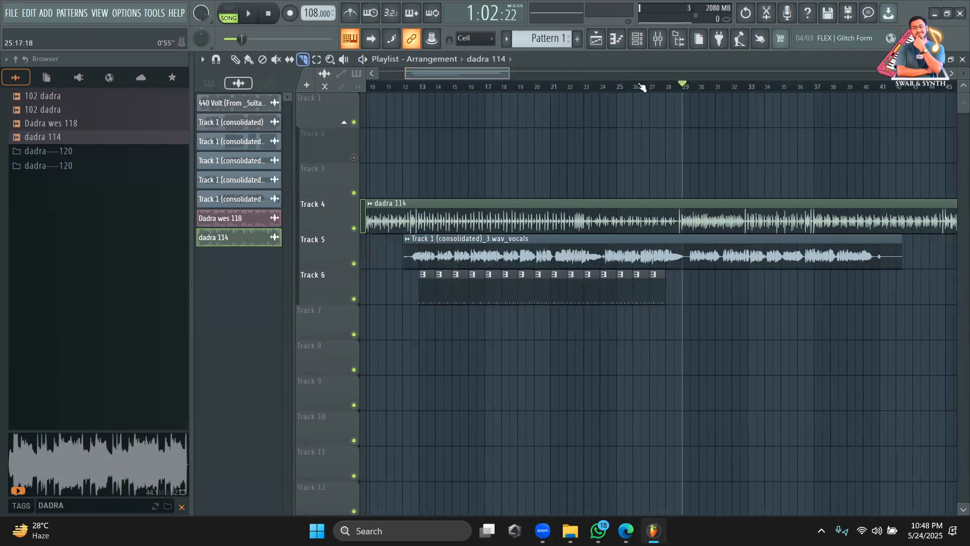
{"action": "left_click", "coordinate": [656, 86]}
{"action": "key", "text": "space"}
{"action": "left_click", "coordinate": [695, 87]}
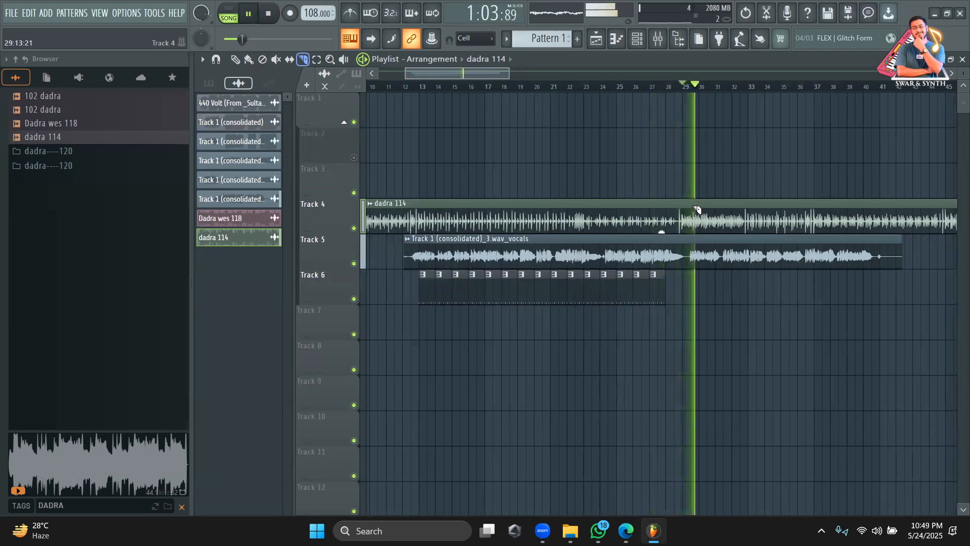
{"action": "left_click_drag", "start_coordinate": [695, 207], "coordinate": [695, 238]}
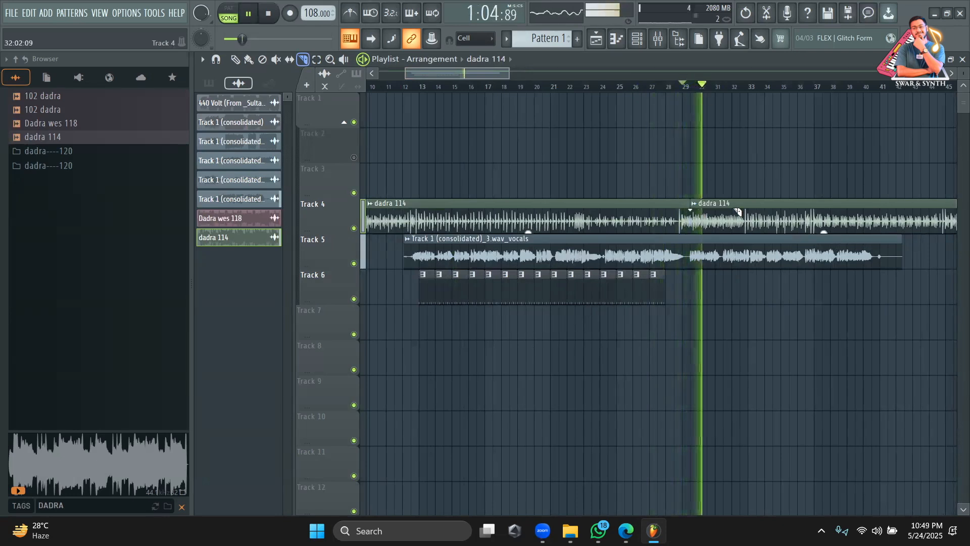
Slice the remaining dadra 114 audio on Track 4 near bars 50, 45 and 49 while listening to those passages
{"action": "left_click_drag", "start_coordinate": [486, 74], "coordinate": [517, 74]}
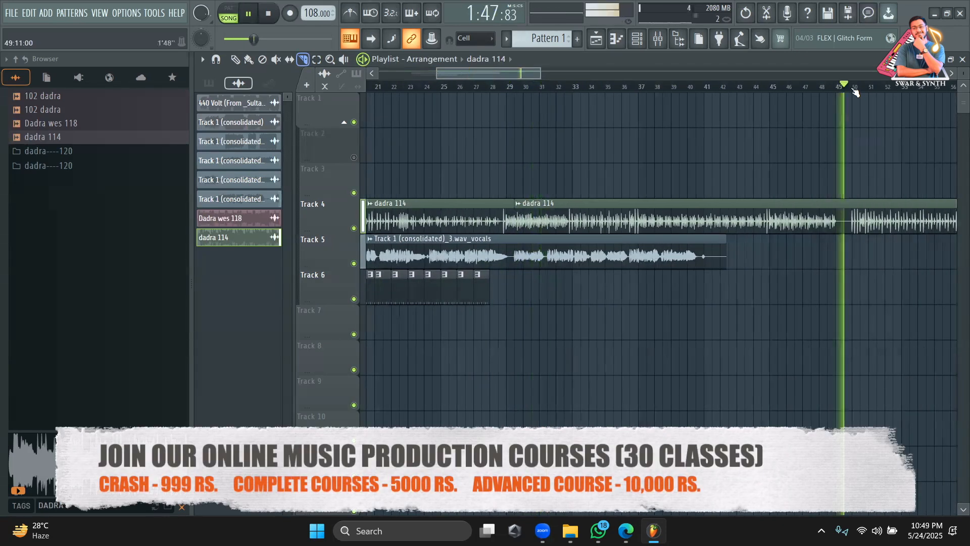
{"action": "key", "text": "space"}
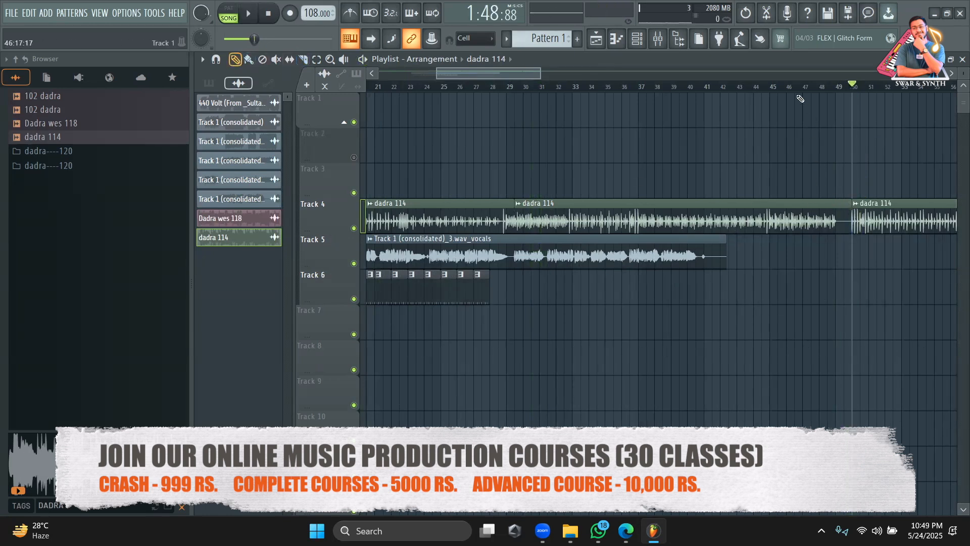
{"action": "key", "text": "space"}
{"action": "key", "text": "c"}
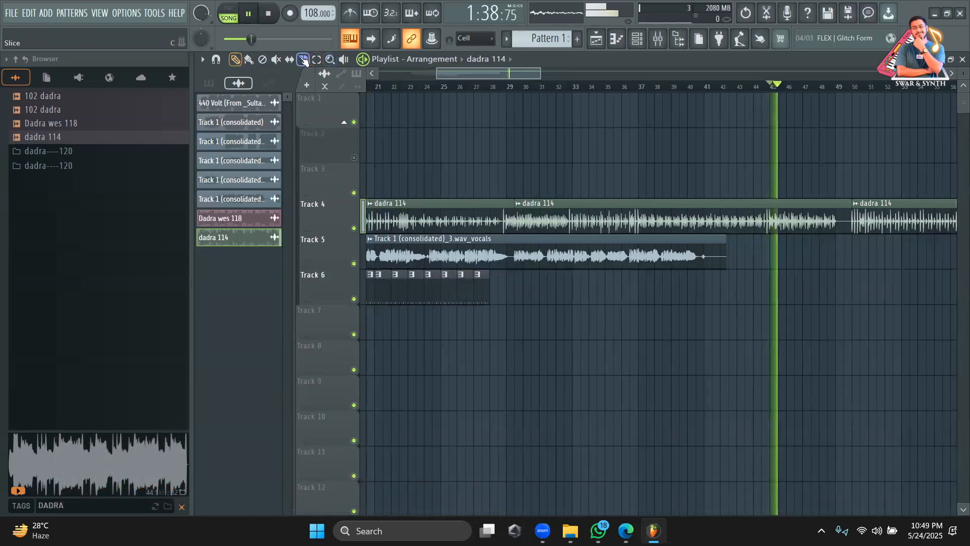
{"action": "left_click_drag", "start_coordinate": [777, 204], "coordinate": [775, 234]}
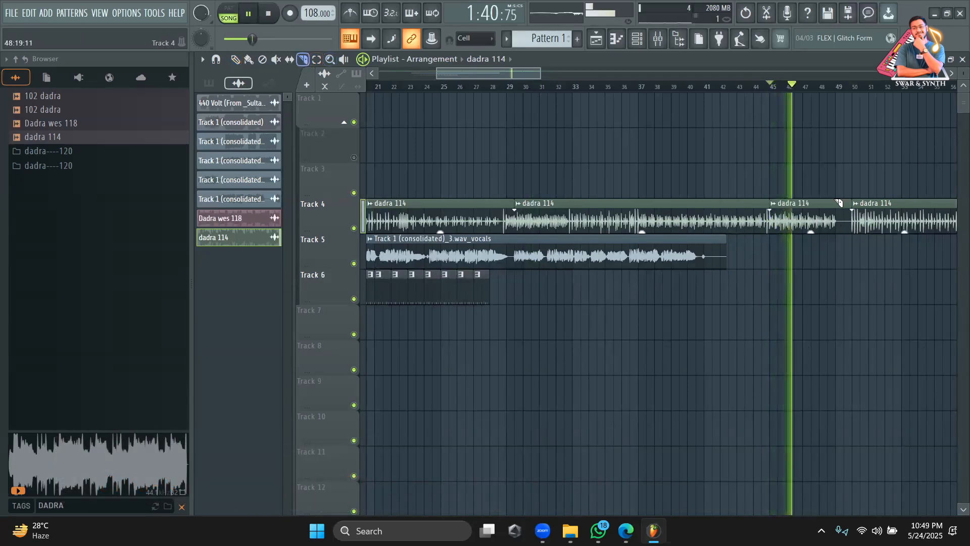
{"action": "left_click_drag", "start_coordinate": [839, 201], "coordinate": [839, 233]}
{"action": "key", "text": "space"}
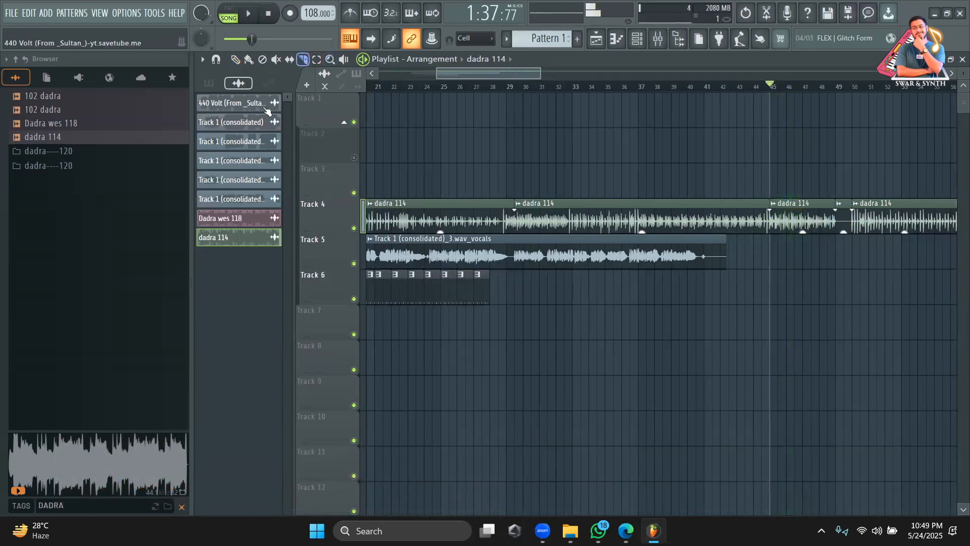
Delete the dadra 114 piece between bars 29 and 45, and move the piece starting at bar 45 to bar 32
{"action": "key", "text": "p"}
{"action": "right_click", "coordinate": [684, 207]}
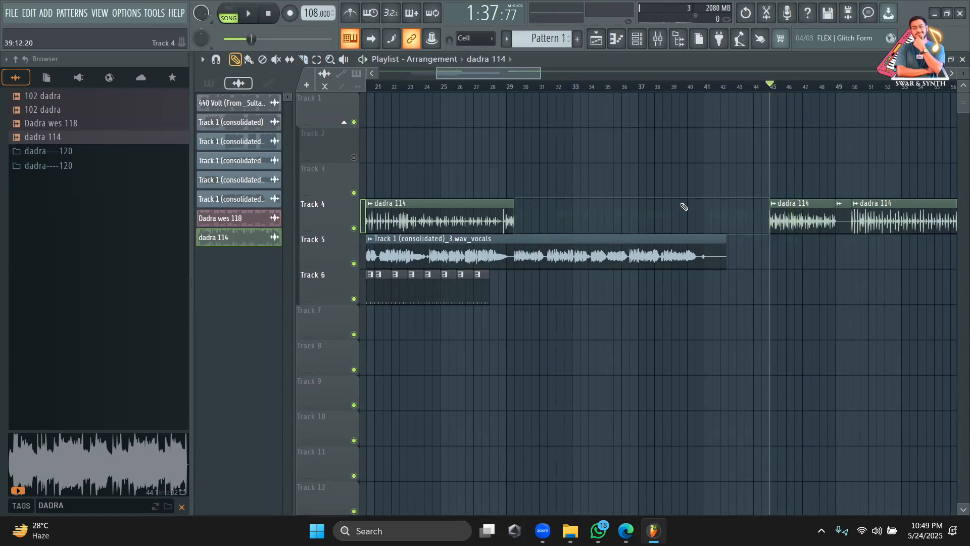
{"action": "left_click_drag", "start_coordinate": [786, 219], "coordinate": [586, 219]}
{"action": "key", "text": "space"}
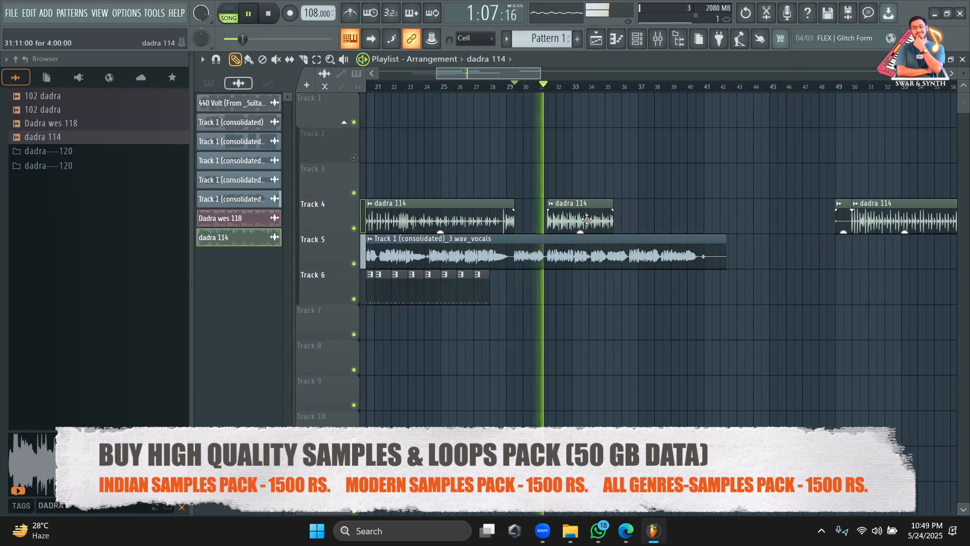
{"action": "left_click_drag", "start_coordinate": [587, 219], "coordinate": [580, 223]}
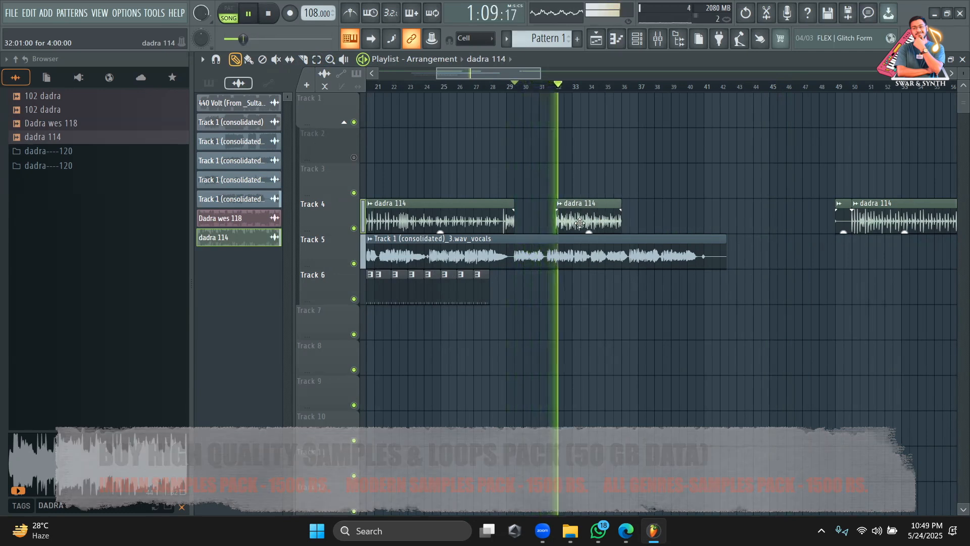
Add two more dadra 114 copies on Track 4 at bars 36 and 40, shortening the last one to end at bar 41
{"action": "left_click", "coordinate": [629, 223]}
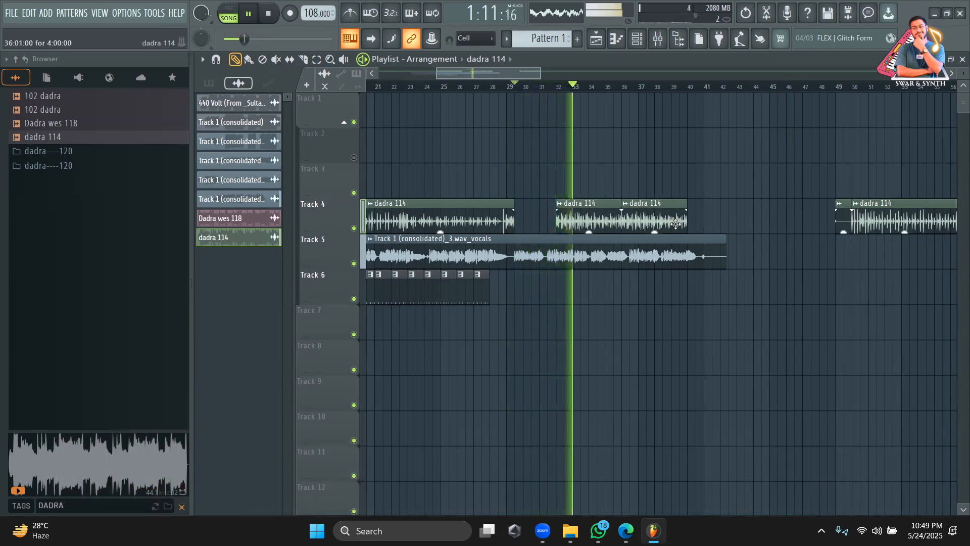
{"action": "left_click", "coordinate": [693, 223]}
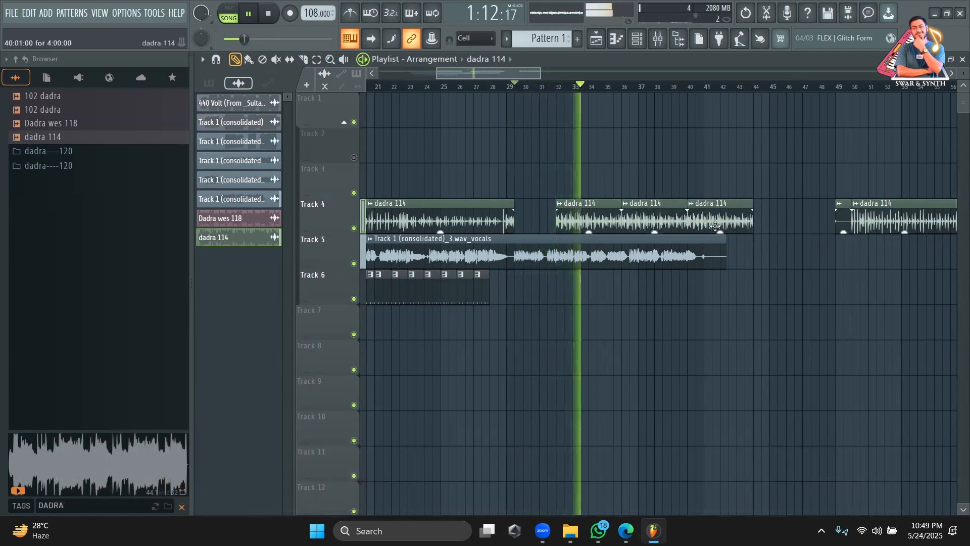
{"action": "right_click", "coordinate": [743, 222]}
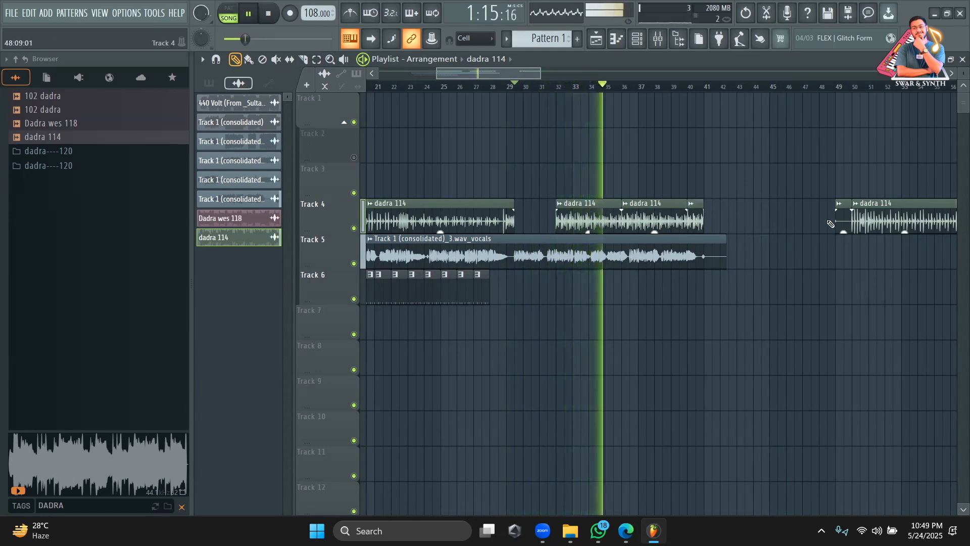
Move the long dadra 114 piece from bar 50 to Track 3 at bar 41, and slice it at bar 43
{"action": "left_click_drag", "start_coordinate": [853, 204], "coordinate": [721, 169]}
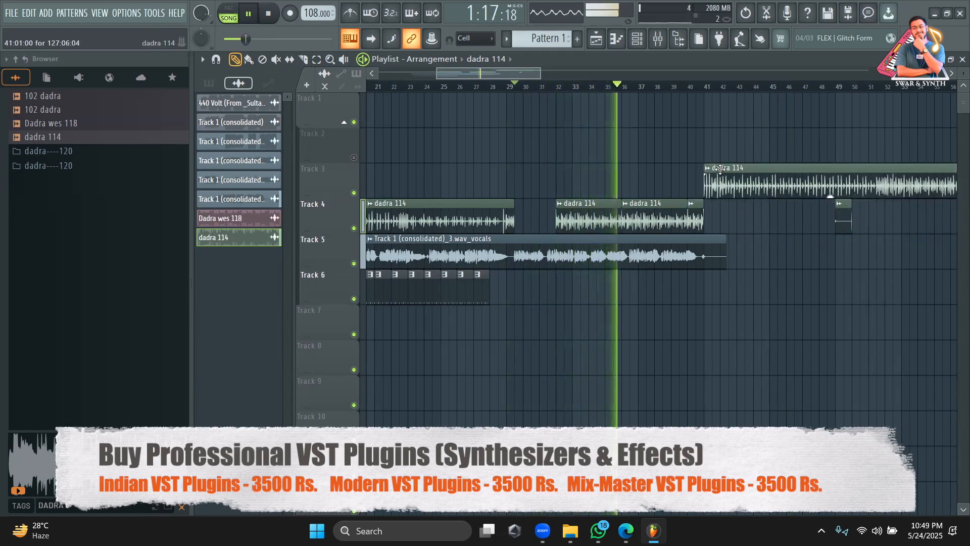
{"action": "left_click", "coordinate": [304, 60]}
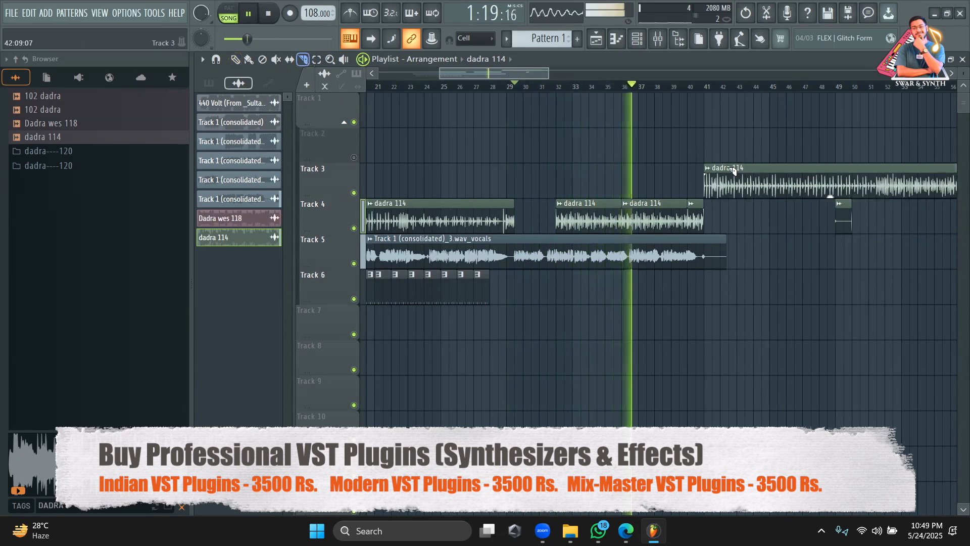
{"action": "left_click_drag", "start_coordinate": [752, 196], "coordinate": [753, 202]}
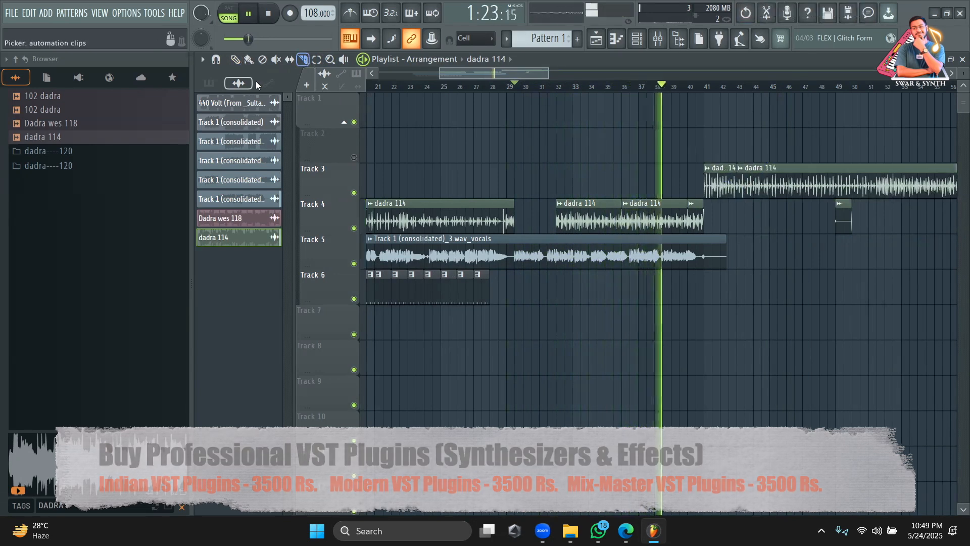
Place the sliced-off dadra 114 piece on Track 4 at 29:11, shortened to one bar, and move the following four-bar pieces to 30:11 and 34:11
{"action": "key", "text": "space"}
{"action": "key", "text": "p"}
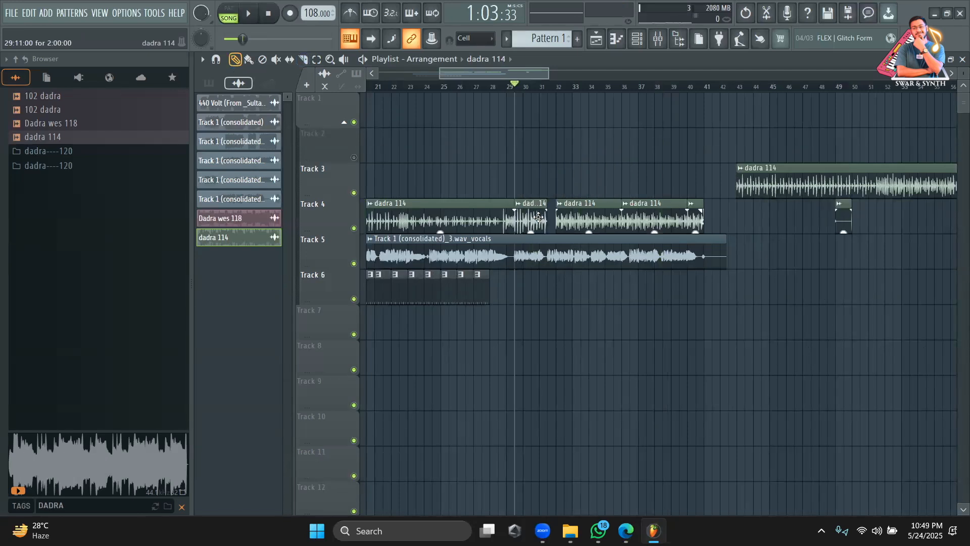
{"action": "key", "text": "space"}
{"action": "left_click_drag", "start_coordinate": [593, 222], "coordinate": [585, 224]}
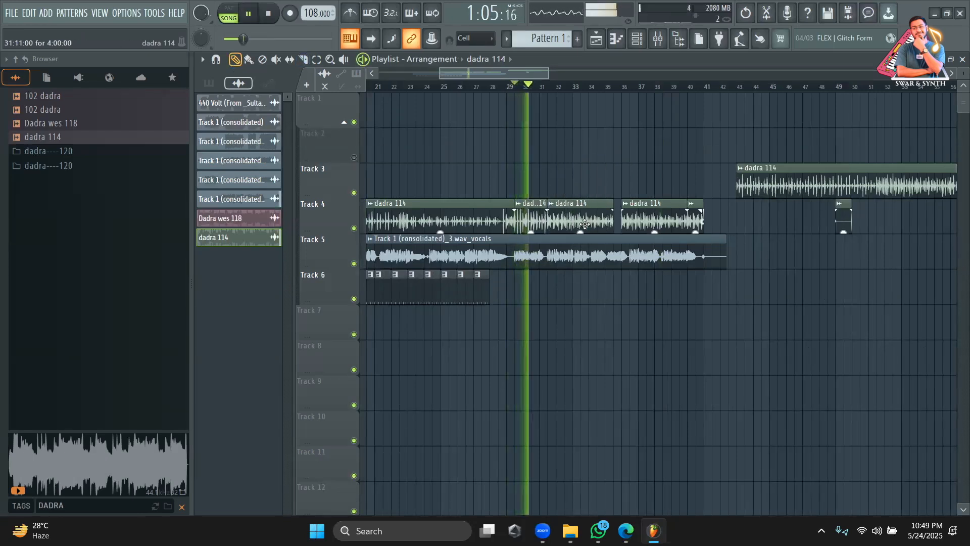
{"action": "key", "text": "space"}
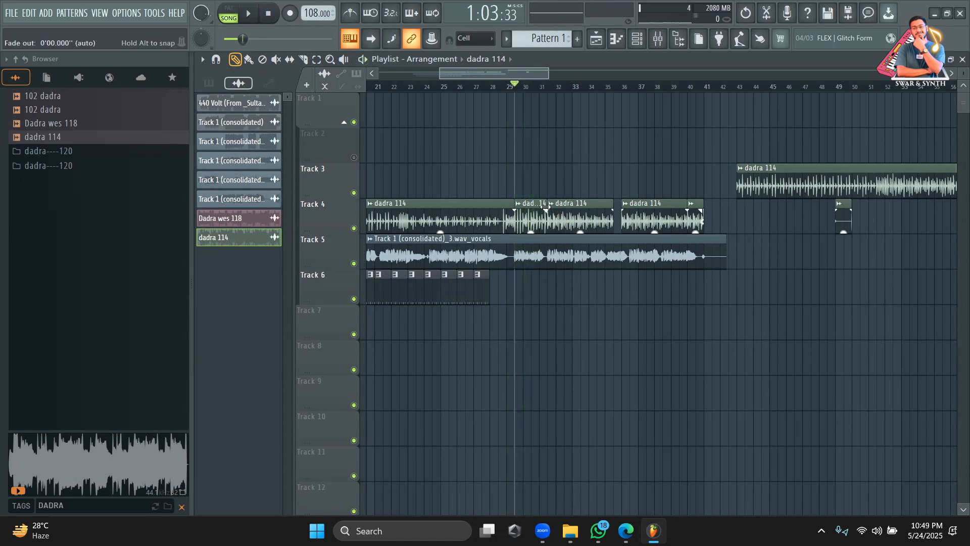
{"action": "left_click_drag", "start_coordinate": [575, 221], "coordinate": [558, 220]}
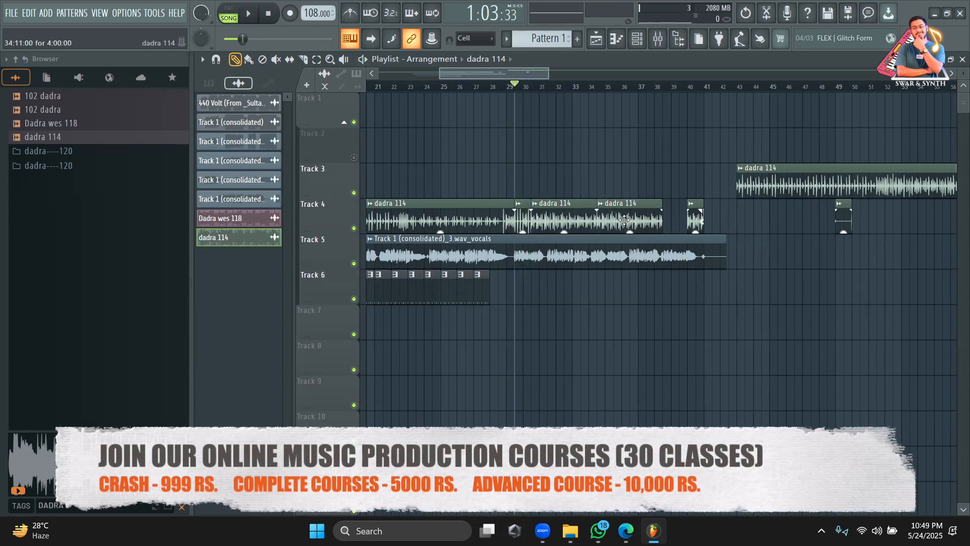
{"action": "right_click", "coordinate": [695, 222]}
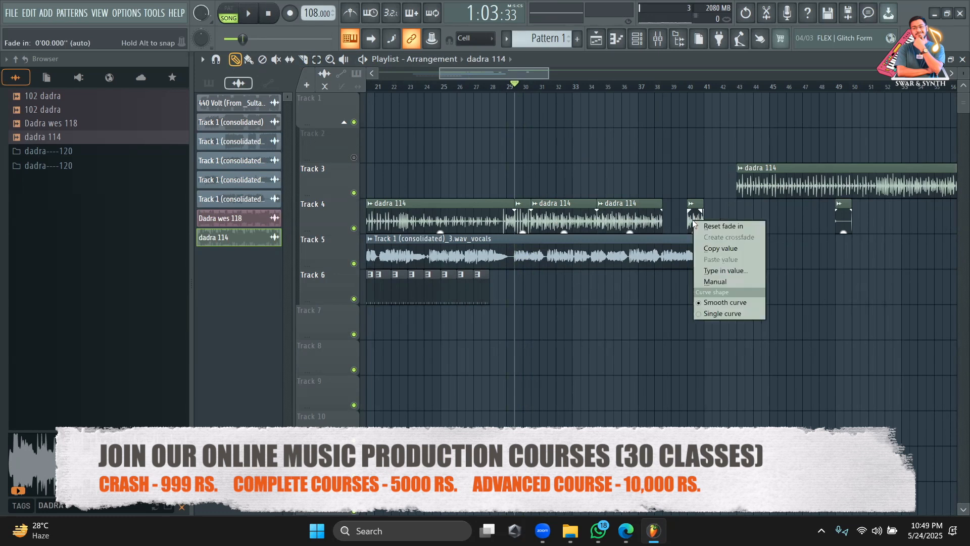
Play from the middle of bar 28 and trim the first dadra 114 clip on Track 4 to end there
{"action": "left_click", "coordinate": [505, 87]}
{"action": "key", "text": "space"}
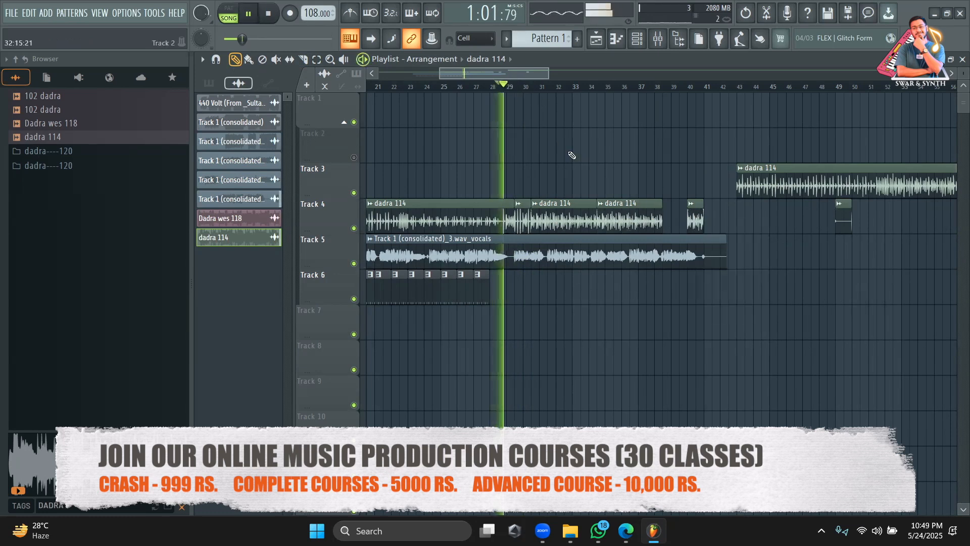
{"action": "left_click_drag", "start_coordinate": [513, 210], "coordinate": [498, 210]}
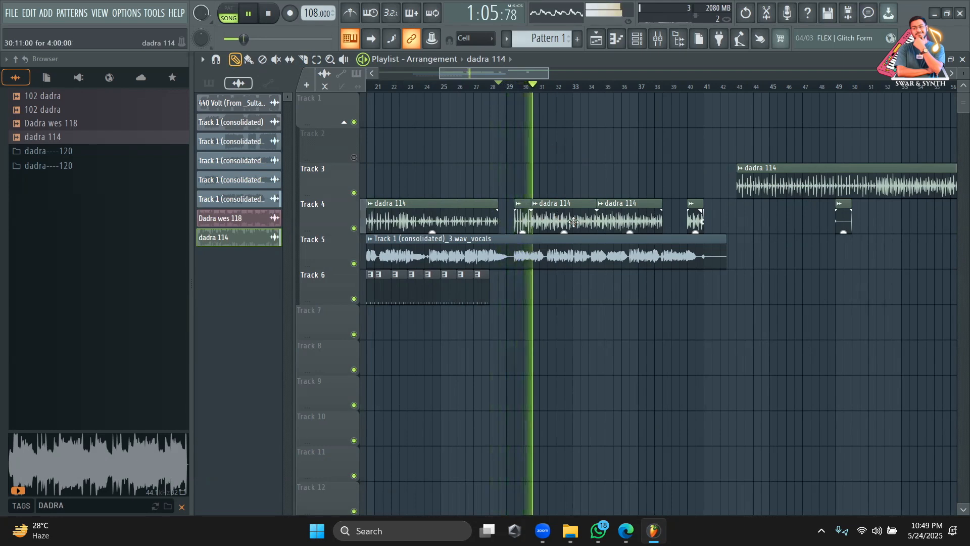
Delete the short dadra 114 piece at bar 40 and add a copy of the four-bar piece at 38:11, trimmed to end around bar 41
{"action": "right_click", "coordinate": [690, 223]}
{"action": "left_click", "coordinate": [646, 220]}
{"action": "left_click", "coordinate": [666, 218]}
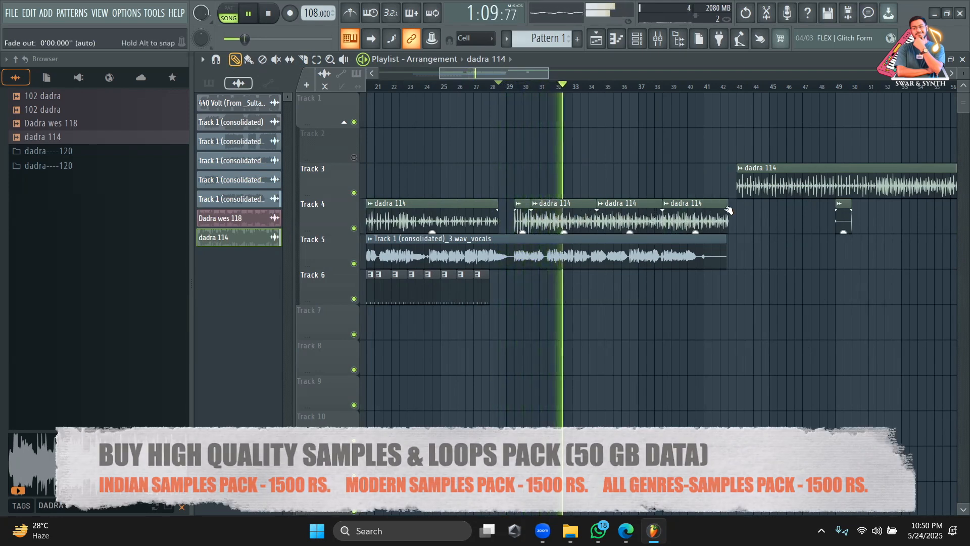
{"action": "left_click_drag", "start_coordinate": [727, 209], "coordinate": [712, 208]}
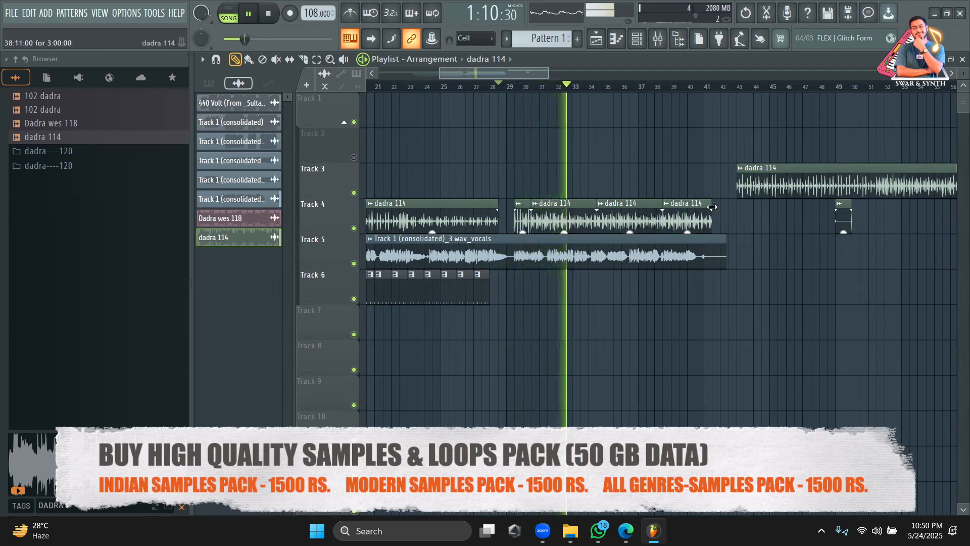
{"action": "left_click", "coordinate": [483, 289]}
{"action": "left_click", "coordinate": [537, 288]}
{"action": "left_click", "coordinate": [551, 288]}
{"action": "left_click", "coordinate": [609, 286]}
{"action": "left_click", "coordinate": [626, 287]}
{"action": "left_click", "coordinate": [643, 290]}
{"action": "left_click", "coordinate": [661, 293]}
{"action": "left_click", "coordinate": [677, 292]}
{"action": "left_click_drag", "start_coordinate": [694, 289], "coordinate": [551, 290]}
Delete the lone Pattern 1 clip near bar 30 on Track 6 and paint a row of Pattern 1 clips from 30:11 to mid-bar 40
{"action": "left_click", "coordinate": [249, 60]}
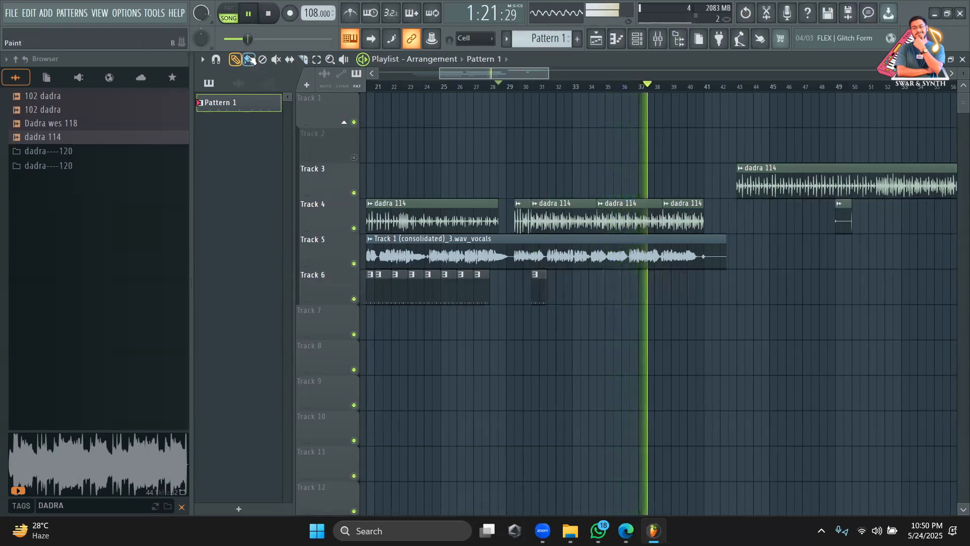
{"action": "right_click", "coordinate": [542, 299]}
{"action": "left_click", "coordinate": [521, 89]}
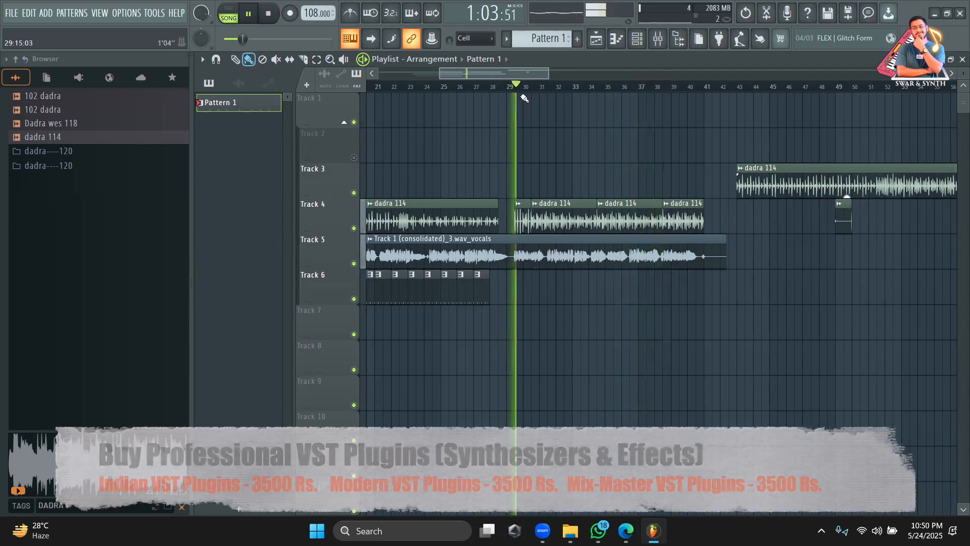
{"action": "left_click_drag", "start_coordinate": [536, 289], "coordinate": [701, 296]}
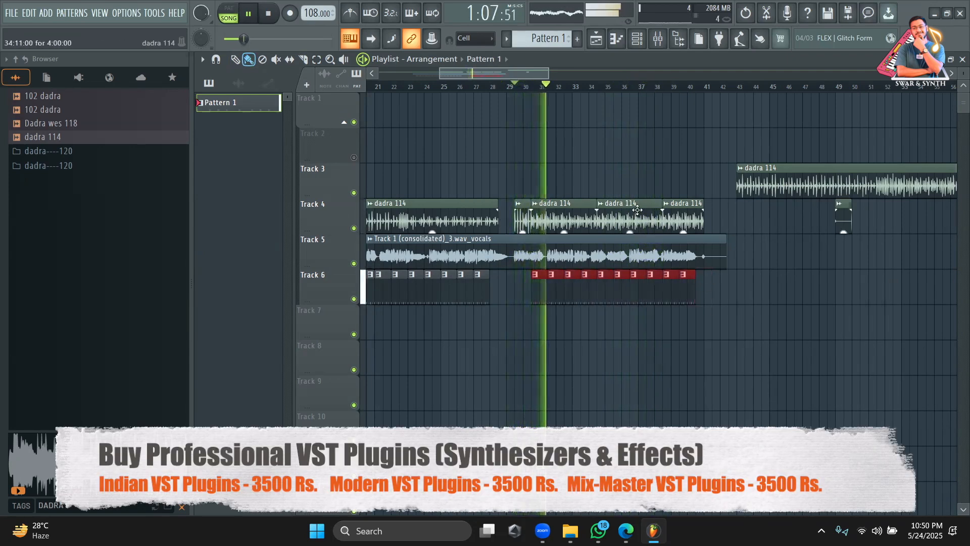
{"action": "left_click_drag", "start_coordinate": [549, 73], "coordinate": [483, 75]}
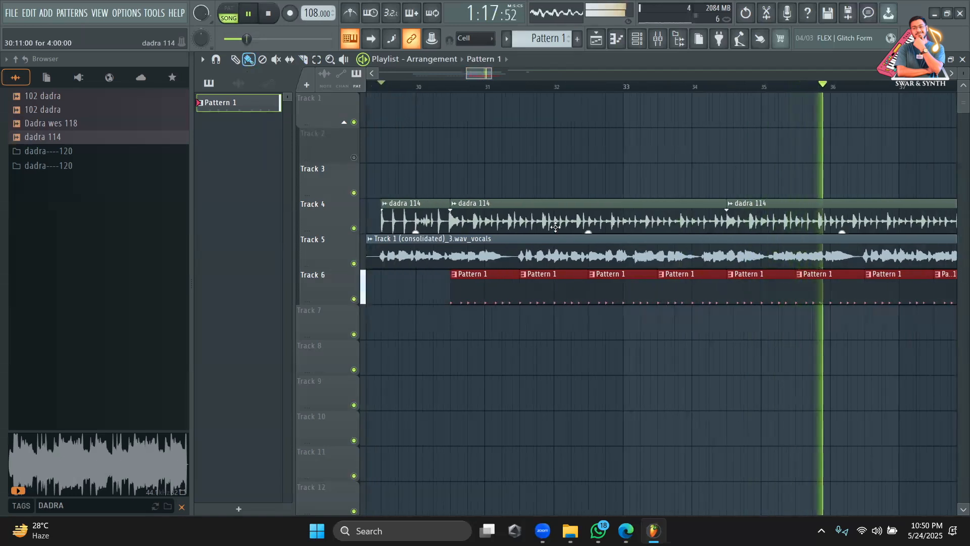
{"action": "key", "text": "space"}
Slice the long dadra 114 clip on Track 4 at bar 13 and delete the part before it
{"action": "left_click_drag", "start_coordinate": [490, 71], "coordinate": [469, 76]}
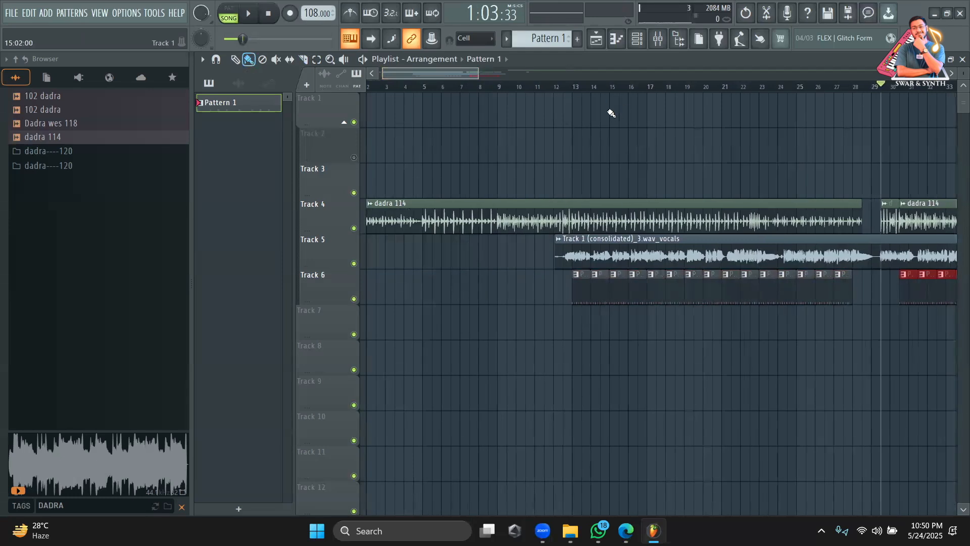
{"action": "key", "text": "space"}
{"action": "left_click", "coordinate": [303, 59]}
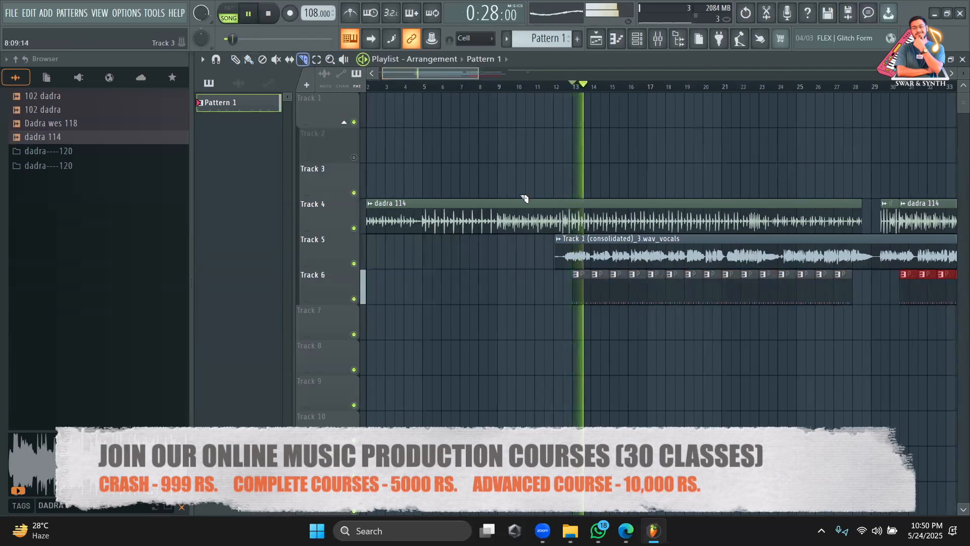
{"action": "key", "text": "space"}
{"action": "left_click", "coordinate": [578, 225]}
{"action": "right_click", "coordinate": [507, 215]}
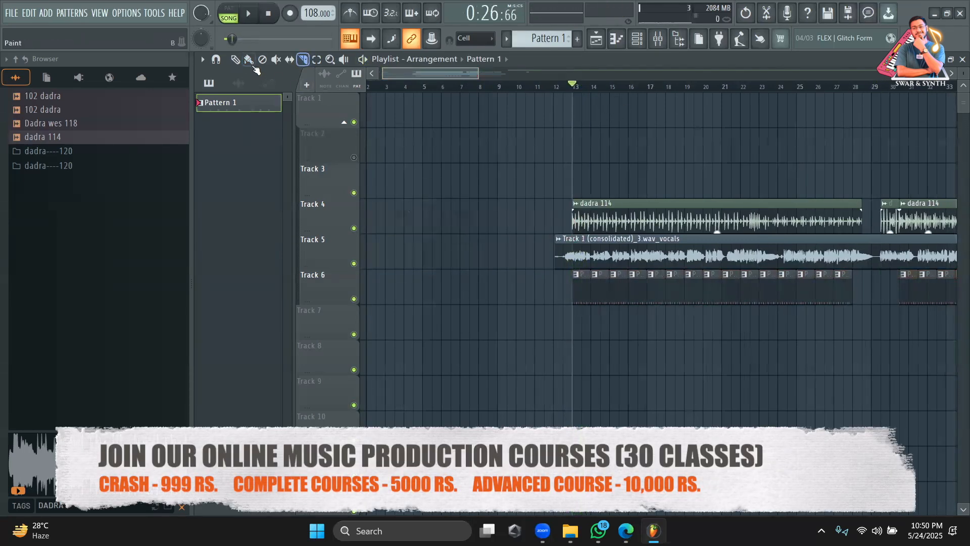
Slice the dadra 114 clip at bar 21 and replace the part after it with a copy of the eight-bar piece from bar 13
{"action": "key", "text": "space"}
{"action": "left_click_drag", "start_coordinate": [732, 209], "coordinate": [729, 230]}
{"action": "left_click", "coordinate": [236, 60]}
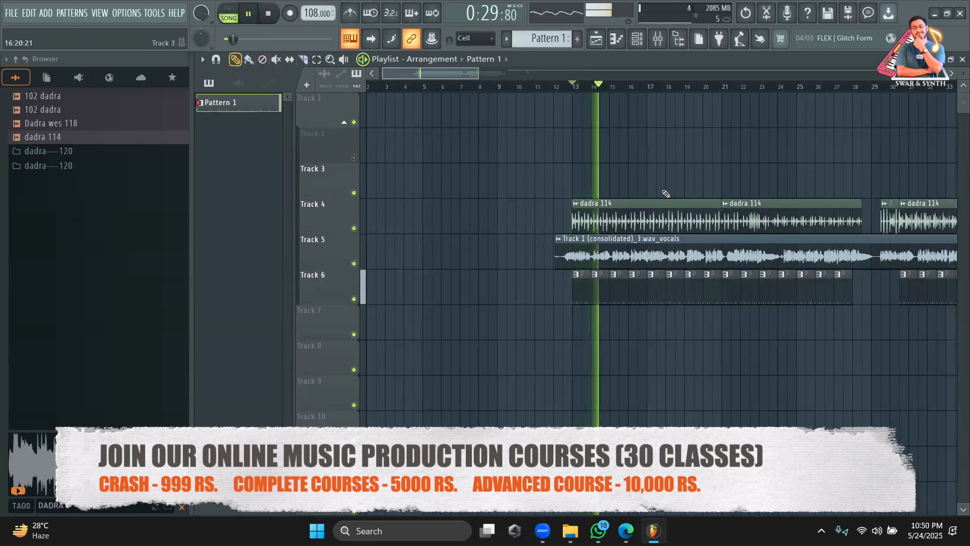
{"action": "right_click", "coordinate": [758, 219]}
{"action": "left_click", "coordinate": [694, 217]}
{"action": "left_click_drag", "start_coordinate": [728, 154], "coordinate": [723, 238]}
Trim the dadra 114 piece starting at bar 21 on Track 4 to end at bar 28, and slice it at bars 24 and 25
{"action": "left_click_drag", "start_coordinate": [469, 72], "coordinate": [489, 71]}
{"action": "left_click", "coordinate": [595, 86]}
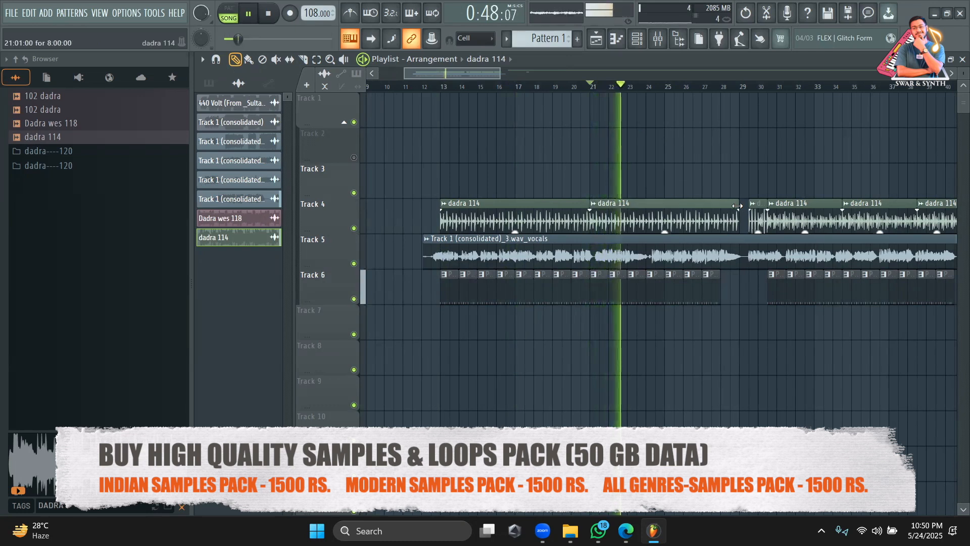
{"action": "left_click", "coordinate": [715, 87]}
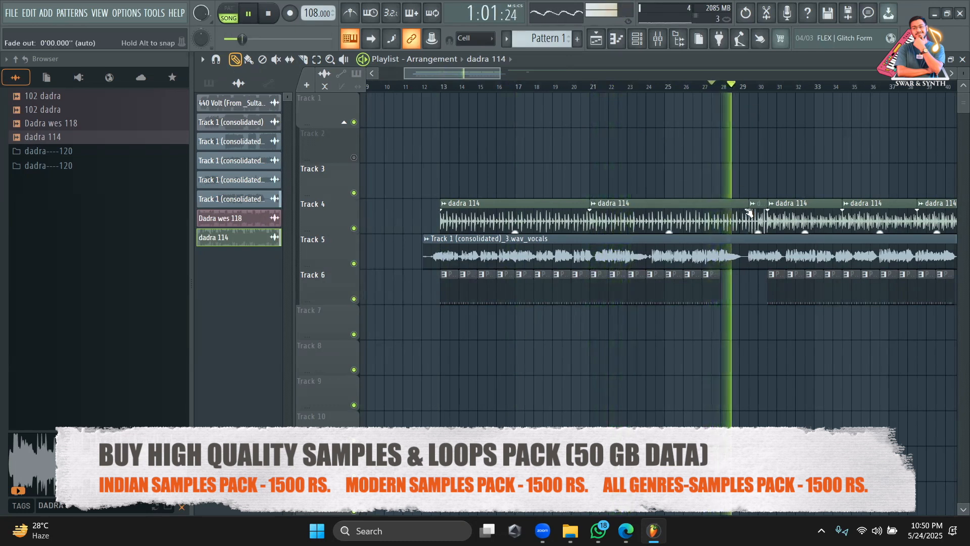
{"action": "left_click_drag", "start_coordinate": [746, 205], "coordinate": [730, 206]}
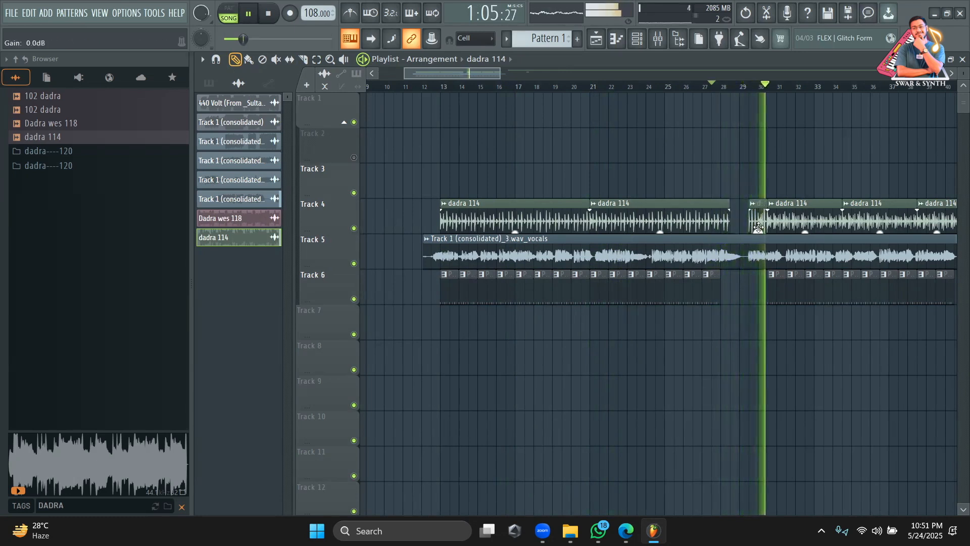
{"action": "key", "text": "space"}
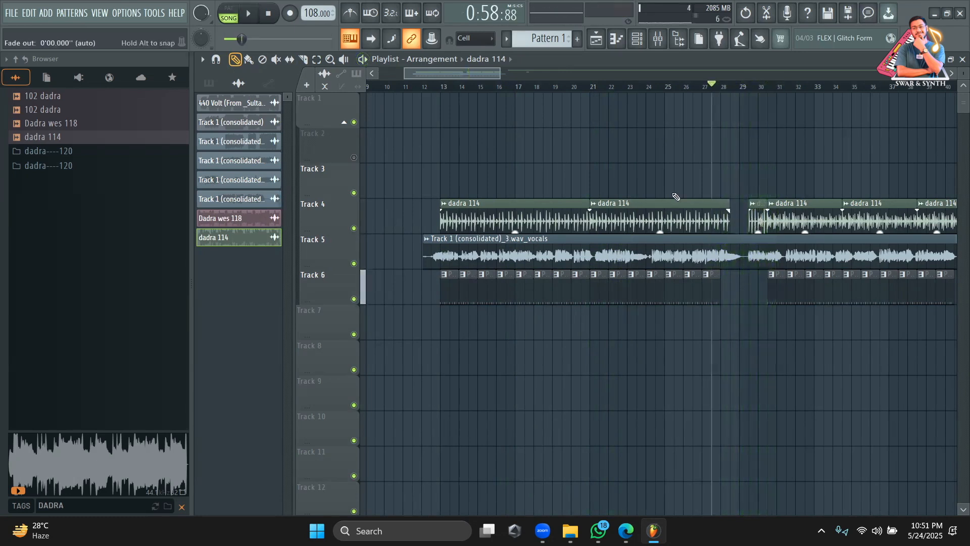
{"action": "left_click_drag", "start_coordinate": [493, 76], "coordinate": [492, 76]}
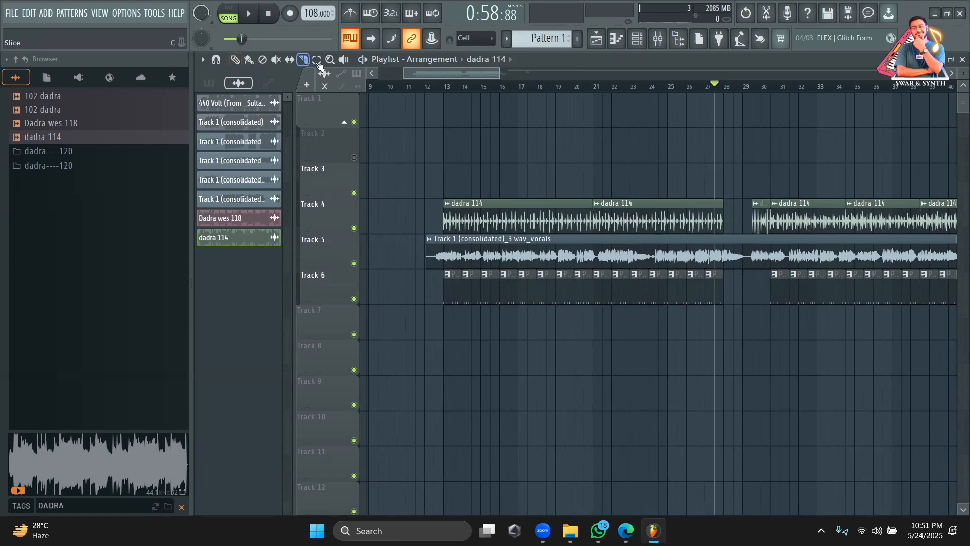
{"action": "left_click", "coordinate": [679, 211]}
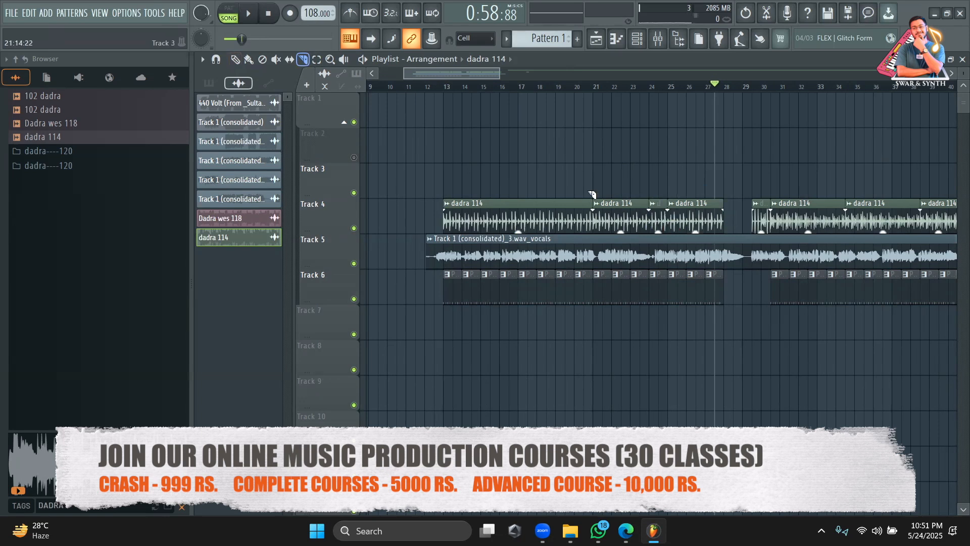
Open the channel rack and look up the song's key and BPM on the Tunebat analyzer page in the browser
{"action": "left_click", "coordinate": [637, 39]}
{"action": "key", "text": "alt+Tab"}
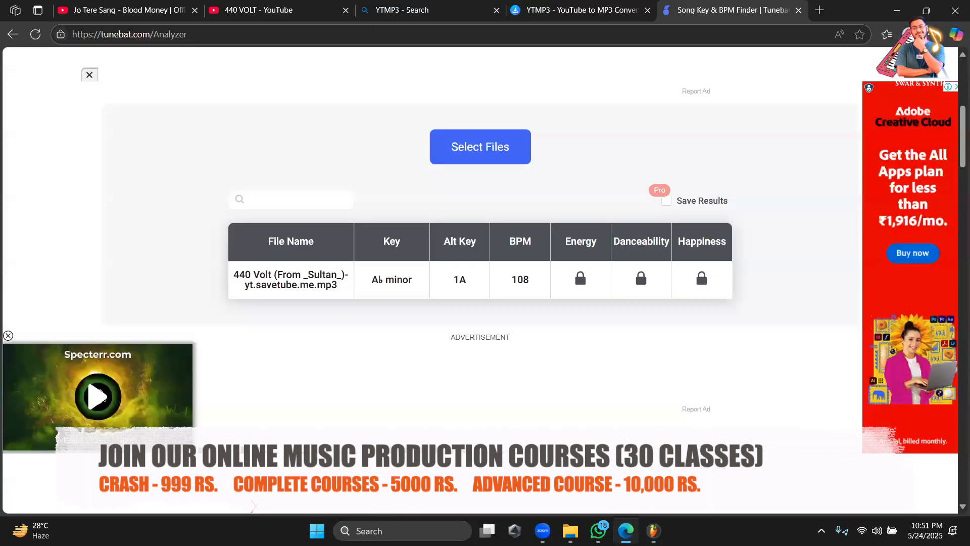
{"action": "key", "text": "alt+Tab"}
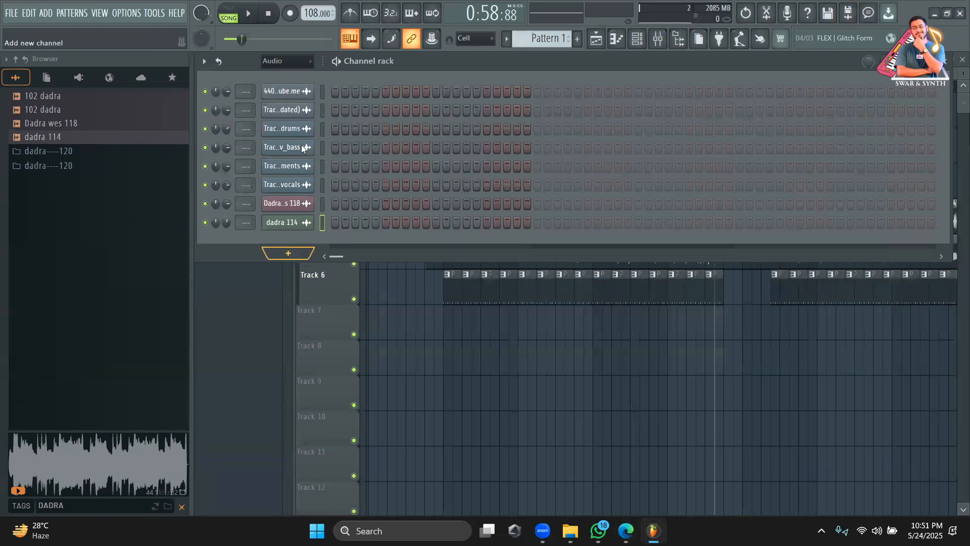
Search the generator plugins for "SCAL" and add the Plugin Boutique Scaler VST as a new channel
{"action": "left_click", "coordinate": [289, 253]}
{"action": "left_click", "coordinate": [304, 21]}
{"action": "type", "text": "SCAL"}
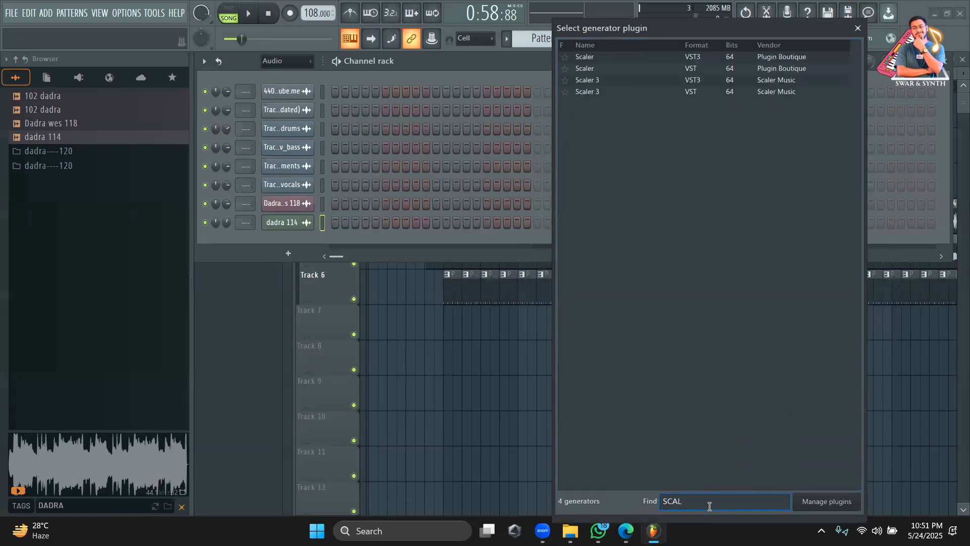
{"action": "double_click", "coordinate": [631, 69]}
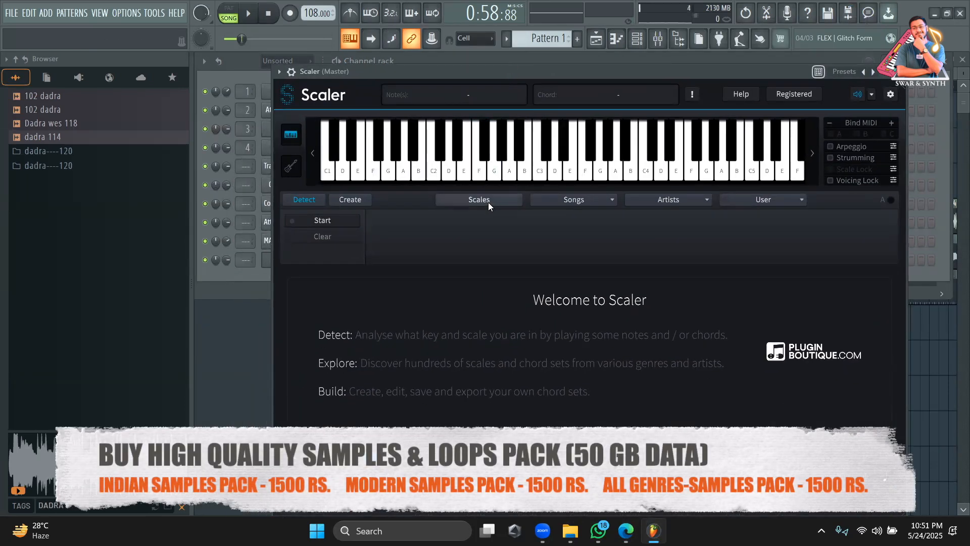
Filter Scaler's scales to note G#/Ab and type Minor scale, and open that scale's diatonic chords
{"action": "left_click_drag", "start_coordinate": [509, 74], "coordinate": [522, 54]}
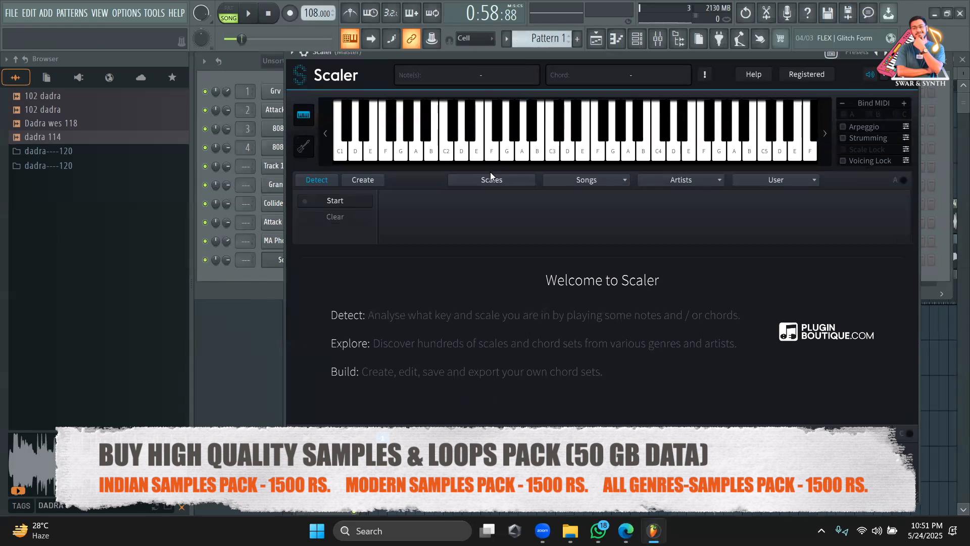
{"action": "left_click", "coordinate": [490, 175]}
{"action": "left_click", "coordinate": [349, 202]}
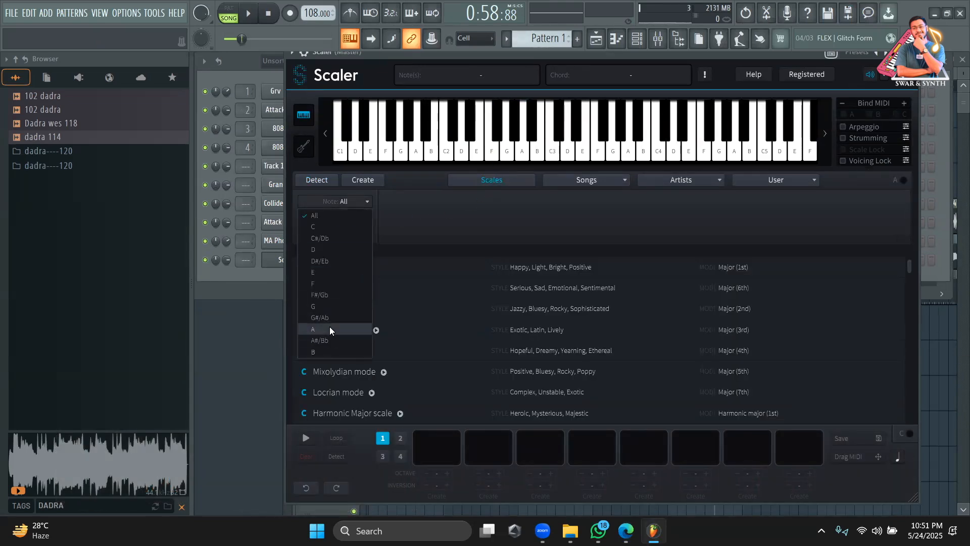
{"action": "left_click", "coordinate": [328, 317]}
{"action": "left_click", "coordinate": [350, 221]}
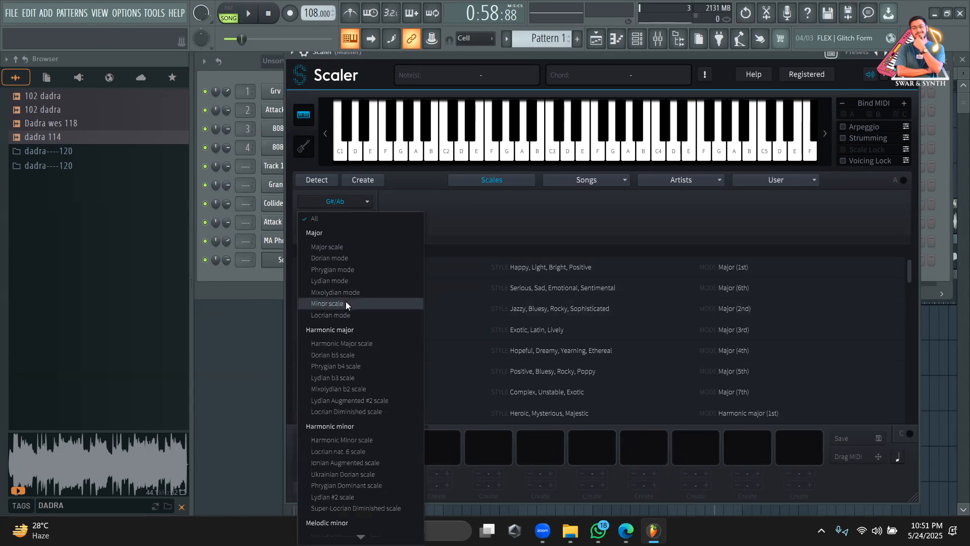
{"action": "left_click", "coordinate": [346, 301]}
{"action": "left_click", "coordinate": [422, 269]}
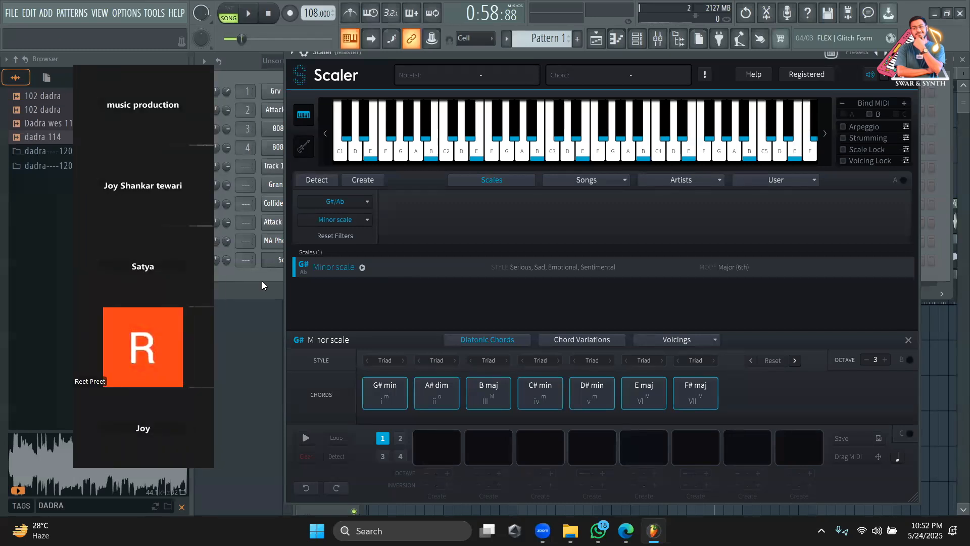
Delete the Scaler channel, search the generator plugins for "sc" and add a fresh Scaler channel
{"action": "right_click", "coordinate": [275, 262]}
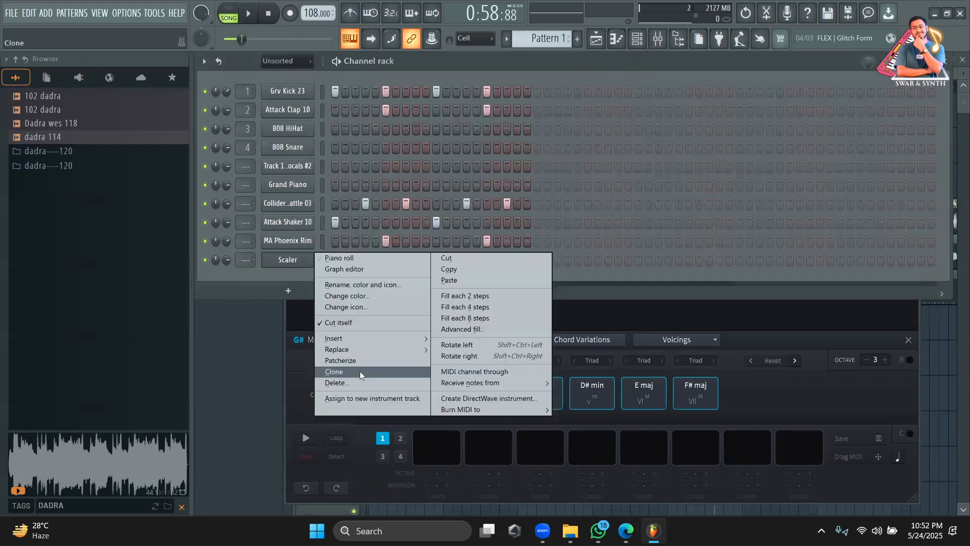
{"action": "left_click", "coordinate": [357, 380]}
{"action": "left_click", "coordinate": [286, 273]}
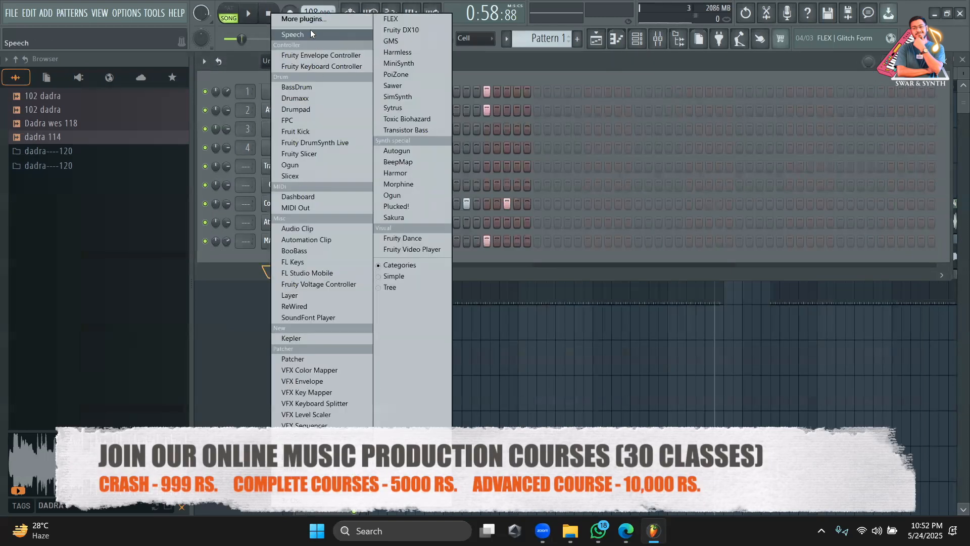
{"action": "left_click", "coordinate": [304, 20]}
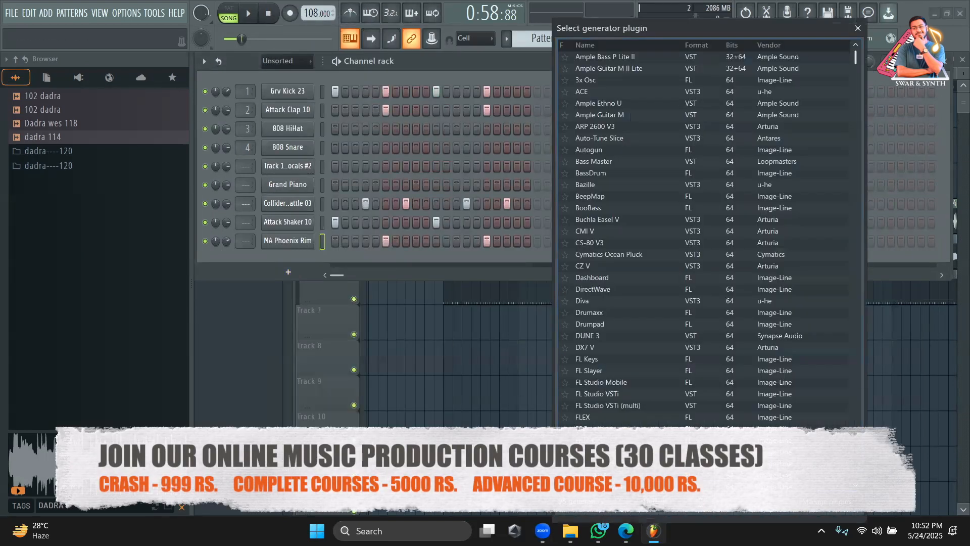
{"action": "type", "text": "sc"}
{"action": "double_click", "coordinate": [662, 81]}
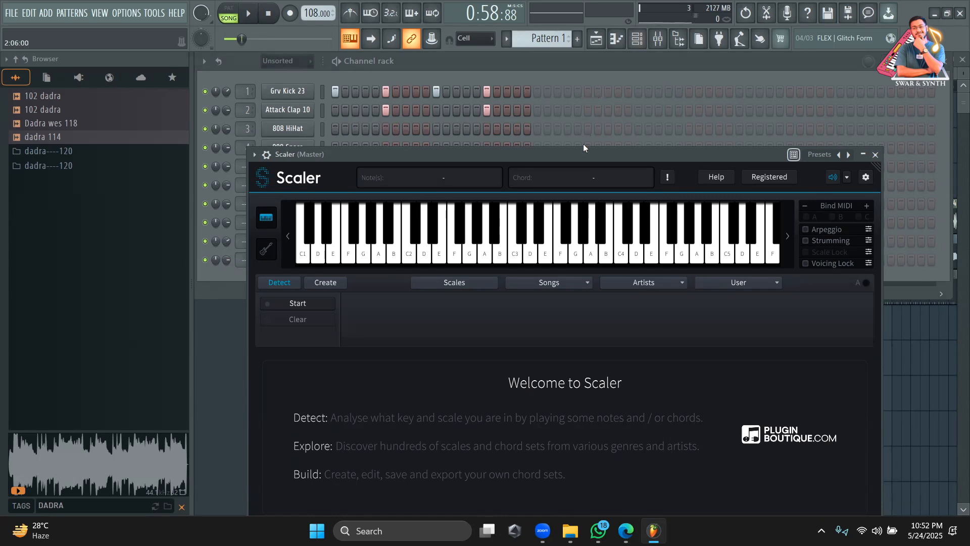
{"action": "left_click_drag", "start_coordinate": [578, 152], "coordinate": [604, 90]}
{"action": "left_click_drag", "start_coordinate": [545, 81], "coordinate": [604, 65]}
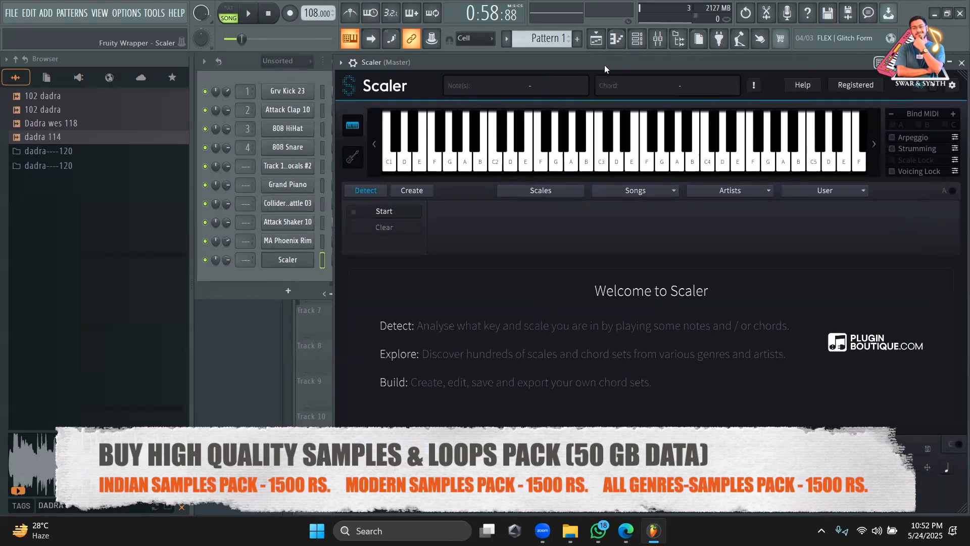
Search the generator plugins for "SCA" and add the Scaler 3 VST as a new channel
{"action": "left_click", "coordinate": [291, 294]}
{"action": "left_click", "coordinate": [329, 21]}
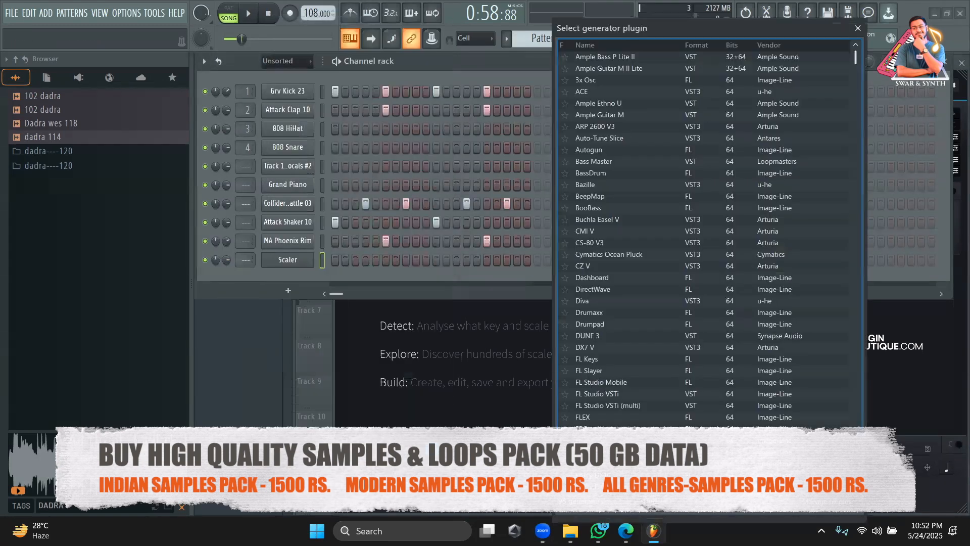
{"action": "type", "text": "SCA"}
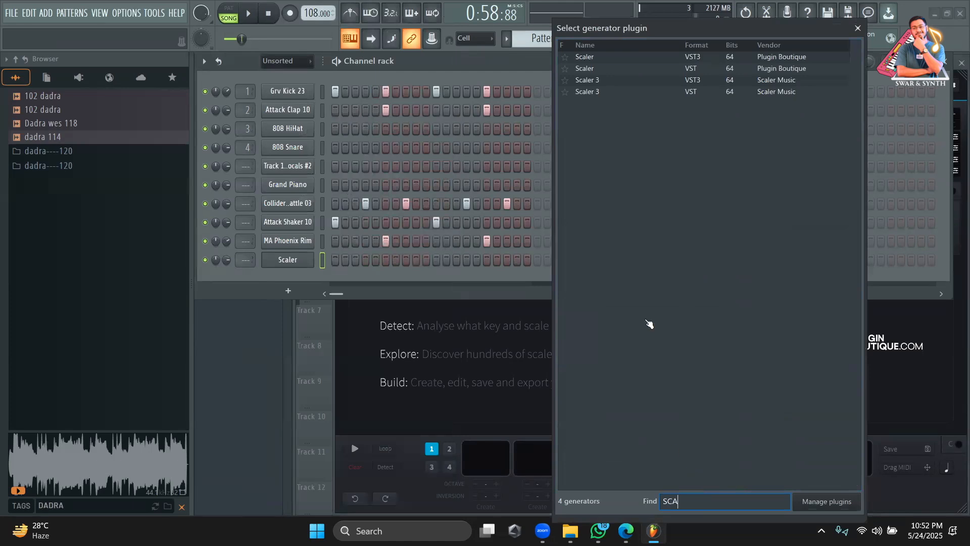
{"action": "double_click", "coordinate": [657, 93]}
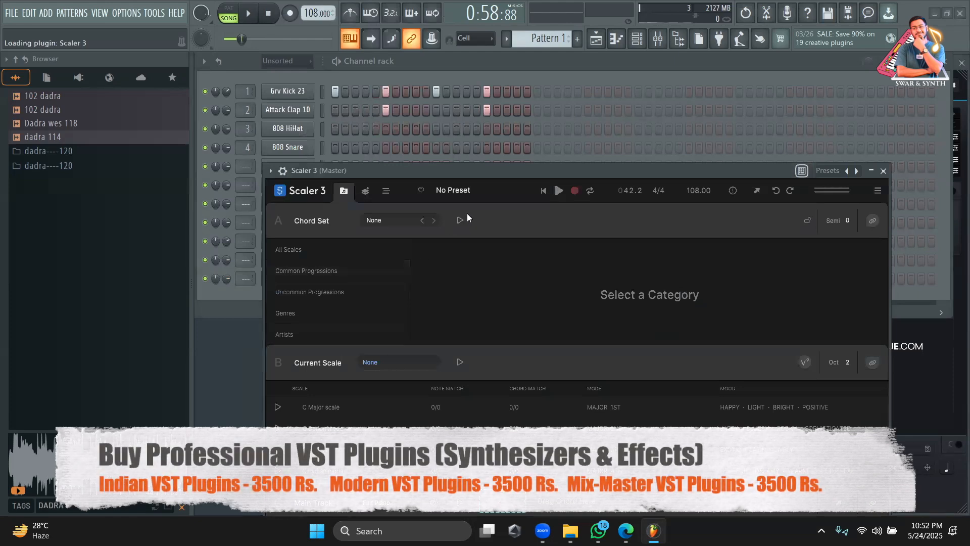
{"action": "left_click_drag", "start_coordinate": [459, 164], "coordinate": [480, 72]}
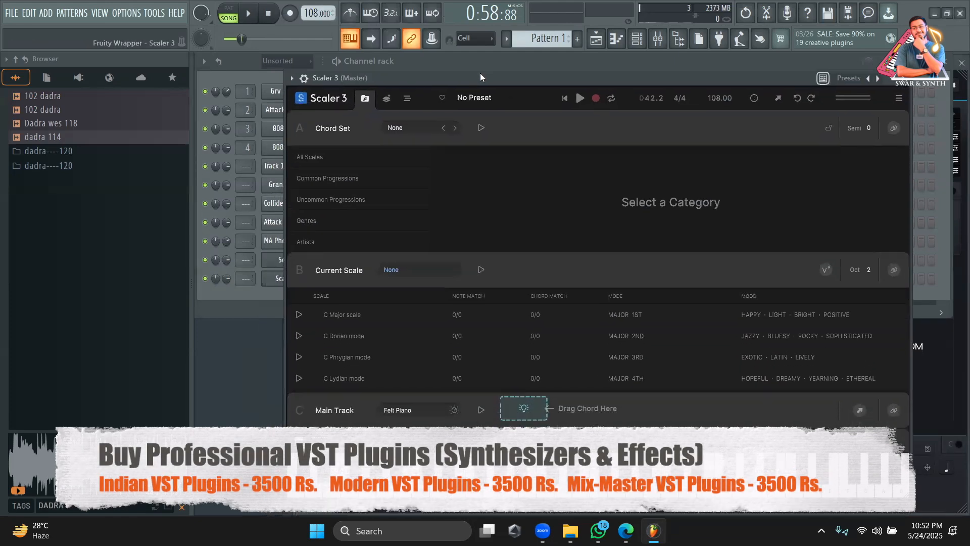
Filter all scales in Scaler 3 by G#/Ab, select the G#/Ab Minor scale and audition its G# min, E maj and F# maj chords
{"action": "left_click", "coordinate": [381, 162]}
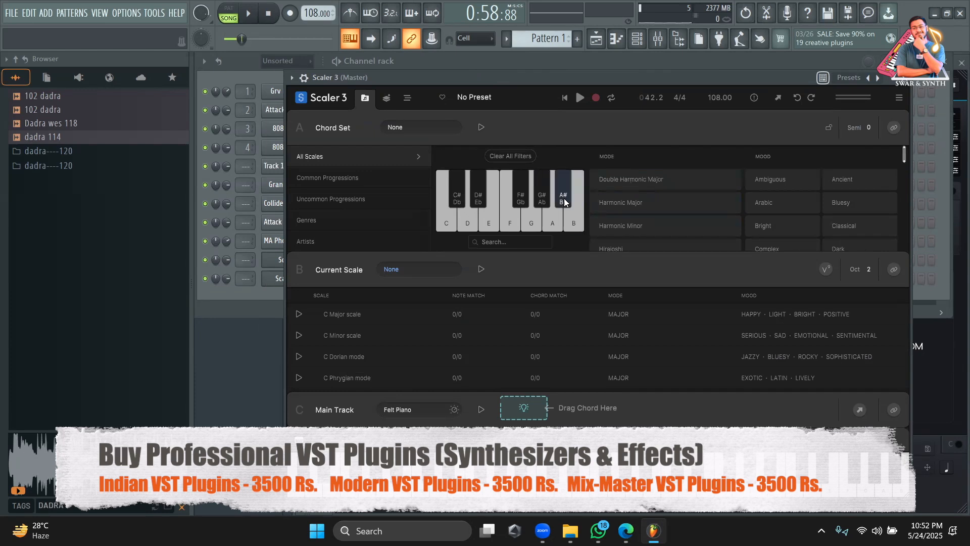
{"action": "left_click", "coordinate": [542, 202]}
{"action": "left_click", "coordinate": [376, 336]}
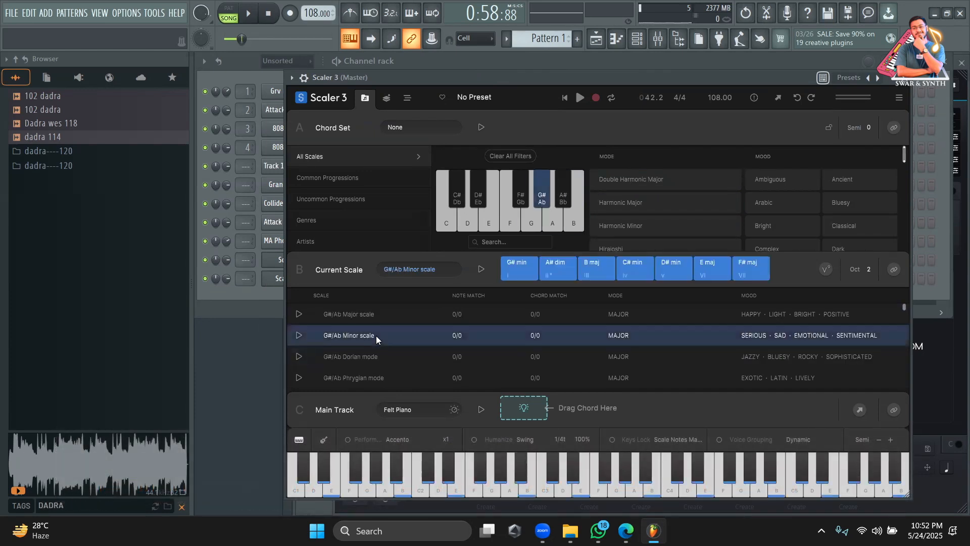
{"action": "left_click", "coordinate": [525, 271]}
{"action": "left_click", "coordinate": [711, 276]}
{"action": "left_click", "coordinate": [758, 272]}
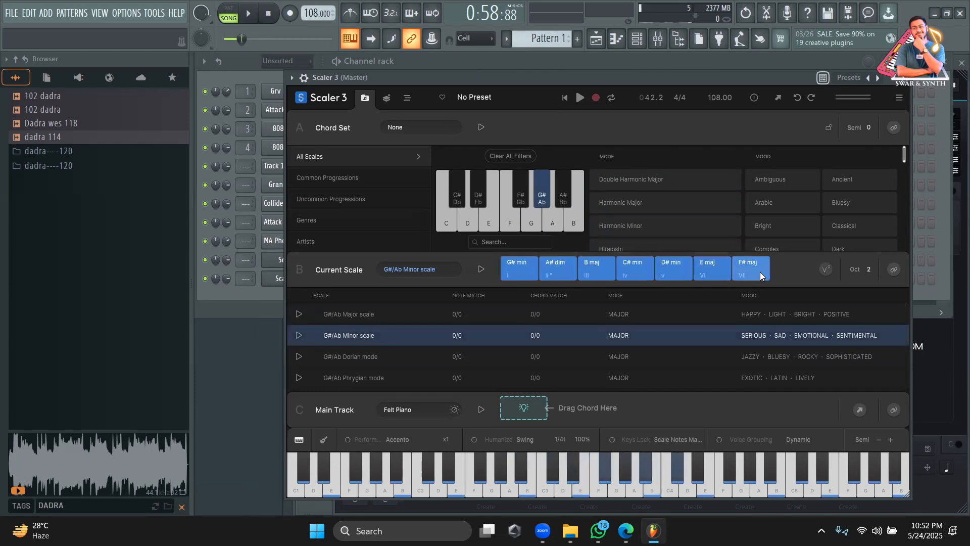
Add the G# min chord to Scaler 3's main track, lower the scale octave to 1 and add the F# maj chord
{"action": "left_click_drag", "start_coordinate": [521, 265], "coordinate": [518, 405]}
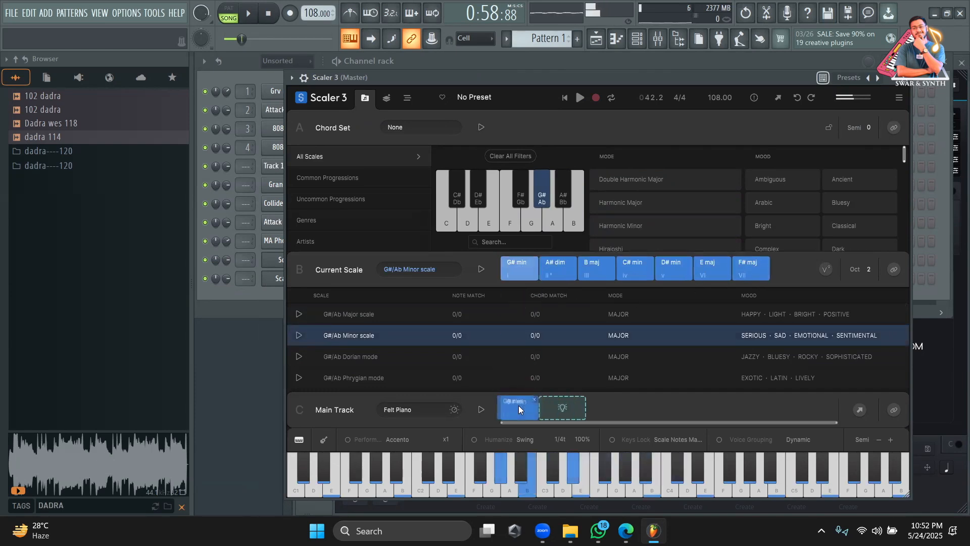
{"action": "mouse_move", "coordinate": [558, 272]}
{"action": "left_mouse_down"}
{"action": "mouse_move", "coordinate": [564, 416]}
{"action": "mouse_move", "coordinate": [559, 273]}
{"action": "left_mouse_up"}
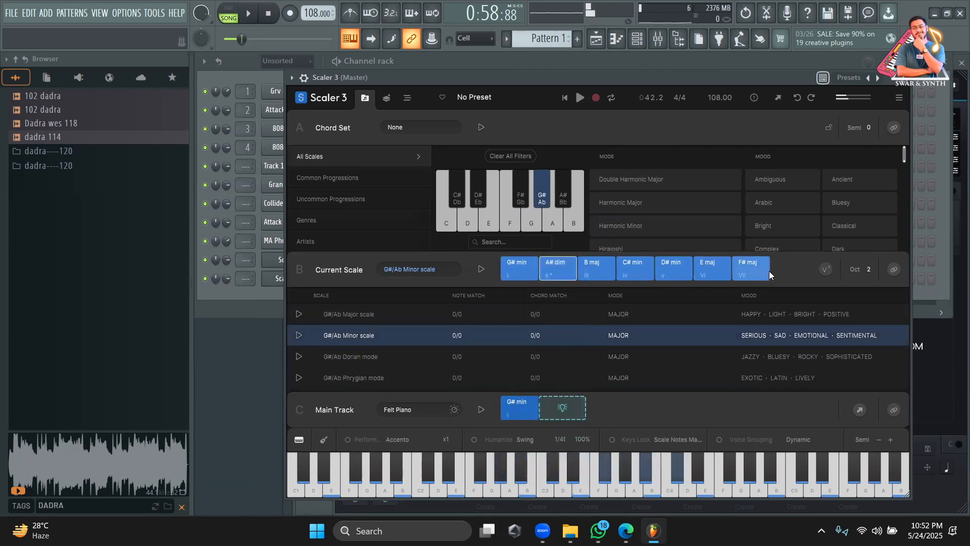
{"action": "left_click", "coordinate": [751, 268]}
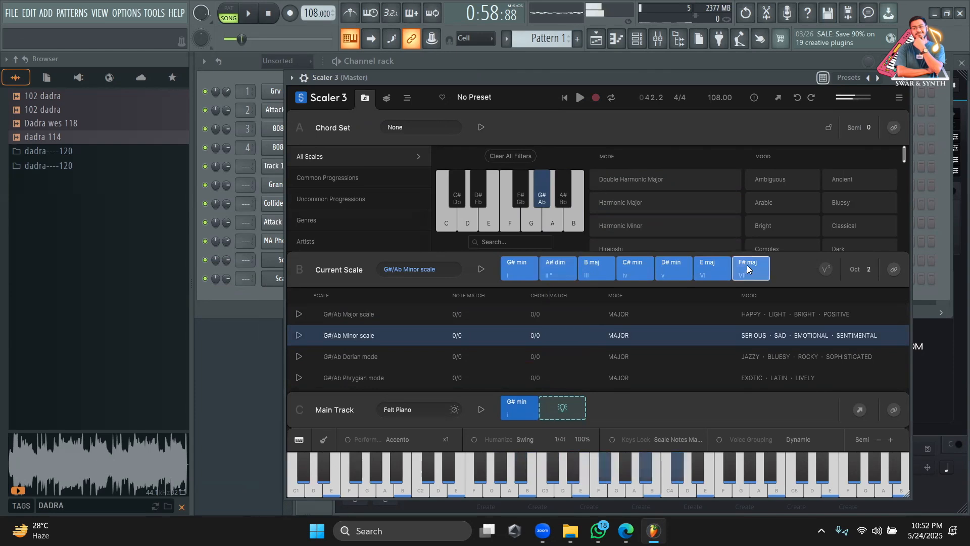
{"action": "left_click_drag", "start_coordinate": [872, 269], "coordinate": [869, 280]}
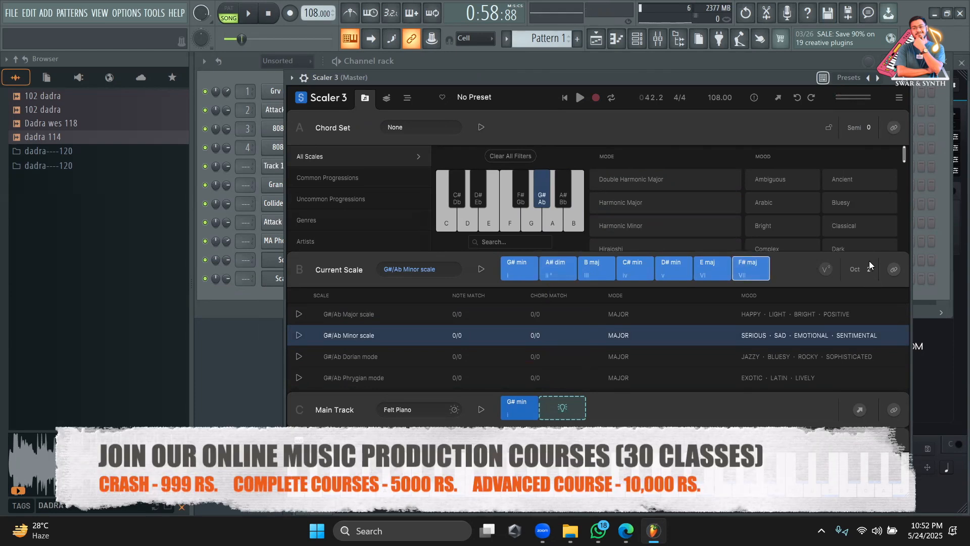
{"action": "left_click_drag", "start_coordinate": [752, 267], "coordinate": [565, 406]}
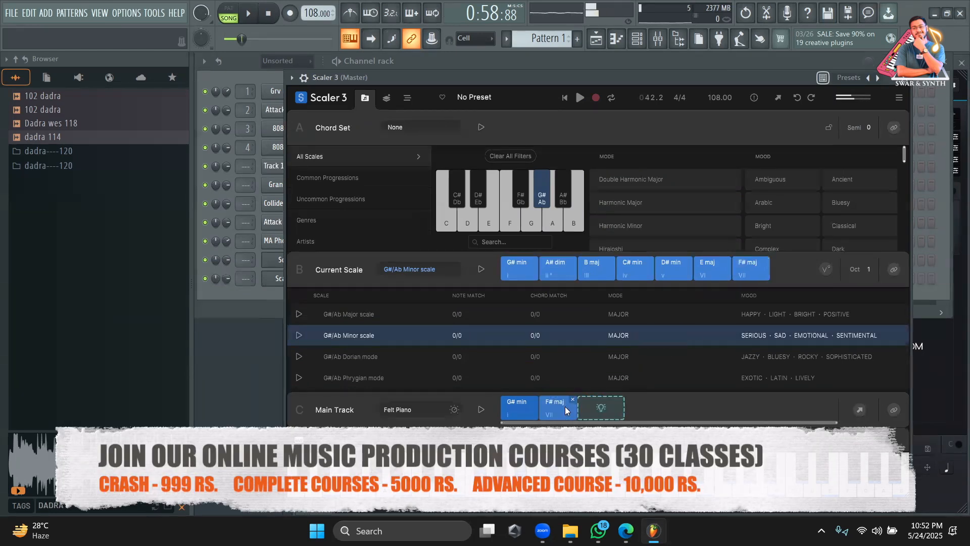
Return to the channel rack and delete the Scaler 3 channel
{"action": "left_click_drag", "start_coordinate": [552, 82], "coordinate": [522, 159]}
{"action": "left_click", "coordinate": [599, 74]}
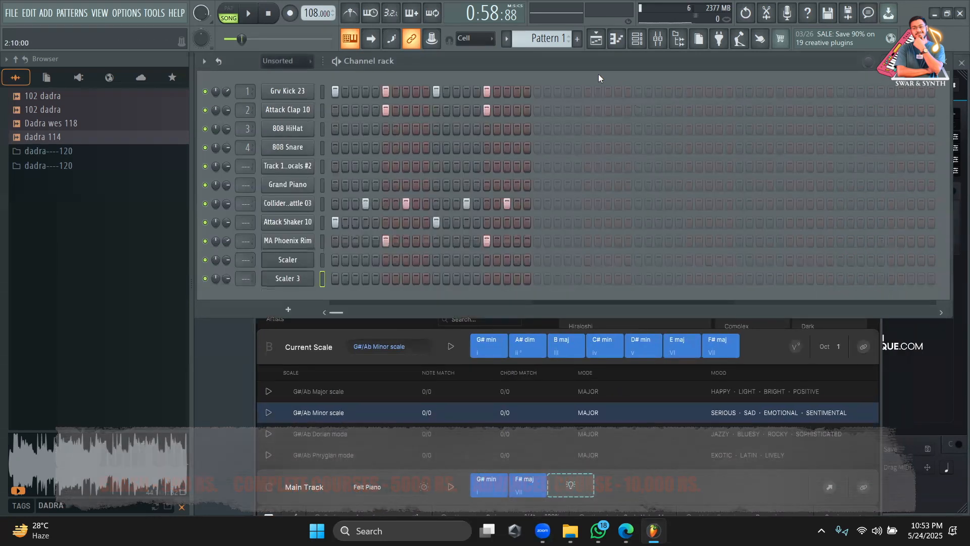
{"action": "left_click", "coordinate": [310, 263]}
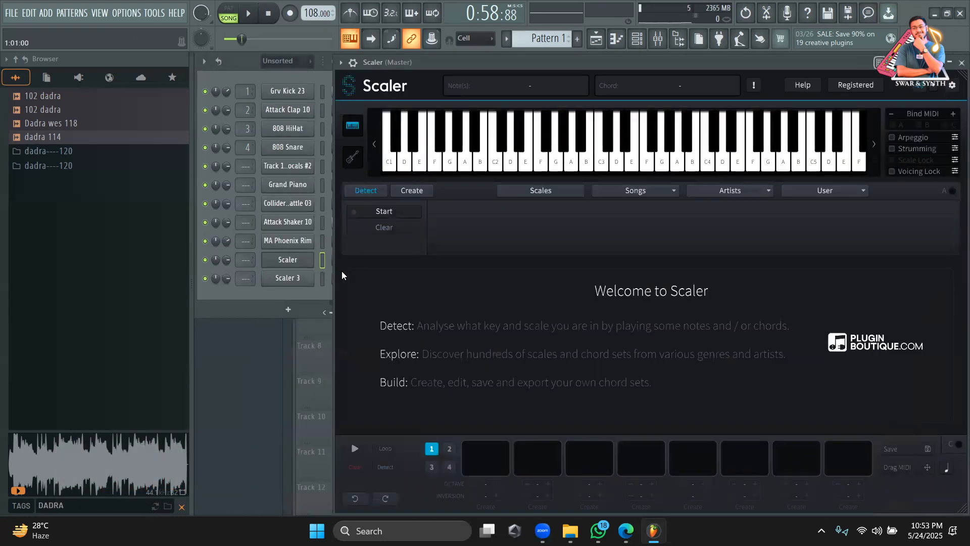
{"action": "right_click", "coordinate": [298, 279]}
{"action": "left_click", "coordinate": [346, 400]}
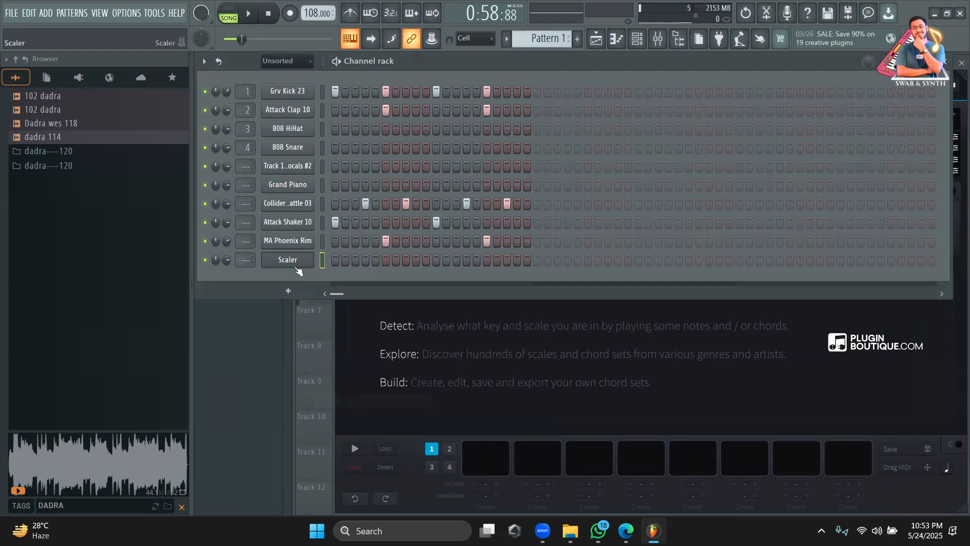
Switch to the empty Pattern 2 and open the Scaler channel's plugin window
{"action": "left_click", "coordinate": [296, 263]}
{"action": "left_click_drag", "start_coordinate": [550, 40], "coordinate": [550, 34]}
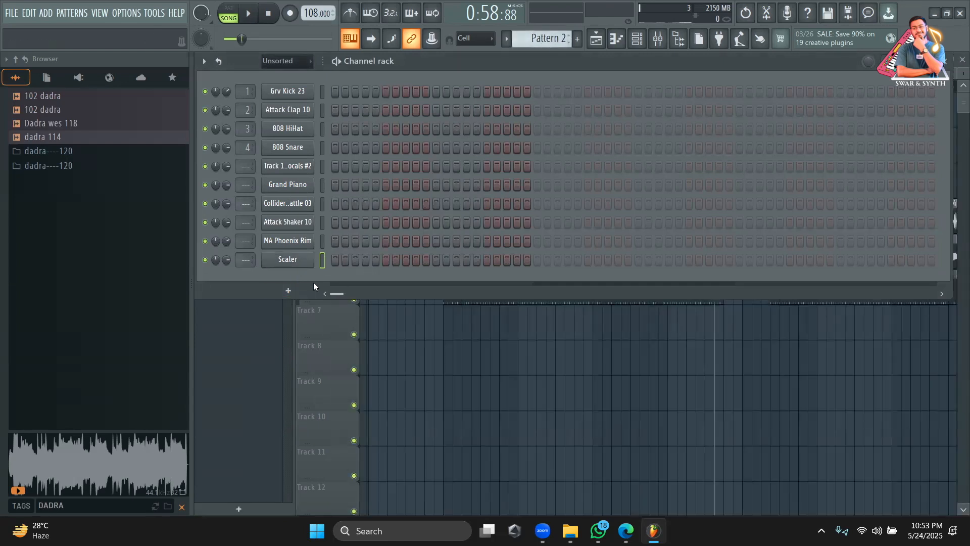
{"action": "left_click", "coordinate": [288, 259]}
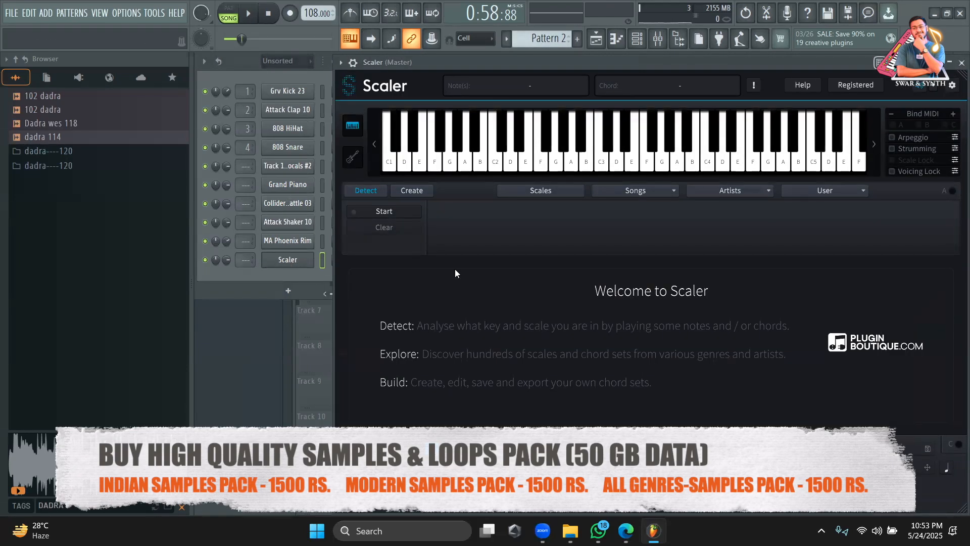
Audition C major and D minor triads on the Scaler channel, repeating C major an octave higher
{"action": "left_click", "coordinate": [615, 159]}
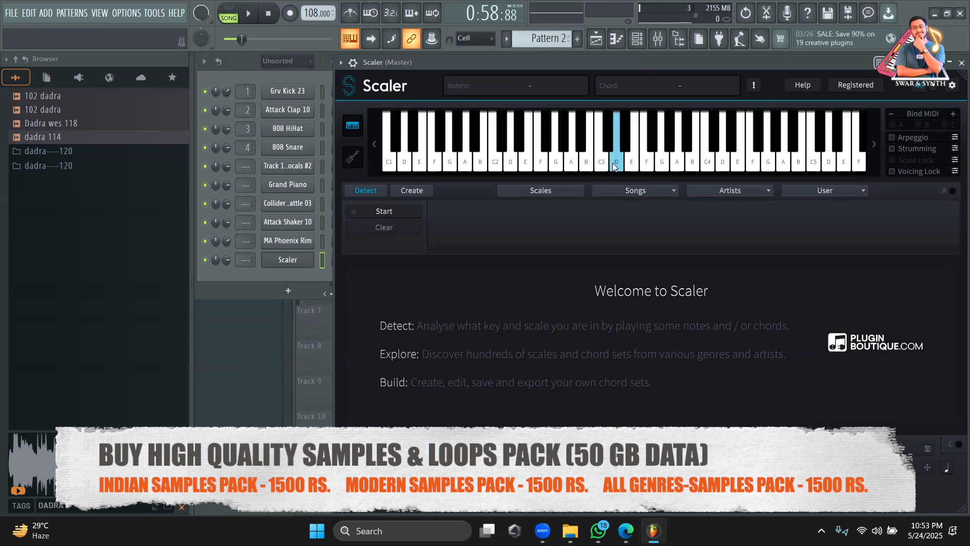
{"action": "key", "text": "z"}
{"action": "key", "text": "c"}
{"action": "key", "text": "b"}
{"action": "key", "text": "x"}
{"action": "key", "text": "v"}
{"action": "key", "text": "n"}
{"action": "key", "text": "z"}
{"action": "key", "text": "c"}
{"action": "key", "text": "b"}
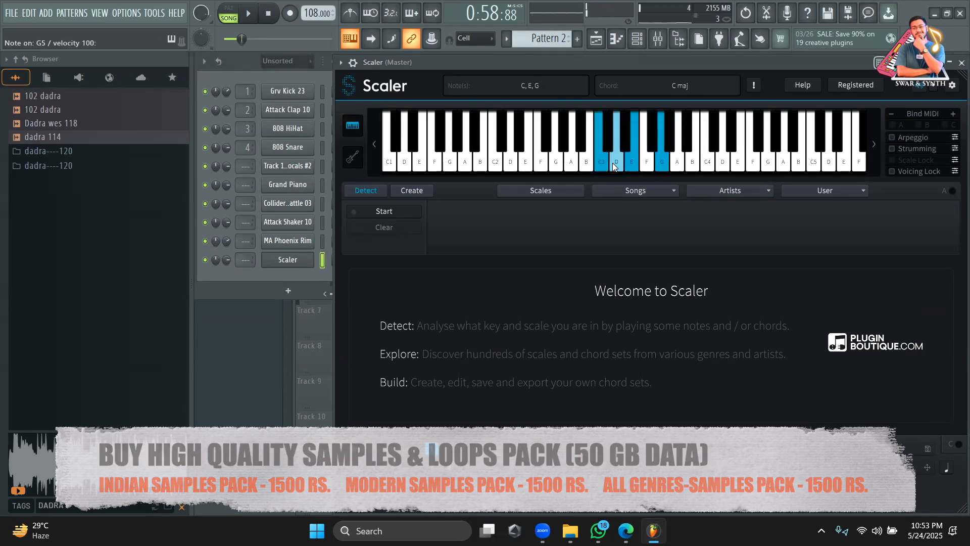
{"action": "key", "text": "q"}
{"action": "key", "text": "e"}
{"action": "key", "text": "t"}
{"action": "key", "text": "z"}
{"action": "key", "text": "b"}
{"action": "key", "text": "c"}
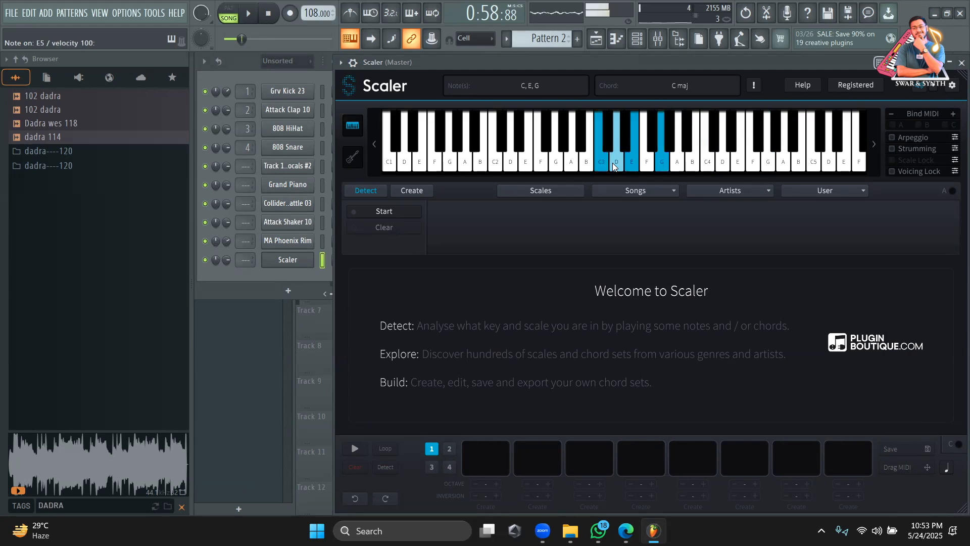
{"action": "key", "text": "q"}
{"action": "key", "text": "e"}
{"action": "key", "text": "t"}
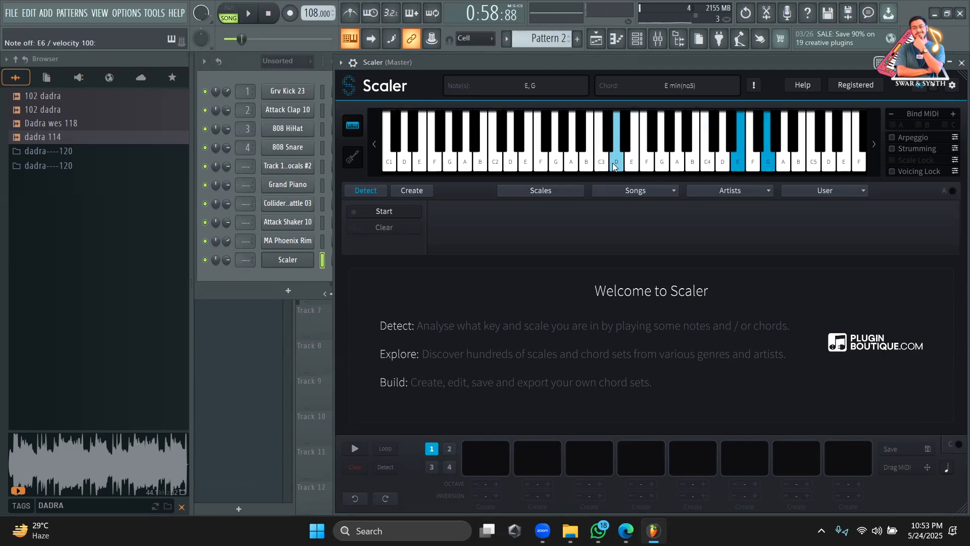
{"action": "key", "text": "z"}
{"action": "key", "text": "c"}
{"action": "key", "text": "b"}
{"action": "key", "text": "x"}
{"action": "key", "text": "v"}
{"action": "key", "text": "n"}
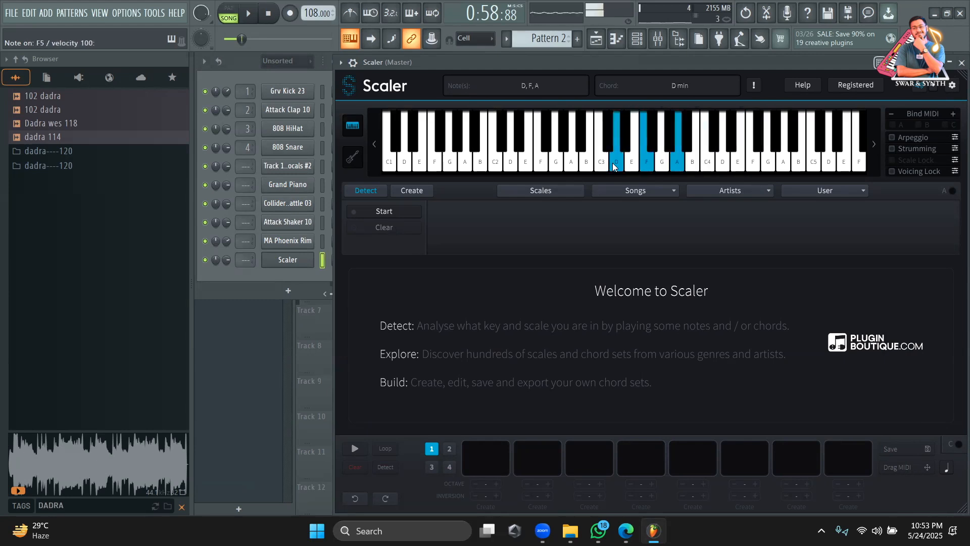
{"action": "key", "text": "q"}
{"action": "key", "text": "e"}
{"action": "key", "text": "t"}
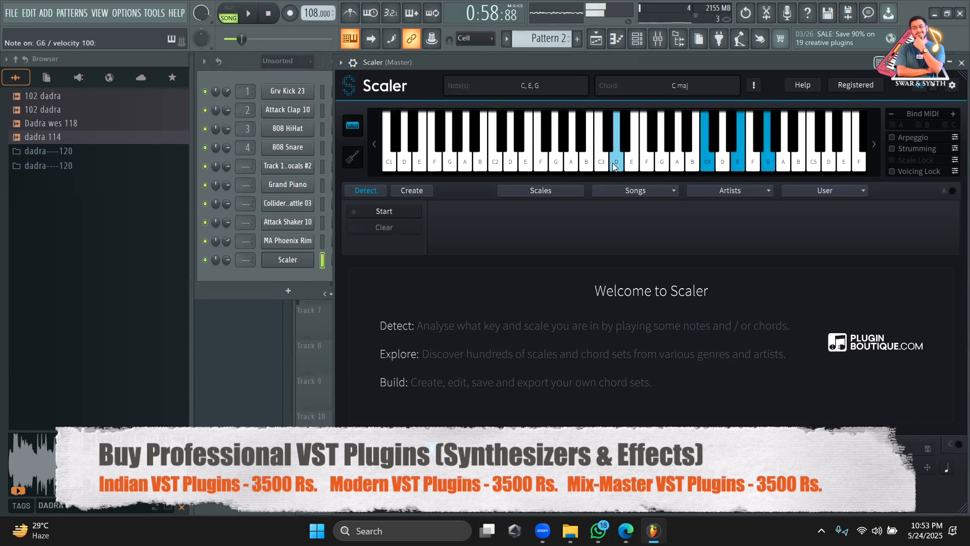
{"action": "key", "text": "z"}
{"action": "key", "text": "c"}
{"action": "key", "text": "b"}
{"action": "key", "text": "q"}
{"action": "key", "text": "e"}
{"action": "key", "text": "t"}
{"action": "key", "text": "c"}
{"action": "key", "text": "b"}
{"action": "key", "text": "z"}
{"action": "key", "text": "e"}
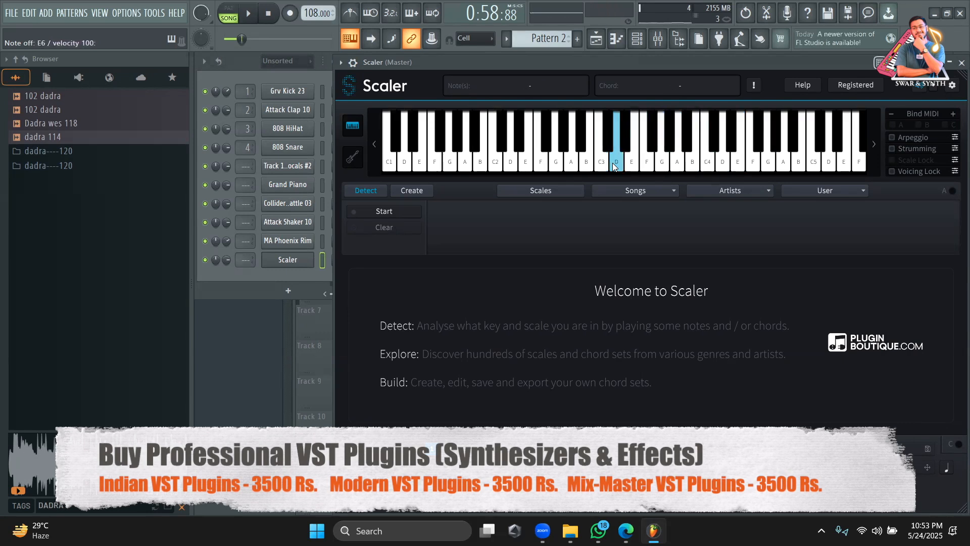
{"action": "key", "text": "z"}
{"action": "key", "text": "c"}
{"action": "key", "text": "b"}
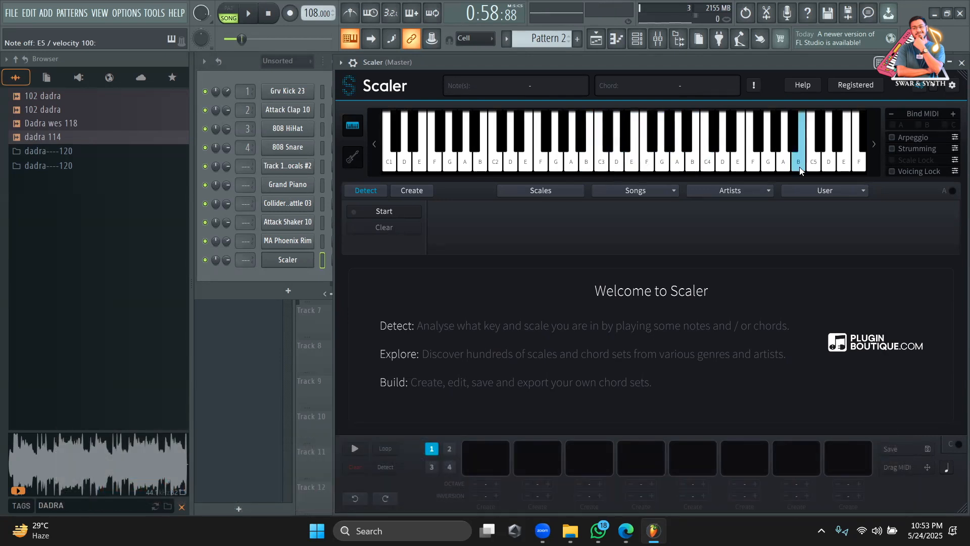
Filter Scaler's scales by G#/Ab and Minor scale, select the G# Minor scale and audition its G# min chord
{"action": "left_click", "coordinate": [508, 194]}
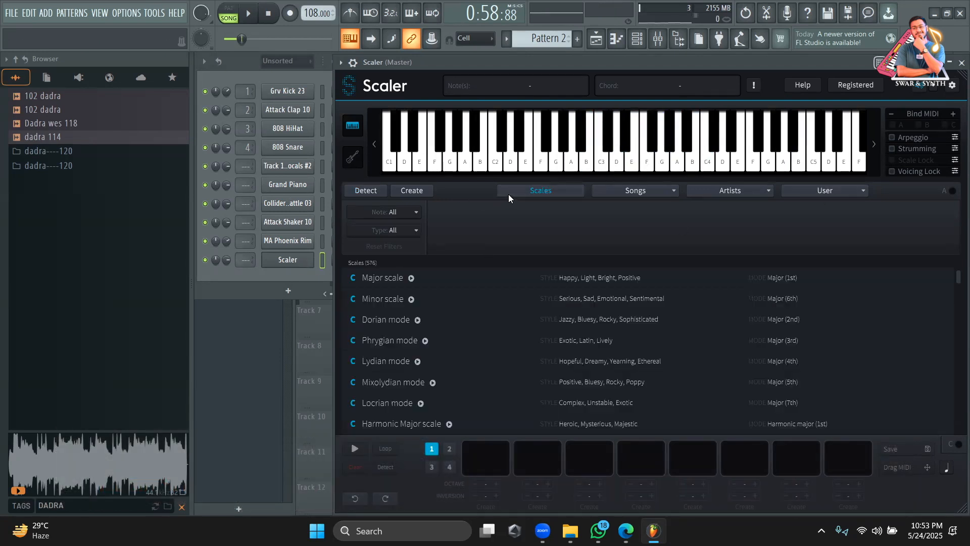
{"action": "left_click", "coordinate": [380, 213]}
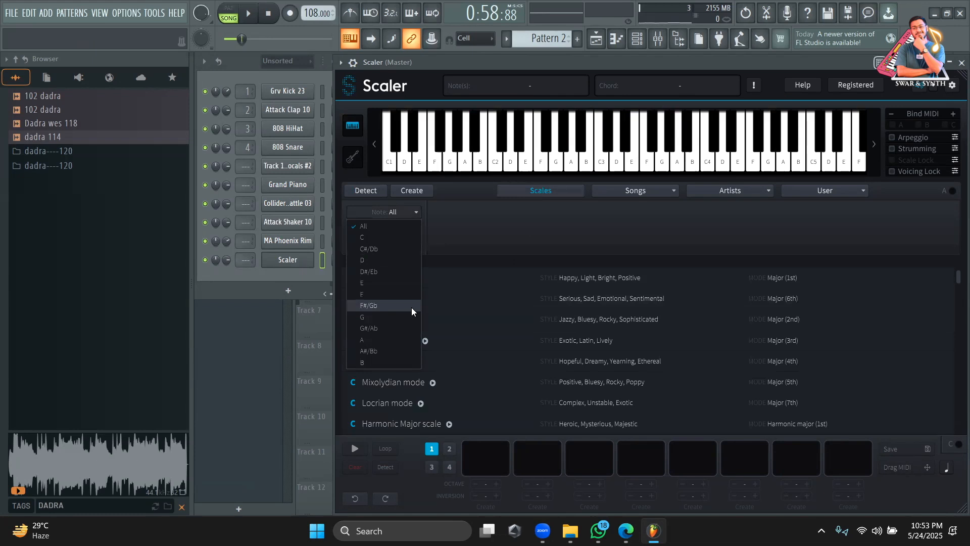
{"action": "left_click", "coordinate": [376, 328]}
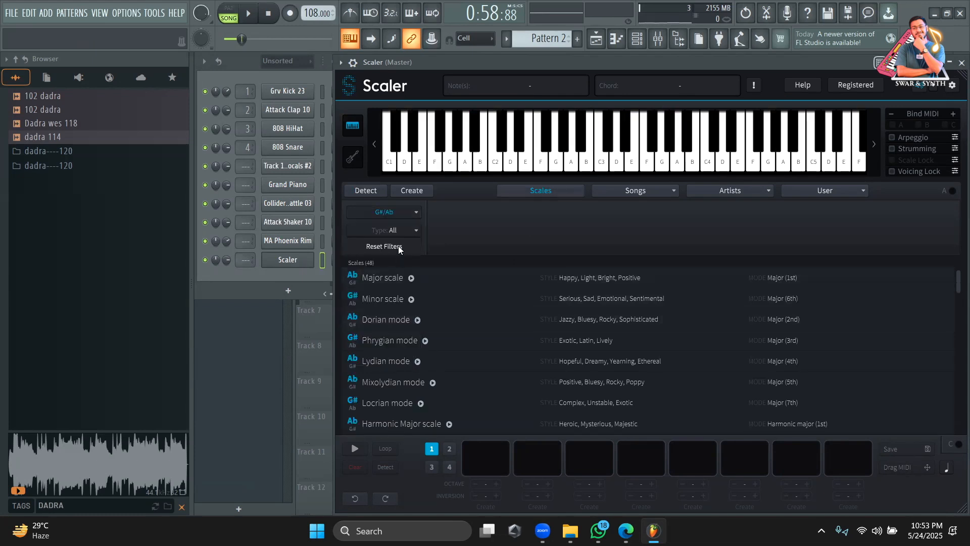
{"action": "left_click", "coordinate": [395, 229]}
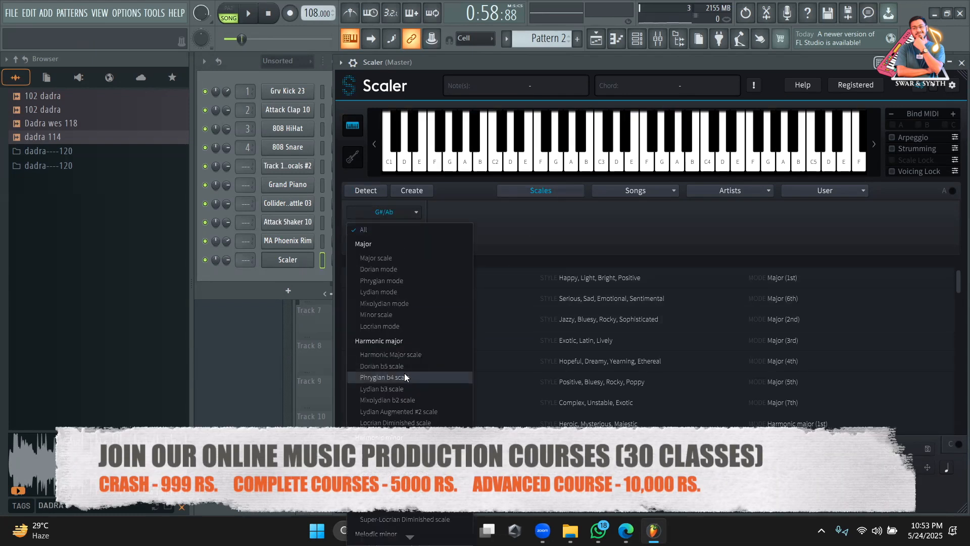
{"action": "left_click", "coordinate": [393, 319]}
{"action": "left_click", "coordinate": [445, 279]}
{"action": "left_click", "coordinate": [432, 400]}
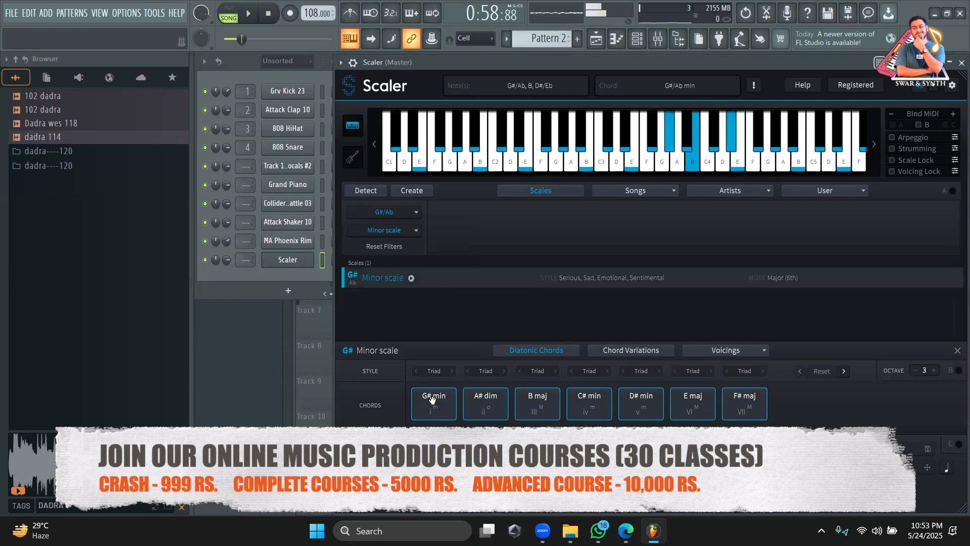
Add the G# min chord to the first slot of Scaler's main track and lower the scale octave to 1
{"action": "left_click_drag", "start_coordinate": [565, 59], "coordinate": [470, 59]}
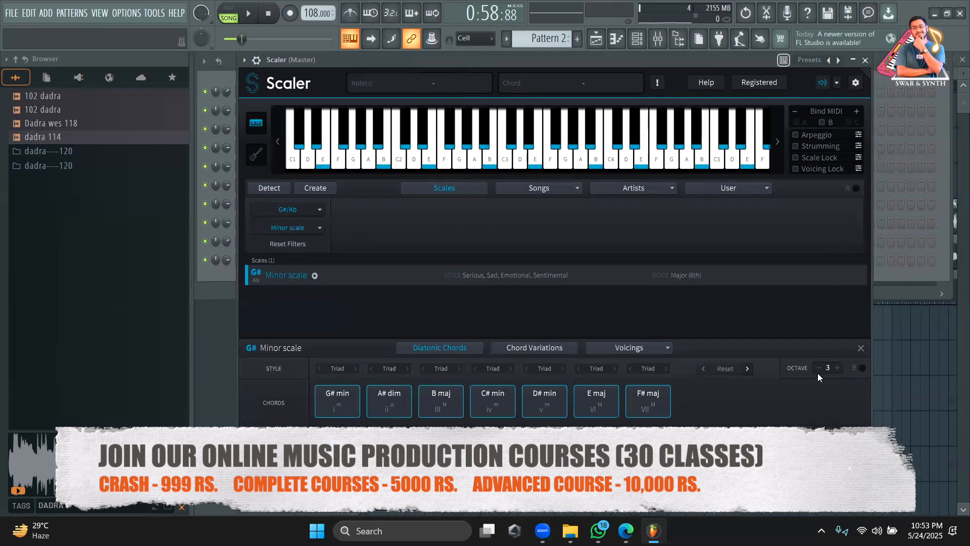
{"action": "left_click_drag", "start_coordinate": [339, 403], "coordinate": [390, 455]}
{"action": "left_click_drag", "start_coordinate": [662, 395], "coordinate": [641, 421]}
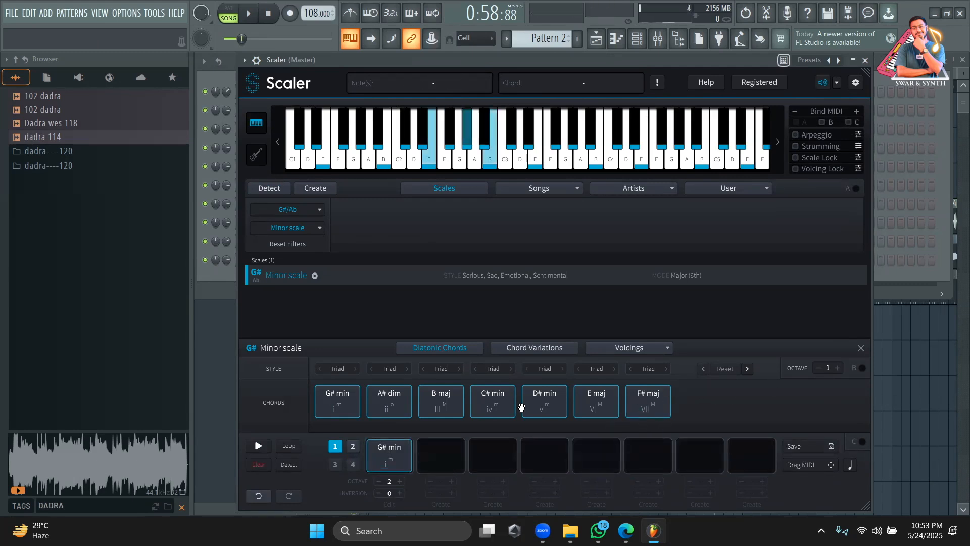
Raise the scale octave to 2 and audition the G# min, B maj and F# maj chords against each other
{"action": "left_click", "coordinate": [333, 402]}
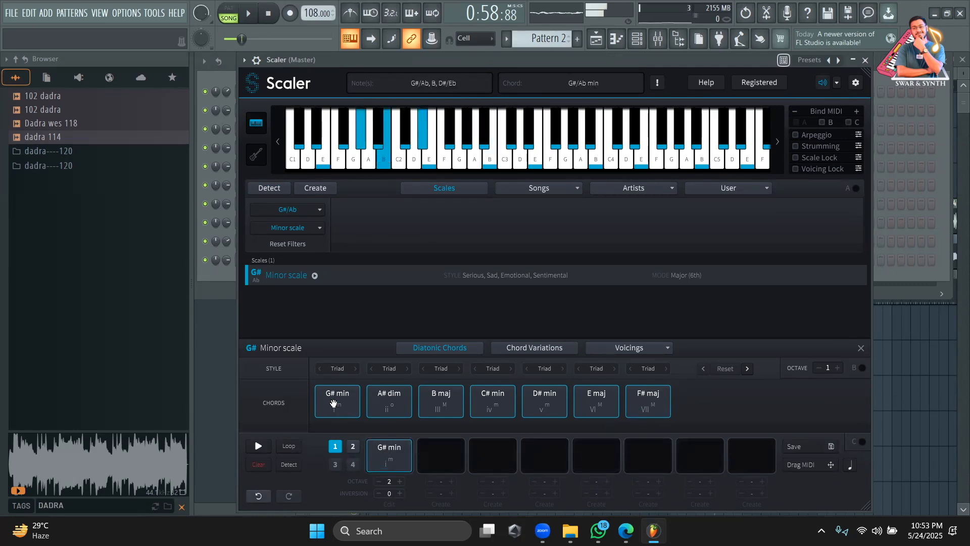
{"action": "left_click", "coordinate": [837, 369]}
{"action": "left_click", "coordinate": [335, 401]}
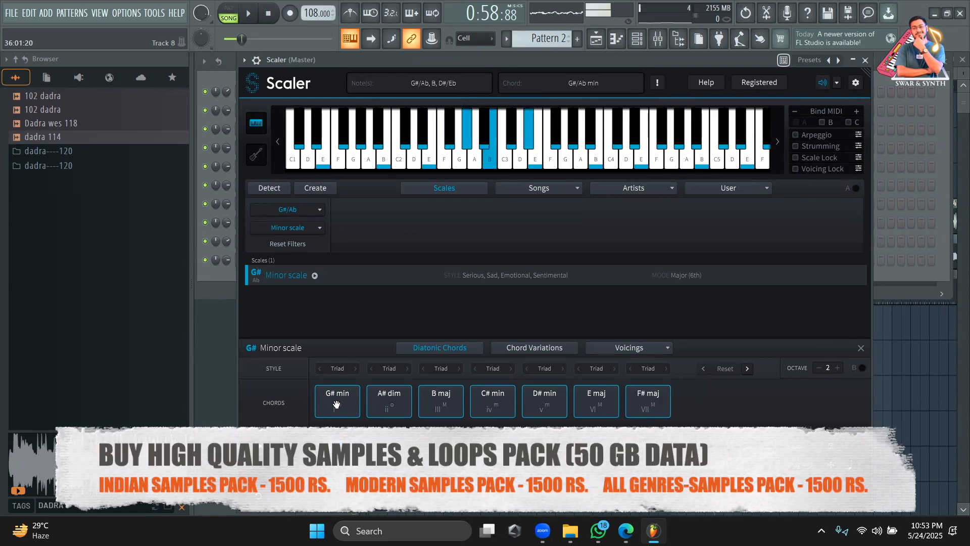
{"action": "left_click", "coordinate": [441, 400]}
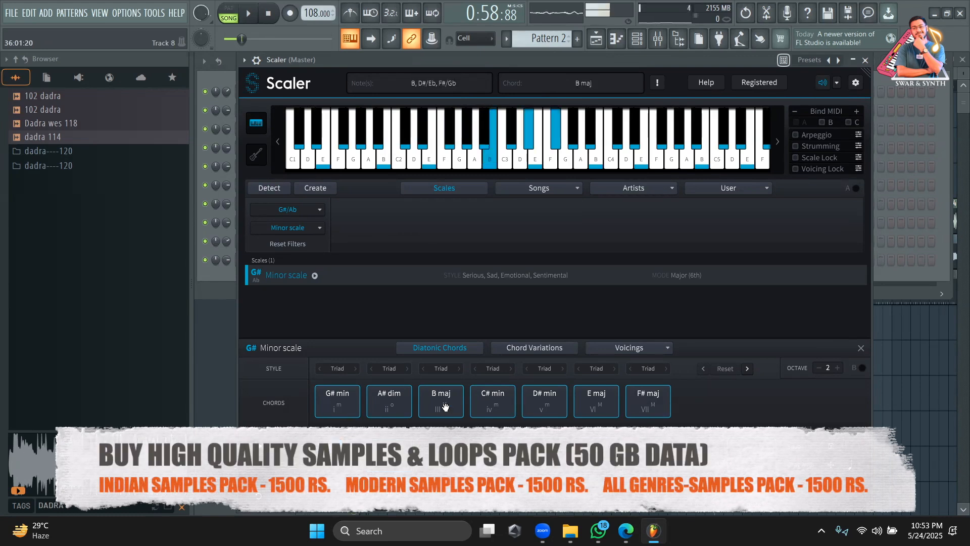
{"action": "left_click", "coordinate": [337, 401]}
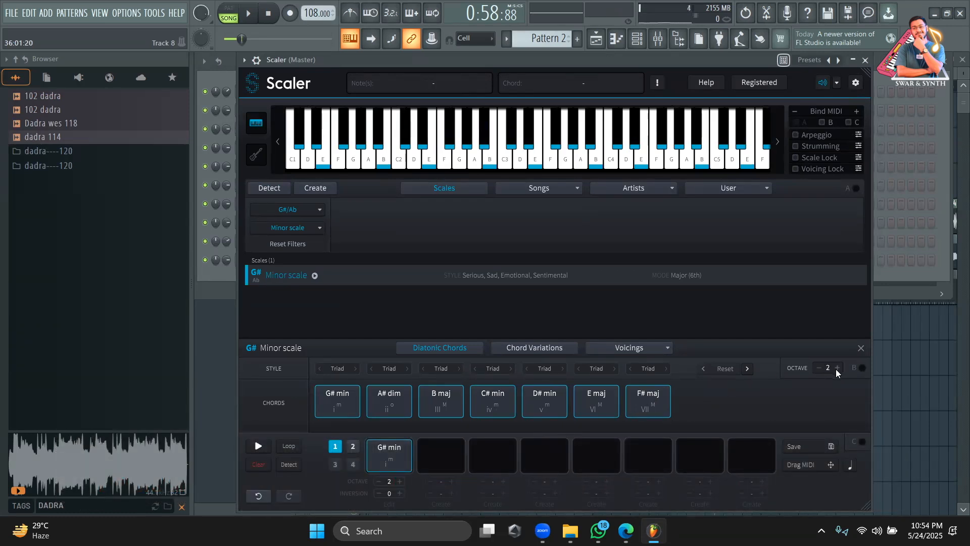
{"action": "left_click", "coordinate": [334, 408]}
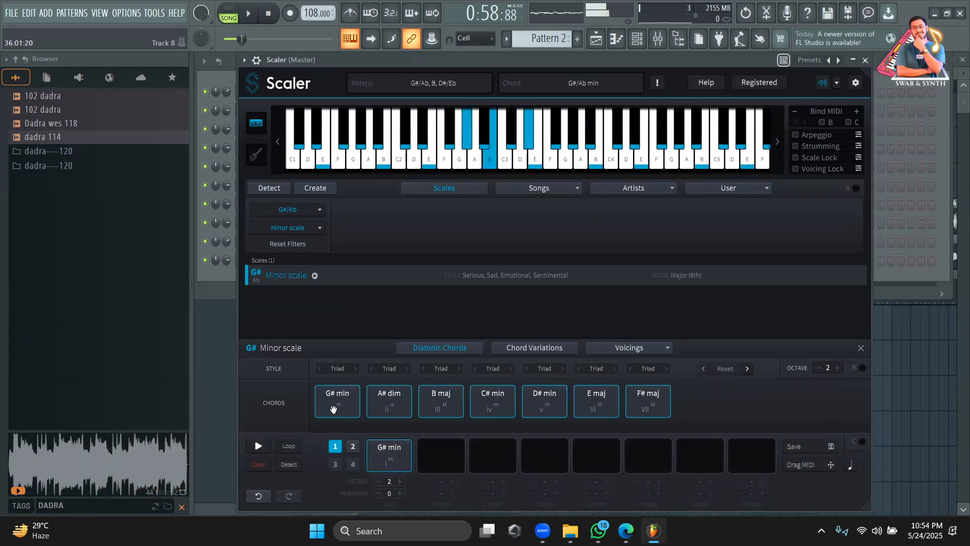
{"action": "left_click", "coordinate": [647, 399]}
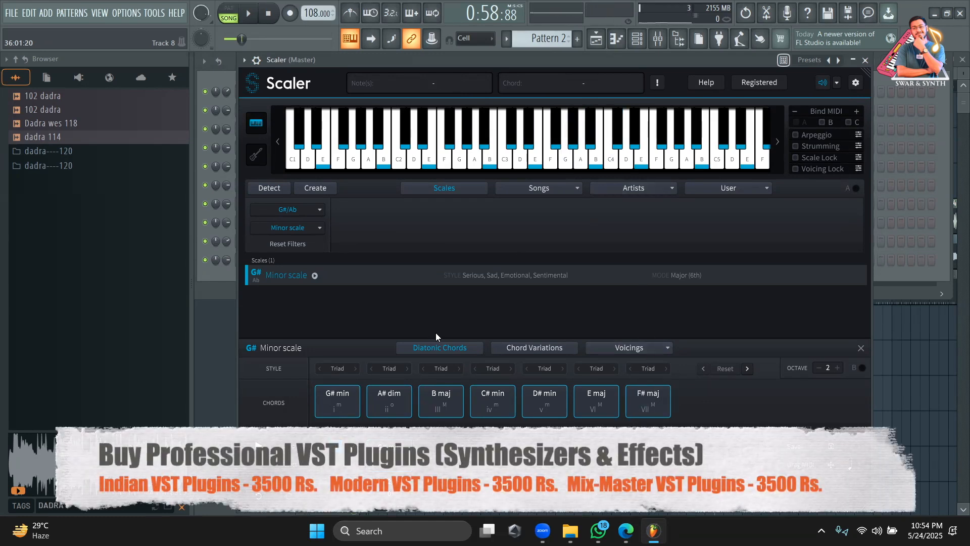
{"action": "left_click", "coordinate": [337, 407]}
{"action": "left_click", "coordinate": [646, 395]}
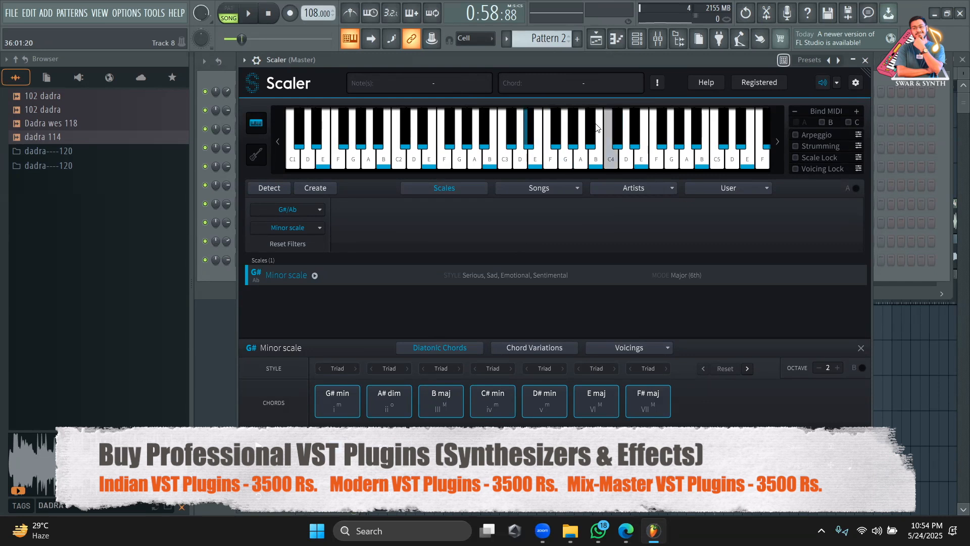
Lower the scale octave to 1 and add the F# maj chord to Scaler's main track
{"action": "left_click", "coordinate": [616, 121]}
{"action": "left_click", "coordinate": [819, 368]}
{"action": "left_click_drag", "start_coordinate": [648, 402], "coordinate": [602, 452]}
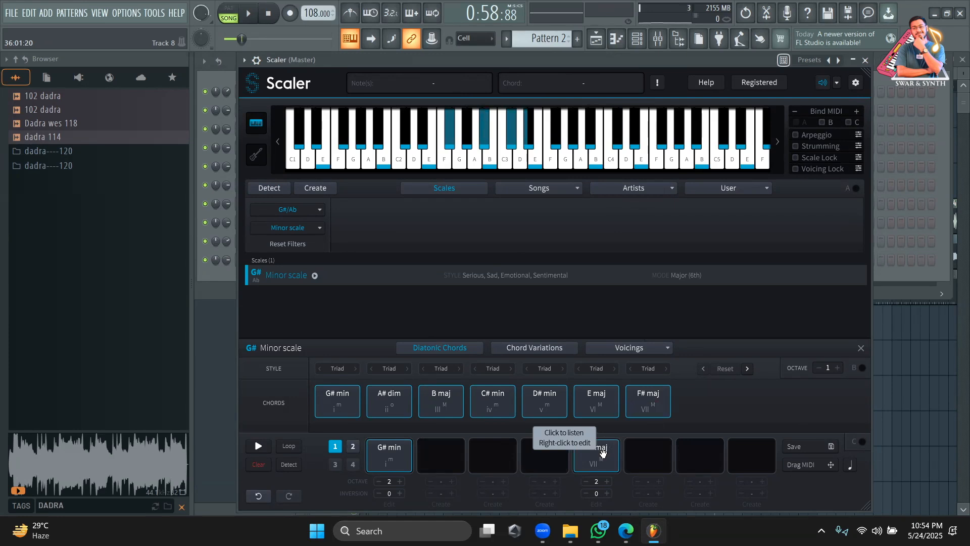
Reposition the Scaler window to uncover the channel rack and audition the F# maj and G# min chords placed in the main track
{"action": "left_click_drag", "start_coordinate": [487, 64], "coordinate": [776, 173]}
{"action": "left_click_drag", "start_coordinate": [674, 162], "coordinate": [398, 51]}
{"action": "left_click", "coordinate": [612, 439]}
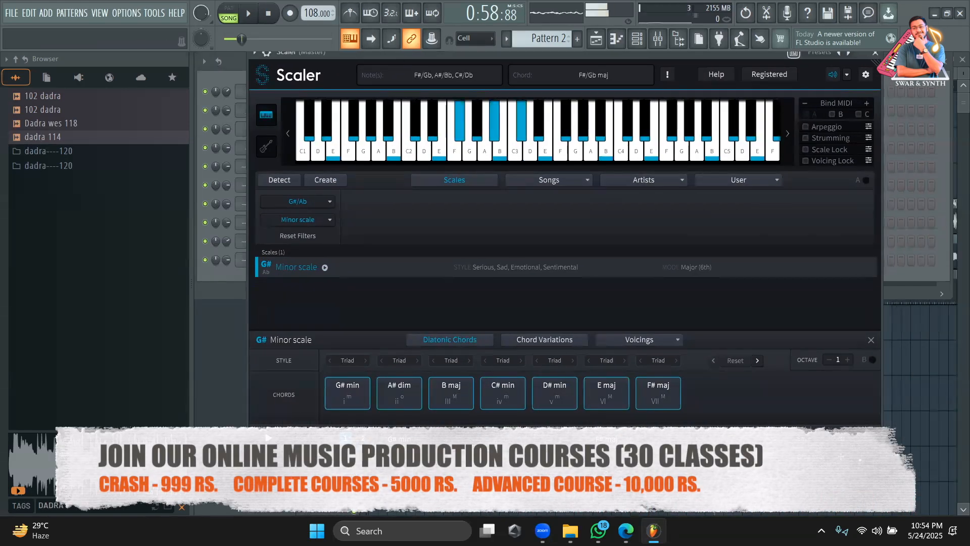
{"action": "left_click_drag", "start_coordinate": [572, 53], "coordinate": [695, 52]}
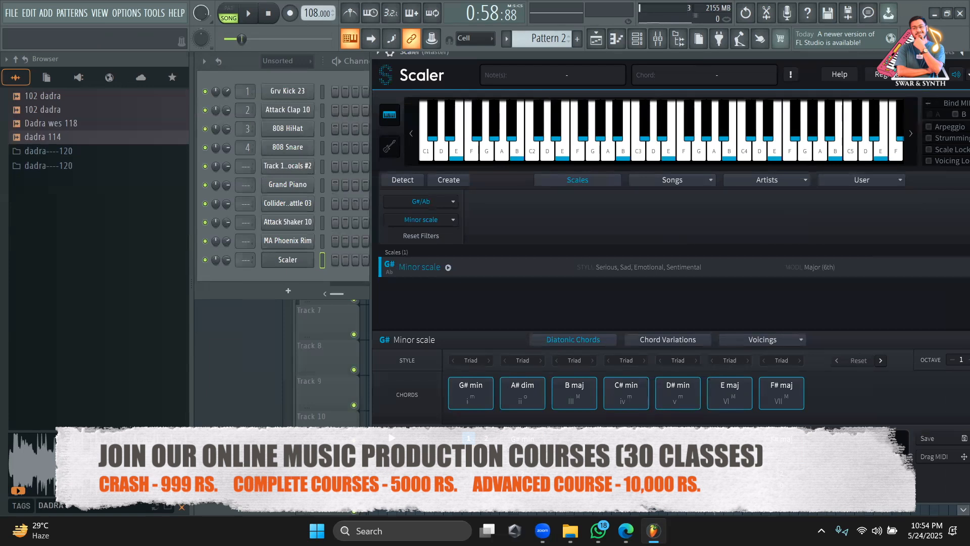
{"action": "left_click", "coordinate": [784, 448]}
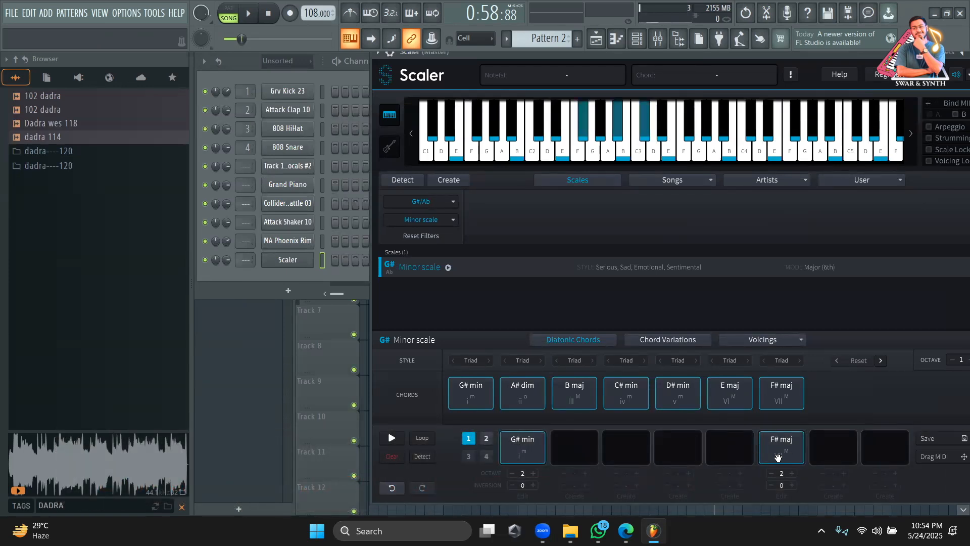
{"action": "left_click", "coordinate": [523, 452]}
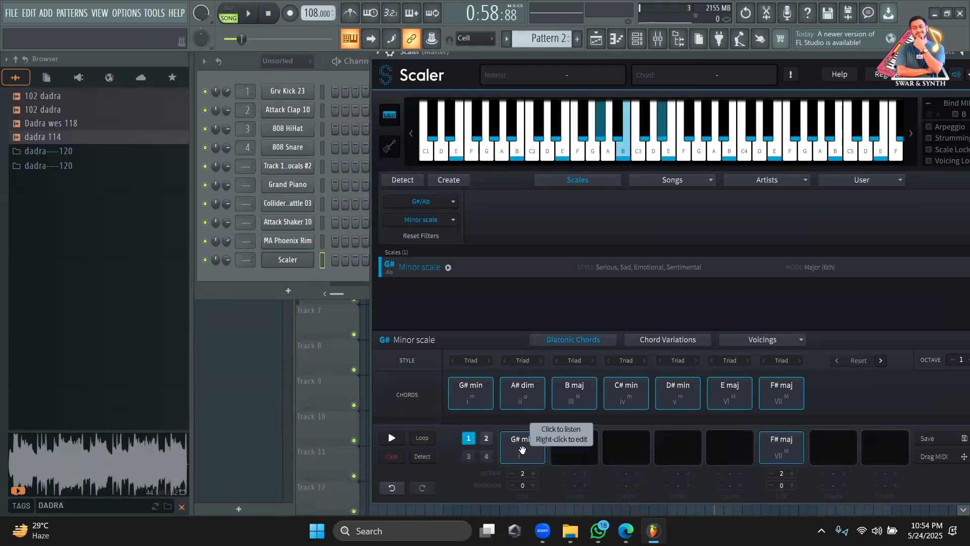
Open the Scaler channel's empty piano roll in Pattern 2 and bring its first two bars into close view
{"action": "left_click", "coordinate": [348, 80]}
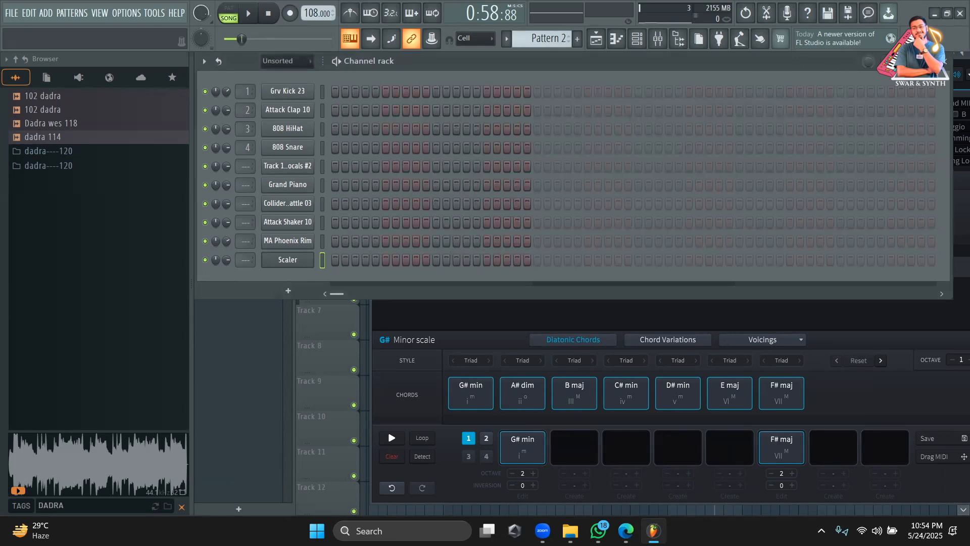
{"action": "left_click", "coordinate": [908, 61]}
{"action": "left_click", "coordinate": [405, 263]}
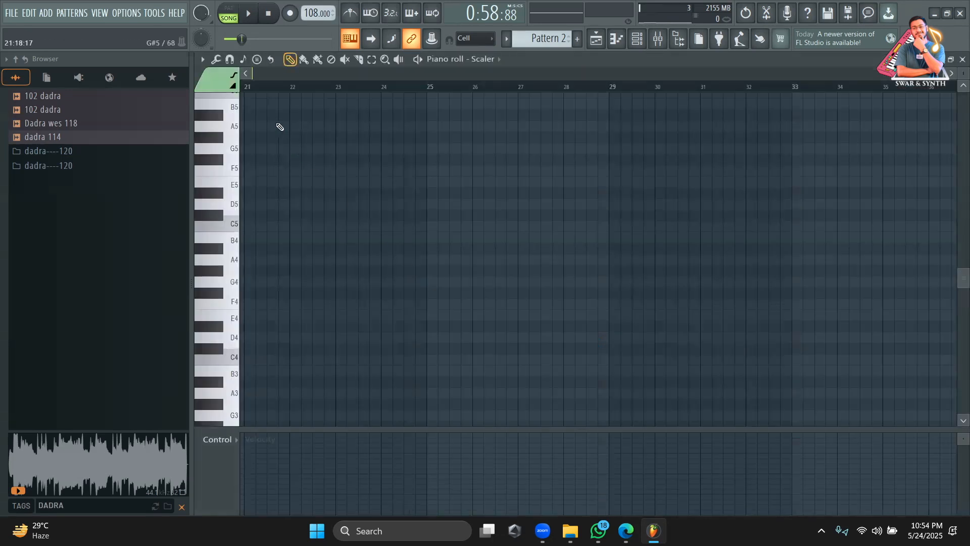
{"action": "left_click_drag", "start_coordinate": [941, 74], "coordinate": [113, 152]}
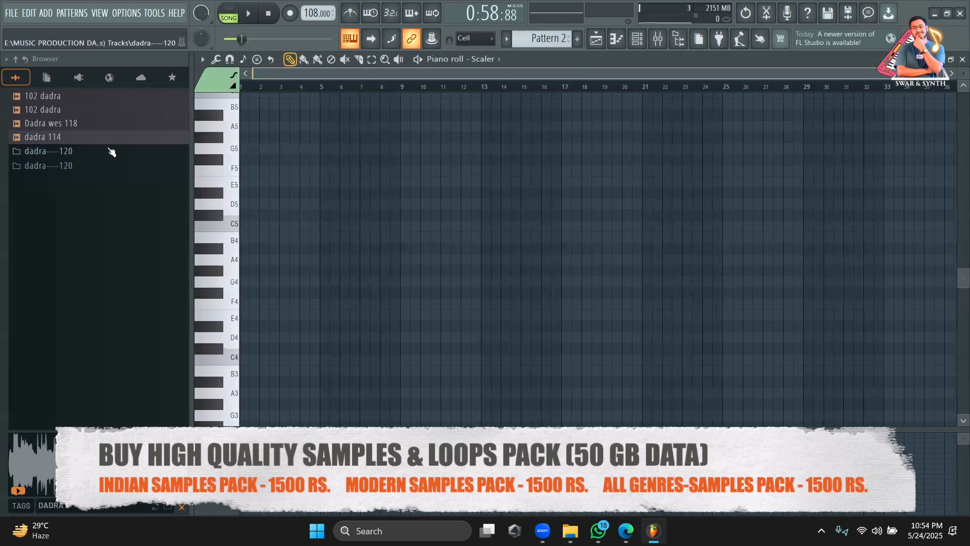
{"action": "left_click_drag", "start_coordinate": [944, 75], "coordinate": [527, 96]}
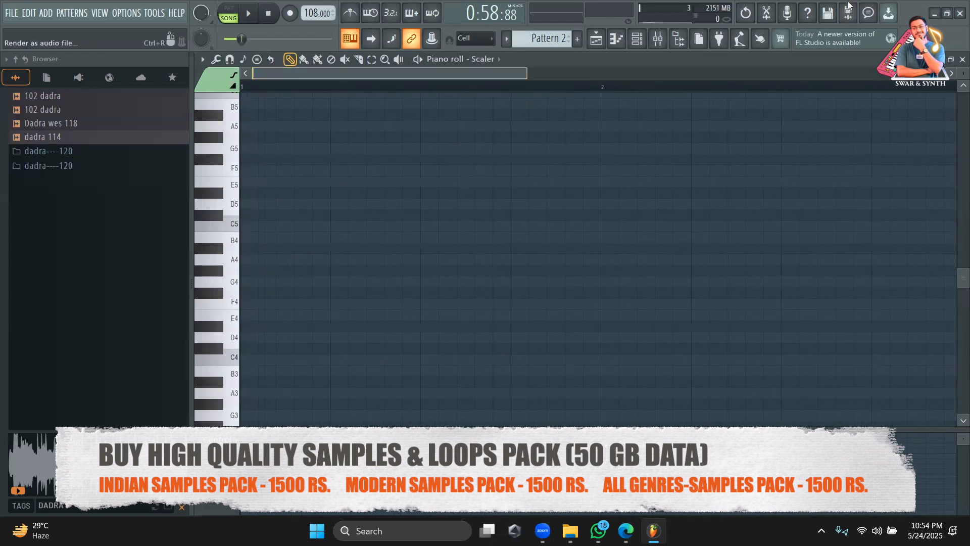
Return to the channel rack, search the generator plugins for XPAND and add Xpand!2 as a new channel
{"action": "left_click", "coordinate": [637, 38]}
{"action": "left_click", "coordinate": [309, 264]}
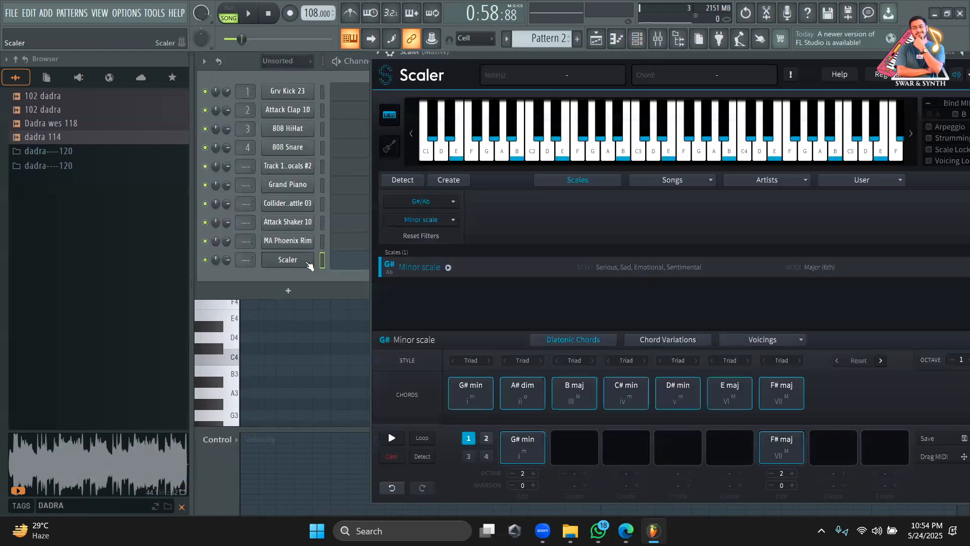
{"action": "left_click", "coordinate": [287, 277]}
{"action": "left_click", "coordinate": [288, 292]}
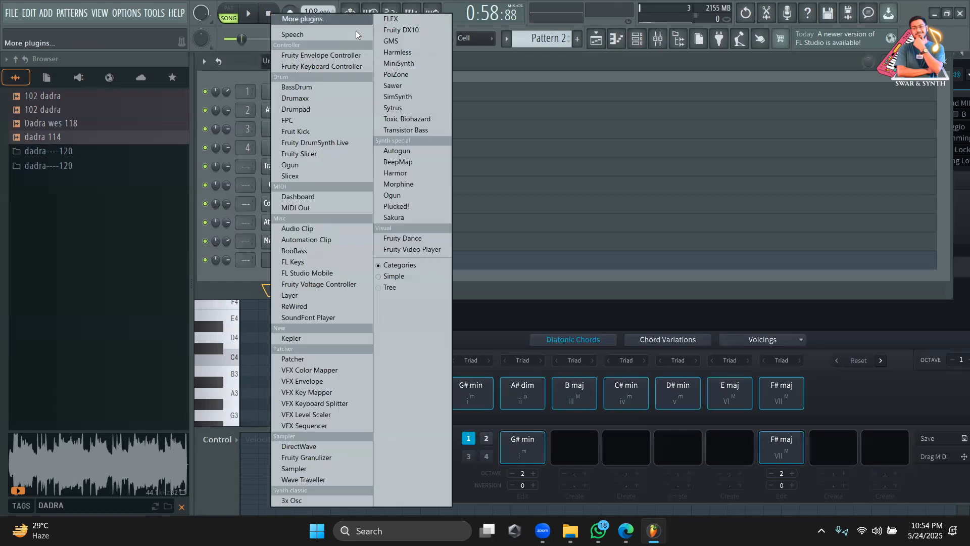
{"action": "left_click", "coordinate": [328, 23]}
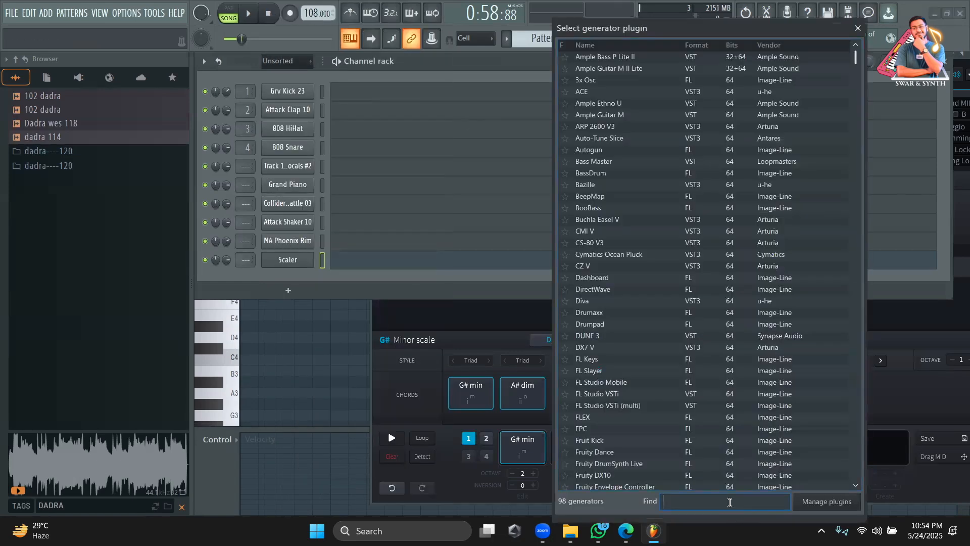
{"action": "type", "text": "XPAND"}
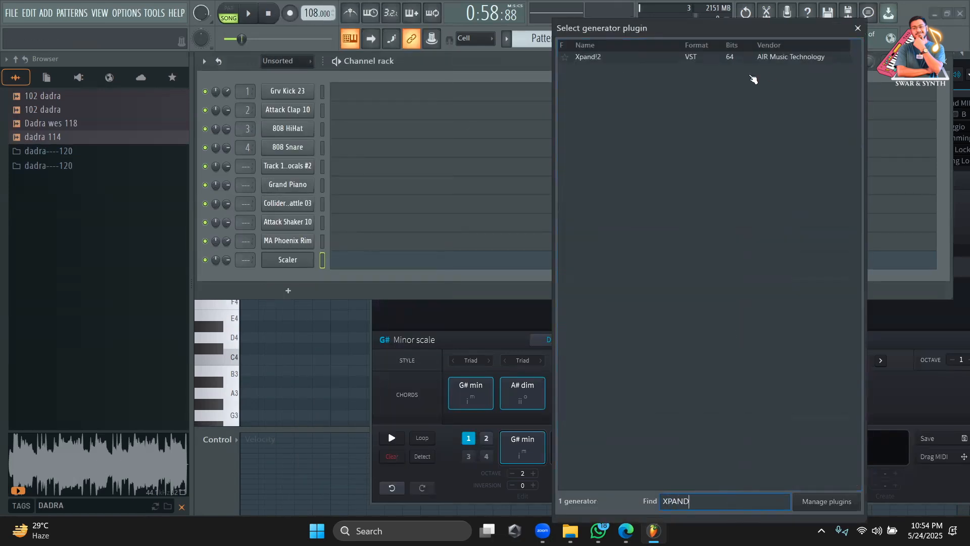
{"action": "double_click", "coordinate": [743, 57]}
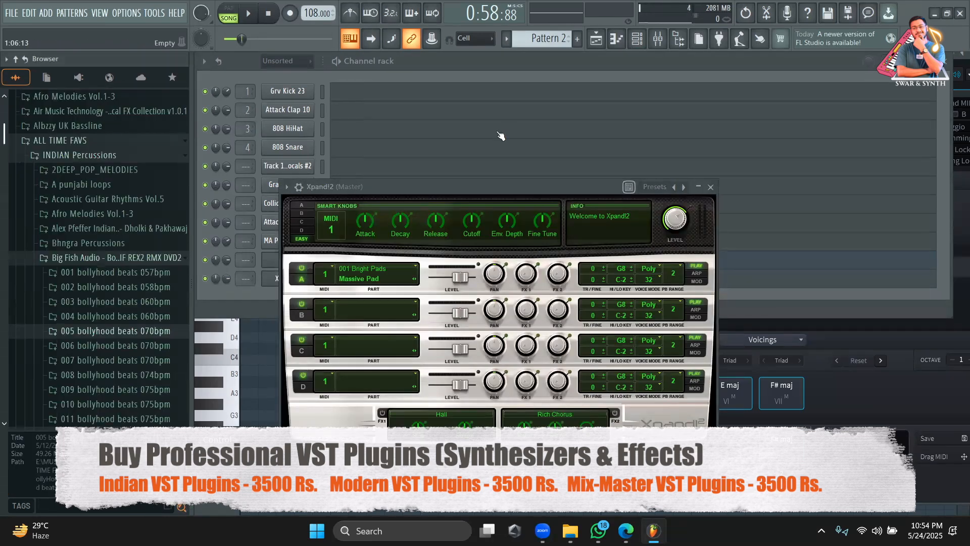
Move the Xpand!2 window clear of Scaler's main chord track and switch between the Scaler and Xpand!2 windows
{"action": "left_click_drag", "start_coordinate": [445, 187], "coordinate": [561, 76]}
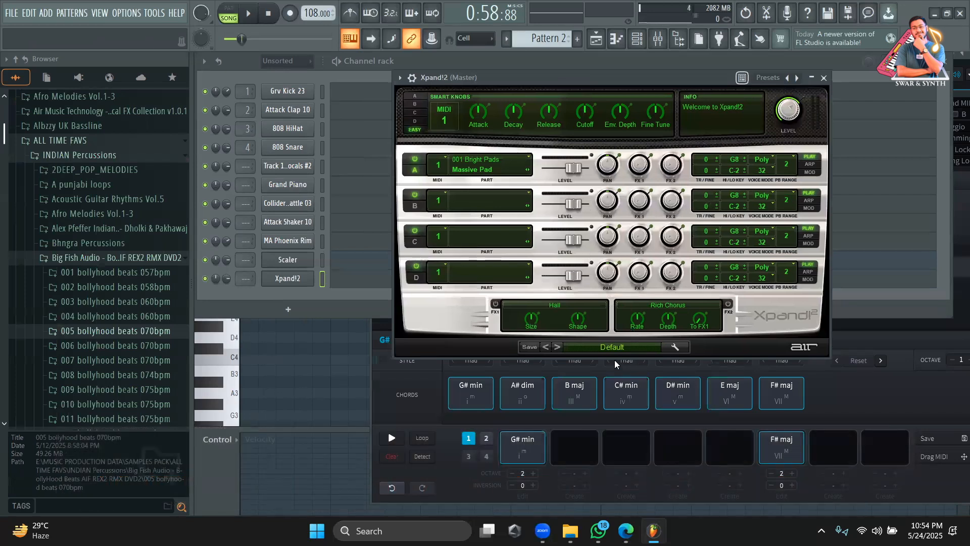
{"action": "left_click", "coordinate": [612, 346]}
{"action": "left_click", "coordinate": [345, 299]}
{"action": "left_click", "coordinate": [861, 400]}
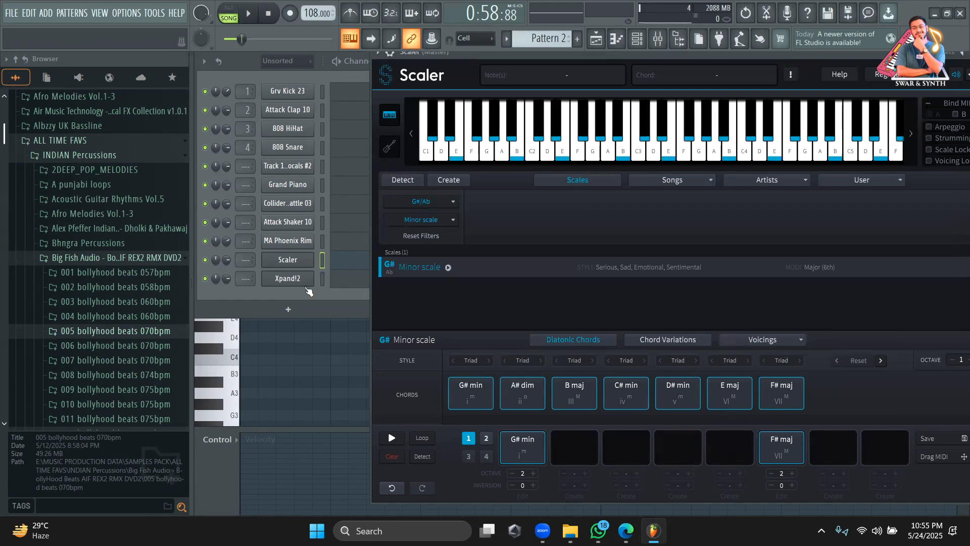
{"action": "left_click", "coordinate": [291, 282]}
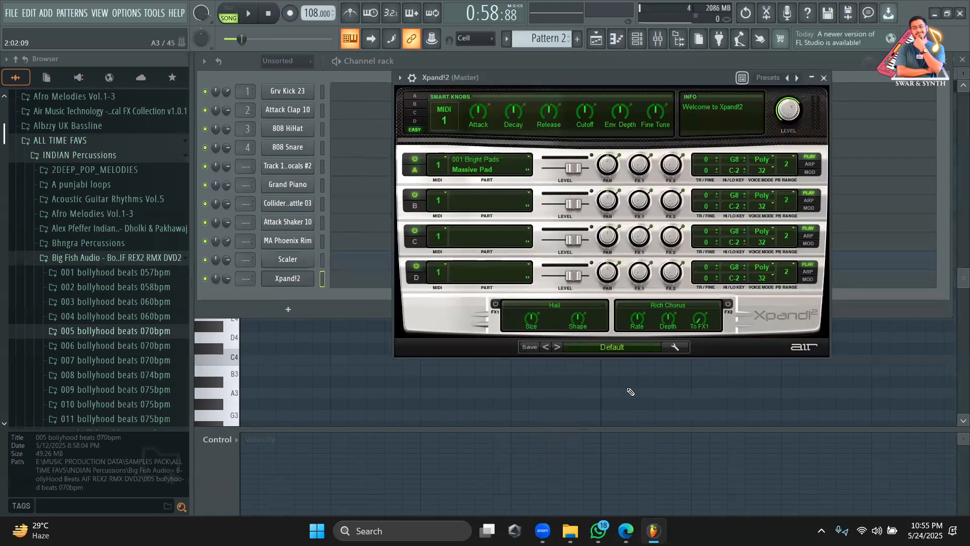
Load preset 11 from Xpand!2's guitar category and advance to the preset 12 Guitar + Sitar
{"action": "left_click", "coordinate": [614, 349]}
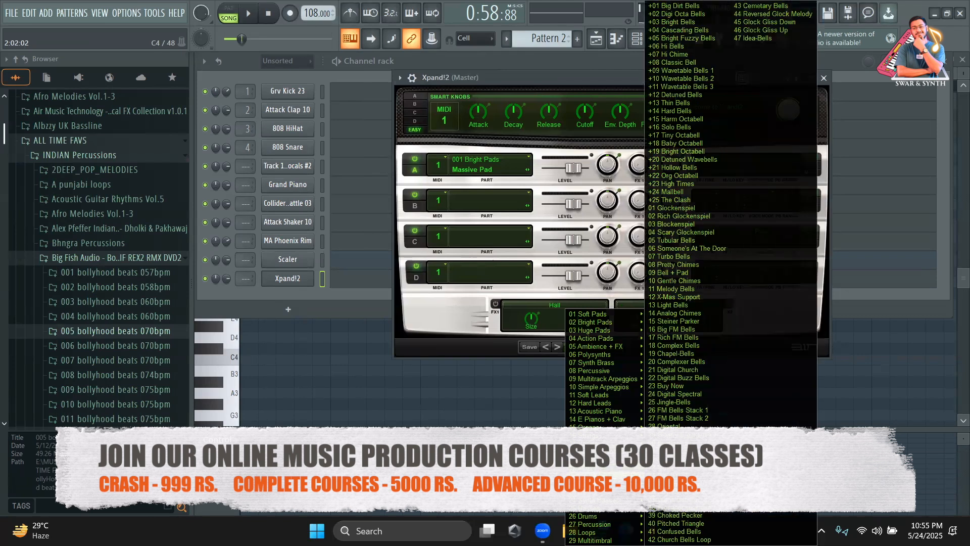
{"action": "mouse_move", "coordinate": [611, 468]}
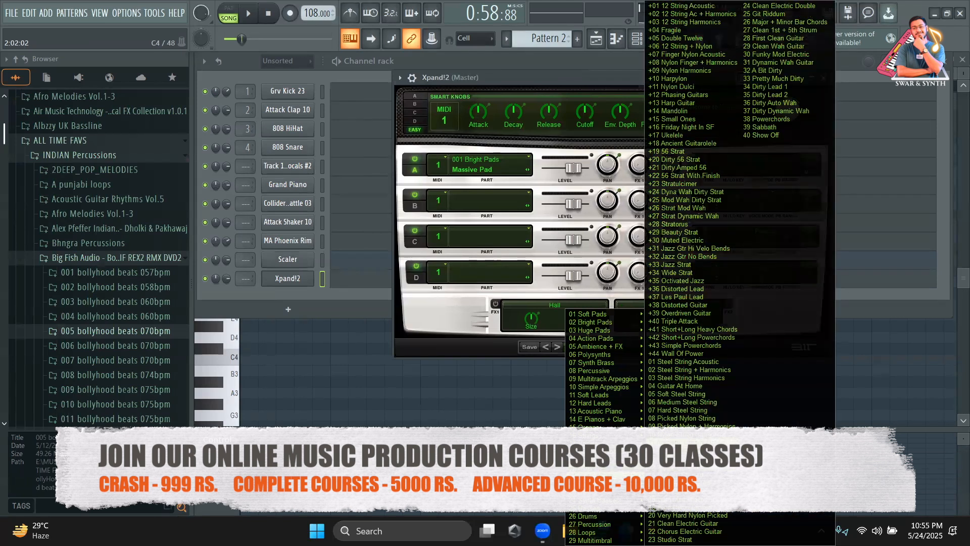
{"action": "left_click", "coordinate": [688, 442]}
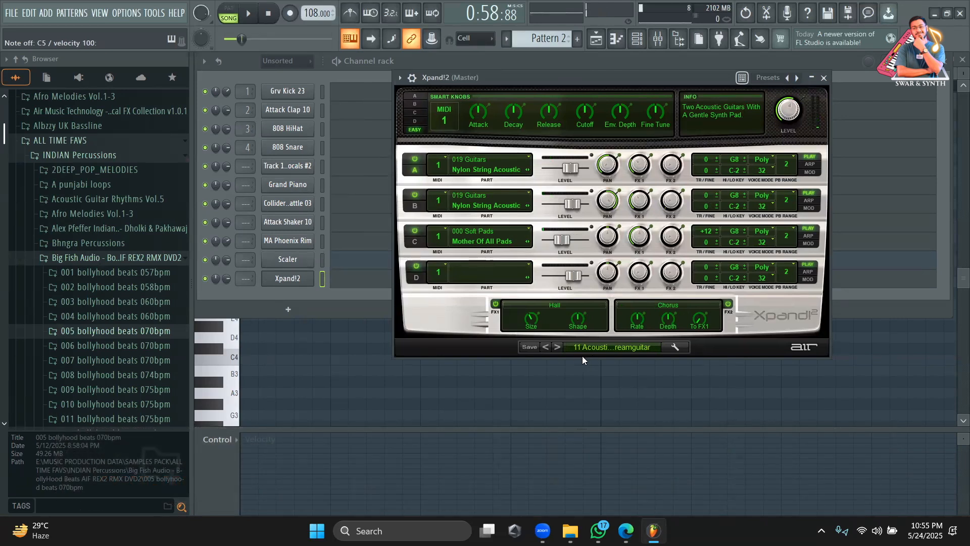
{"action": "left_click", "coordinate": [559, 348]}
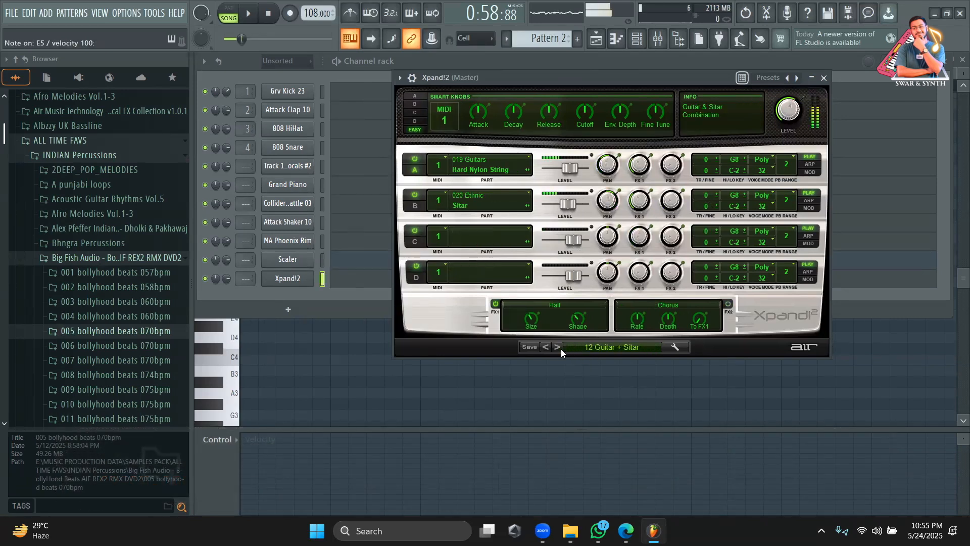
Advance Xpand!2 to the preset 13 Jammin' Spoon and transfer Scaler's two-chord MIDI to the Xpand!2 channel in Pattern 2
{"action": "left_click", "coordinate": [557, 348]}
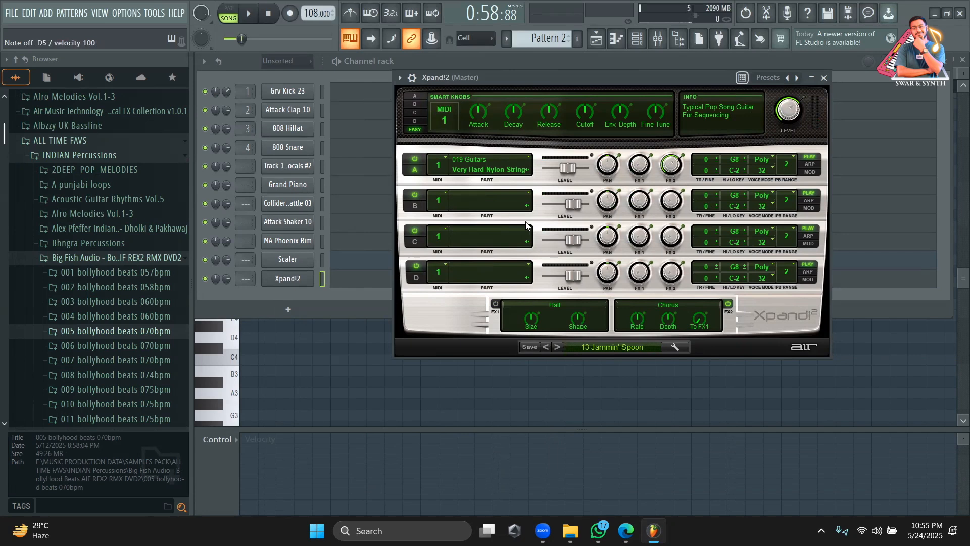
{"action": "left_click", "coordinate": [288, 259]}
{"action": "left_click_drag", "start_coordinate": [932, 455], "coordinate": [302, 282]}
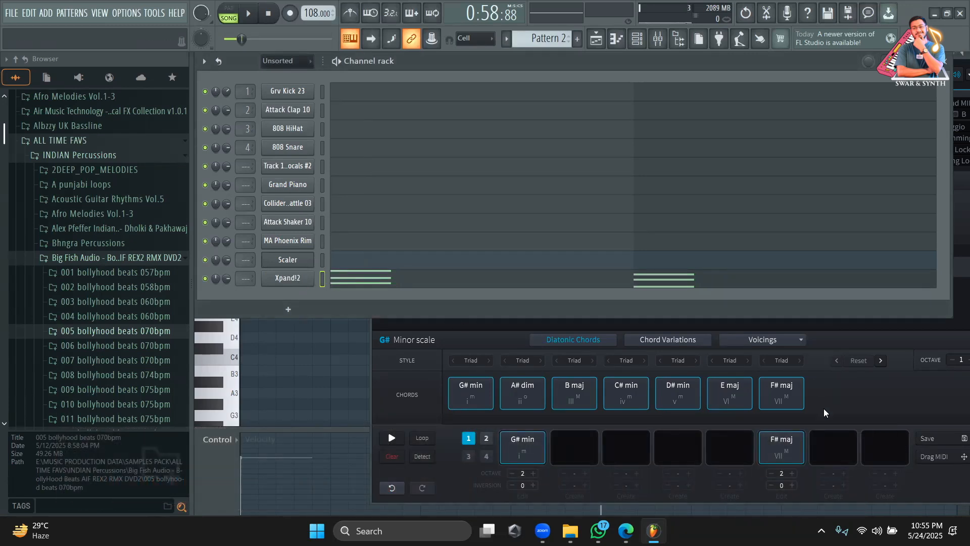
{"action": "left_click_drag", "start_coordinate": [943, 457], "coordinate": [299, 284]}
Play Pattern 2 and check the chord notes of its first three bars in the Xpand!2 piano roll
{"action": "key", "text": "space"}
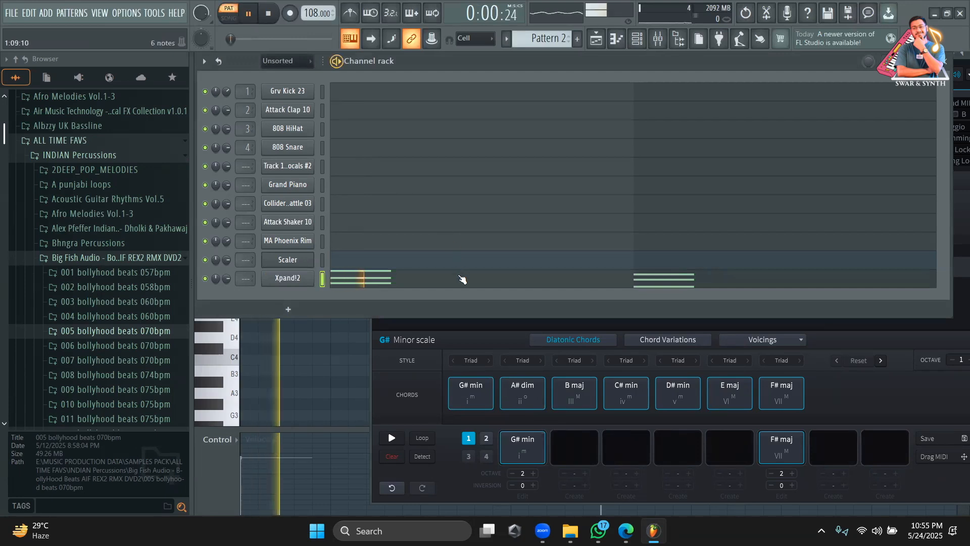
{"action": "left_click", "coordinate": [448, 288]}
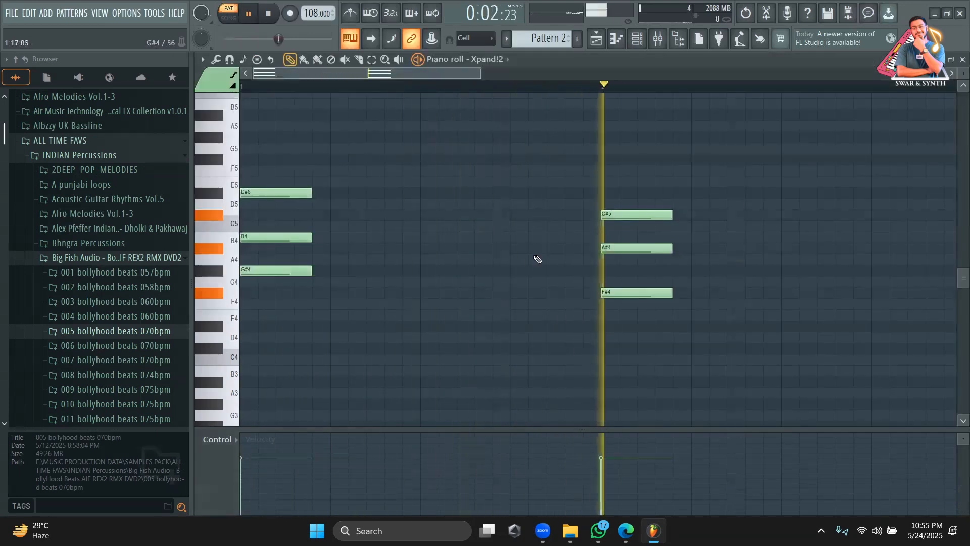
{"action": "left_click_drag", "start_coordinate": [481, 74], "coordinate": [608, 87]}
{"action": "key", "text": "space"}
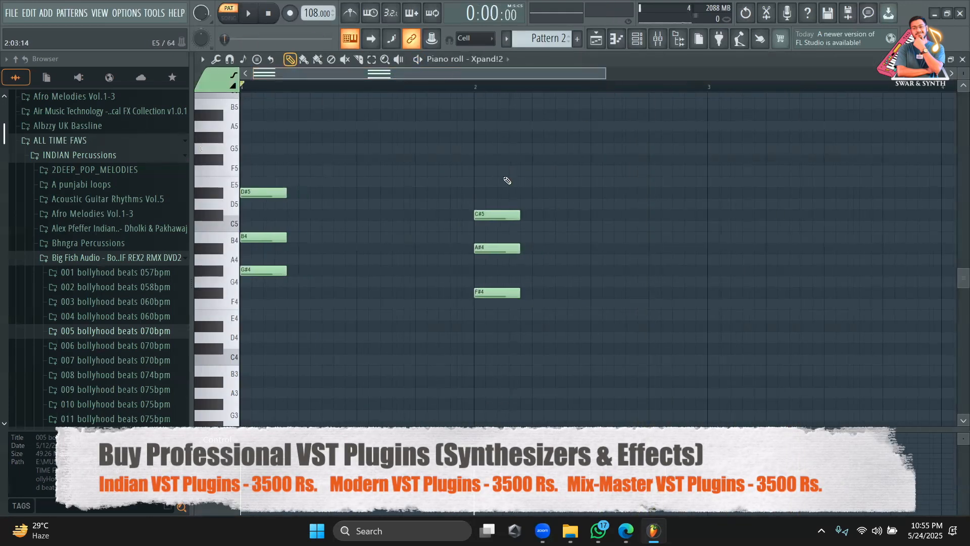
{"action": "scroll", "coordinate": [508, 181], "scroll_direction": "up", "scroll_amount": 3}
Reopen Scaler from the channel rack and try the G#/Ab Major scale with Ab maj and Bb min in the chord pattern
{"action": "left_click", "coordinate": [637, 39]}
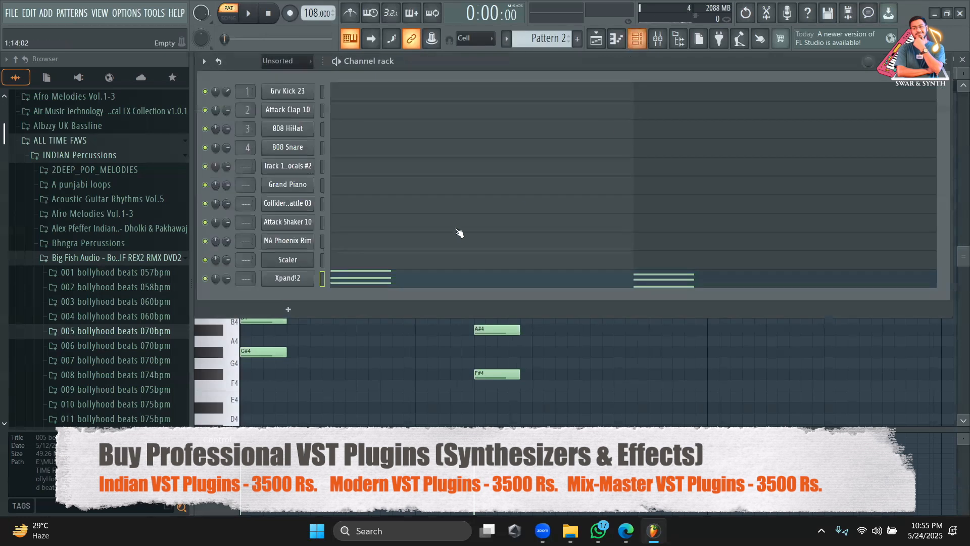
{"action": "left_click", "coordinate": [289, 260]}
{"action": "left_click_drag", "start_coordinate": [583, 53], "coordinate": [458, 60]}
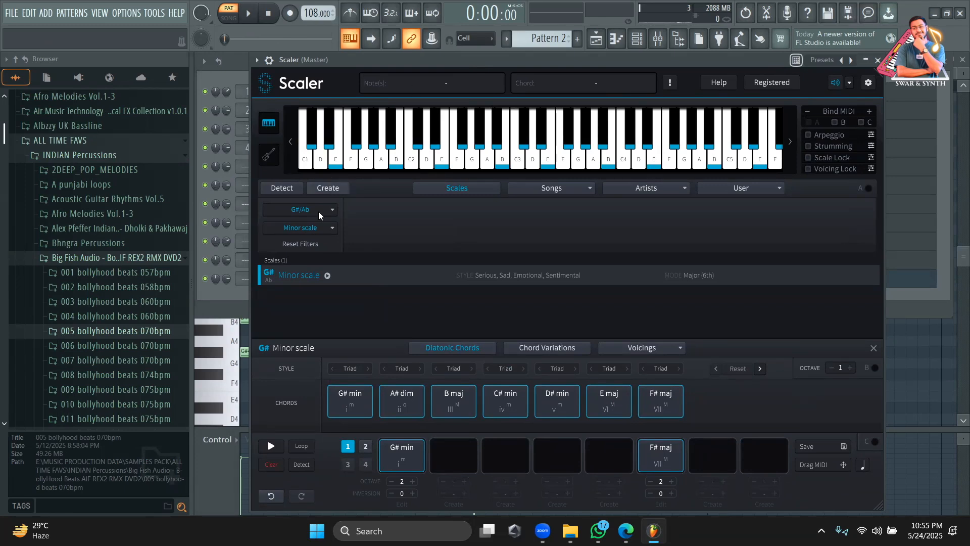
{"action": "left_click", "coordinate": [305, 227]}
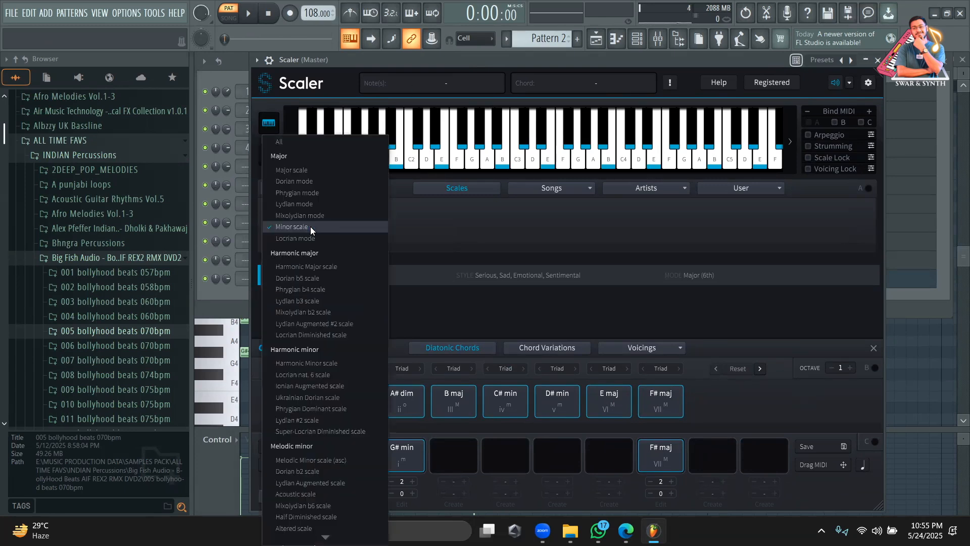
{"action": "left_click", "coordinate": [305, 170]}
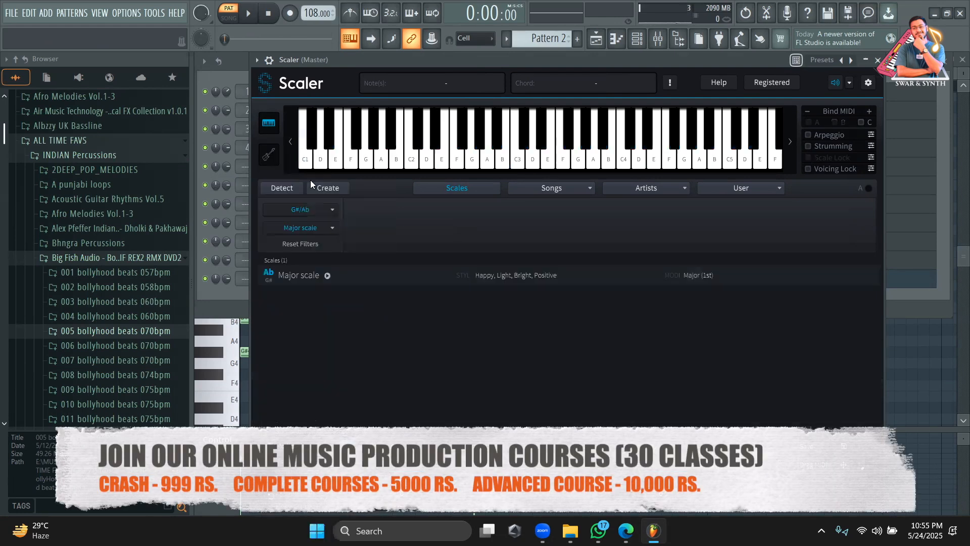
{"action": "left_click", "coordinate": [361, 278]}
{"action": "left_click", "coordinate": [353, 409]}
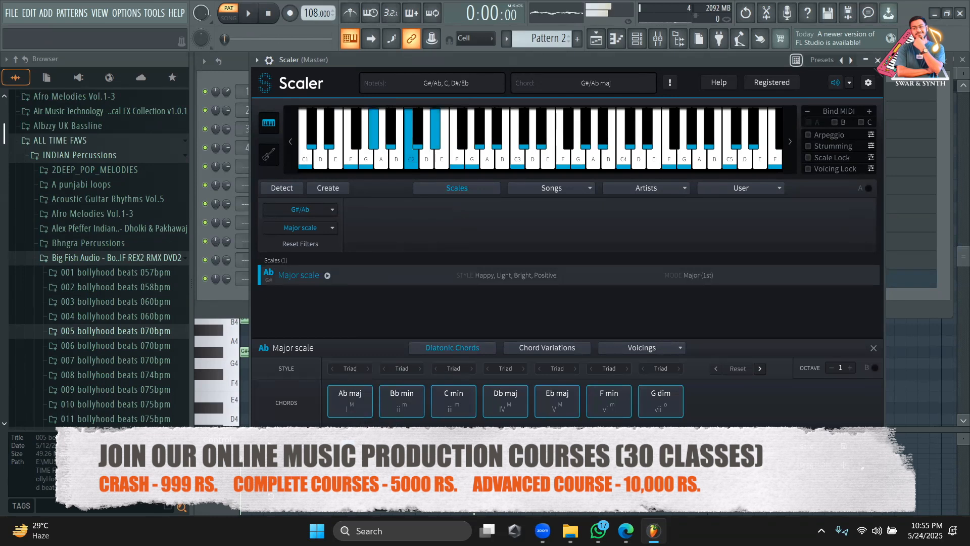
{"action": "left_click", "coordinate": [401, 397]}
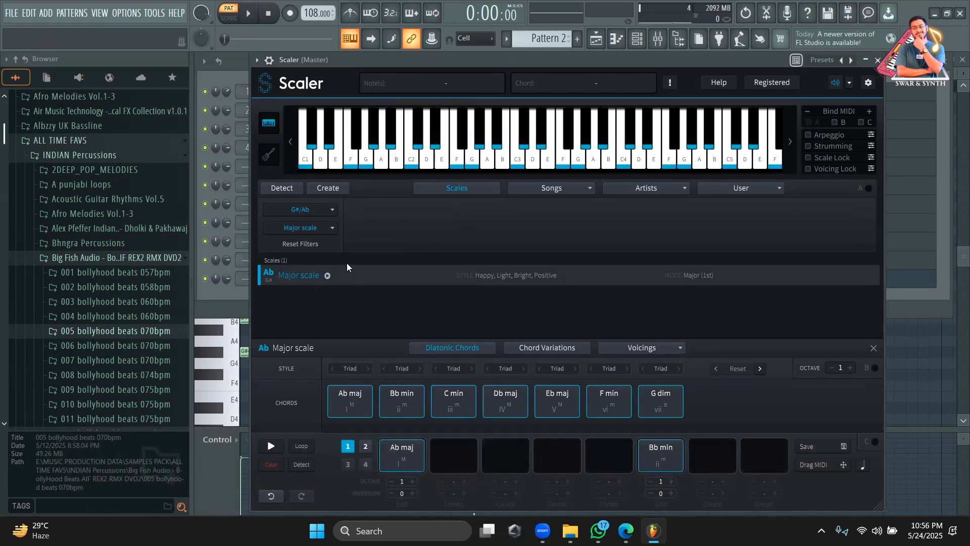
Switch Scaler back to the G# Minor scale and put G# min and F# maj at octave 2 in the chord pattern
{"action": "left_click", "coordinate": [325, 228]}
{"action": "left_click", "coordinate": [319, 281]}
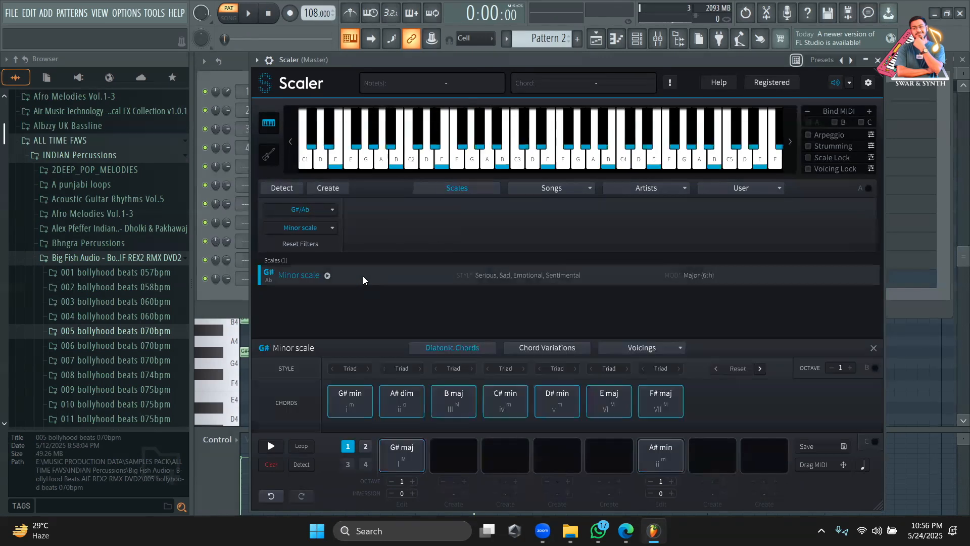
{"action": "left_click", "coordinate": [850, 369]}
{"action": "left_click_drag", "start_coordinate": [350, 400], "coordinate": [400, 451]}
{"action": "left_click_drag", "start_coordinate": [667, 401], "coordinate": [611, 439]}
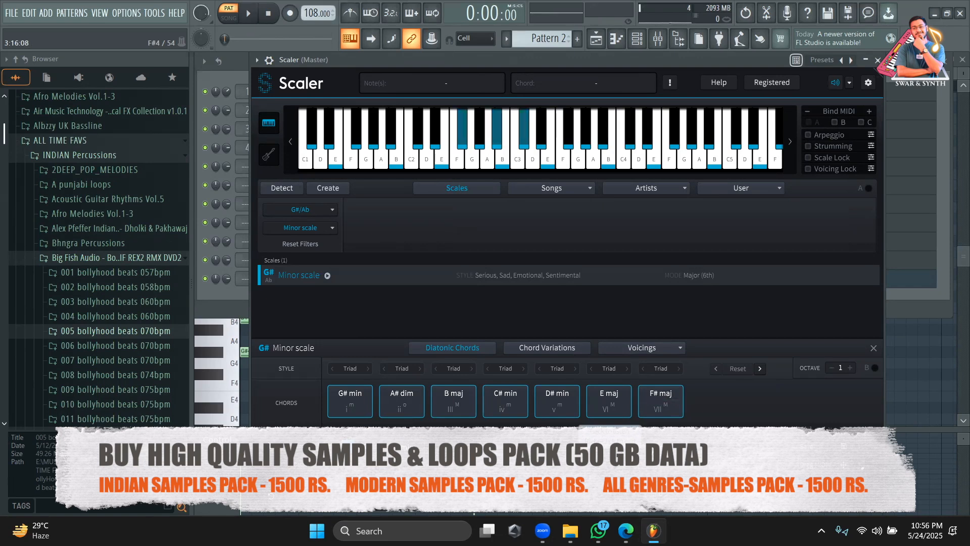
{"action": "left_click", "coordinate": [359, 410]}
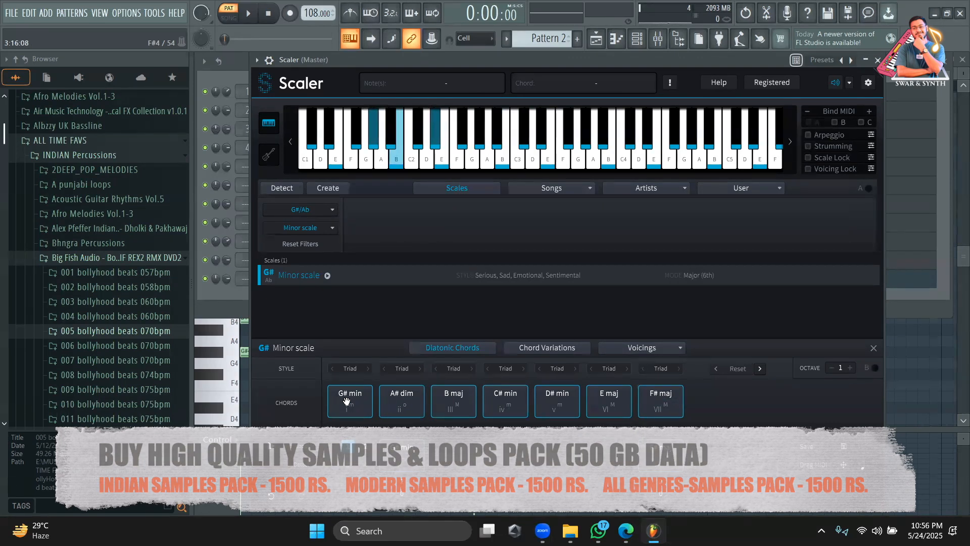
{"action": "left_click", "coordinate": [658, 447]}
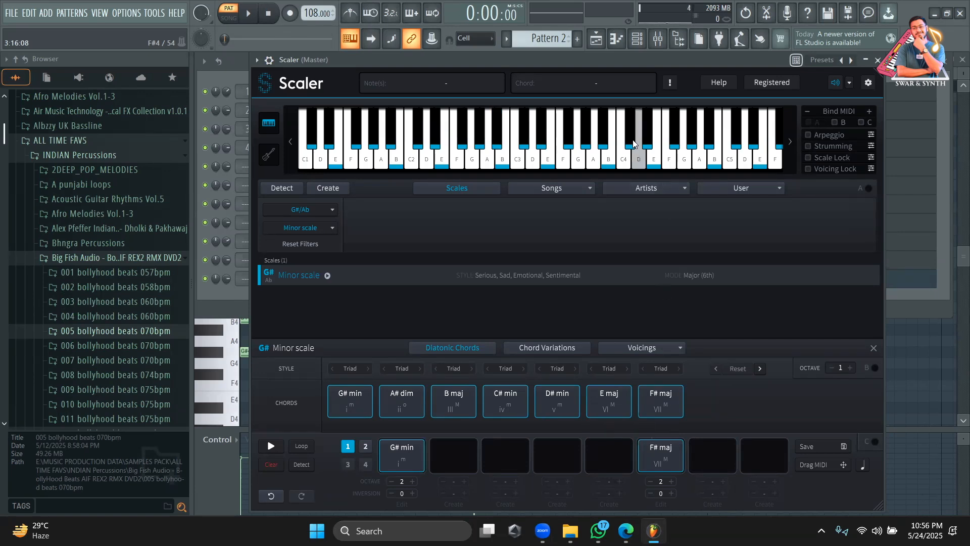
Transfer Scaler's G# min and F# maj MIDI to the Xpand!2 channel again and play it in its piano roll
{"action": "left_click_drag", "start_coordinate": [577, 63], "coordinate": [676, 57]}
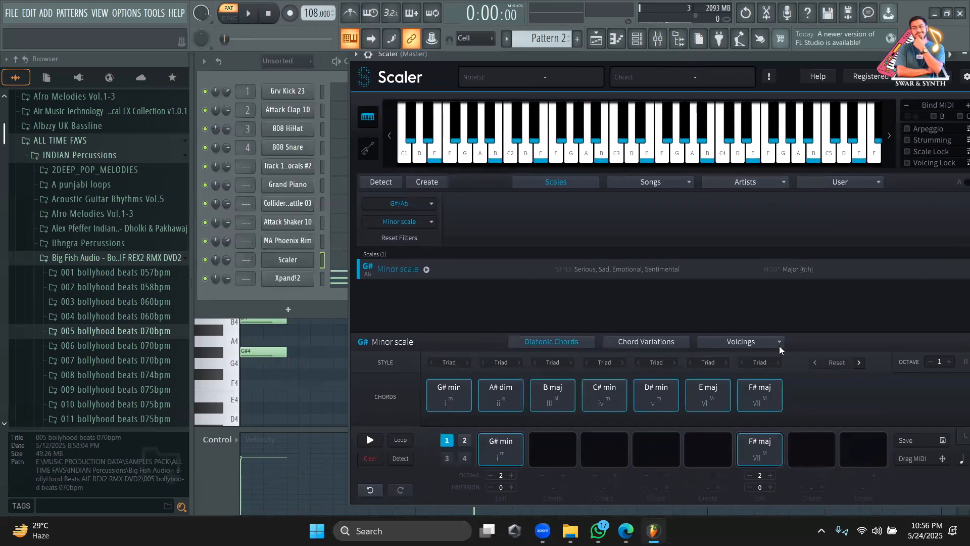
{"action": "left_click", "coordinate": [652, 394]}
{"action": "left_click", "coordinate": [448, 399]}
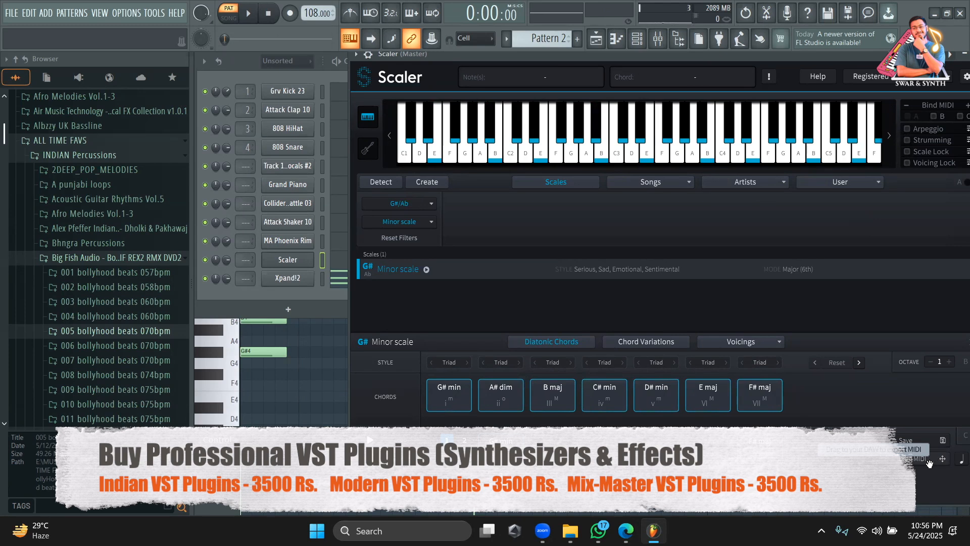
{"action": "left_click_drag", "start_coordinate": [930, 460], "coordinate": [375, 281]}
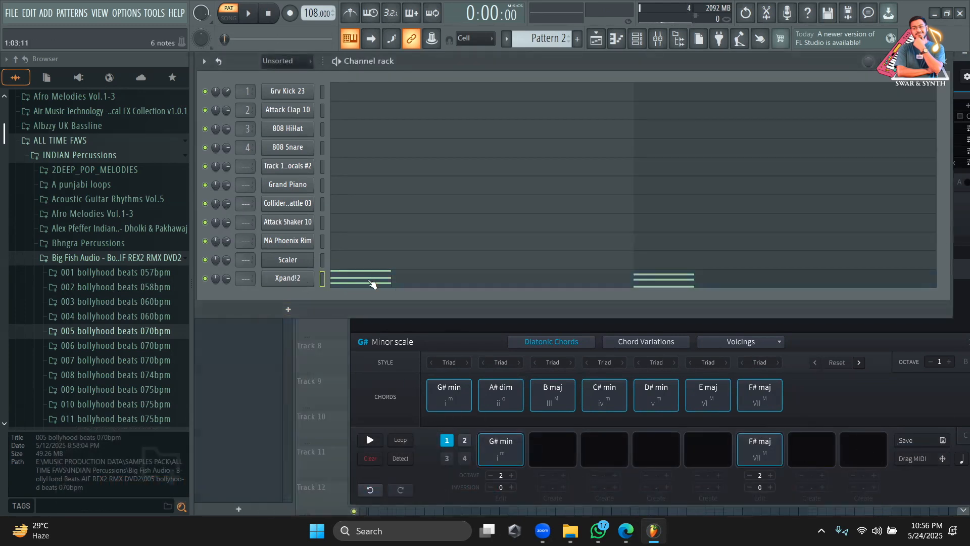
{"action": "left_click", "coordinate": [339, 284]}
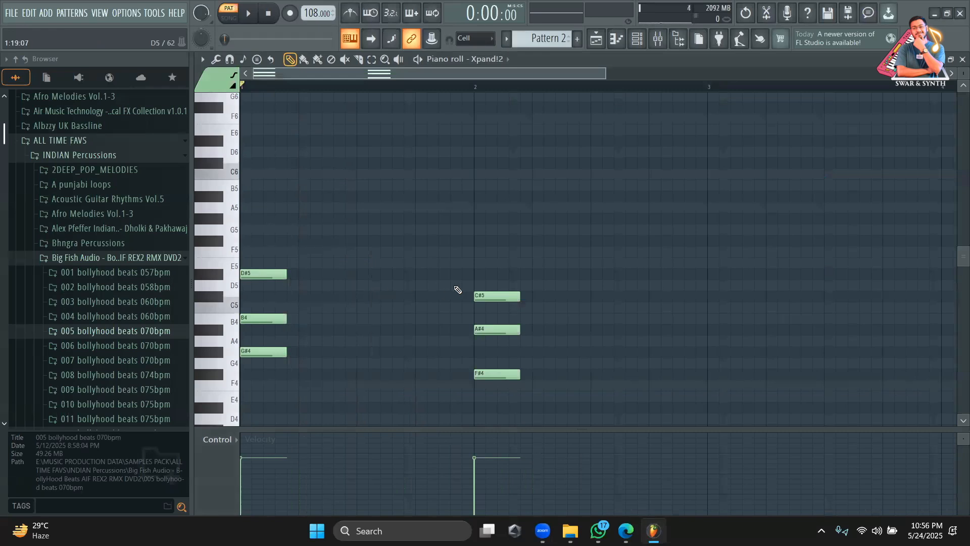
{"action": "key", "text": "space"}
{"action": "scroll", "coordinate": [457, 289], "scroll_direction": "down", "scroll_amount": 2}
Open Xpand!2's miscellaneous channel settings and try C4 as the root note, playing Pattern 2 to hear it
{"action": "left_click", "coordinate": [637, 39]}
{"action": "left_click", "coordinate": [303, 278]}
{"action": "key", "text": "space"}
{"action": "left_click", "coordinate": [464, 100]}
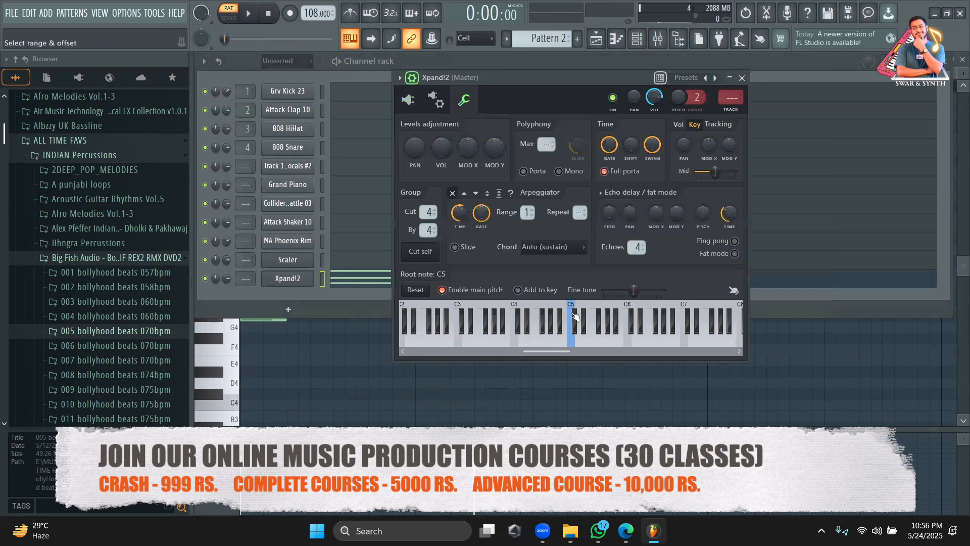
{"action": "right_click", "coordinate": [514, 340]}
{"action": "key", "text": "space"}
{"action": "key", "text": "space"}
Compare root notes C4 and C6 on the Xpand!2 channel, playing the pattern at C4, and return the root to C5
{"action": "right_click", "coordinate": [572, 340]}
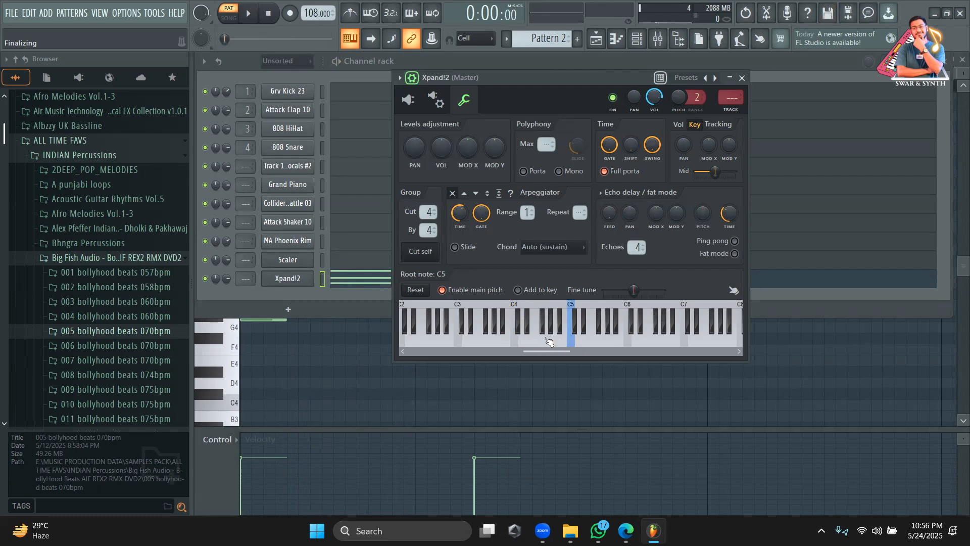
{"action": "right_click", "coordinate": [516, 340]}
{"action": "key", "text": "space"}
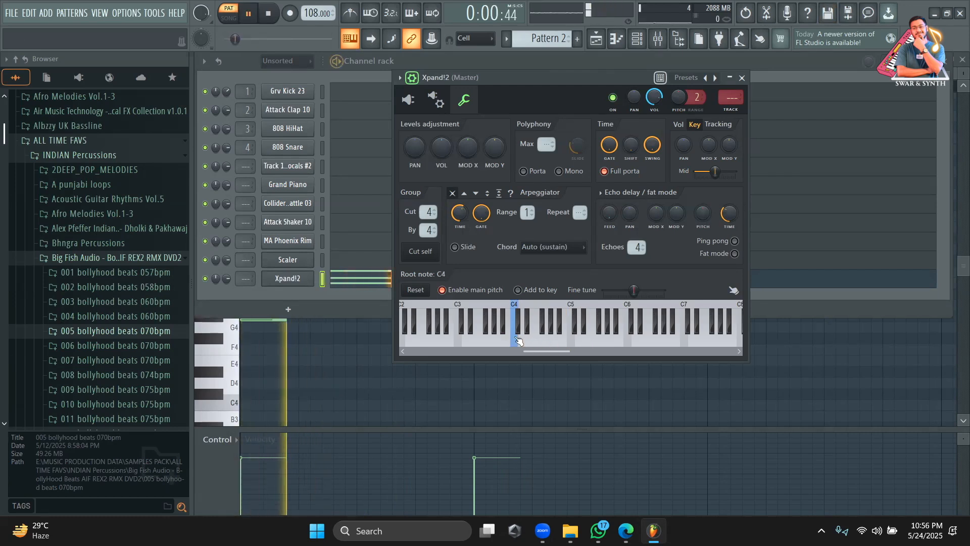
{"action": "key", "text": "space"}
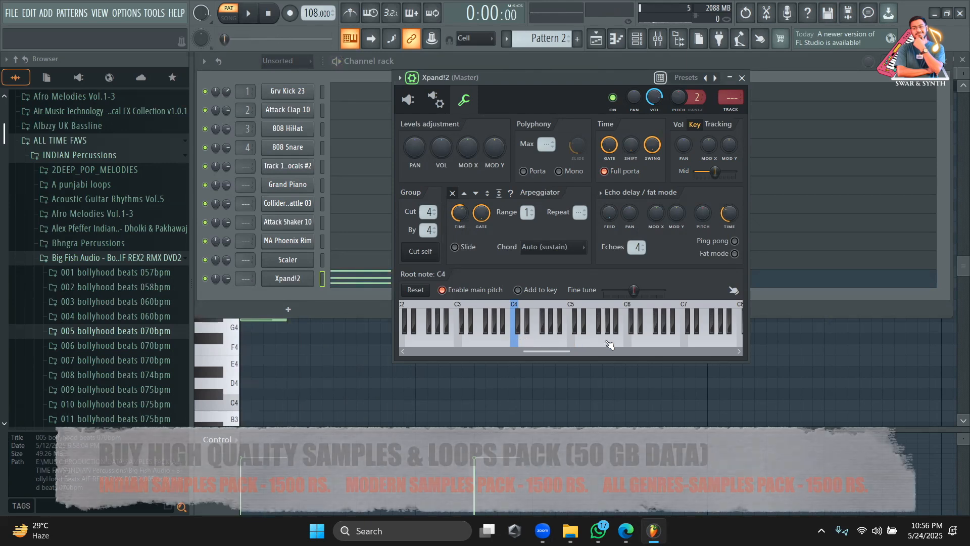
{"action": "right_click", "coordinate": [630, 343]}
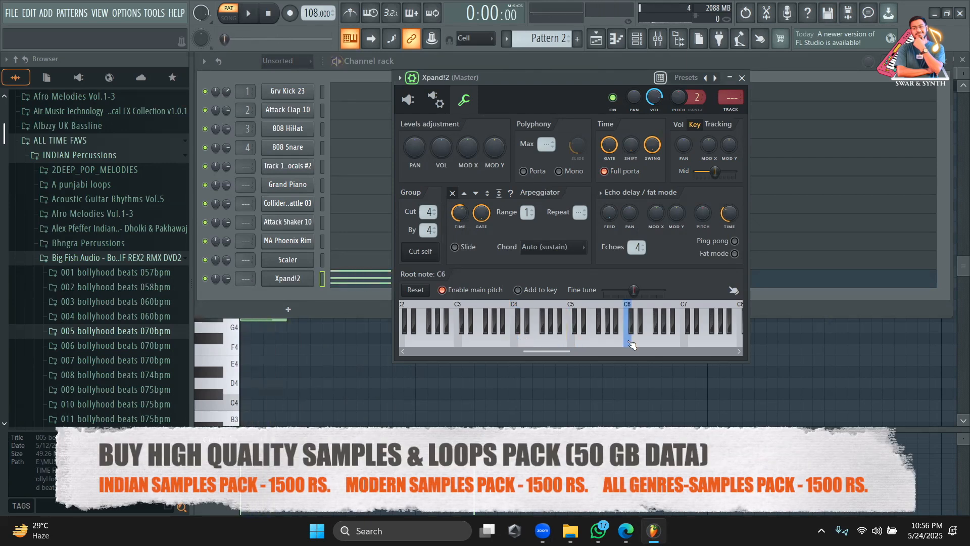
{"action": "right_click", "coordinate": [573, 344]}
Look through the full range of Xpand!2's root-note keyboard, try C6 as the root and set it back to C5
{"action": "left_click_drag", "start_coordinate": [554, 352], "coordinate": [767, 342]}
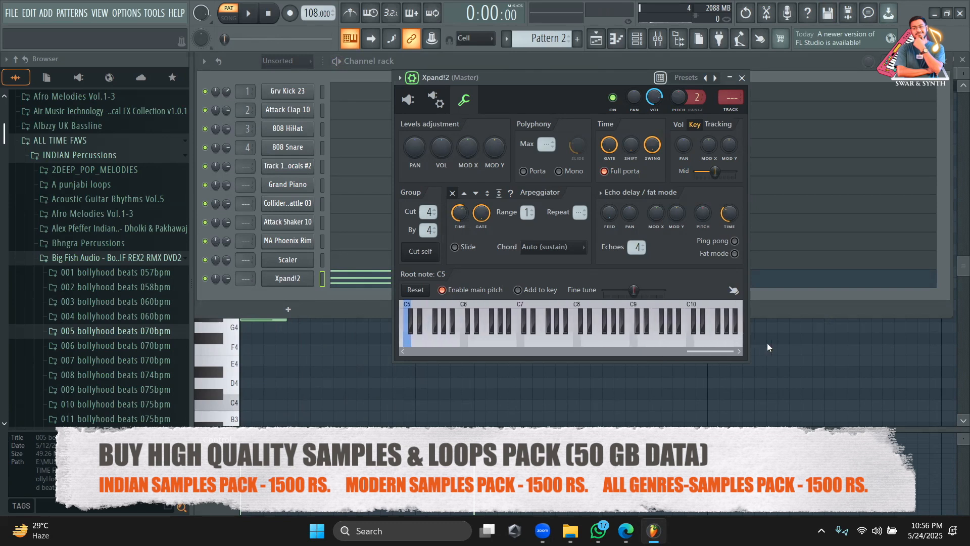
{"action": "left_click_drag", "start_coordinate": [696, 349], "coordinate": [366, 346]}
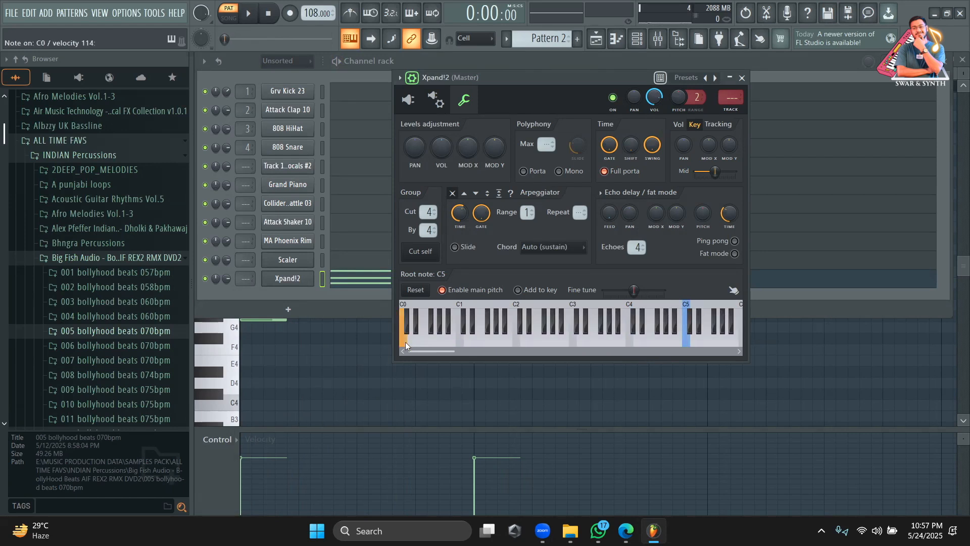
{"action": "left_click", "coordinate": [501, 335]}
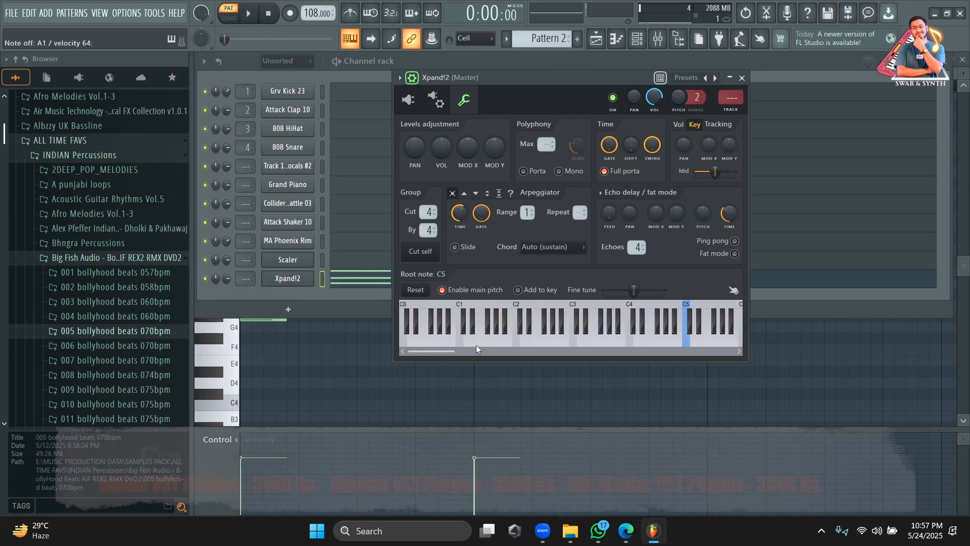
{"action": "left_click_drag", "start_coordinate": [447, 350], "coordinate": [609, 346]}
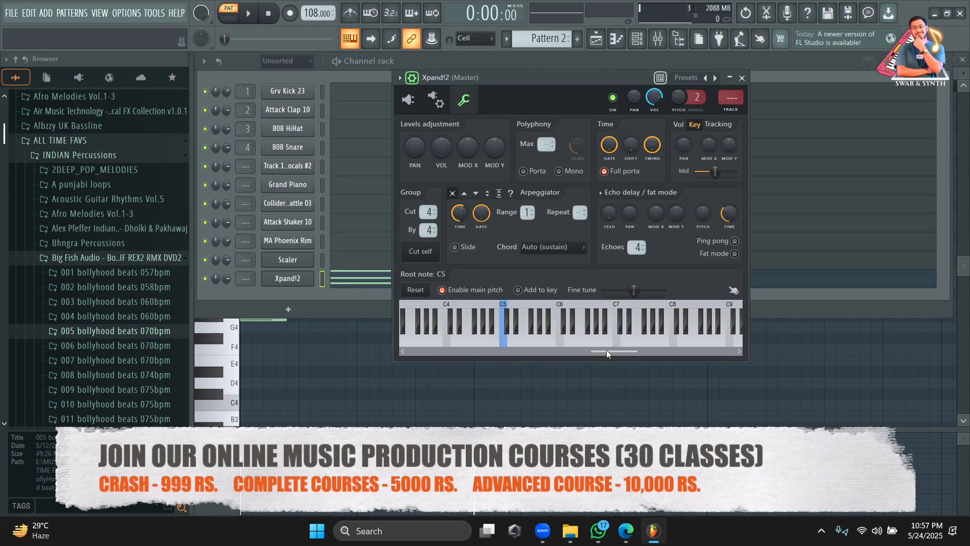
{"action": "right_click", "coordinate": [561, 342]}
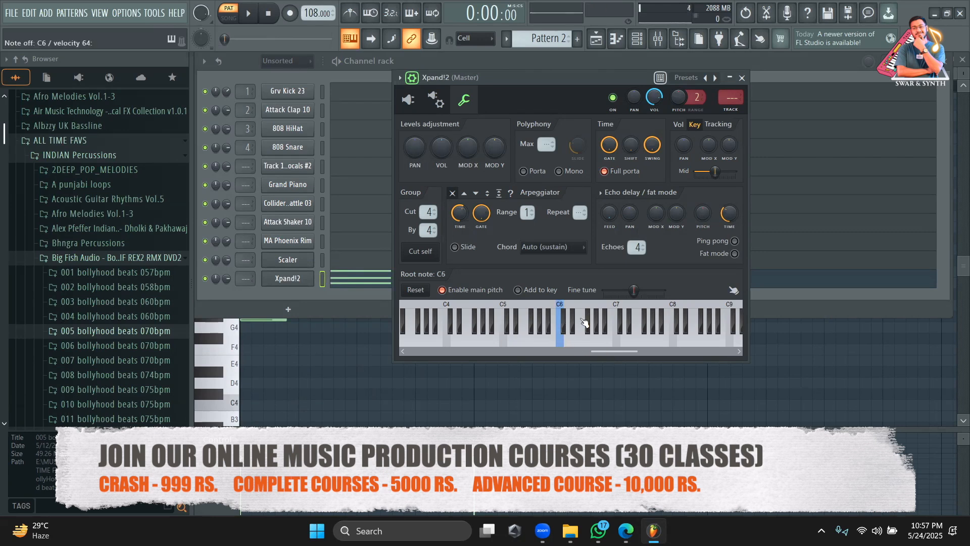
{"action": "right_click", "coordinate": [506, 341]}
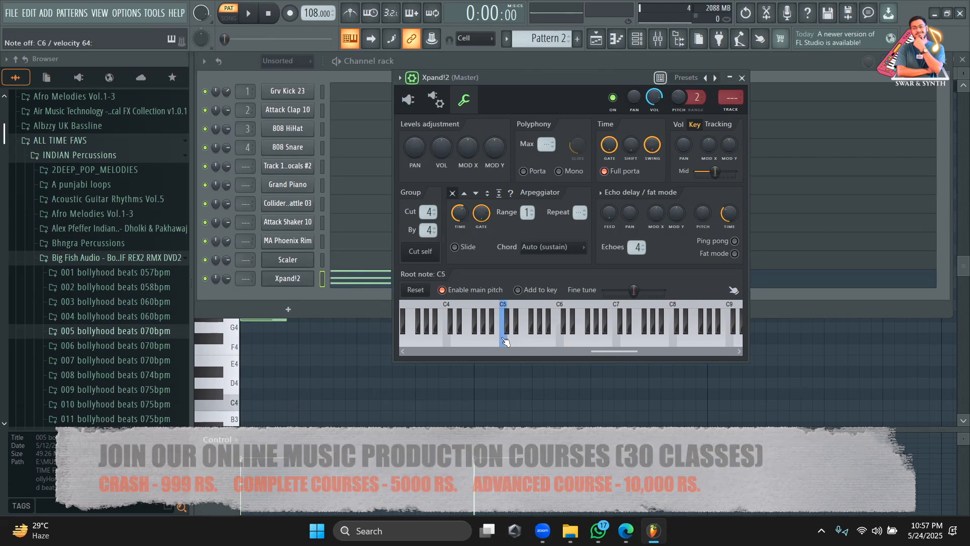
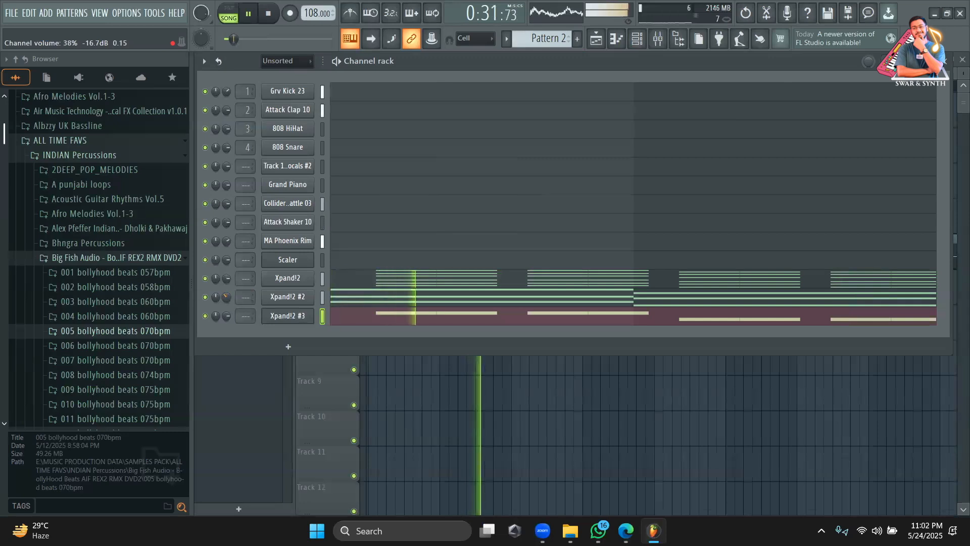
Lower the channel volumes of Xpand!2 #3 and Xpand!2 #2 in the channel rack, checking the balance with song playback
{"action": "key", "text": "space"}
{"action": "left_click_drag", "start_coordinate": [225, 318], "coordinate": [226, 331]}
{"action": "left_click_drag", "start_coordinate": [225, 296], "coordinate": [228, 314]}
{"action": "key", "text": "space"}
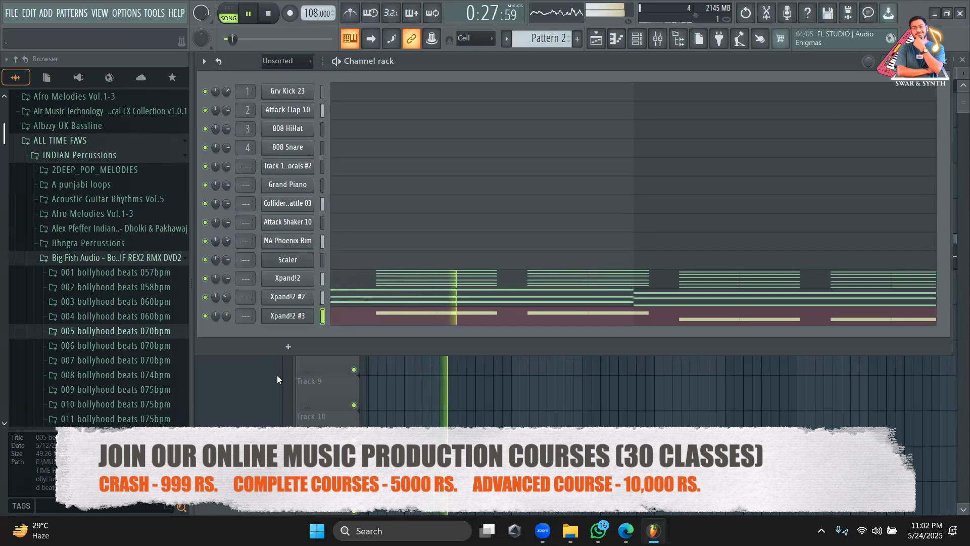
{"action": "left_click_drag", "start_coordinate": [228, 295], "coordinate": [227, 320]}
Add a Pattern 2 clip at bar 27 on Track 7 and a Pattern 1 clip at bar 28 on Track 6, and stop playback
{"action": "left_click", "coordinate": [250, 405]}
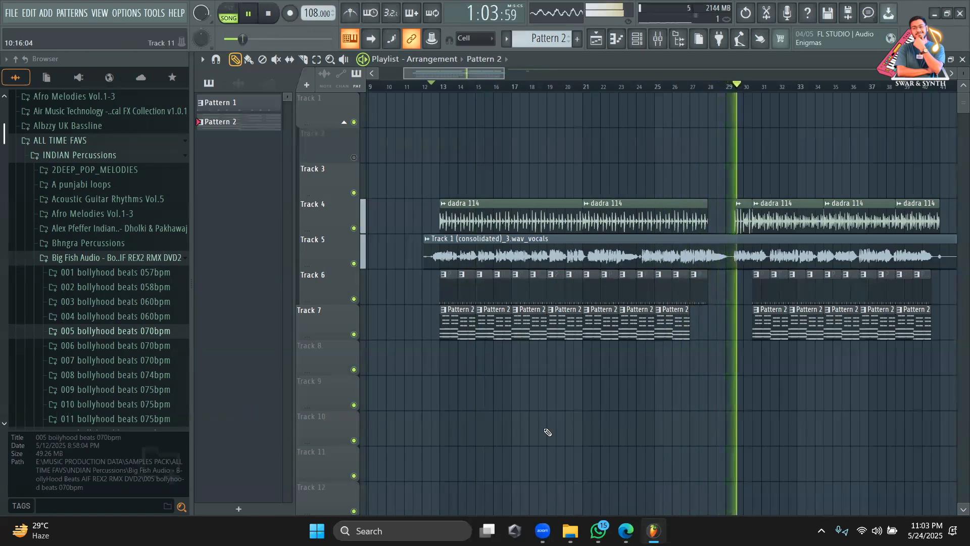
{"action": "left_click", "coordinate": [697, 327]}
{"action": "left_click", "coordinate": [699, 292]}
{"action": "left_click", "coordinate": [712, 290]}
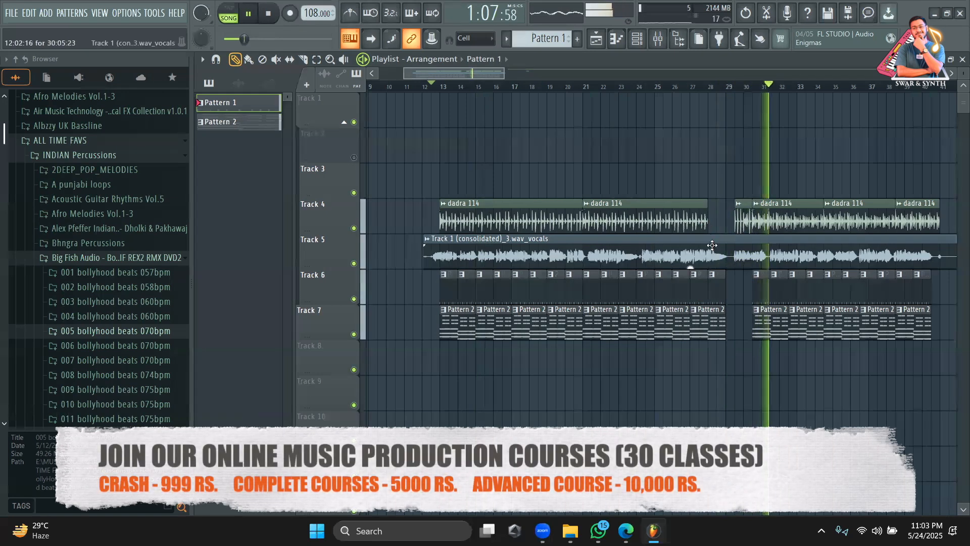
{"action": "key", "text": "space"}
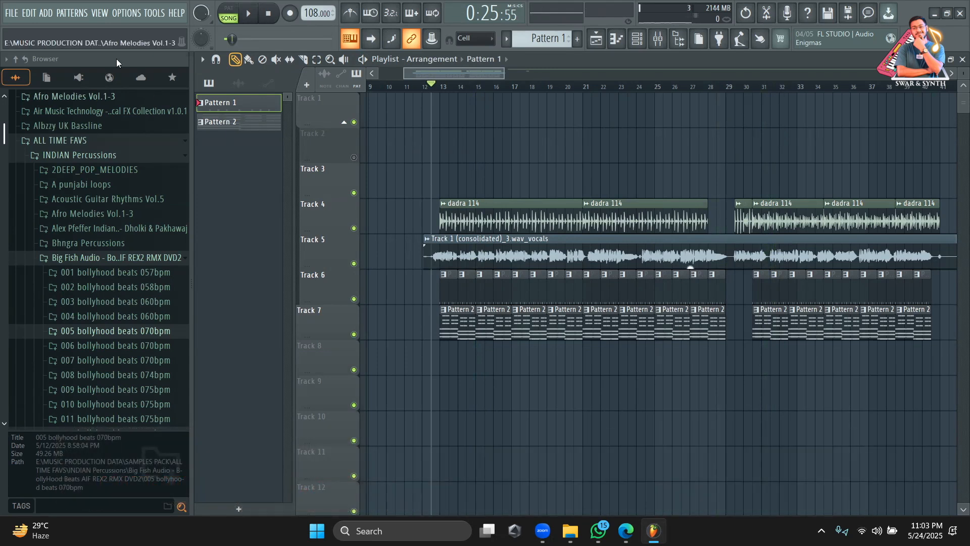
Make Pattern 2 active from its clip on Track 7 and open the Scaler plugin from the channel rack
{"action": "left_click_drag", "start_coordinate": [117, 62], "coordinate": [149, 53]}
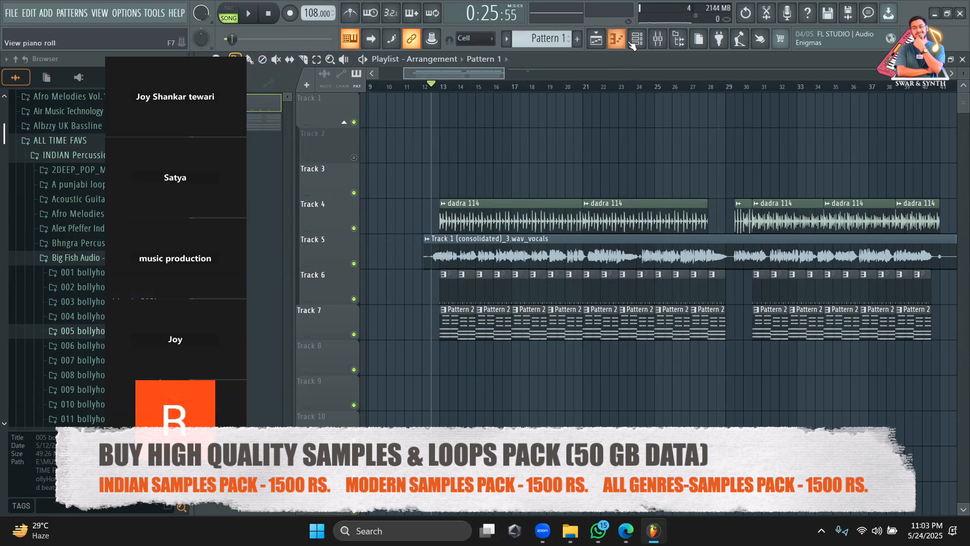
{"action": "double_click", "coordinate": [452, 330]}
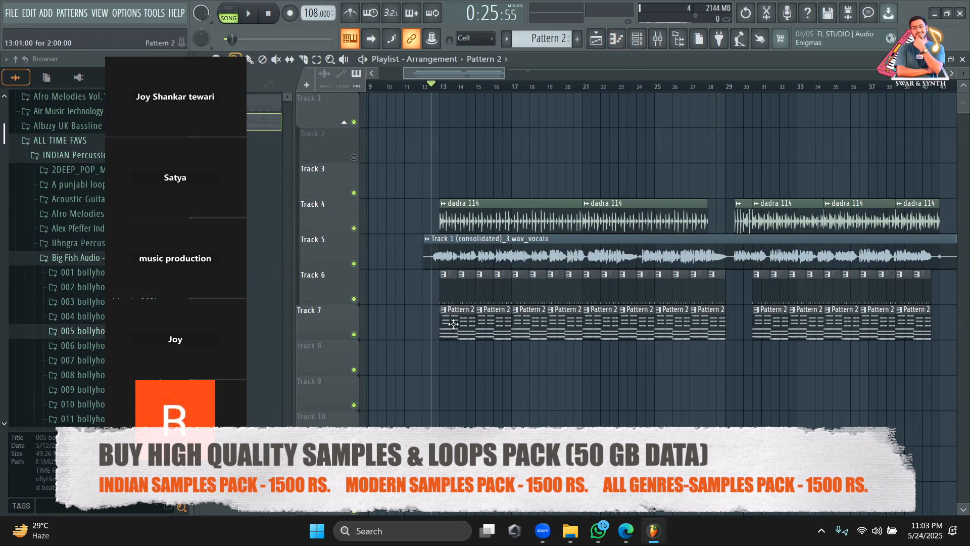
{"action": "left_click", "coordinate": [637, 40]}
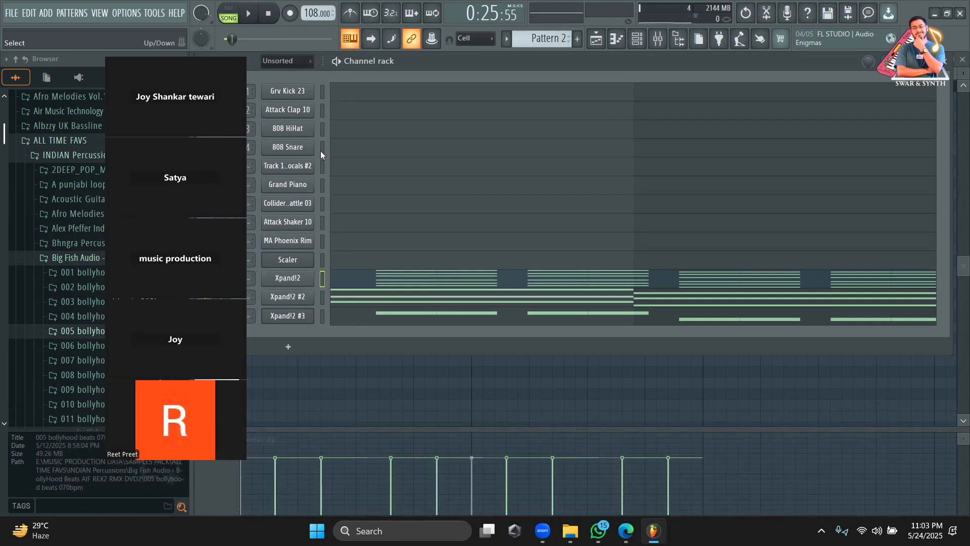
{"action": "left_click", "coordinate": [292, 261]}
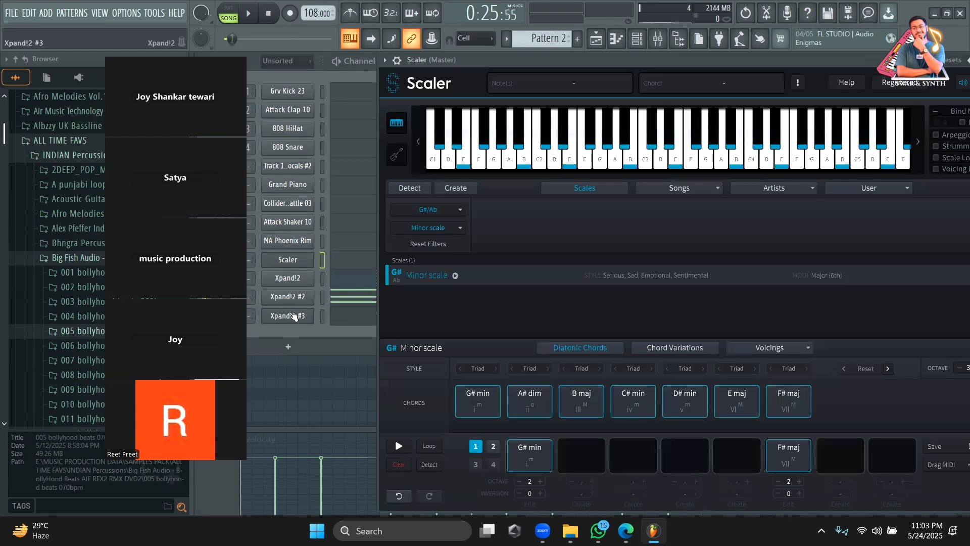
{"action": "left_click", "coordinate": [302, 332]}
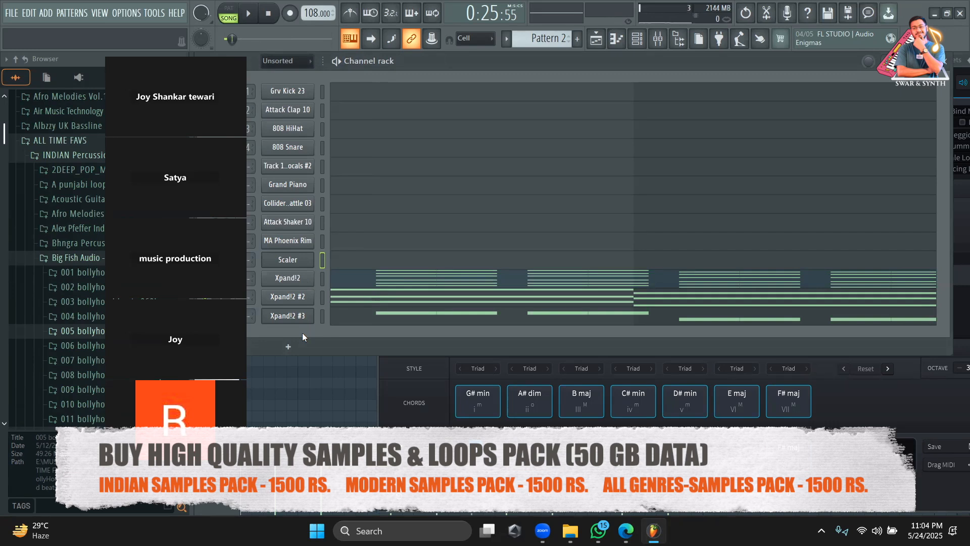
{"action": "left_click", "coordinate": [904, 409]}
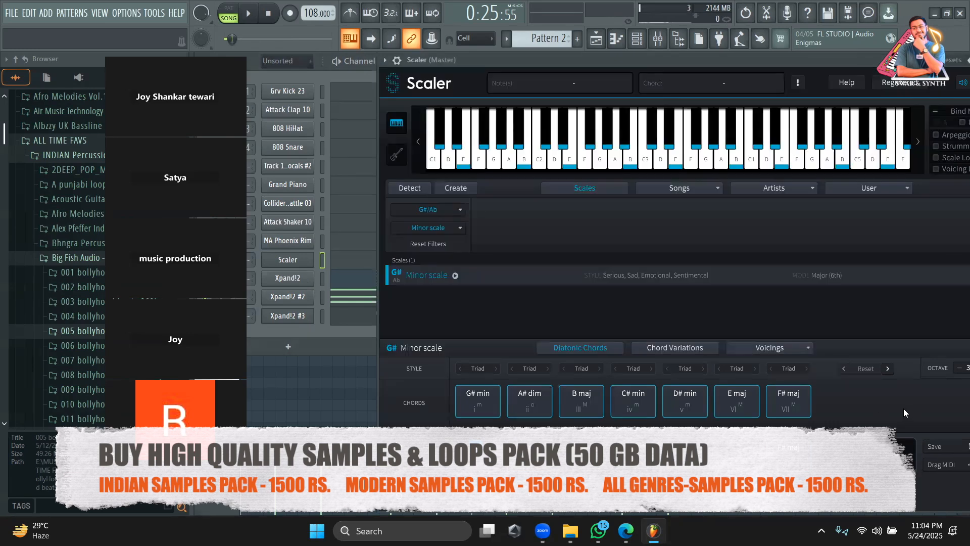
Export Scaler's G# min and F# maj chord MIDI onto the Scaler channel in Pattern 2 and cut those notes
{"action": "left_click_drag", "start_coordinate": [691, 62], "coordinate": [593, 59]}
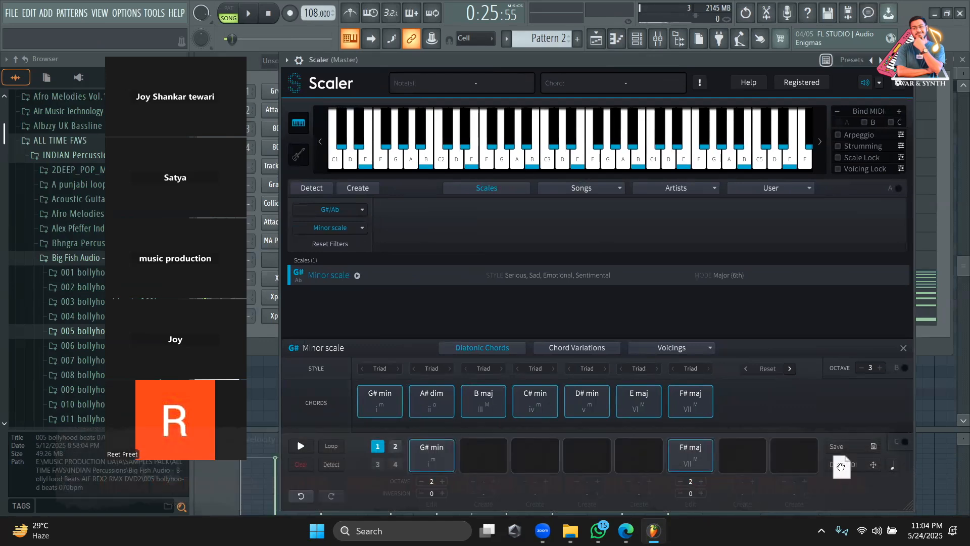
{"action": "left_click_drag", "start_coordinate": [840, 467], "coordinate": [273, 291]}
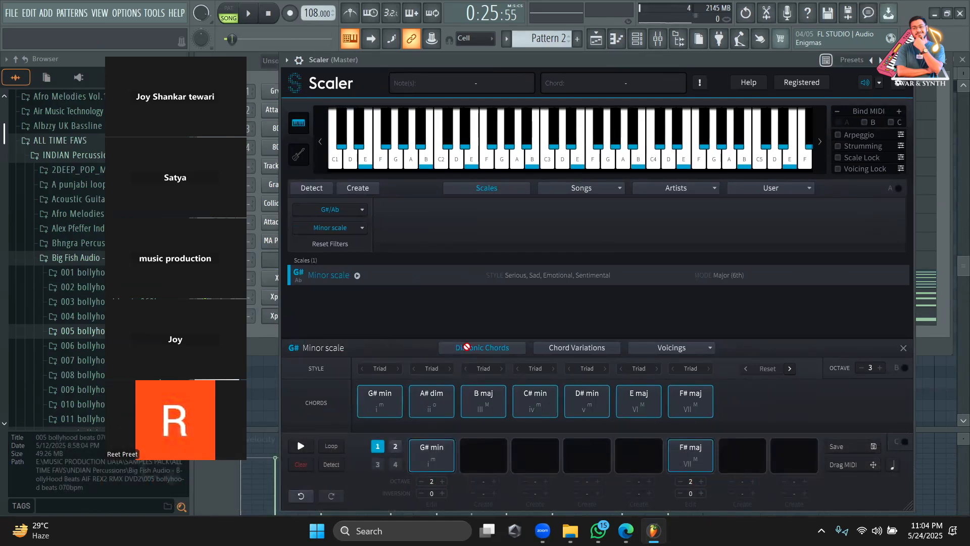
{"action": "left_click_drag", "start_coordinate": [530, 68], "coordinate": [634, 76]}
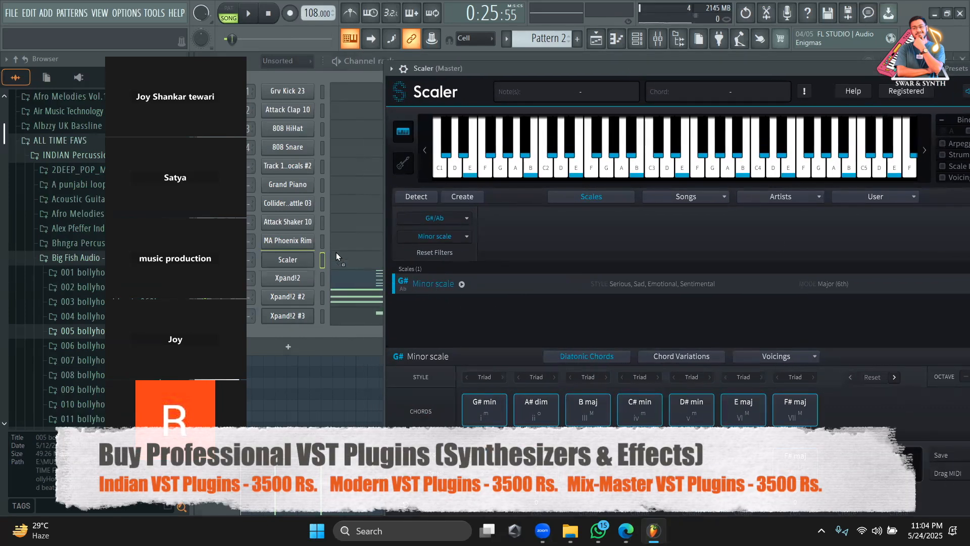
{"action": "left_click", "coordinate": [298, 259]}
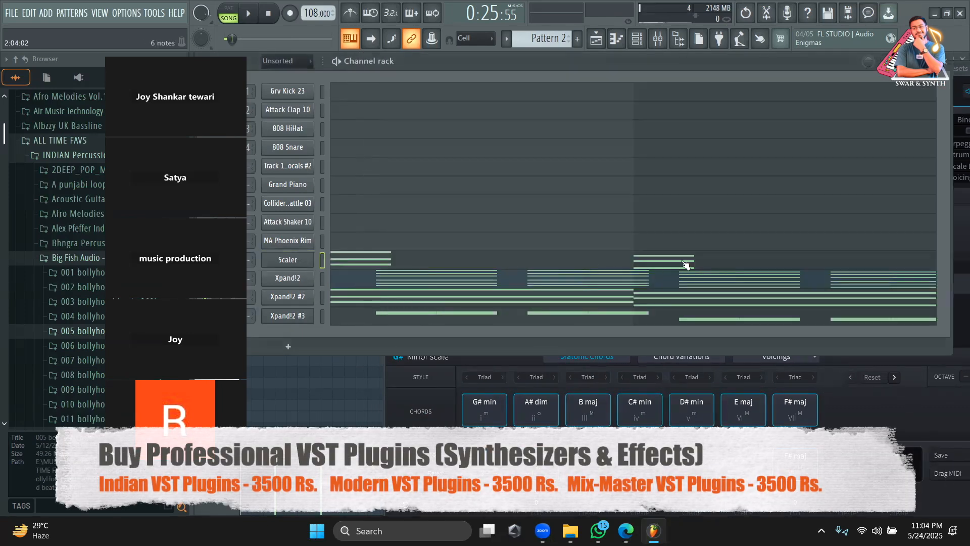
{"action": "right_click", "coordinate": [288, 259]}
{"action": "left_click", "coordinate": [453, 260]}
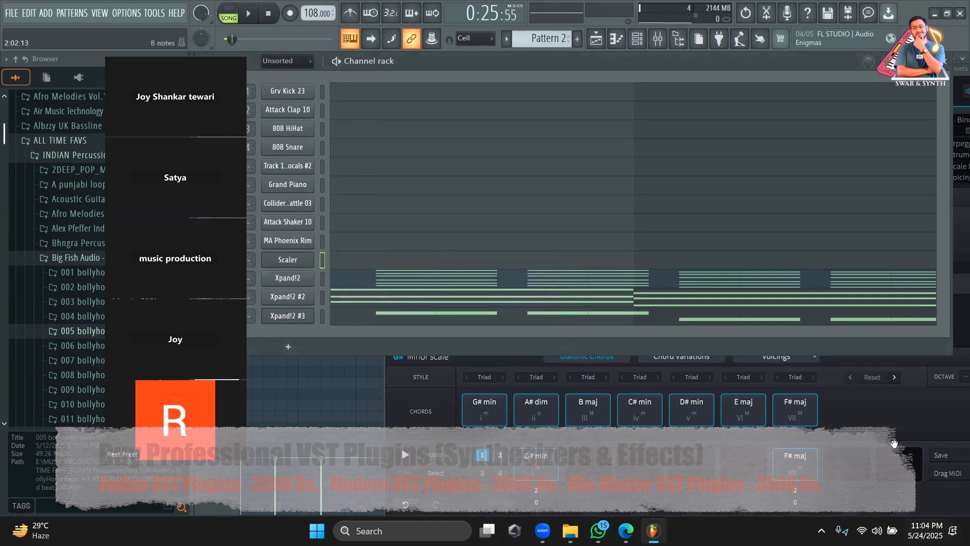
Export Scaler's chord MIDI onto the Attack Shaker 10 channel and cut its notes
{"action": "left_click_drag", "start_coordinate": [941, 473], "coordinate": [298, 223]}
{"action": "right_click", "coordinate": [301, 224]}
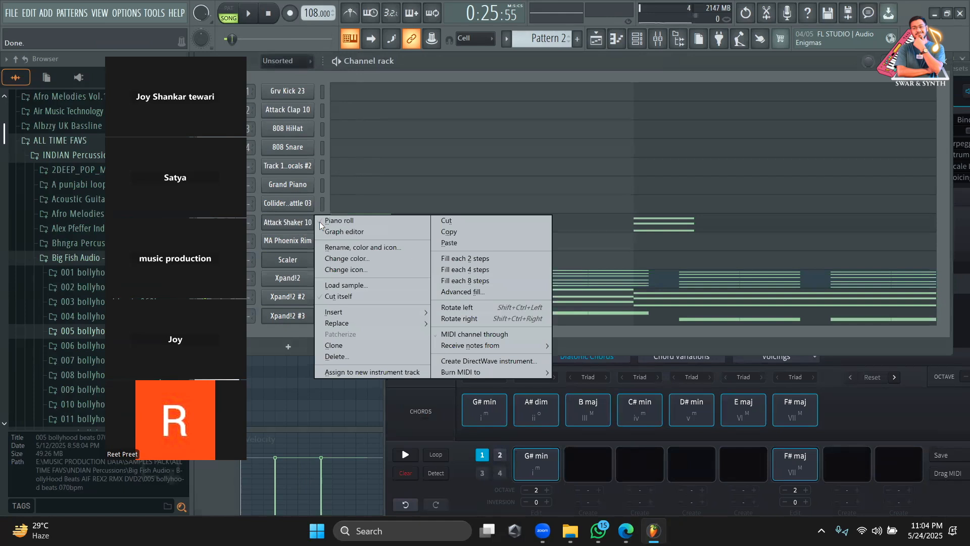
{"action": "left_click", "coordinate": [445, 222]}
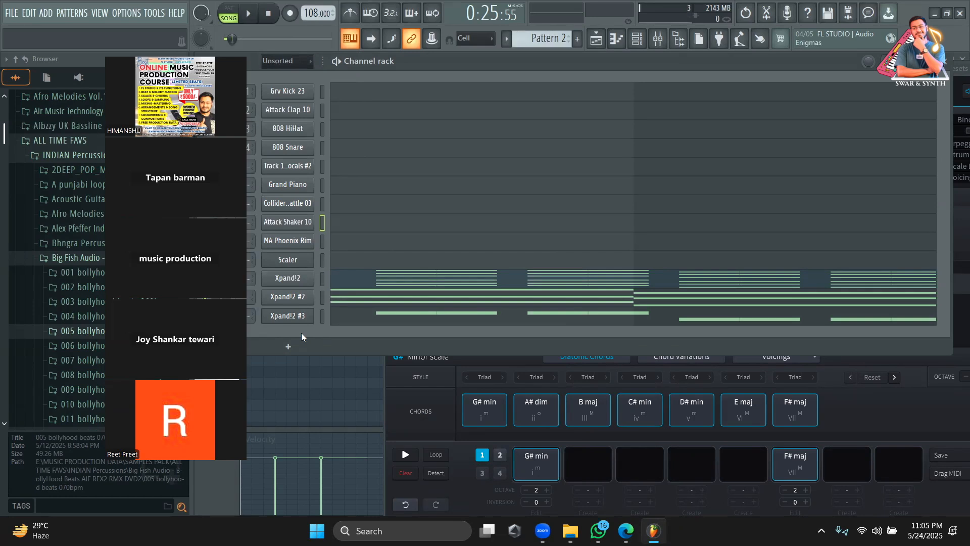
Open the Xpand!2 channel's instrument interface and reposition its window to view the loaded sound
{"action": "left_click", "coordinate": [302, 280]}
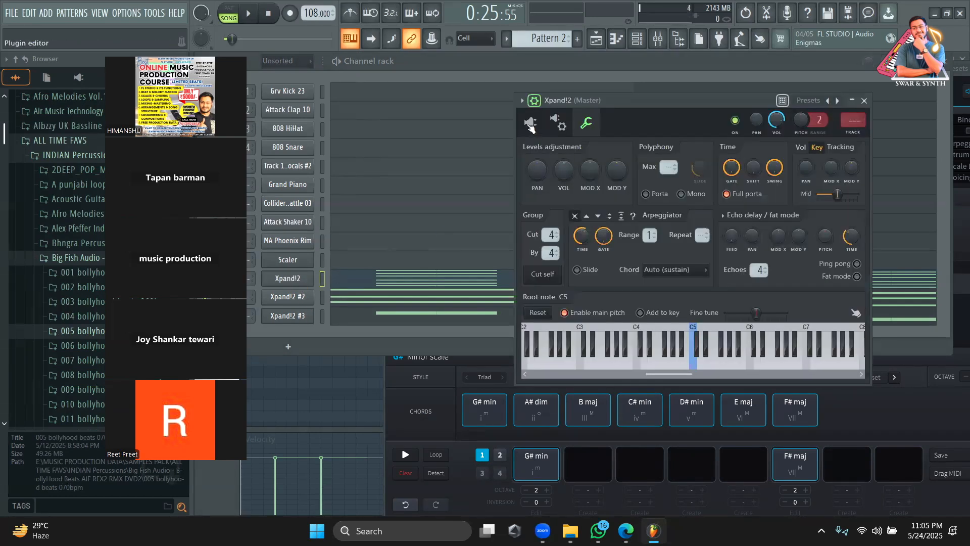
{"action": "left_click", "coordinate": [531, 124]}
{"action": "left_click_drag", "start_coordinate": [621, 98], "coordinate": [545, 90]}
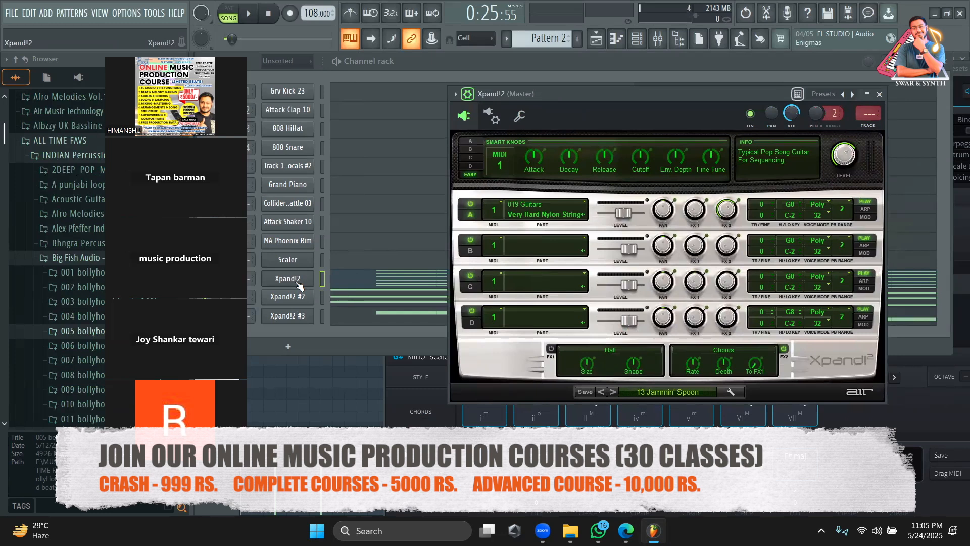
Reopen Scaler, switch to the browser to check the song's key in Tunebat's analyzer, and return to FL Studio
{"action": "left_click", "coordinate": [292, 259]}
{"action": "left_click", "coordinate": [292, 259]}
{"action": "left_click_drag", "start_coordinate": [526, 71], "coordinate": [428, 65]}
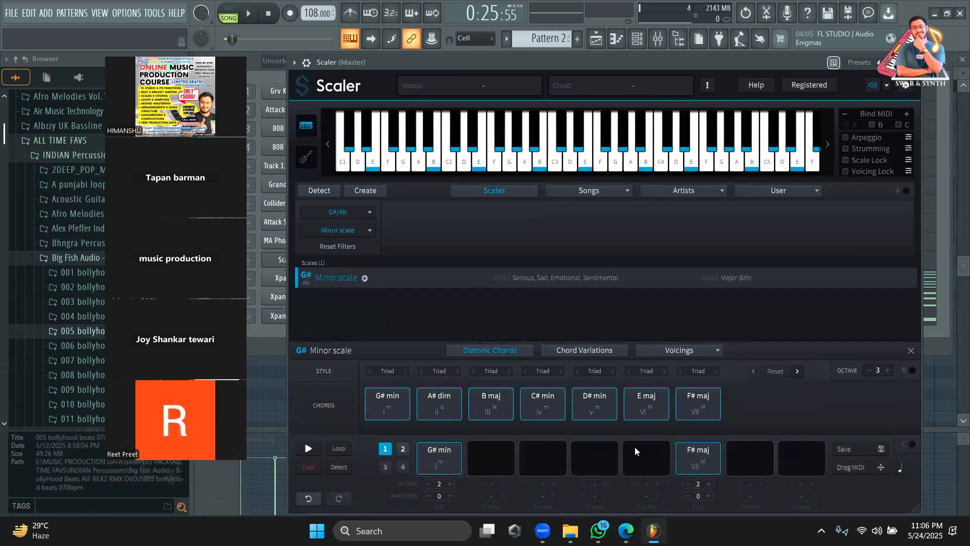
{"action": "mouse_move", "coordinate": [625, 531]}
{"action": "left_click", "coordinate": [626, 480]}
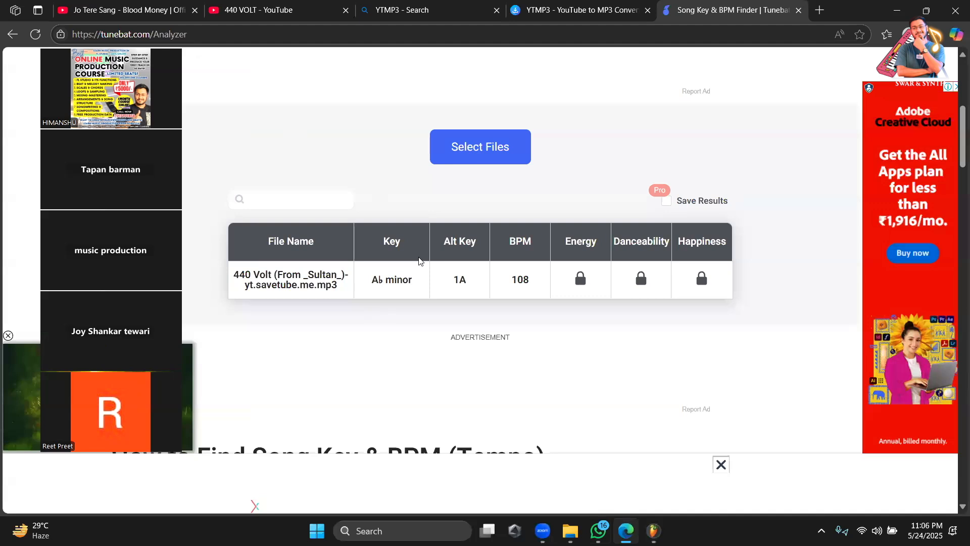
{"action": "left_click", "coordinate": [653, 531]}
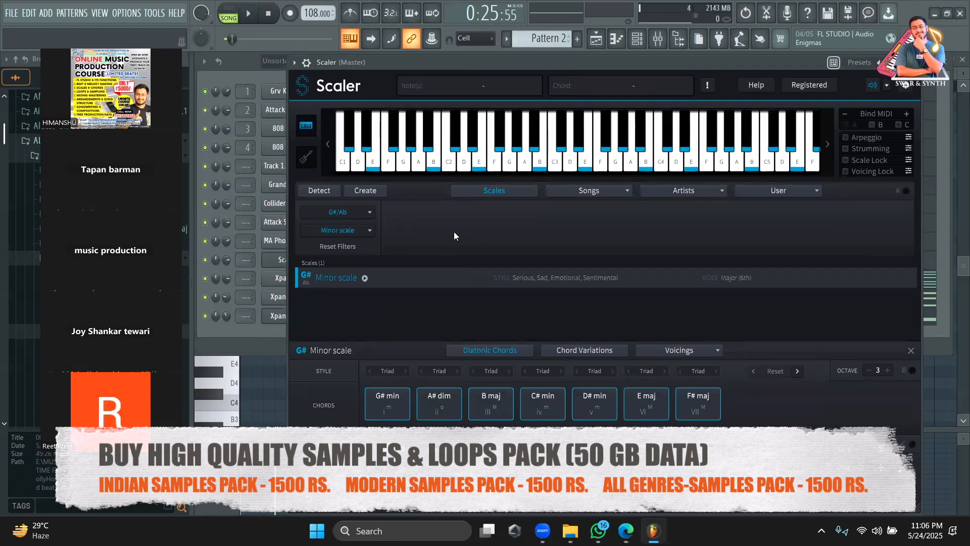